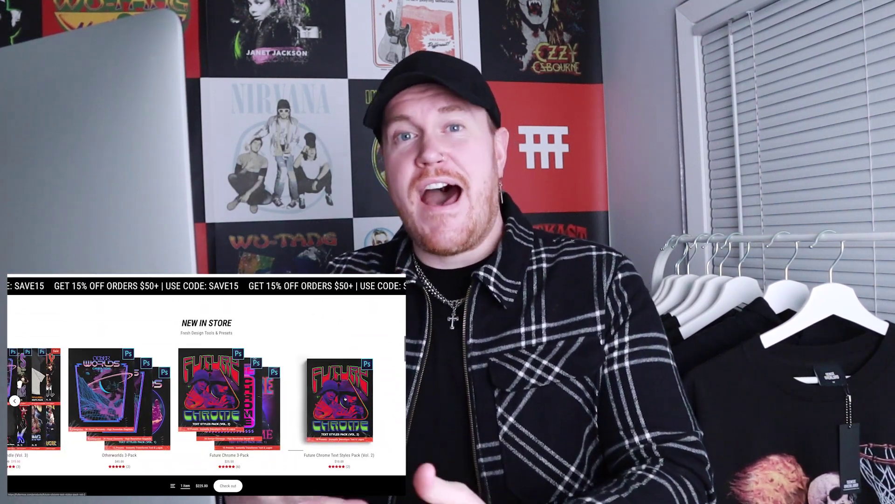
# - Look through the store's home page, from the new products to the testimonials and customer review photos
pyautogui.scroll(-5, 345, 398)
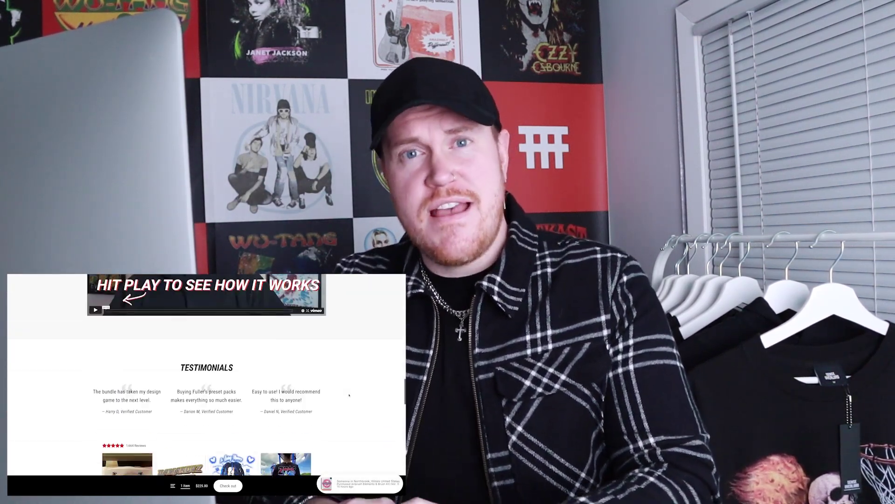
pyautogui.scroll(-10, 349, 395)
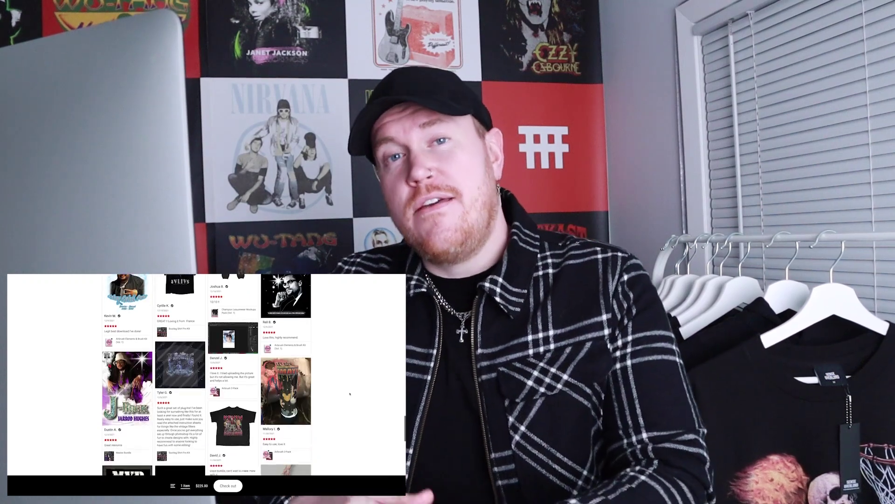
pyautogui.scroll(-10, 350, 394)
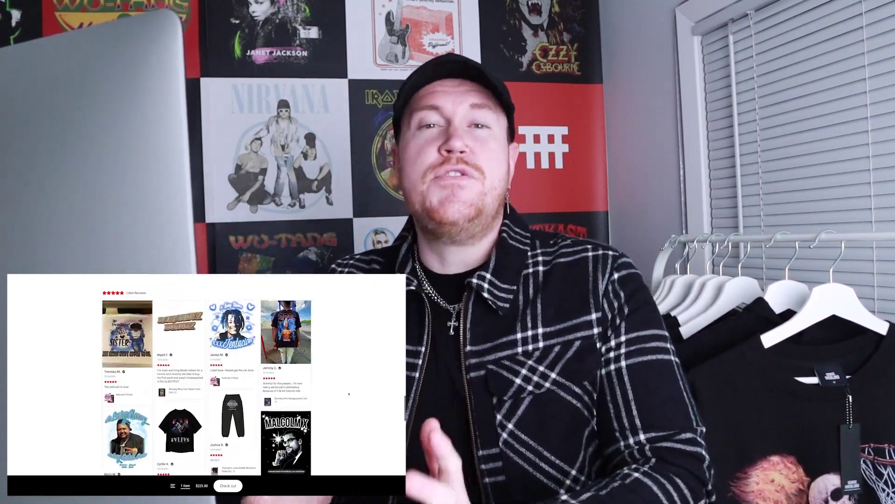
pyautogui.scroll(15, 349, 394)
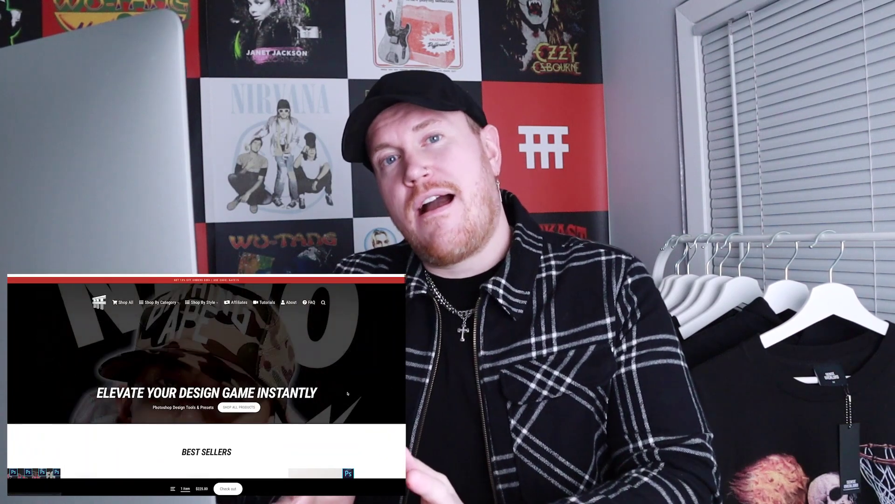
# - Open the Master Bundle product page from the store's full product list
pyautogui.click(127, 301)
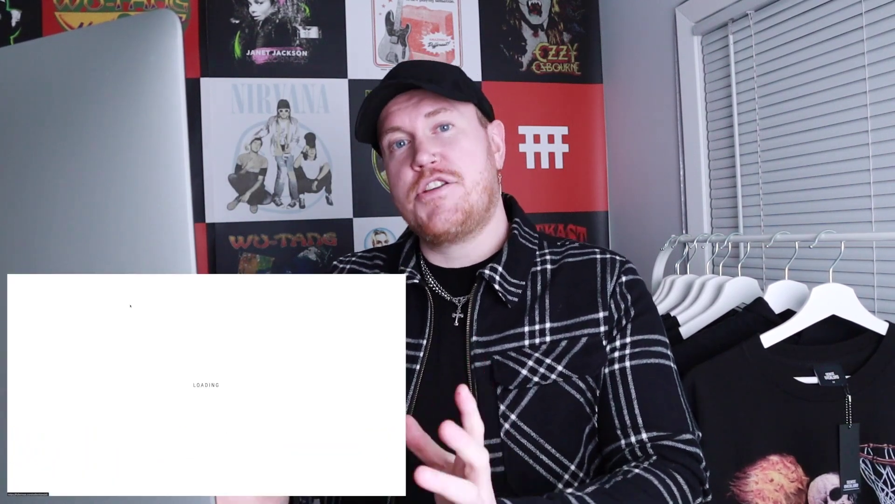
pyautogui.scroll(-3, 206, 382)
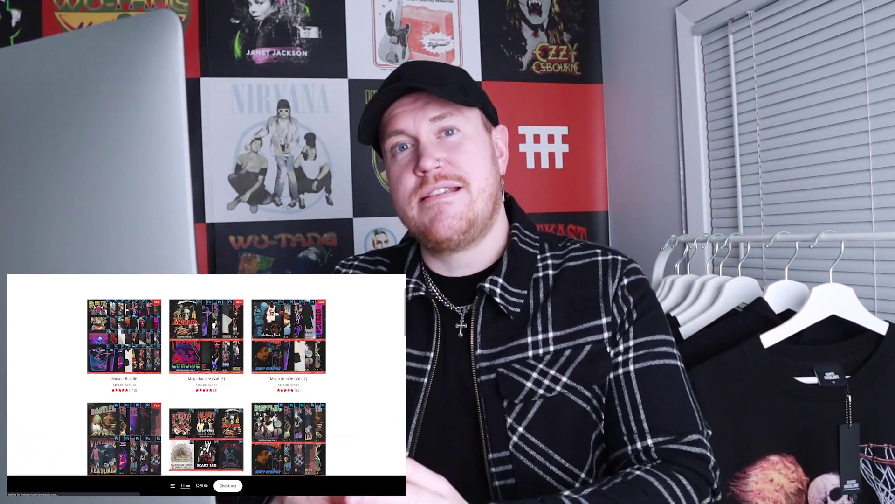
pyautogui.click(124, 336)
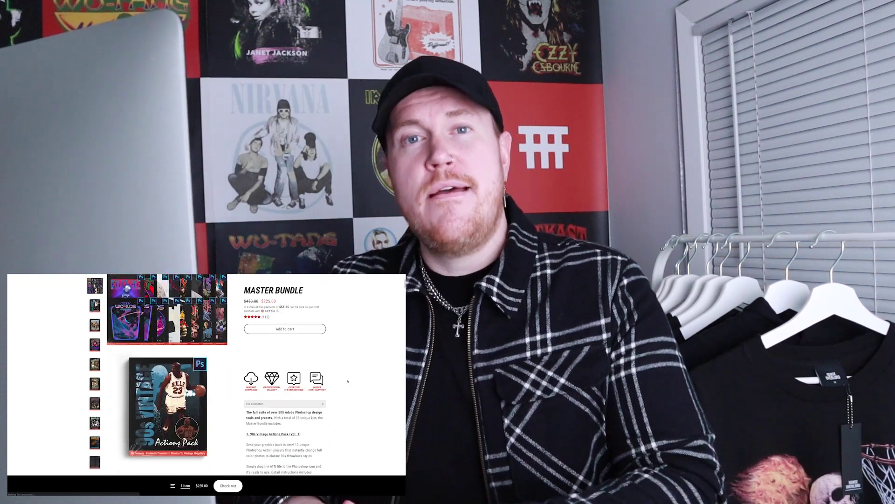
# - Examine the Master Bundle's preview images and the descriptions of its included packs
pyautogui.scroll(-3, 347, 381)
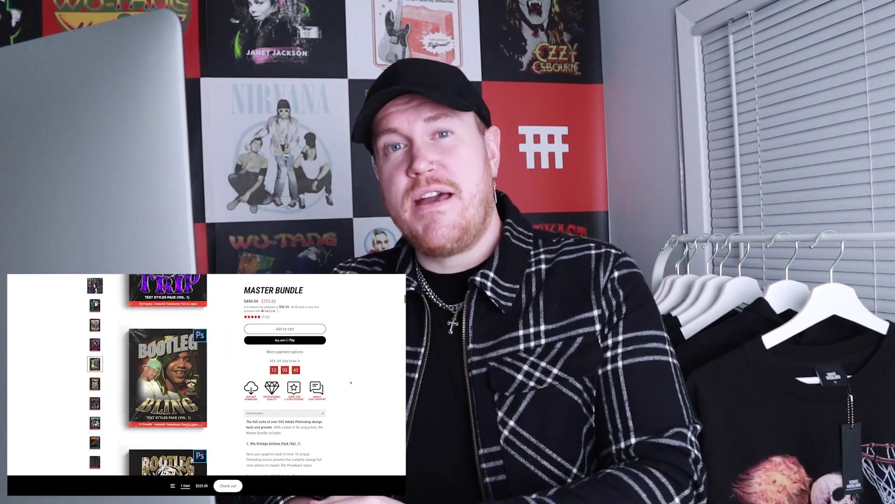
pyautogui.scroll(-10, 351, 383)
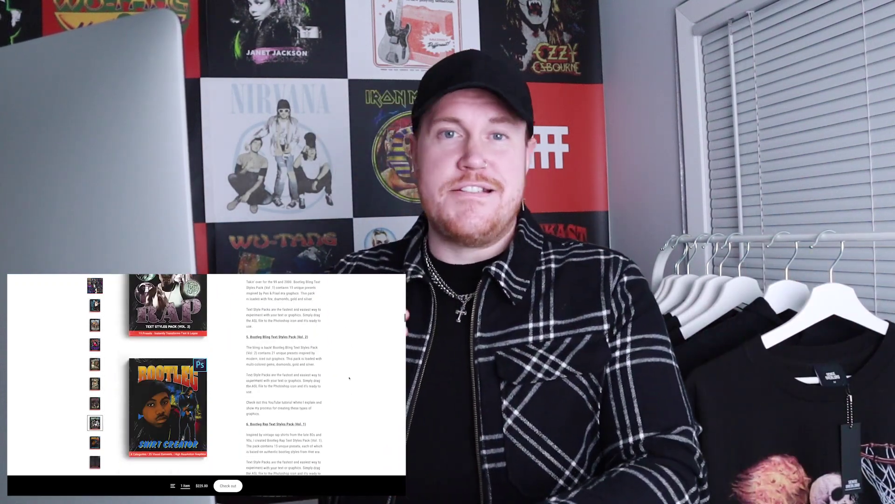
pyautogui.scroll(-5, 349, 373)
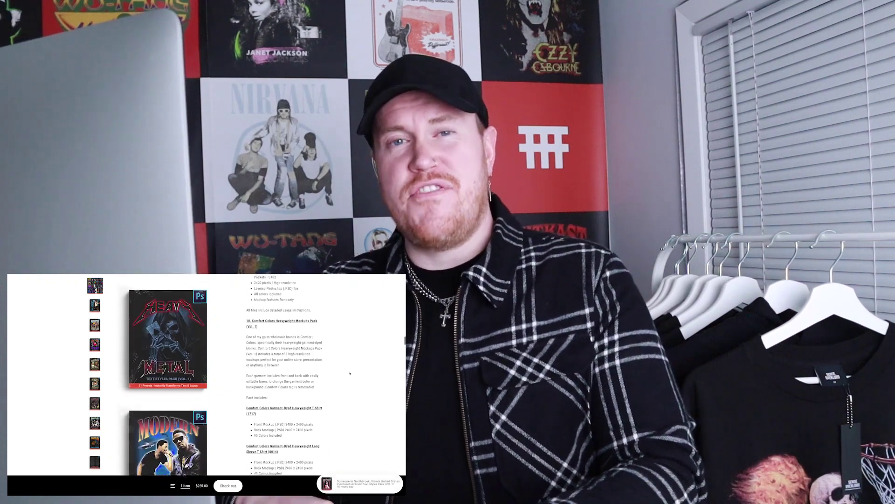
pyautogui.scroll(-5, 350, 373)
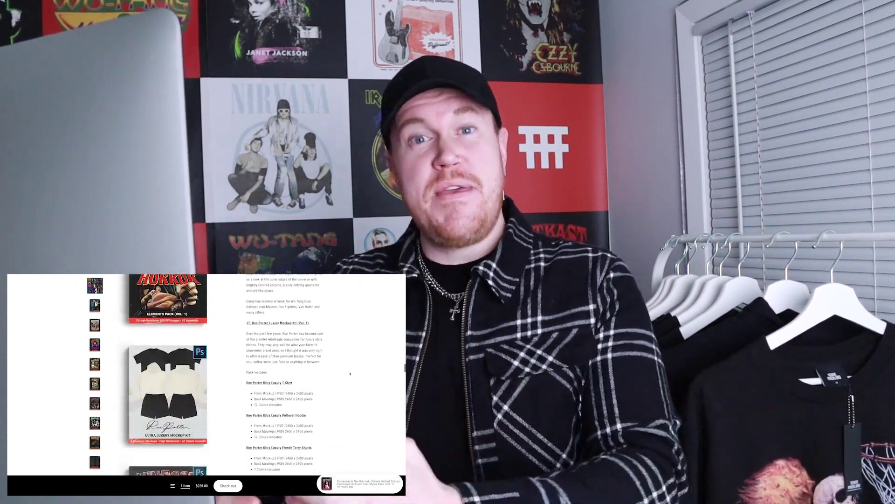
pyautogui.scroll(-3, 350, 373)
pyautogui.scroll(20, 368, 384)
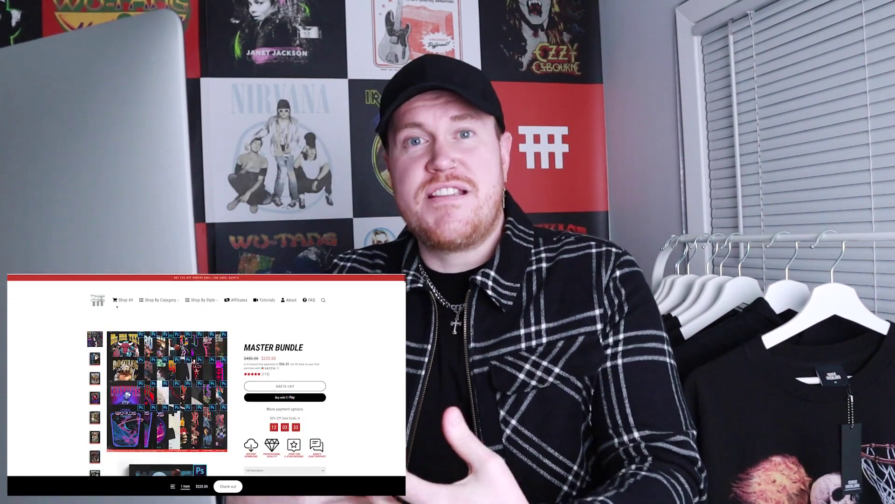
# - Return to the store's home page and browse the best sellers
pyautogui.hotkey('alt', 'Left')
pyautogui.scroll(-15, 390, 387)
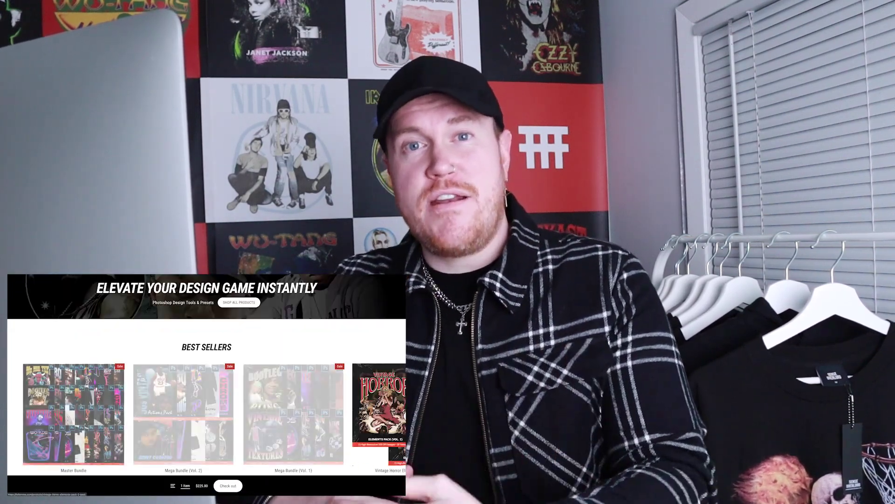
pyautogui.scroll(-6, 373, 385)
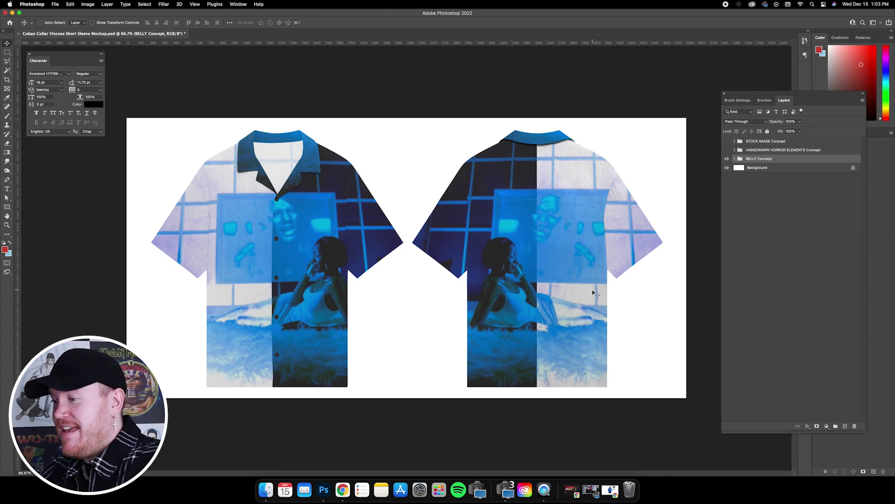
# - Switch to Chrome and view the Complex article on the Supreme Belly jacket and the "belly movie scene" search
pyautogui.click(614, 499)
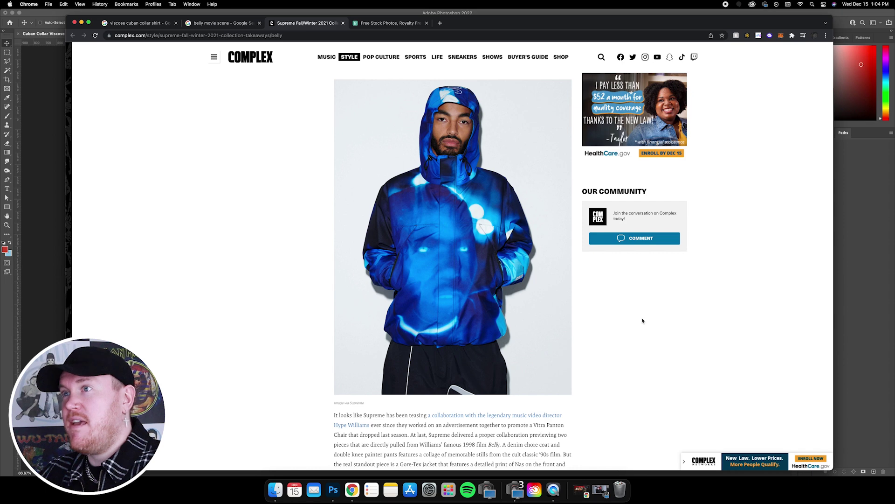
pyautogui.moveTo(517, 17); pyautogui.dragTo(506, 17)
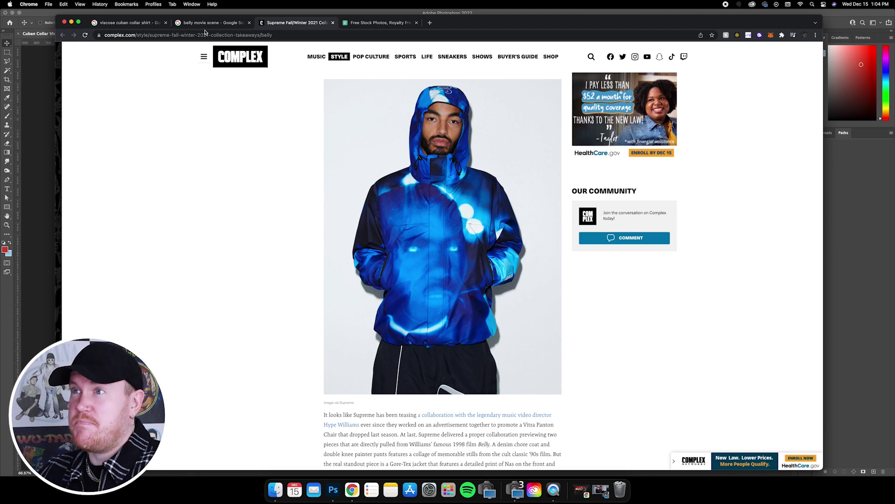
pyautogui.click(217, 23)
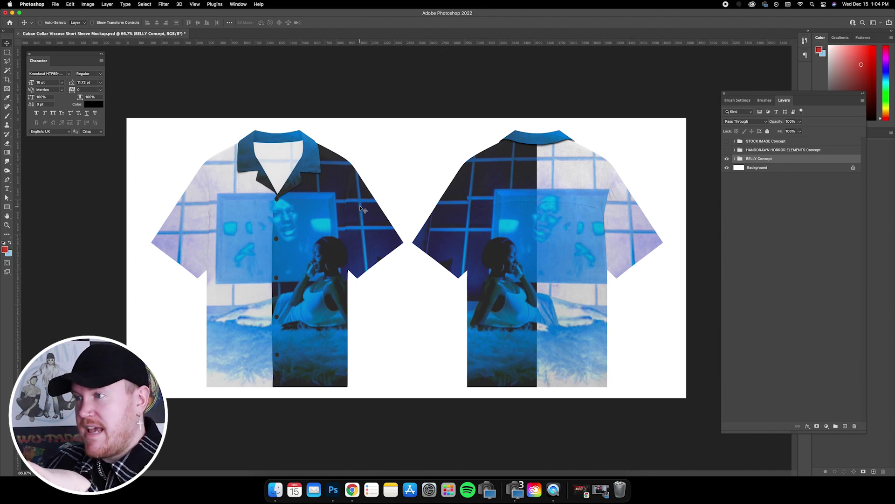
# - Expand the BELLY Concept group and inspect the layers inside its Front group
pyautogui.click(735, 159)
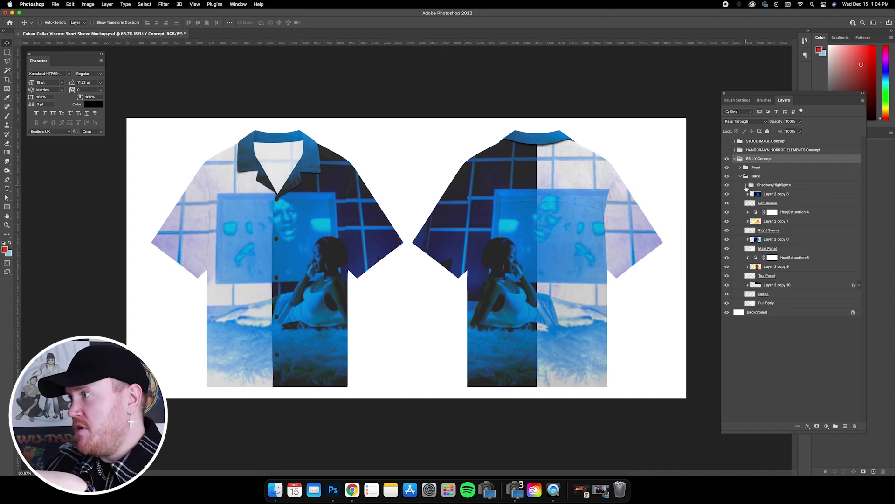
pyautogui.click(741, 176)
pyautogui.click(741, 168)
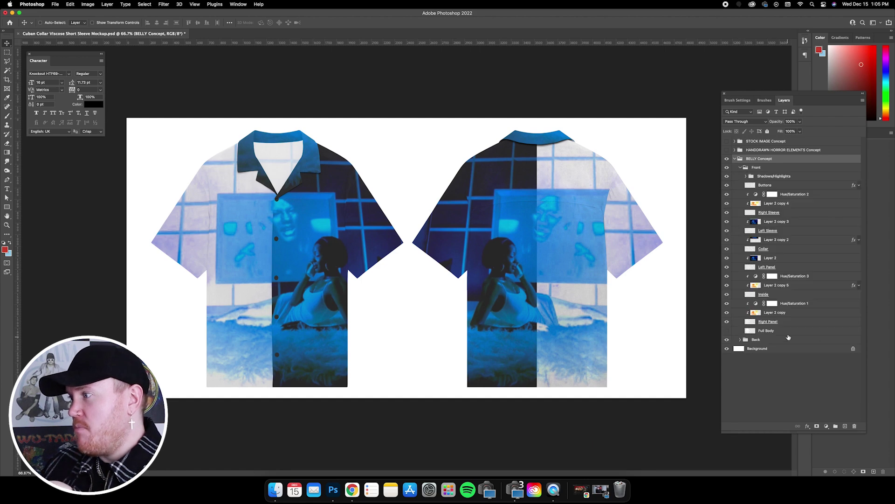
pyautogui.click(795, 216)
pyautogui.click(794, 233)
pyautogui.click(787, 249)
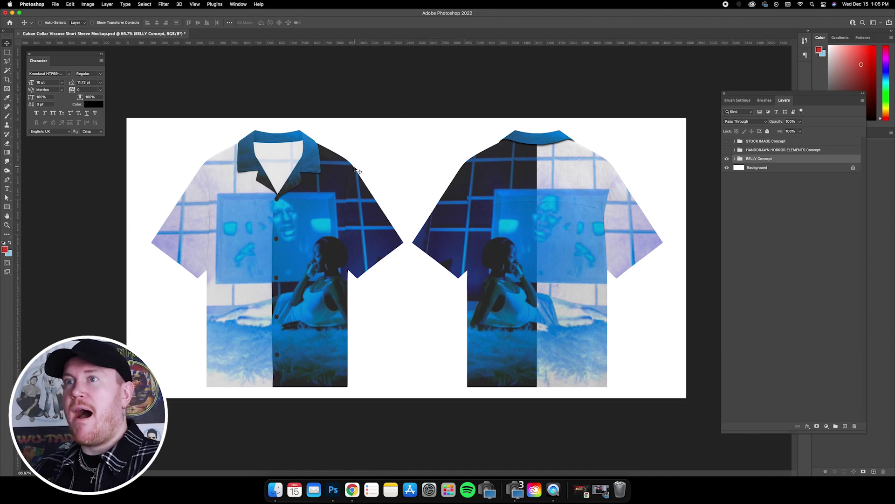
# - Switch to Chrome and open Google's Advanced Image Search for the "viscose cuban collar shirt" query
pyautogui.click(353, 496)
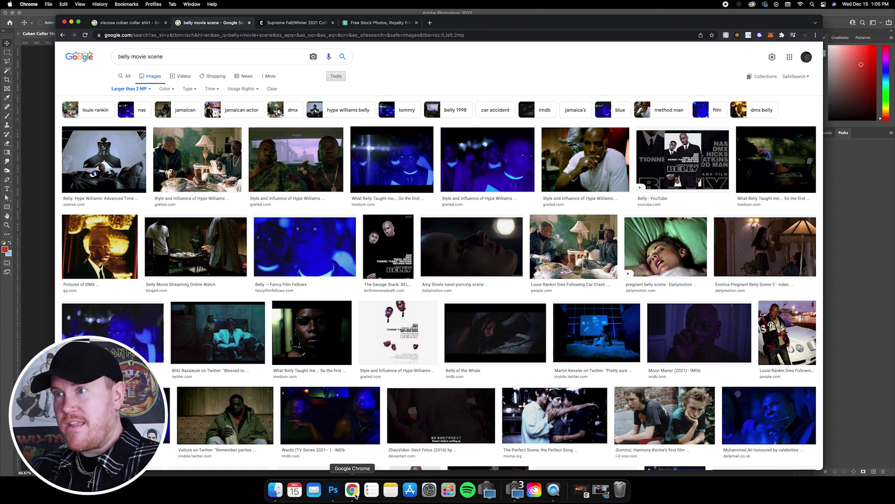
pyautogui.click(131, 24)
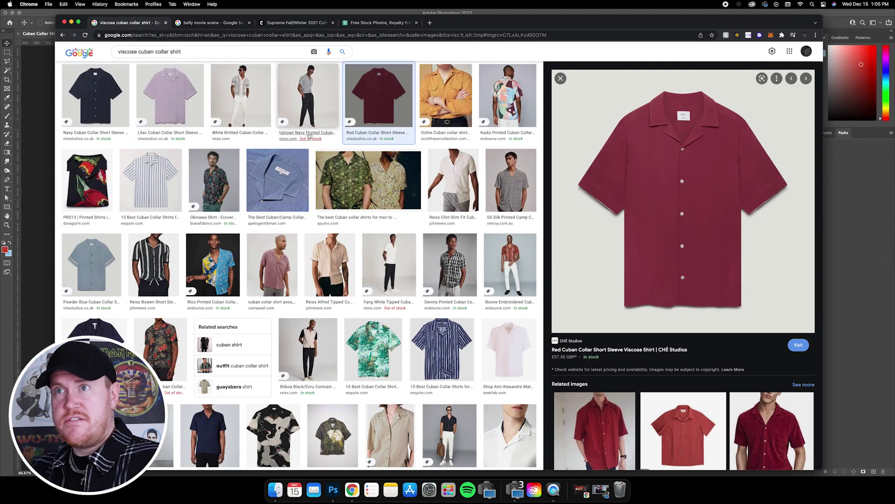
pyautogui.scroll(3, 310, 135)
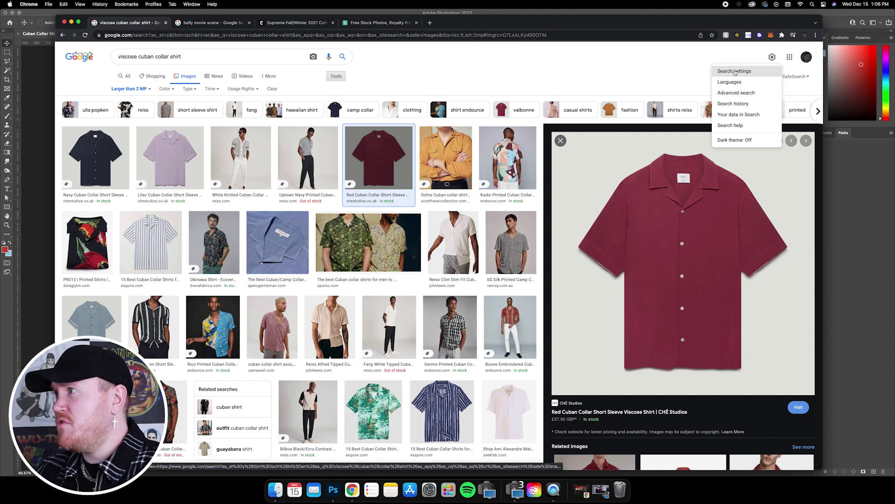
pyautogui.click(735, 95)
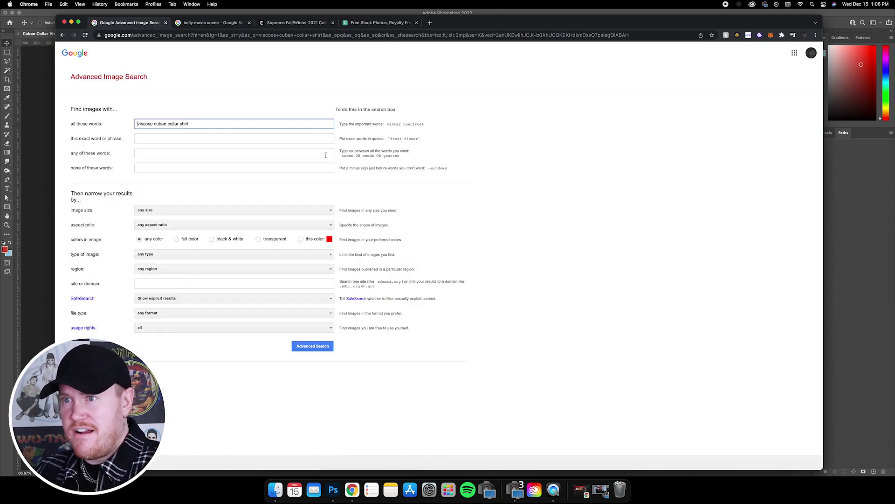
# - Limit the image size to larger than 2 MP and run the advanced search
pyautogui.click(159, 211)
pyautogui.scroll(-3, 161, 247)
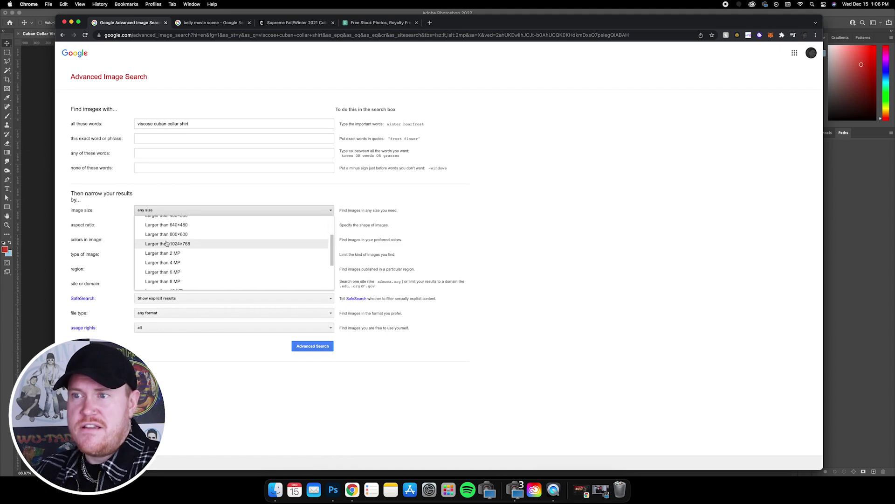
pyautogui.click(189, 254)
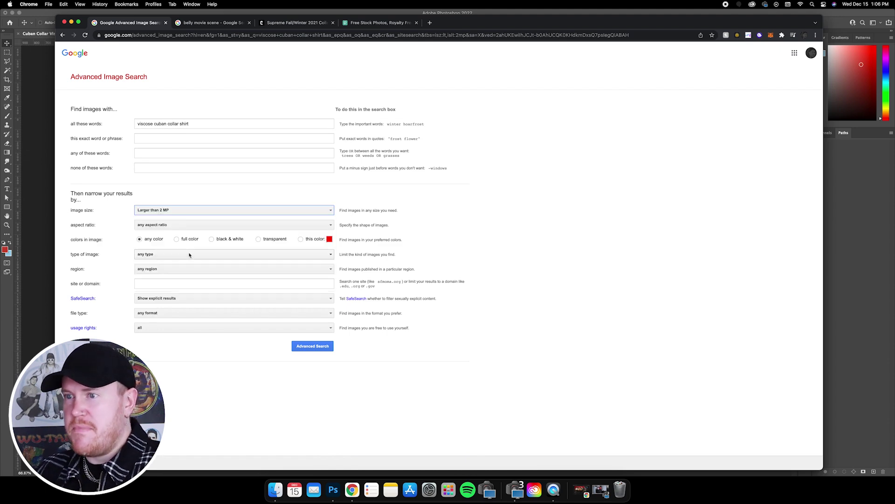
pyautogui.click(312, 346)
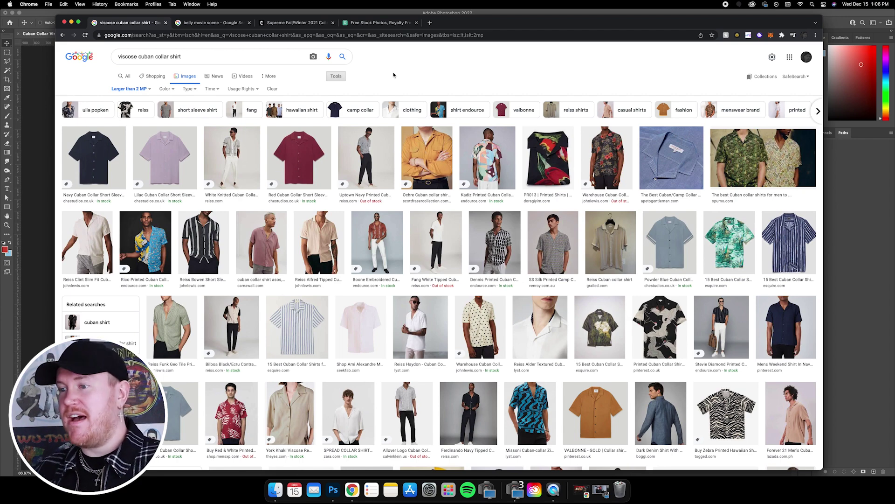
# - Preview the navy, lilac and red Cuban collar shirts from CHÉ Studios and copy the red shirt's image
pyautogui.click(93, 157)
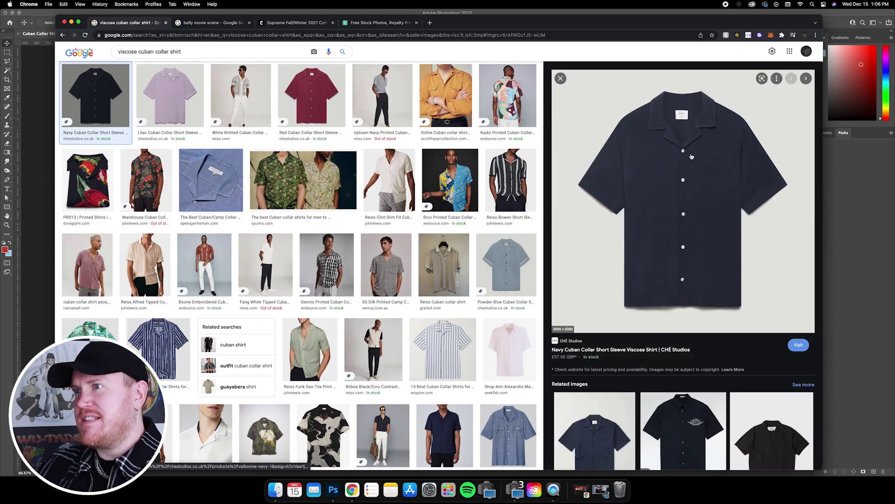
pyautogui.press('Right')
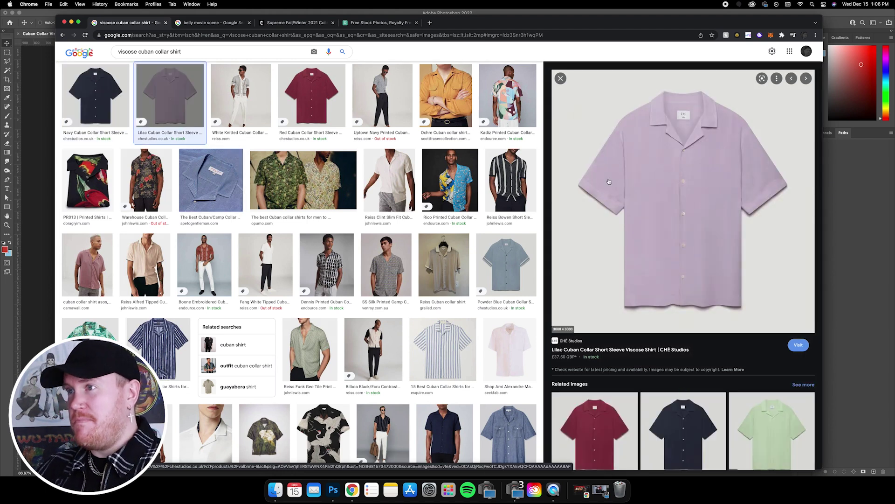
pyautogui.click(316, 95)
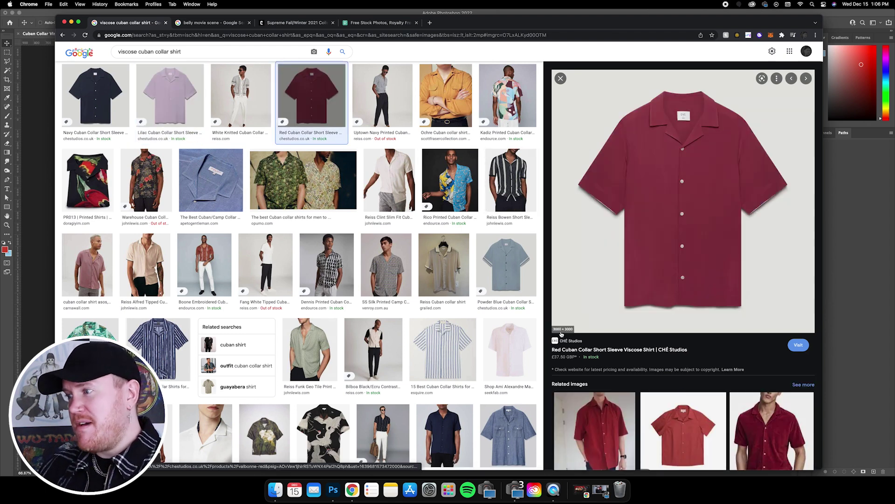
pyautogui.rightClick(681, 167)
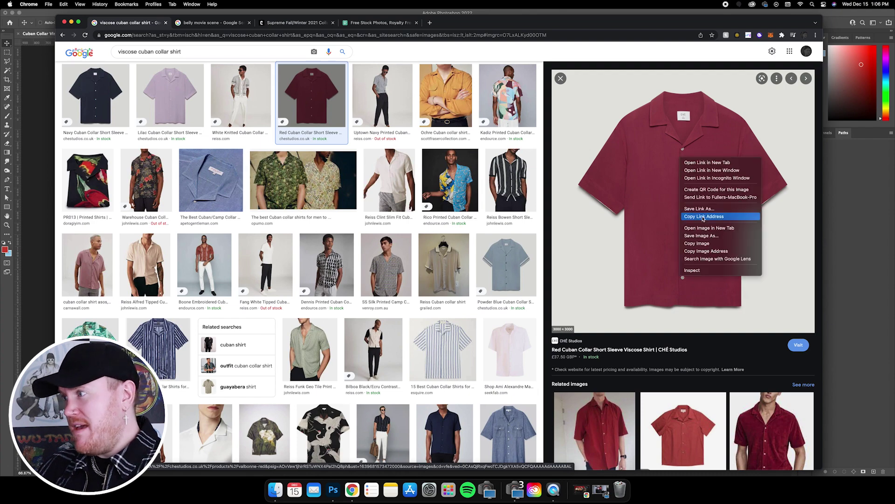
pyautogui.click(696, 243)
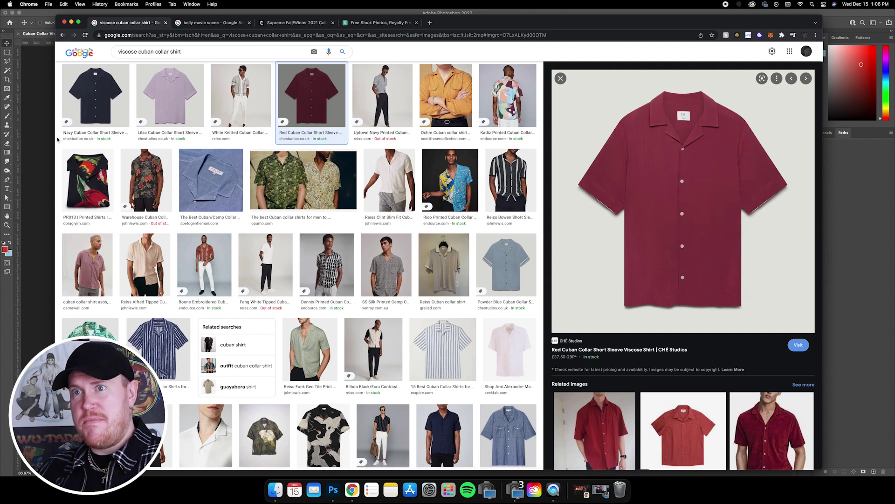
# - Switch to Photoshop and paste the copied shirt image above the STOCK IMAGE Concept group
pyautogui.press('super+Tab')
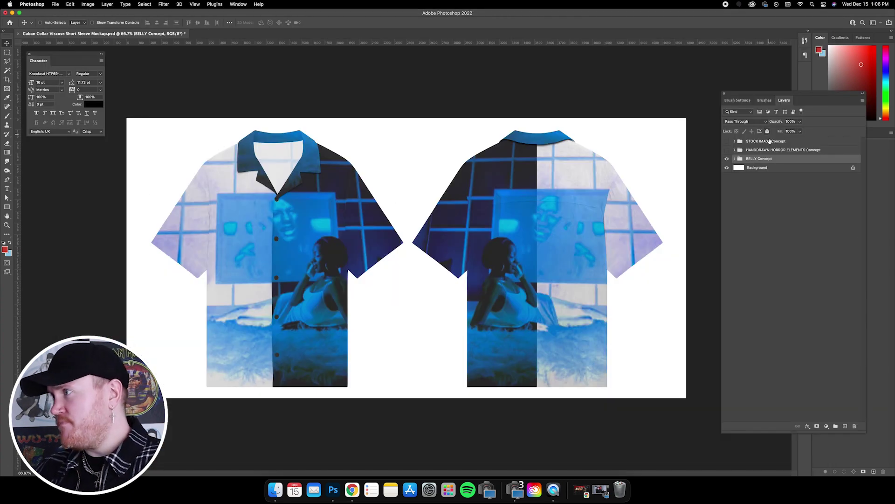
pyautogui.click(771, 141)
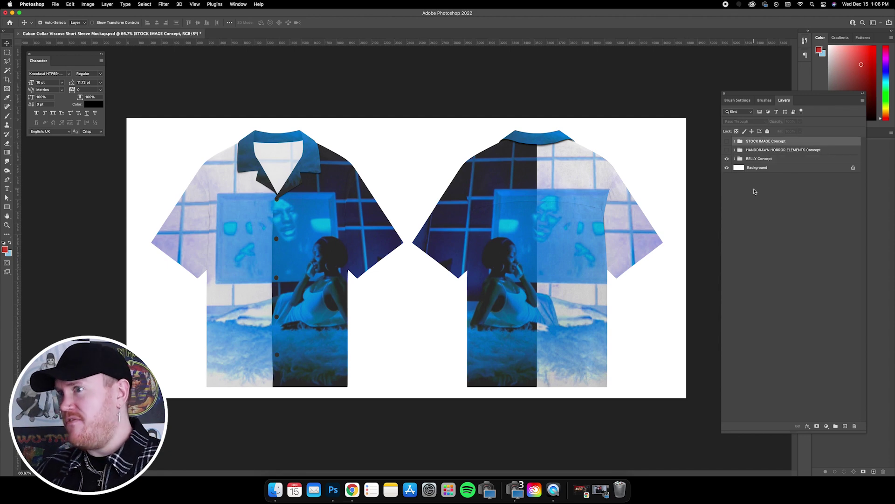
pyautogui.press('super+v')
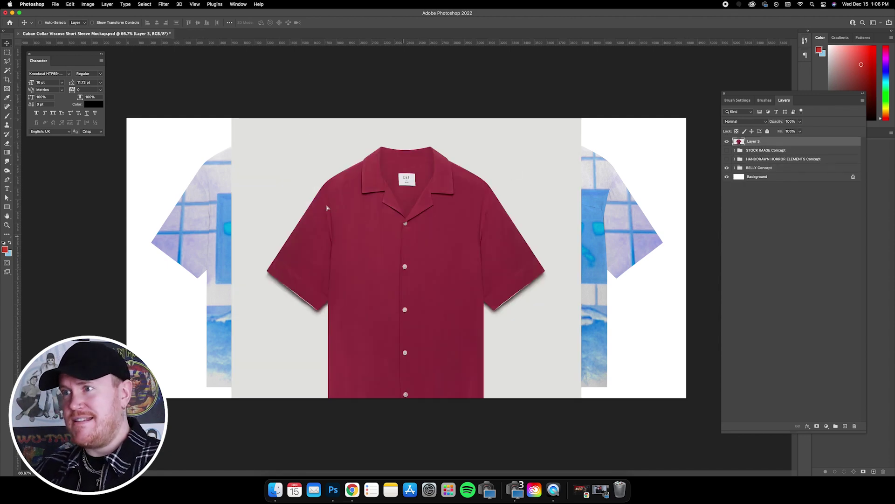
# - Move the pasted shirt image to the canvas's left half and turn on Show Transform Controls
pyautogui.moveTo(332, 210); pyautogui.dragTo(238, 175)
pyautogui.click(92, 22)
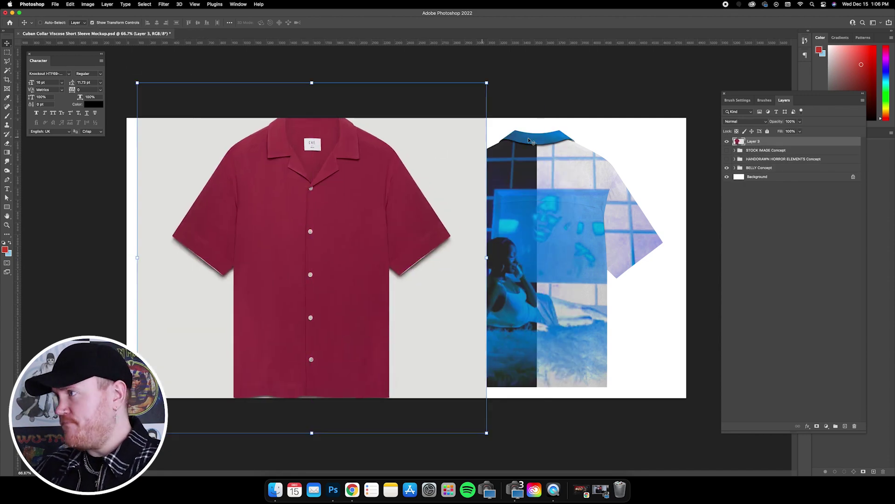
pyautogui.press('super+minus')
pyautogui.rightClick(776, 144)
pyautogui.click(415, 126)
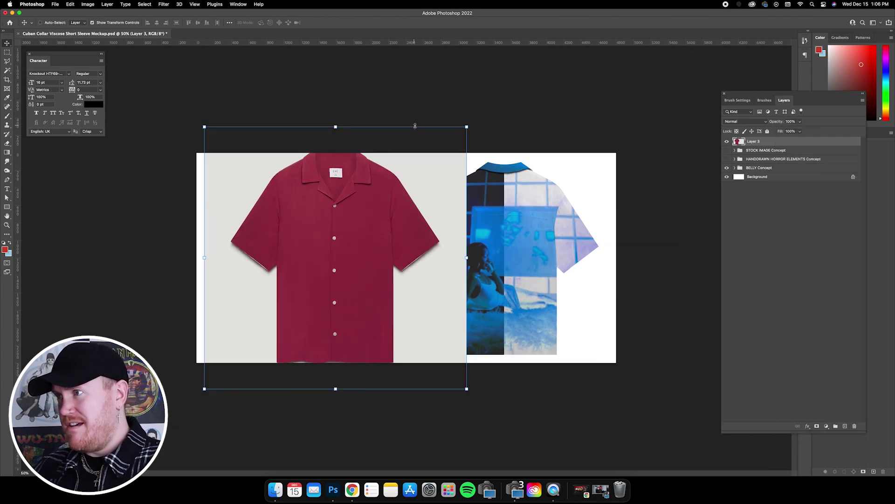
# - Scale the shirt image down proportionally to about 2618 px square so the whole shirt fits the canvas's left half
pyautogui.moveTo(468, 125); pyautogui.dragTo(382, 184)
pyautogui.moveTo(420, 365); pyautogui.dragTo(424, 370)
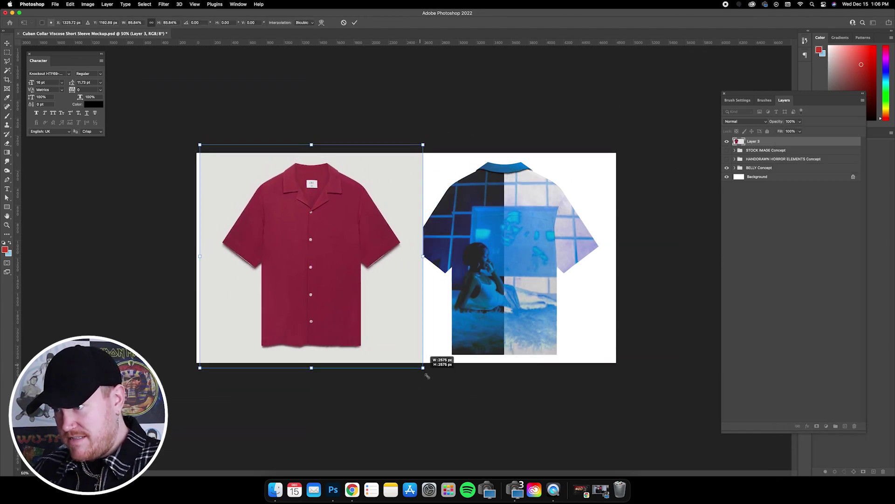
pyautogui.moveTo(400, 320); pyautogui.dragTo(390, 290)
pyautogui.press('Return')
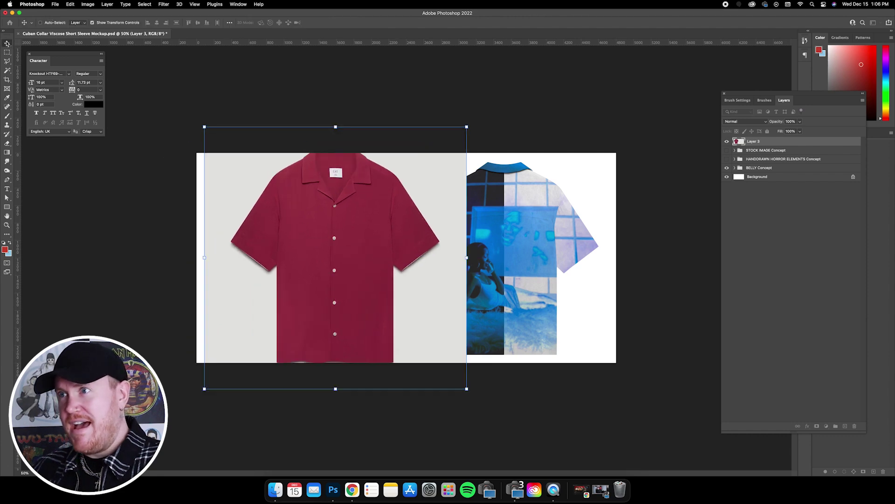
pyautogui.moveTo(372, 210); pyautogui.dragTo(372, 210)
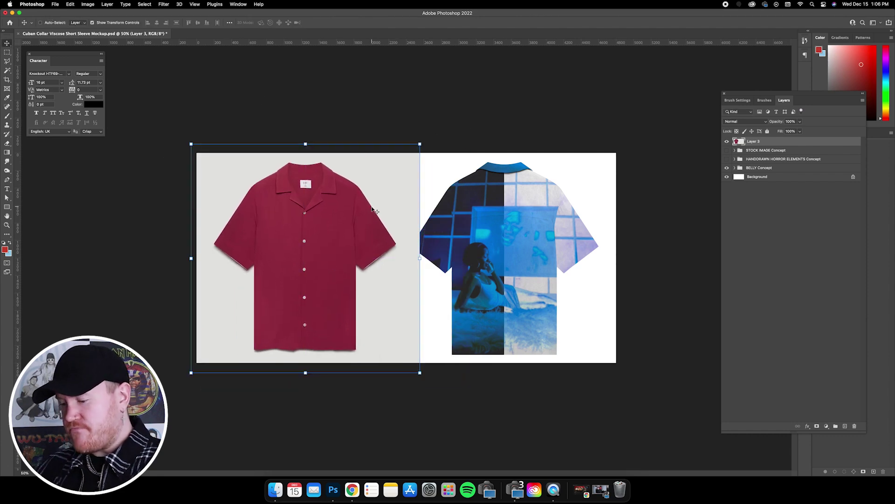
pyautogui.press('super+equal')
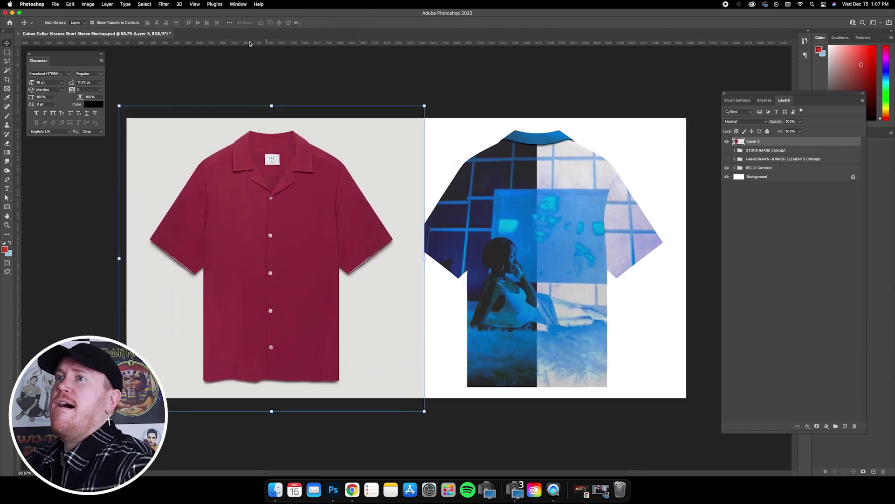
# - Remove the shirt layer's background with the Remove Background quick action in Properties
pyautogui.click(244, 3)
pyautogui.click(277, 210)
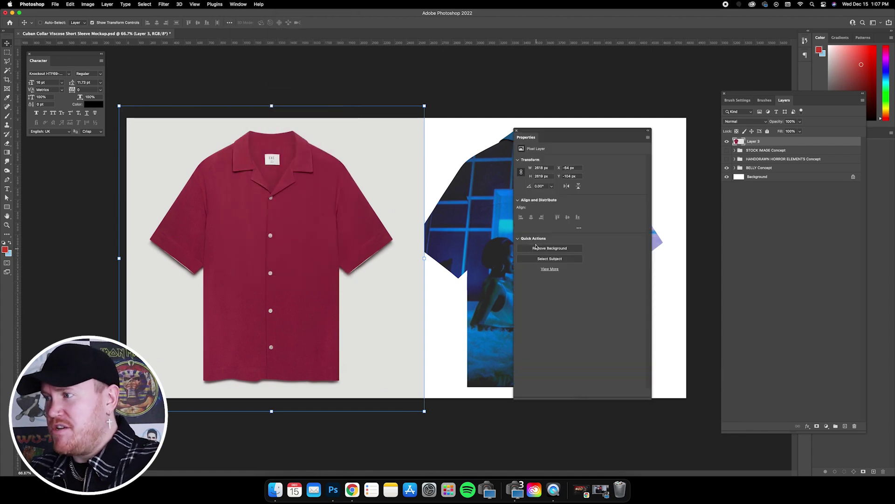
pyautogui.click(549, 250)
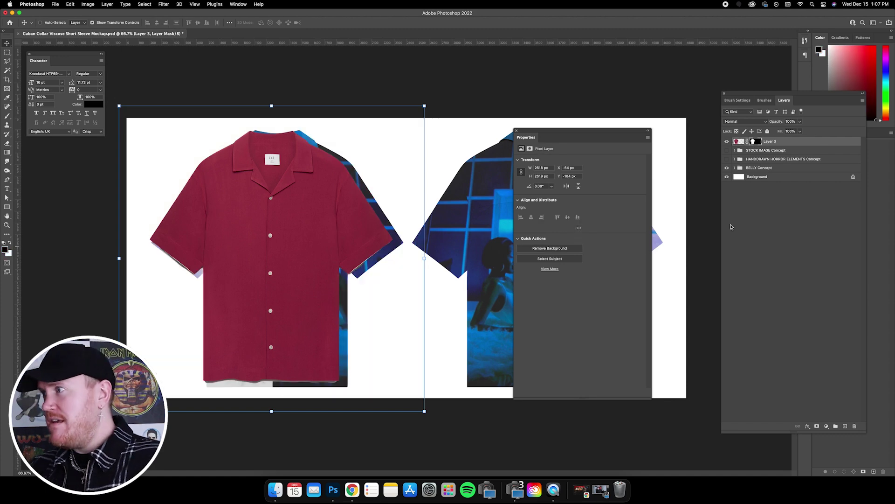
# - Hide the BELLY Concept group and nudge the cut-out shirt slightly right and down to X 0 px, Y -60 px
pyautogui.click(726, 168)
pyautogui.moveTo(273, 183); pyautogui.dragTo(280, 184)
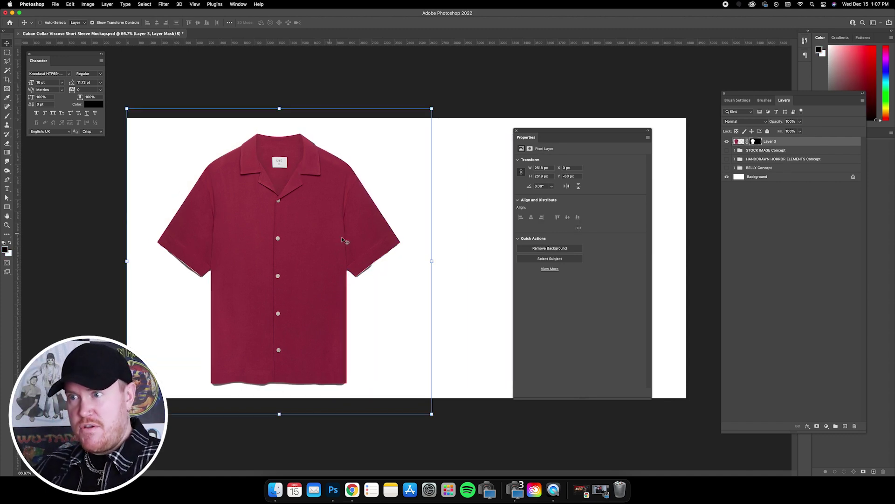
# - With black as foreground color, outline the leftover shadow below the left sleeve's hem and underarm using the Polygonal Lasso
pyautogui.scroll(5, 270, 250)
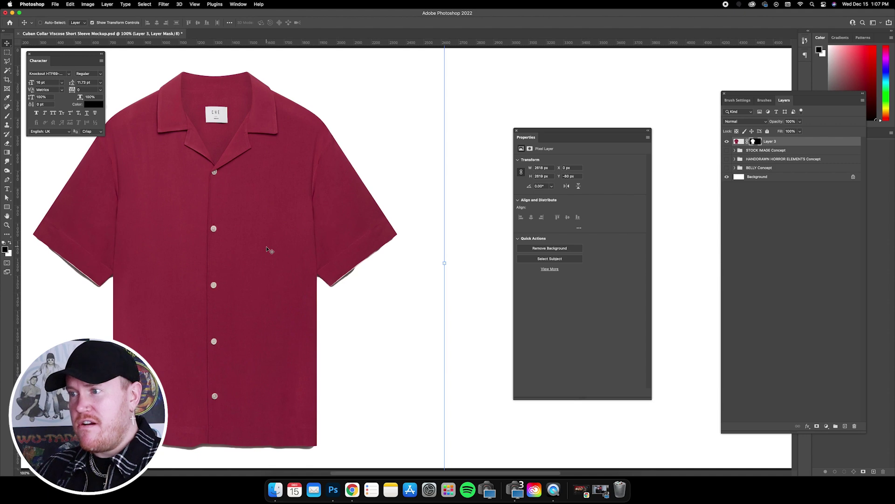
pyautogui.press('super+minus')
pyautogui.press('super+minus')
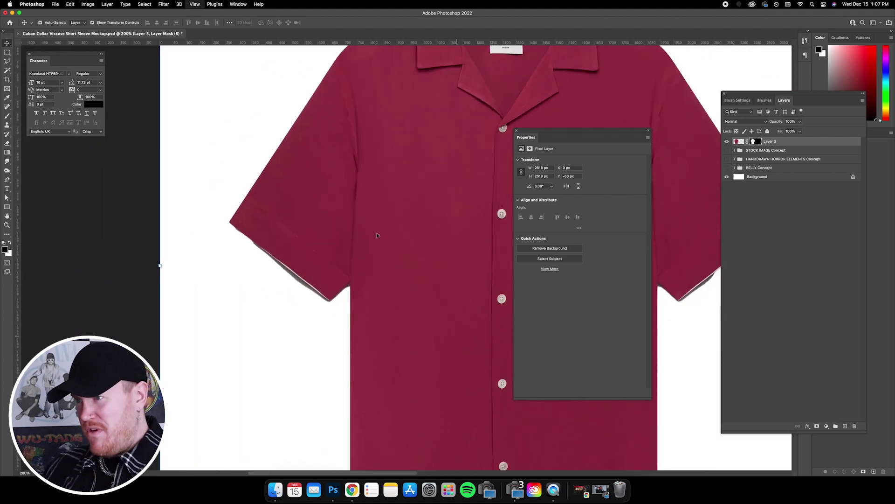
pyautogui.scroll(2, 398, 239)
pyautogui.scroll(-2, 380, 233)
pyautogui.scroll(4, 247, 266)
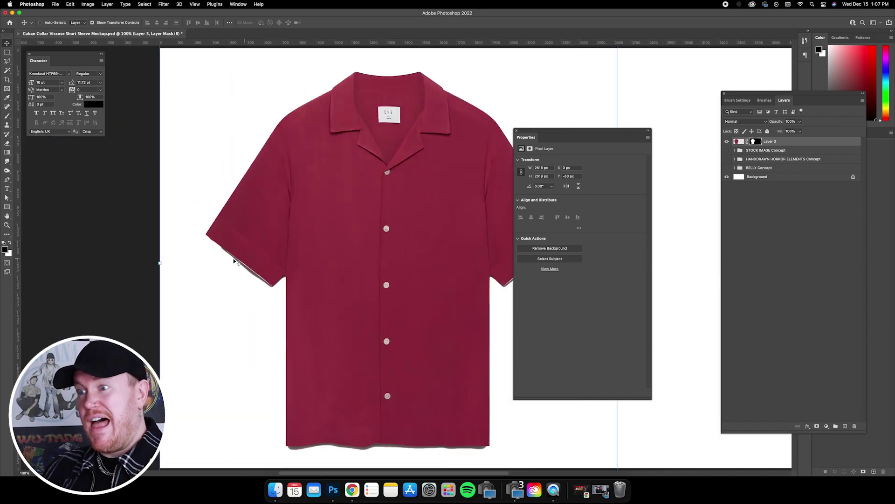
pyautogui.click(6, 62)
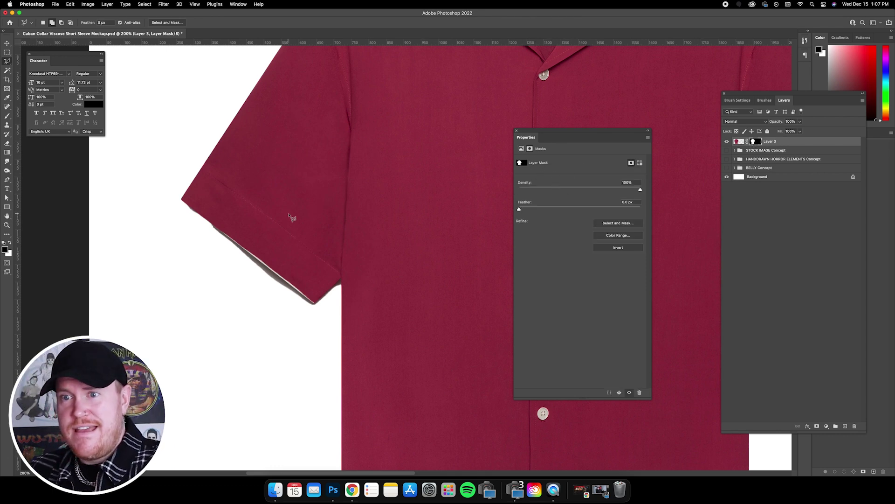
pyautogui.click(5, 250)
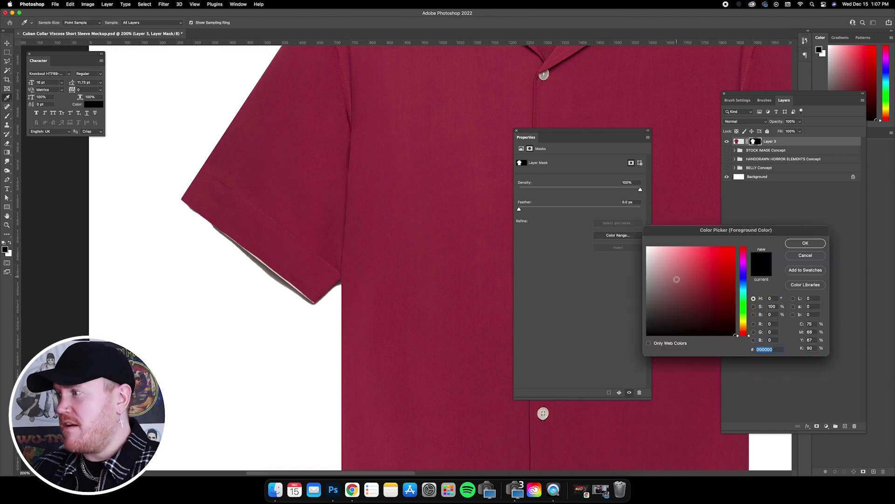
pyautogui.click(806, 243)
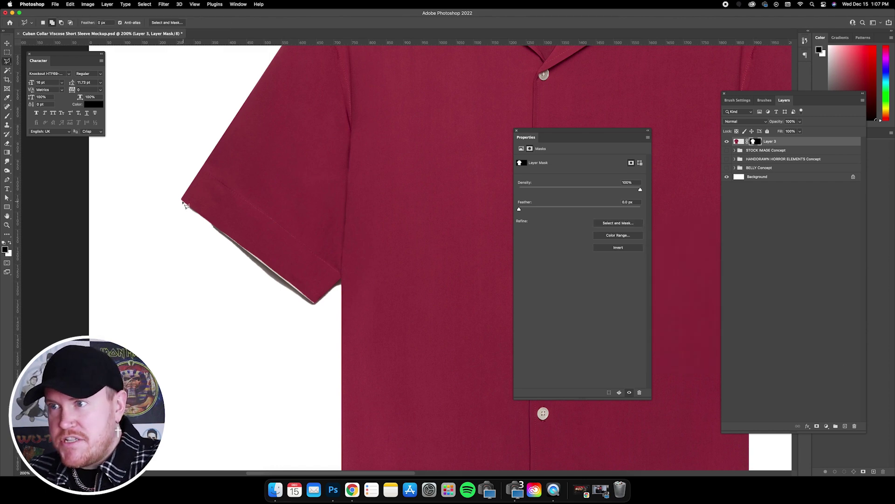
pyautogui.moveTo(183, 202); pyautogui.dragTo(319, 307)
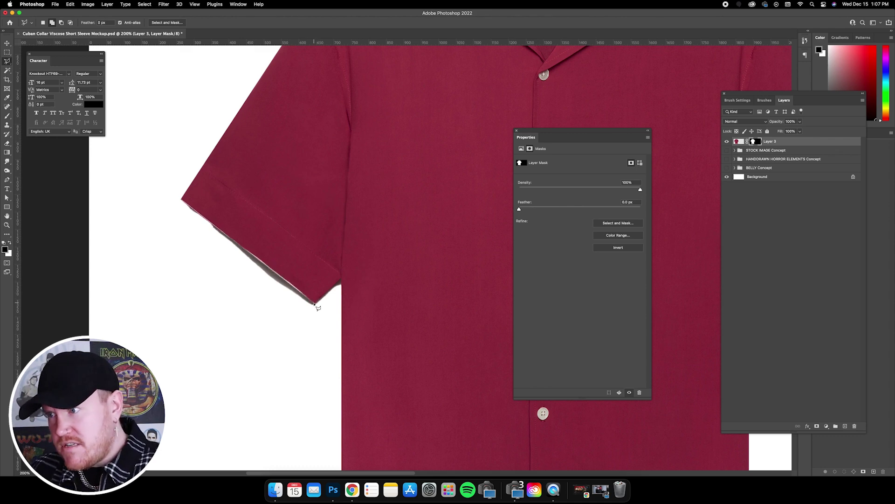
pyautogui.moveTo(317, 307)
pyautogui.mouseDown()
pyautogui.moveTo(341, 280)
pyautogui.moveTo(343, 296)
pyautogui.moveTo(308, 340)
pyautogui.moveTo(181, 300)
pyautogui.moveTo(135, 164)
pyautogui.mouseUp()
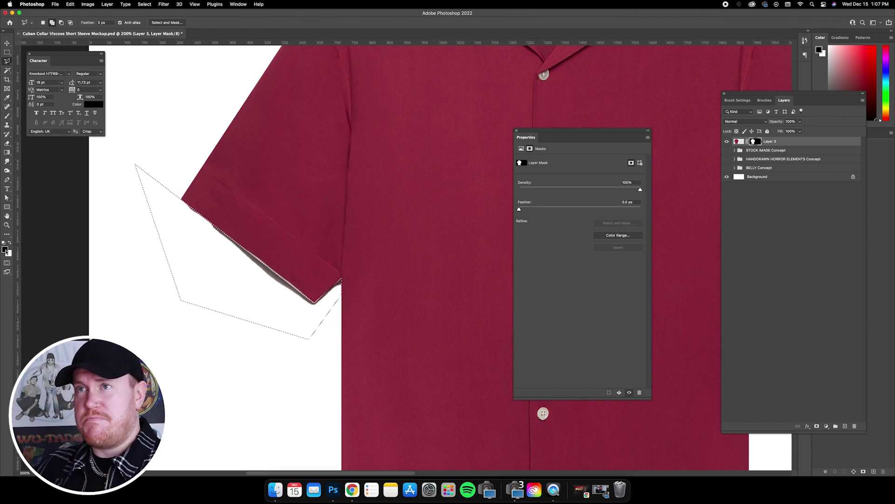
# - Fill the left sleeve selection on the layer mask with the black foreground color and deselect
pyautogui.click(70, 5)
pyautogui.click(75, 111)
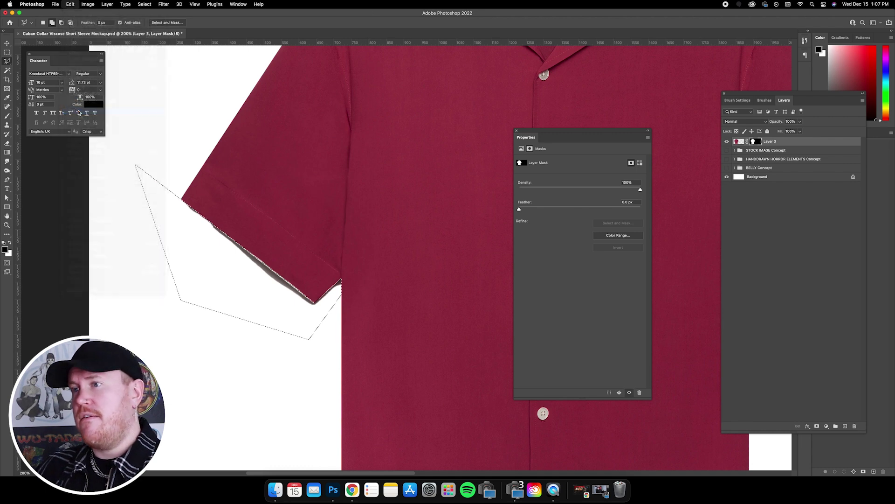
pyautogui.click(498, 211)
pyautogui.press('l')
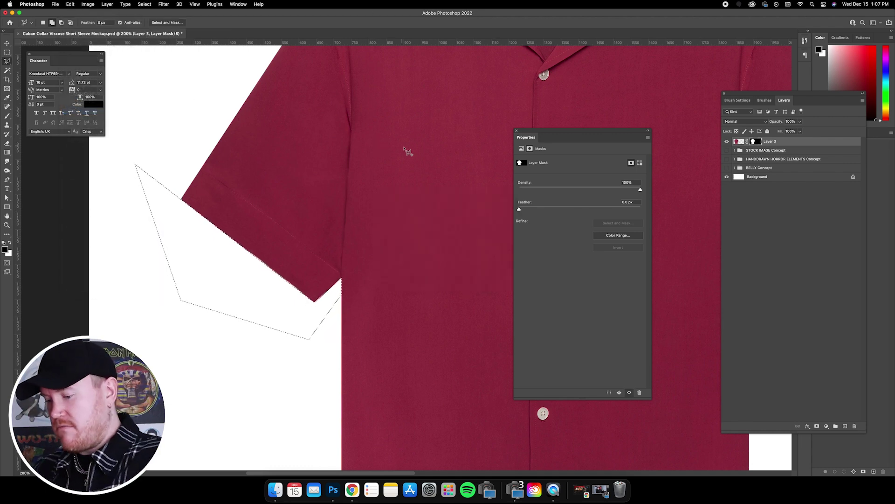
pyautogui.rightClick(383, 145)
pyautogui.click(386, 146)
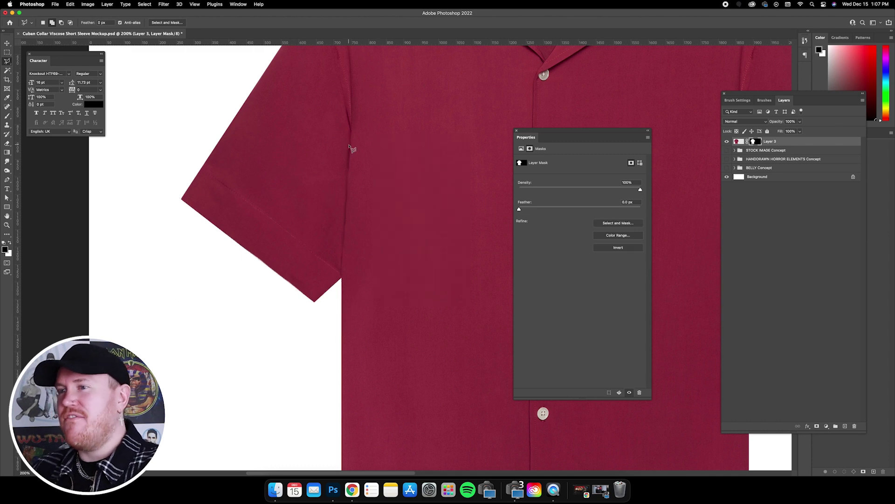
# - Outline the leftover shadow below the right sleeve's hem and underarm with the Polygonal Lasso
pyautogui.press('super+minus')
pyautogui.press('super+minus')
pyautogui.hscroll(10, 364, 173)
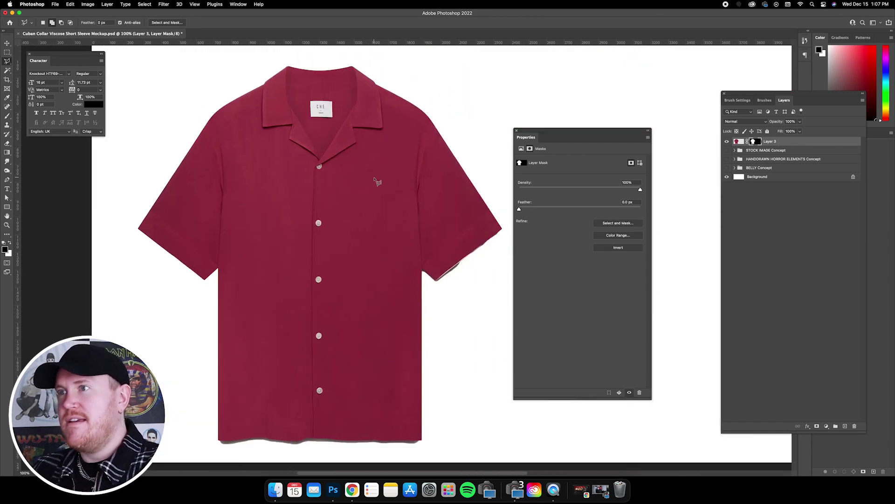
pyautogui.scroll(-5, 368, 237)
pyautogui.press('super+plus')
pyautogui.press('super+plus')
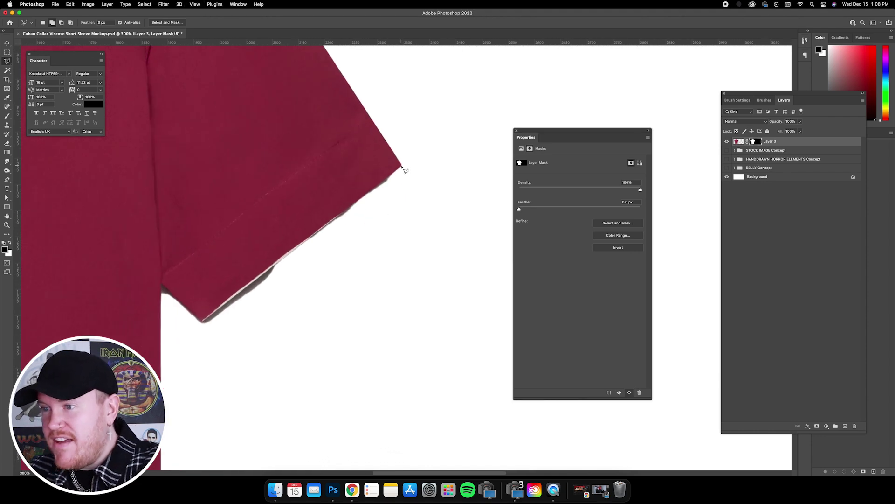
pyautogui.click(401, 166)
pyautogui.click(203, 321)
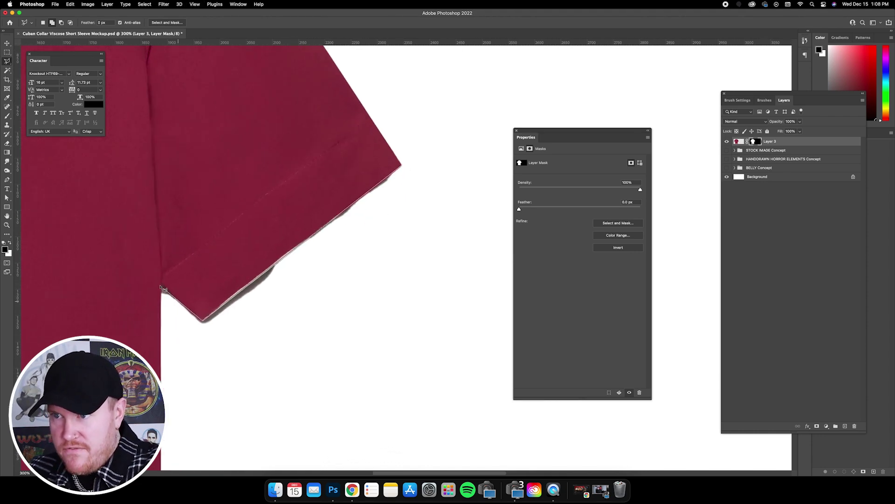
pyautogui.click(162, 284)
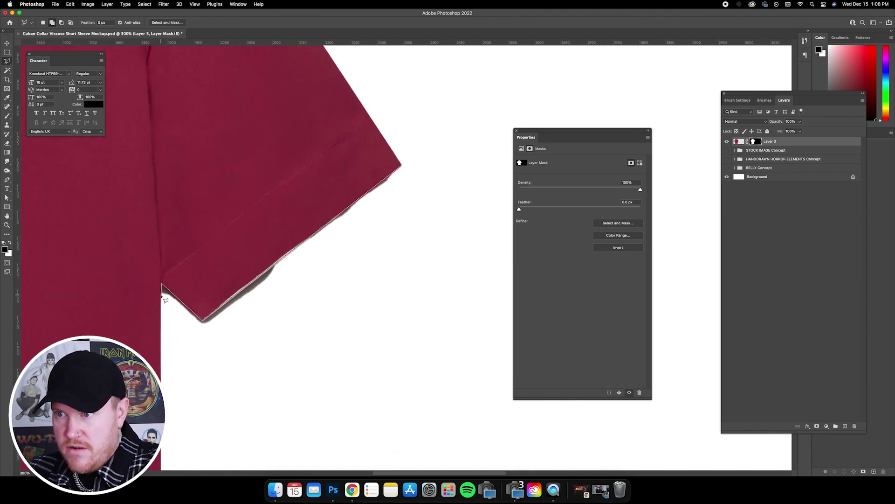
pyautogui.click(190, 367)
pyautogui.click(359, 386)
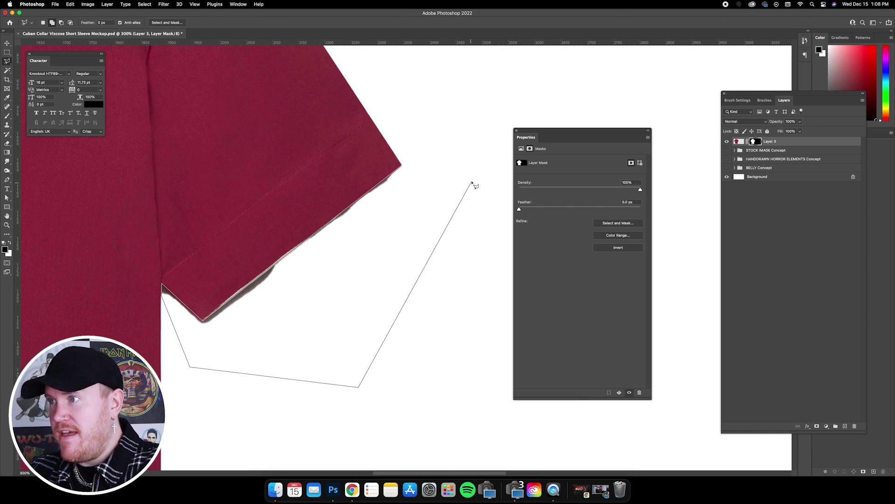
pyautogui.doubleClick(440, 160)
# - Fill the right sleeve selection on the layer mask with the foreground color at 100% opacity and deselect
pyautogui.click(70, 4)
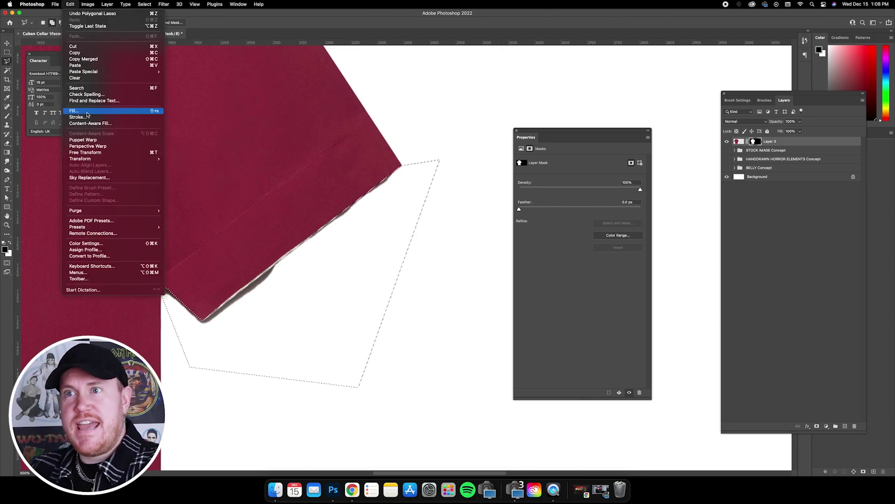
pyautogui.click(86, 112)
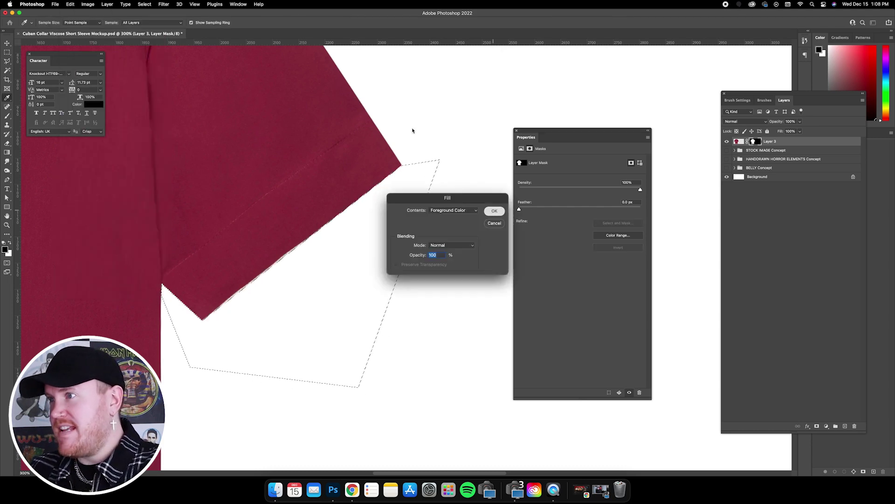
pyautogui.press('Return')
pyautogui.rightClick(414, 100)
pyautogui.click(432, 104)
# - Select a rectangular strip across the shirt's wavy bottom hem, covering the uneven edge and its shadow
pyautogui.press('super+minus')
pyautogui.press('super+minus')
pyautogui.press('super+minus')
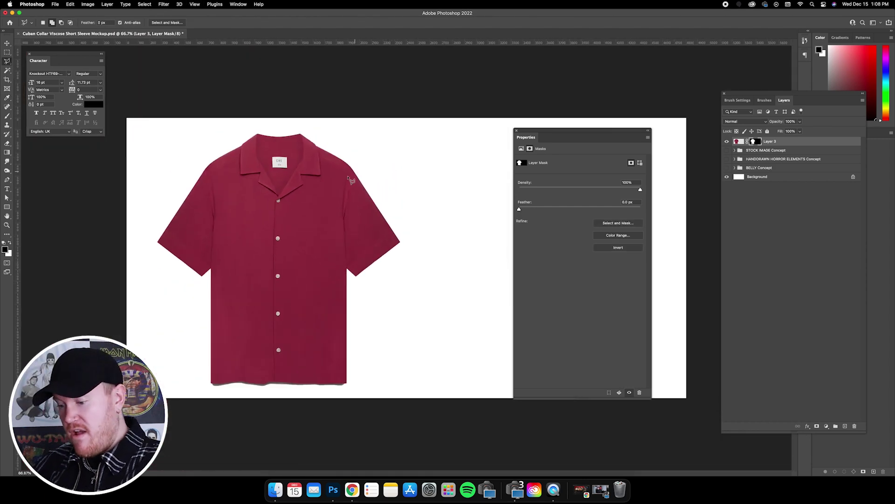
pyautogui.press('super+plus')
pyautogui.scroll(-3, 263, 215)
pyautogui.press('super+plus')
pyautogui.hscroll(-5, 260, 210)
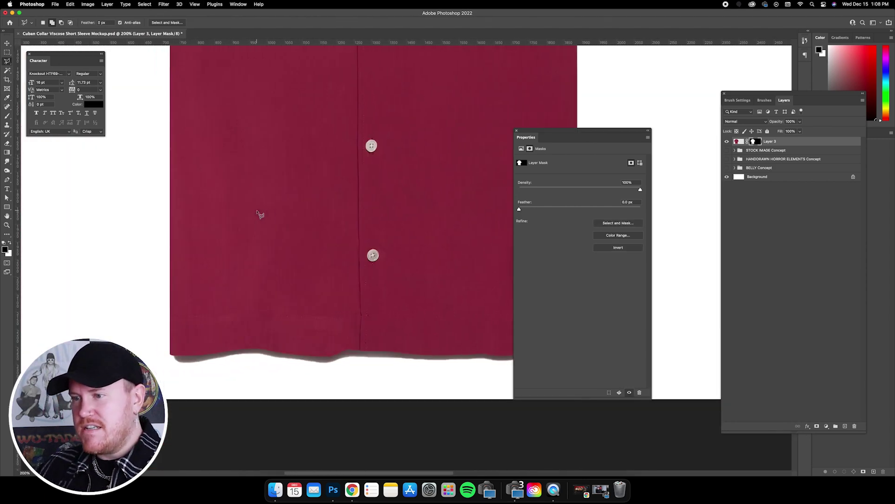
pyautogui.hscroll(4, 370, 250)
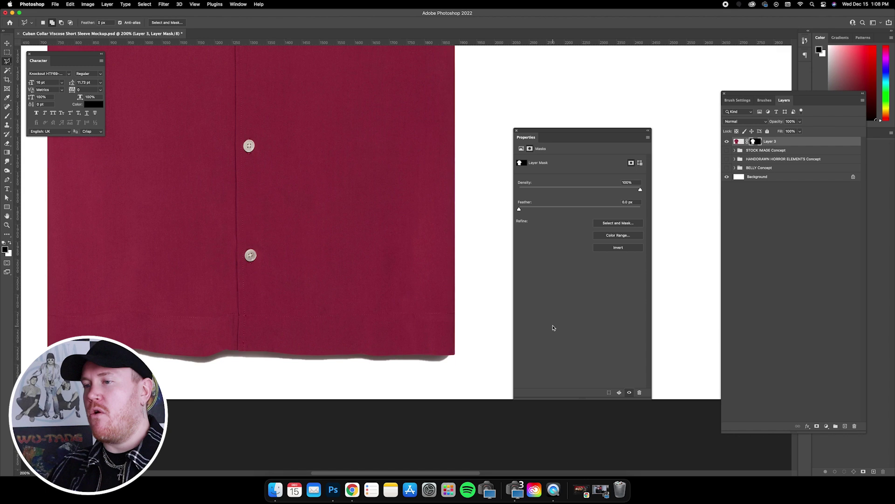
pyautogui.click(7, 52)
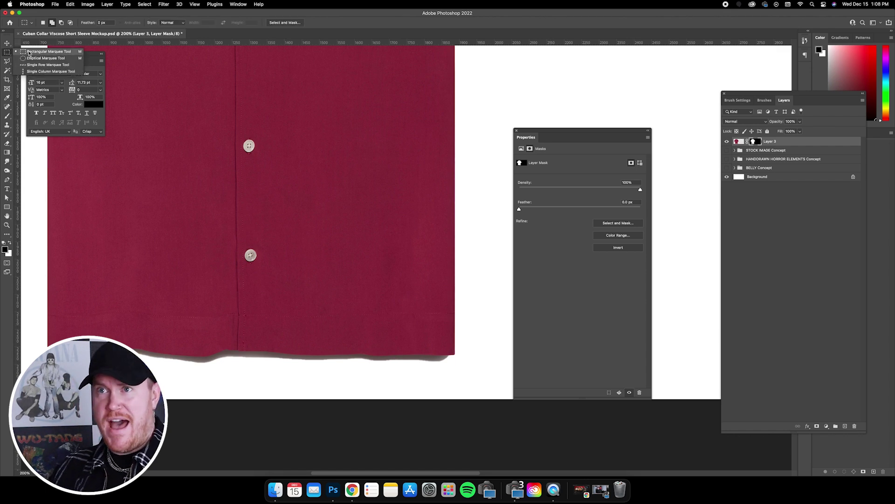
pyautogui.click(41, 58)
pyautogui.moveTo(478, 385); pyautogui.dragTo(33, 349)
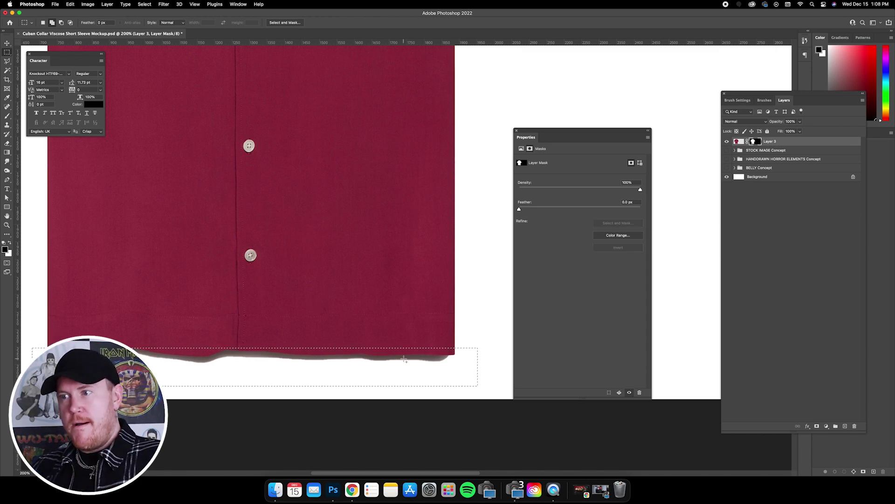
# - Fill the hem selection on the layer mask with the foreground color at 100% opacity to straighten the bottom edge
pyautogui.click(71, 4)
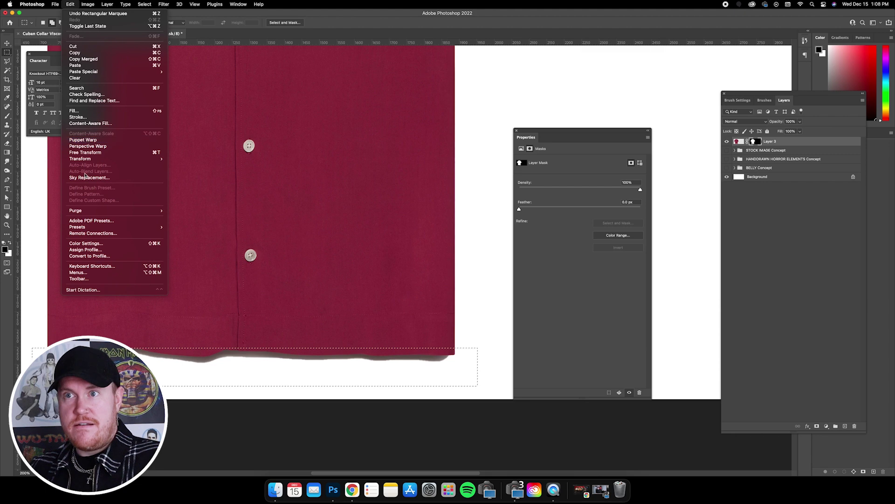
pyautogui.click(87, 113)
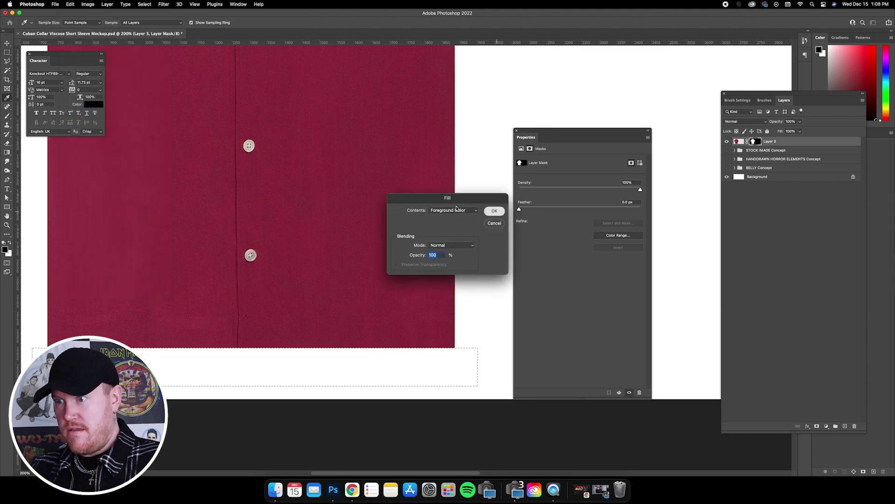
pyautogui.click(457, 209)
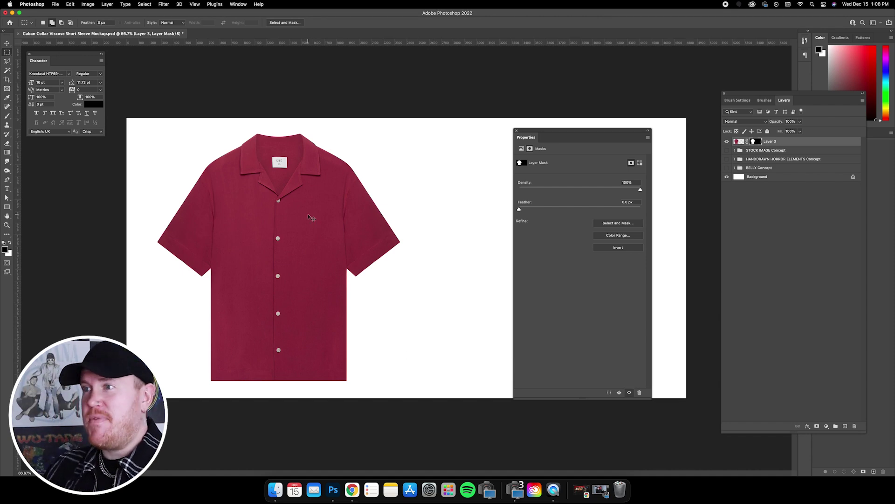
# - Set up the Clone Stamp with a soft 0% hardness brush and target Layer 3's image instead of its mask
pyautogui.scroll(5, 424, 254)
pyautogui.scroll(-2, 374, 239)
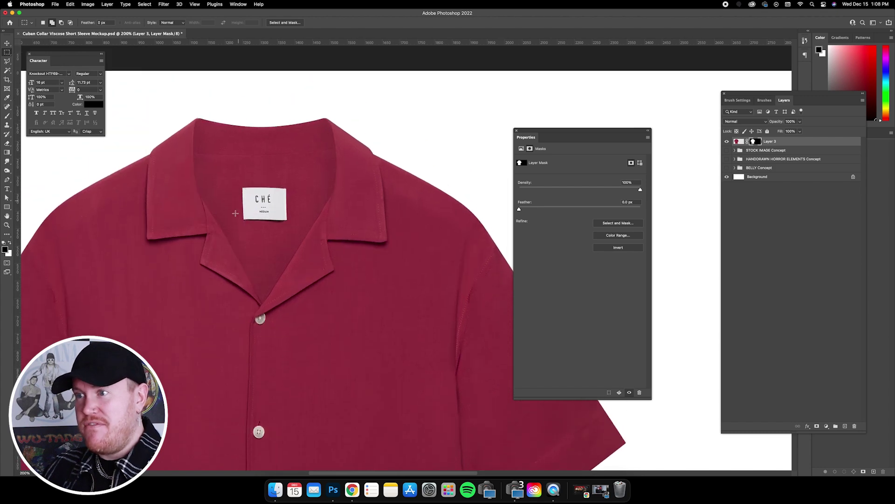
pyautogui.scroll(4, 315, 225)
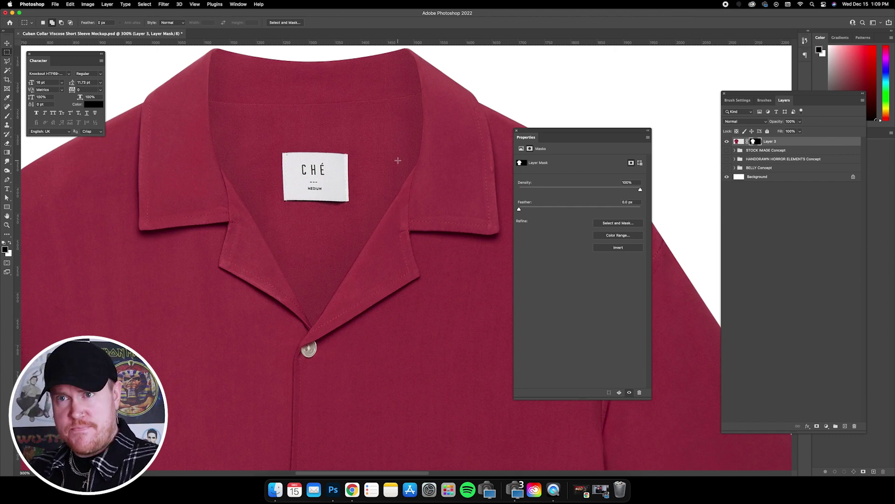
pyautogui.moveTo(7, 125); pyautogui.dragTo(86, 142)
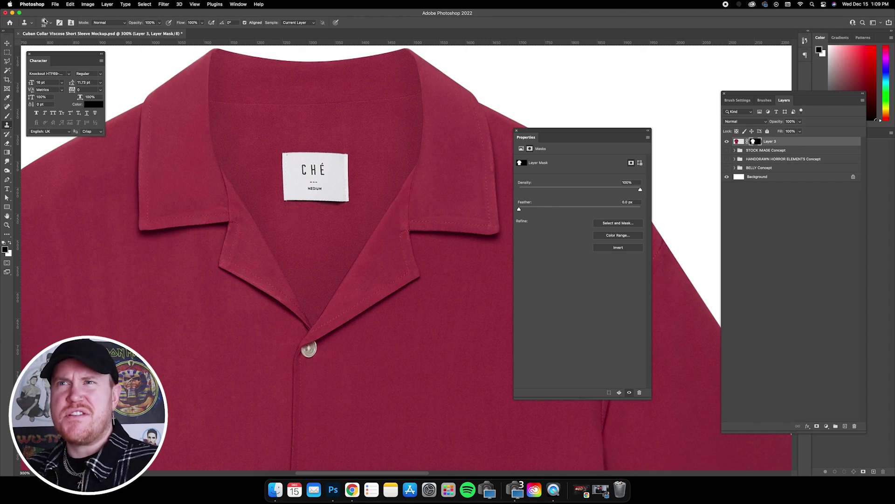
pyautogui.click(47, 23)
pyautogui.click(40, 61)
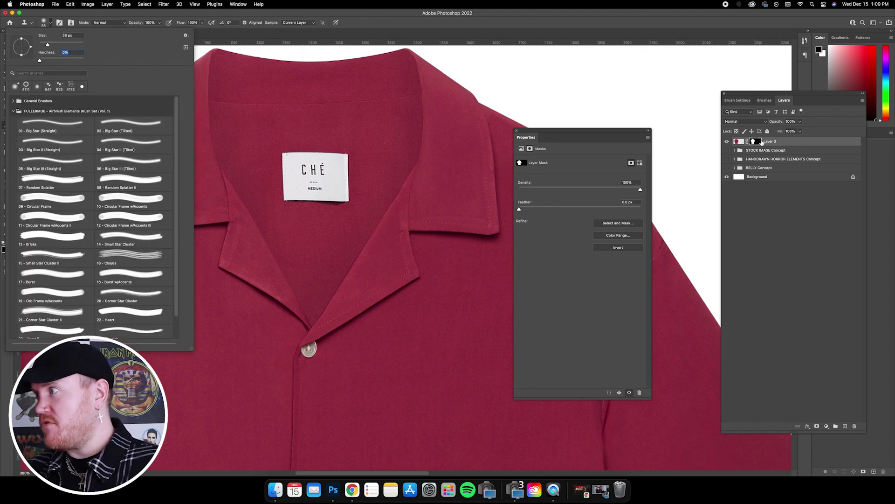
pyautogui.press('Return')
pyautogui.click(738, 141)
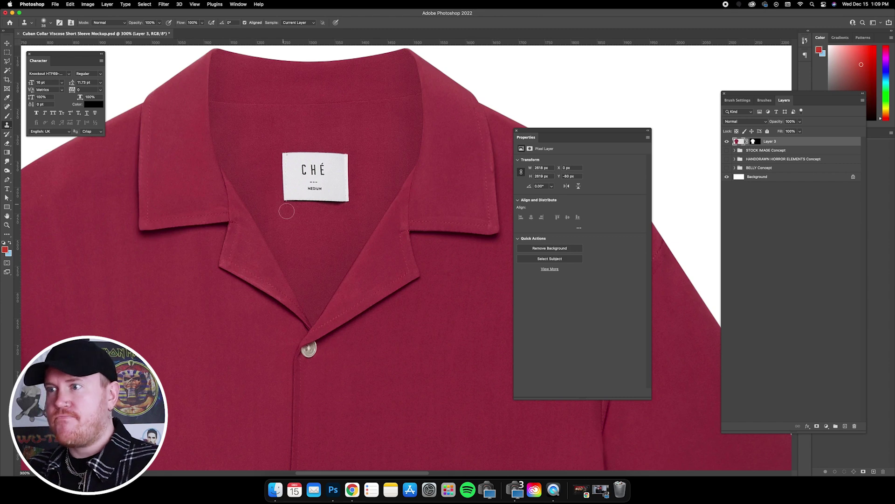
# - Clone the surrounding red fabric over the upper and lower parts of the neck label inside the collar
pyautogui.moveTo(287, 195)
pyautogui.mouseDown()
pyautogui.moveTo(345, 199)
pyautogui.moveTo(275, 198)
pyautogui.moveTo(355, 196)
pyautogui.mouseUp()
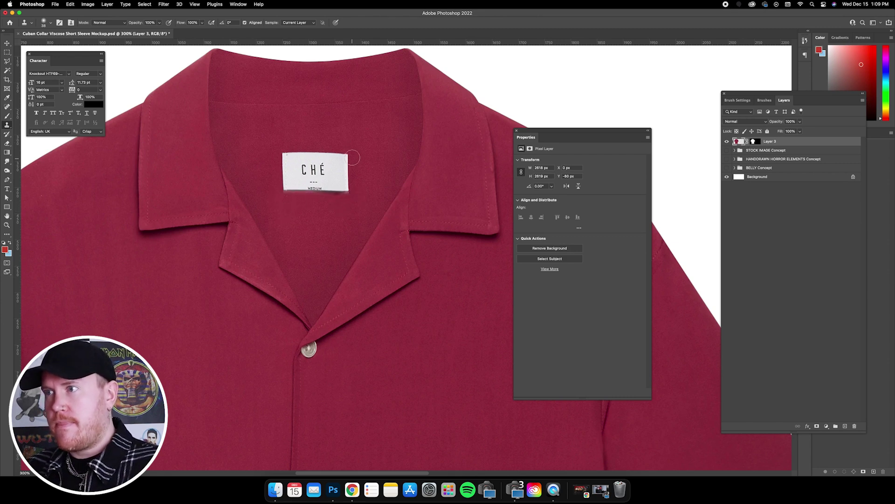
pyautogui.moveTo(354, 159); pyautogui.dragTo(254, 156)
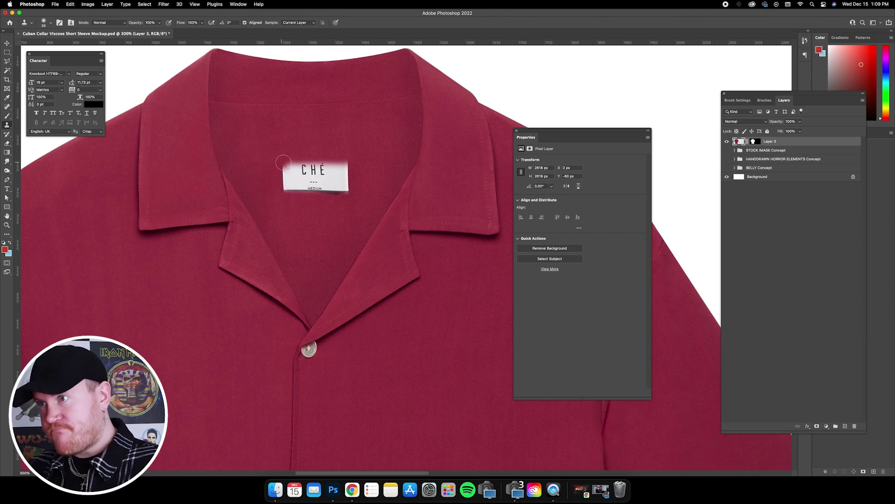
pyautogui.keyDown('alt'); pyautogui.click(288, 149); pyautogui.keyUp('alt')
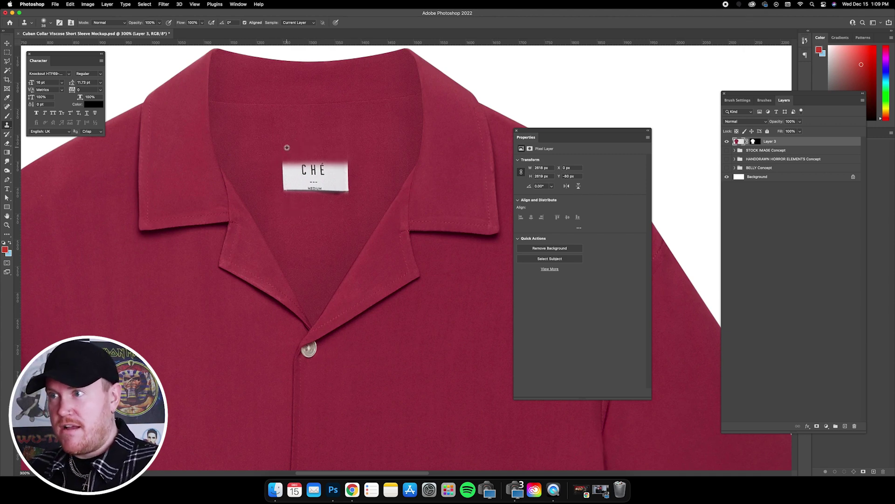
pyautogui.moveTo(273, 160); pyautogui.dragTo(349, 176)
pyautogui.keyDown('alt'); pyautogui.click(285, 202); pyautogui.keyUp('alt')
pyautogui.moveTo(284, 189); pyautogui.dragTo(370, 190)
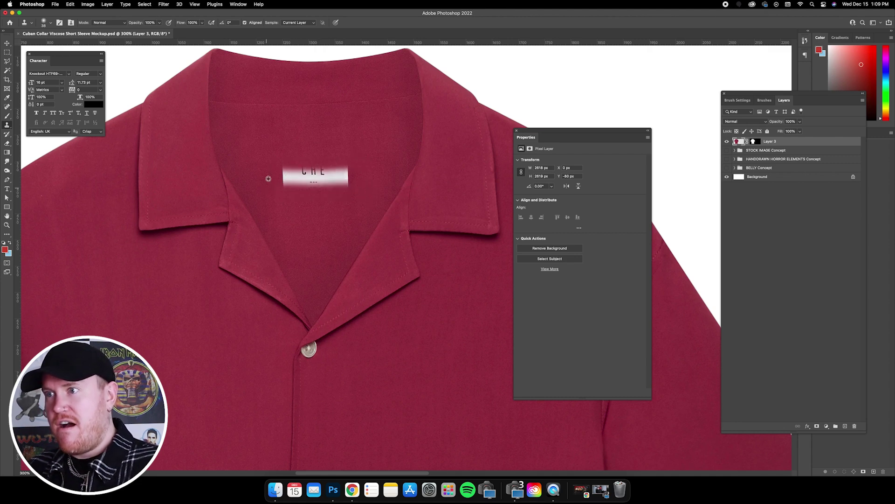
# - Clone fabric over the neck label's side edges and remaining middle strip to erase the label completely
pyautogui.keyDown('alt'); pyautogui.click(274, 158); pyautogui.keyUp('alt')
pyautogui.moveTo(286, 163); pyautogui.dragTo(287, 192)
pyautogui.keyDown('alt'); pyautogui.click(357, 153); pyautogui.keyUp('alt')
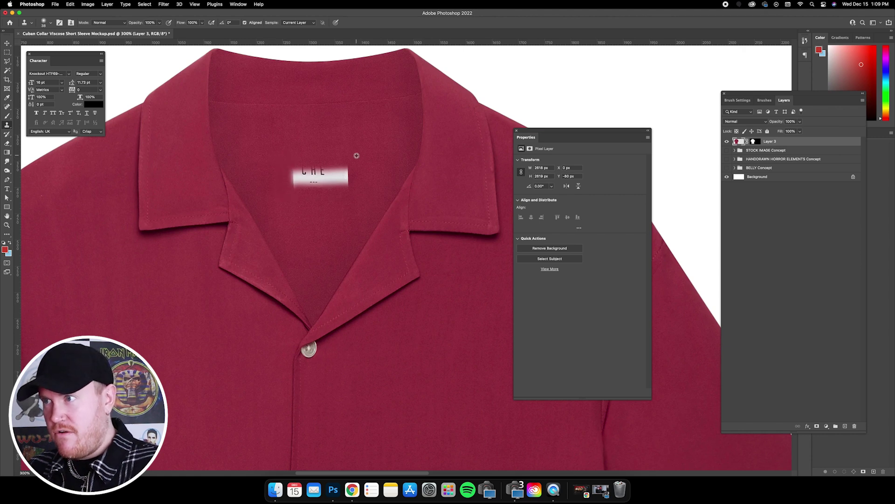
pyautogui.moveTo(348, 157); pyautogui.dragTo(346, 197)
pyautogui.moveTo(342, 166)
pyautogui.mouseDown()
pyautogui.moveTo(340, 189)
pyautogui.moveTo(350, 167)
pyautogui.moveTo(334, 199)
pyautogui.moveTo(338, 183)
pyautogui.moveTo(279, 186)
pyautogui.moveTo(295, 152)
pyautogui.moveTo(289, 167)
pyautogui.moveTo(335, 167)
pyautogui.moveTo(317, 201)
pyautogui.moveTo(284, 170)
pyautogui.moveTo(334, 172)
pyautogui.moveTo(275, 177)
pyautogui.moveTo(304, 196)
pyautogui.moveTo(305, 169)
pyautogui.moveTo(333, 177)
pyautogui.moveTo(324, 206)
pyautogui.moveTo(330, 147)
pyautogui.moveTo(281, 160)
pyautogui.moveTo(287, 149)
pyautogui.moveTo(279, 183)
pyautogui.moveTo(340, 196)
pyautogui.moveTo(334, 212)
pyautogui.moveTo(346, 178)
pyautogui.moveTo(279, 205)
pyautogui.moveTo(309, 178)
pyautogui.mouseUp()
pyautogui.keyDown('alt'); pyautogui.click(335, 200); pyautogui.keyUp('alt')
pyautogui.keyDown('alt'); pyautogui.click(295, 163); pyautogui.keyUp('alt')
pyautogui.keyDown('alt'); pyautogui.click(315, 196); pyautogui.keyUp('alt')
pyautogui.keyDown('alt'); pyautogui.click(305, 196); pyautogui.keyUp('alt')
pyautogui.keyDown('alt'); pyautogui.click(323, 206); pyautogui.keyUp('alt')
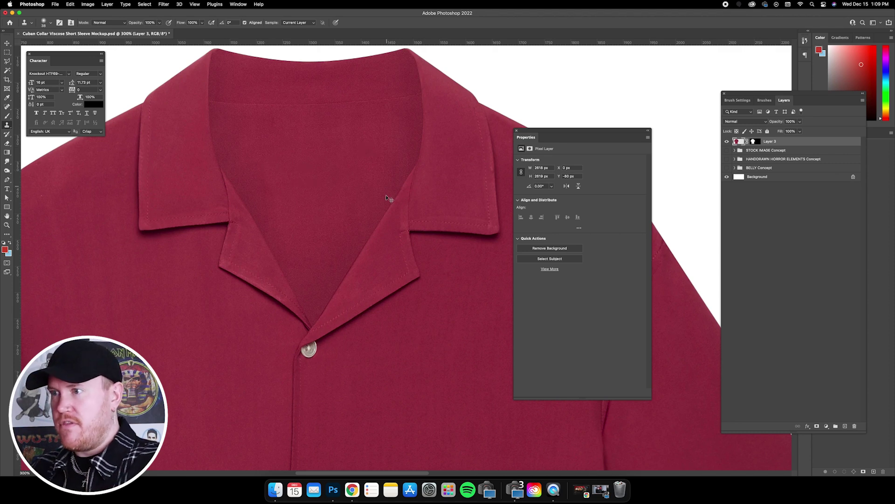
# - Convert the cleaned-up shirt layer to a smart object and rename it "OG Photo"
pyautogui.press('super+minus')
pyautogui.press('super+minus')
pyautogui.press('super+minus')
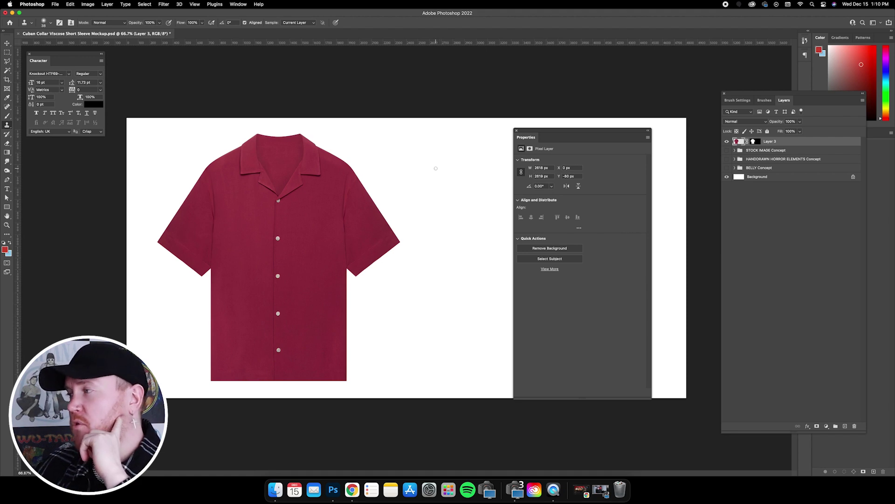
pyautogui.rightClick(793, 142)
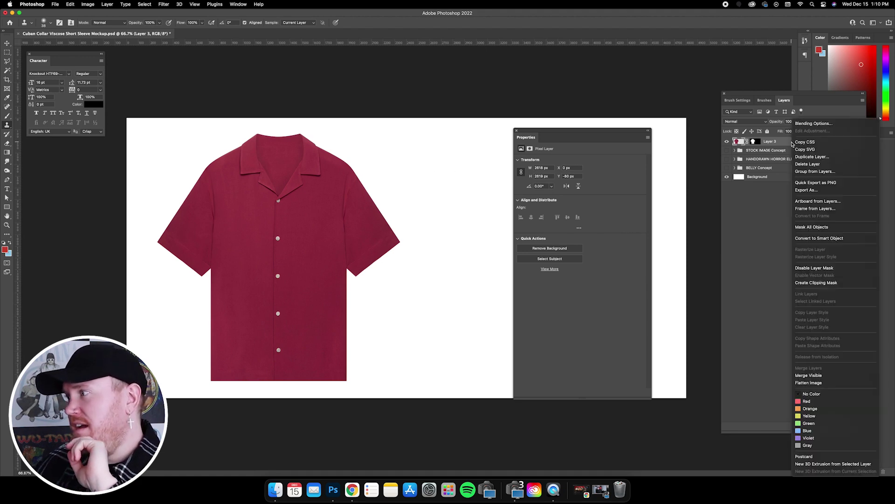
pyautogui.click(820, 238)
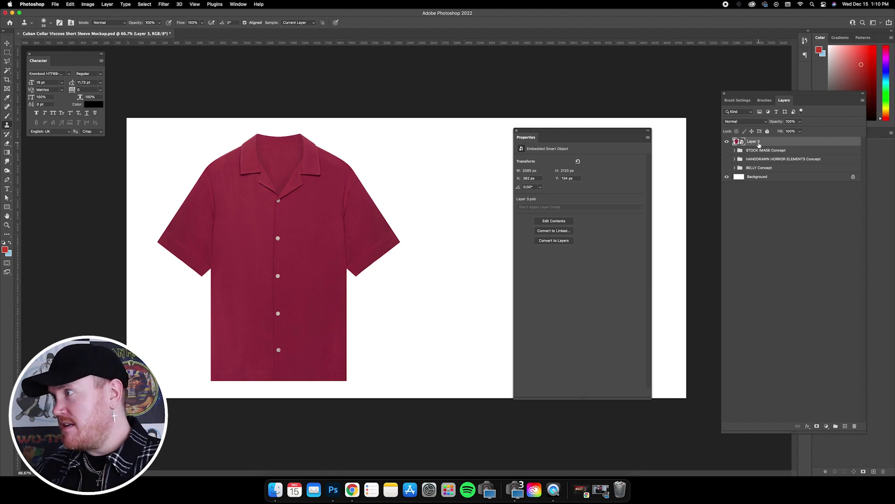
pyautogui.doubleClick(752, 142)
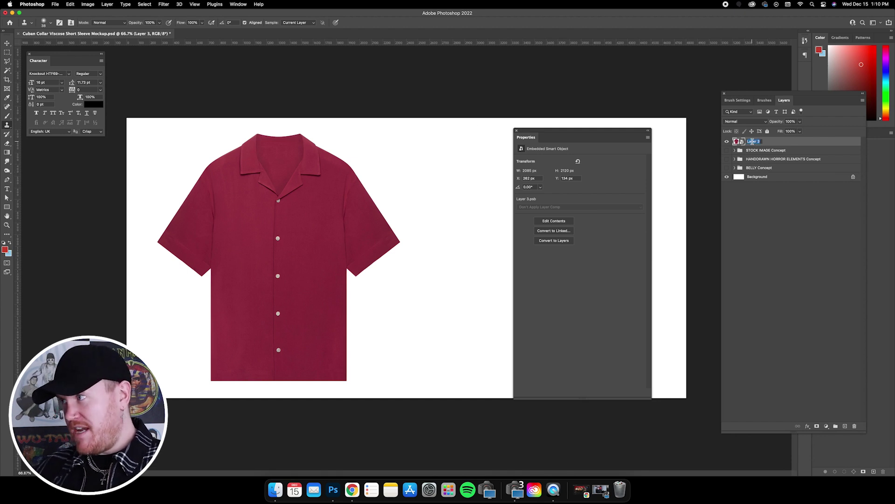
pyautogui.write('OG Photo')
pyautogui.press('Return')
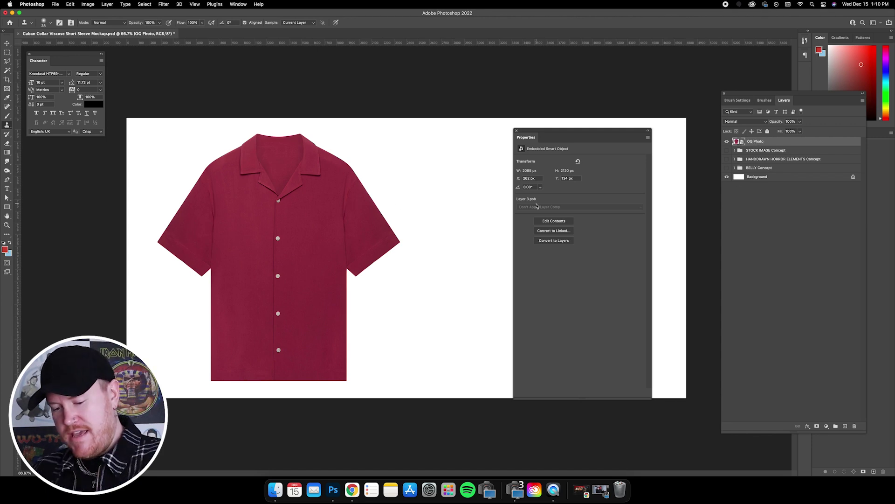
# - Desaturate the OG Photo smart object to grey with a Hue/Saturation adjustment
pyautogui.press('super+u')
pyautogui.moveTo(503, 204); pyautogui.dragTo(460, 269)
pyautogui.moveTo(472, 329); pyautogui.dragTo(471, 329)
pyautogui.moveTo(392, 326); pyautogui.dragTo(424, 326)
pyautogui.doubleClick(497, 320)
pyautogui.click(551, 278)
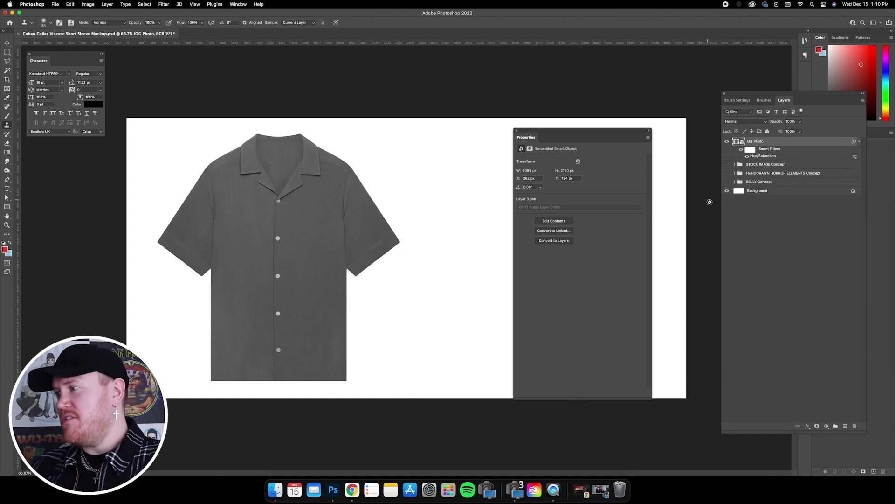
# - Try a Black & White adjustment layer above OG Photo as an alternative way to remove the color, and delete it
pyautogui.click(827, 426)
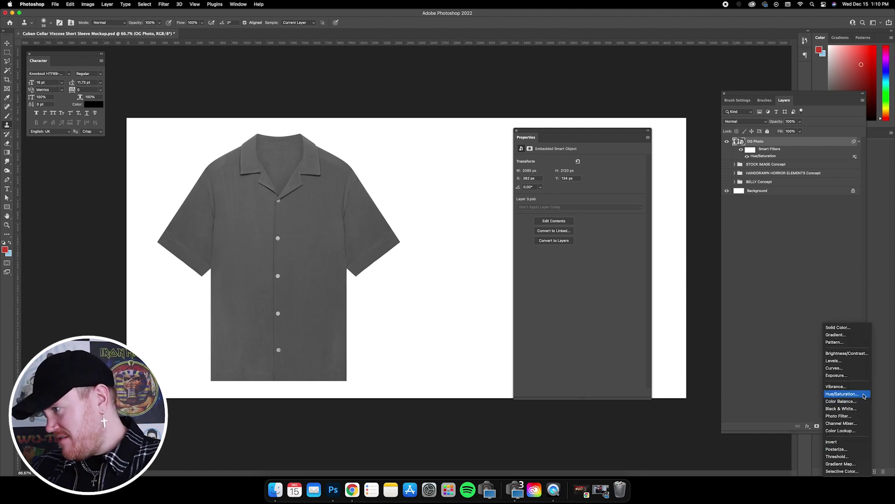
pyautogui.click(857, 409)
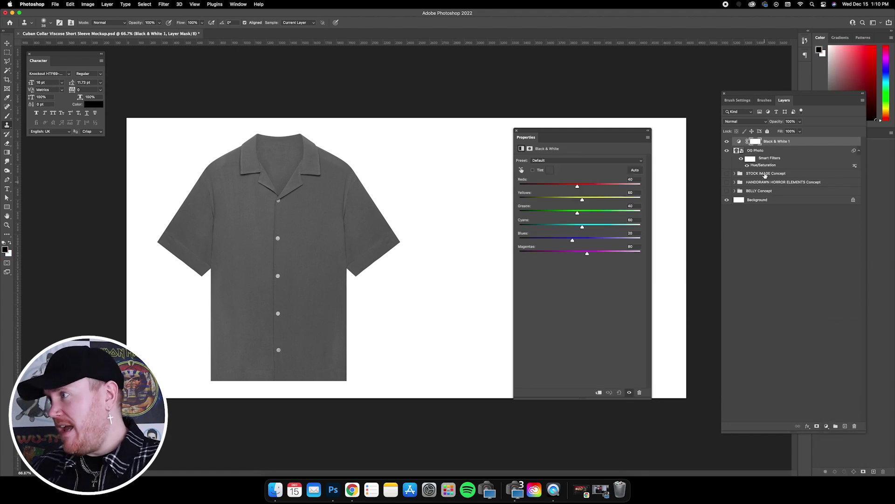
pyautogui.click(739, 141)
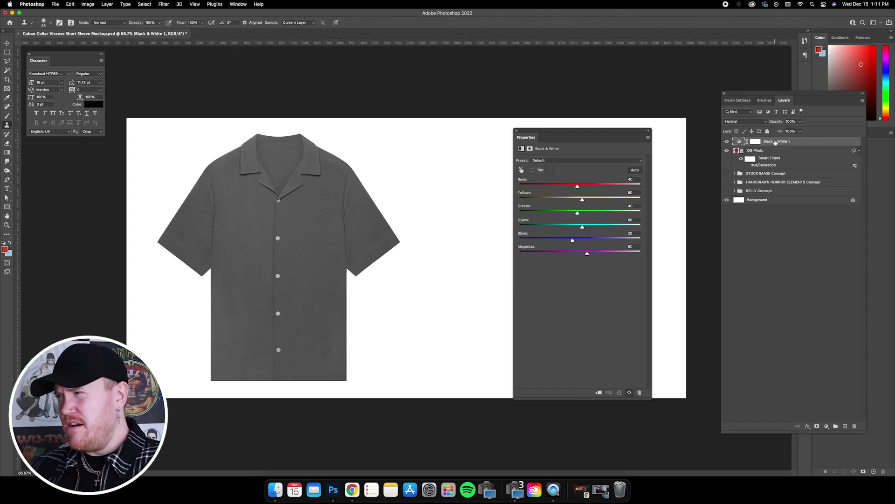
pyautogui.press('super+backslash')
pyautogui.press('Delete')
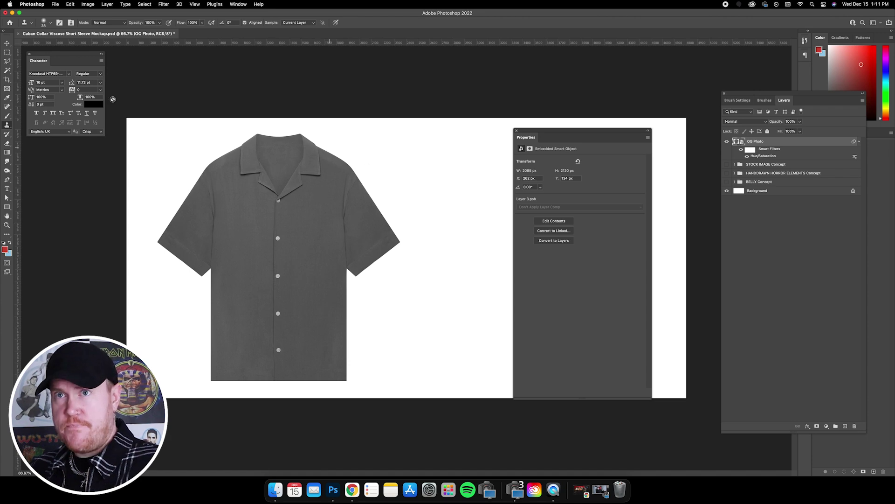
# - Apply a Brightness/Contrast adjustment to OG Photo with Use Legacy enabled, brightness 92 and contrast 27
pyautogui.click(8, 44)
pyautogui.click(89, 6)
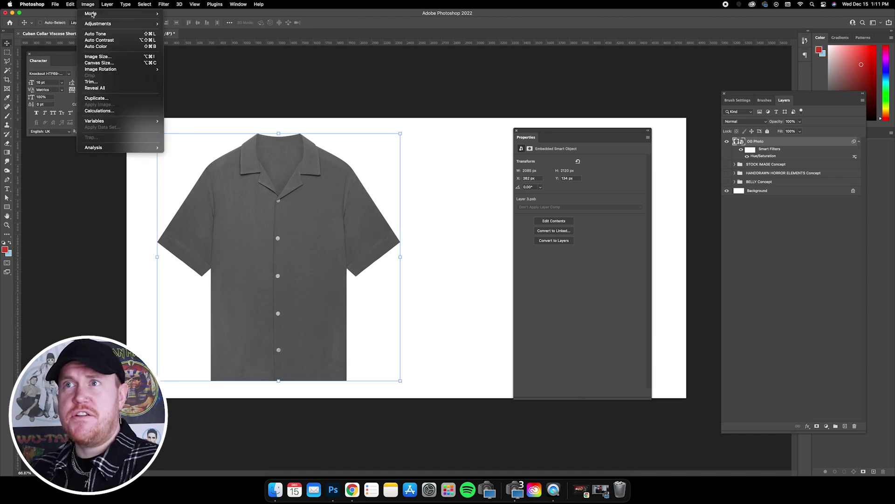
pyautogui.moveTo(98, 23)
pyautogui.click(196, 24)
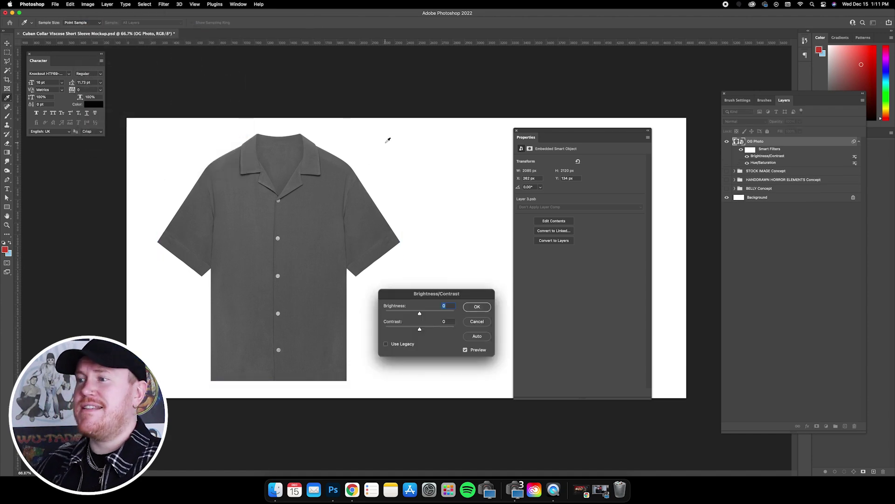
pyautogui.moveTo(415, 293); pyautogui.dragTo(410, 300)
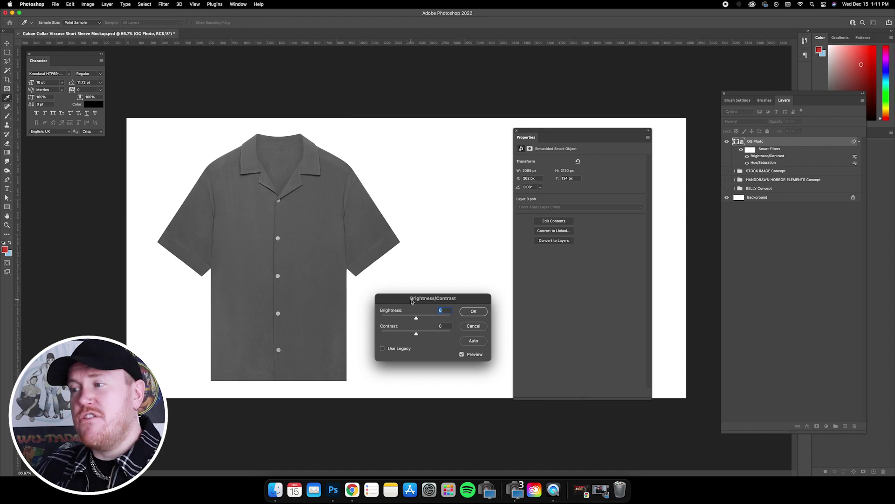
pyautogui.click(382, 348)
pyautogui.moveTo(415, 298); pyautogui.dragTo(408, 300)
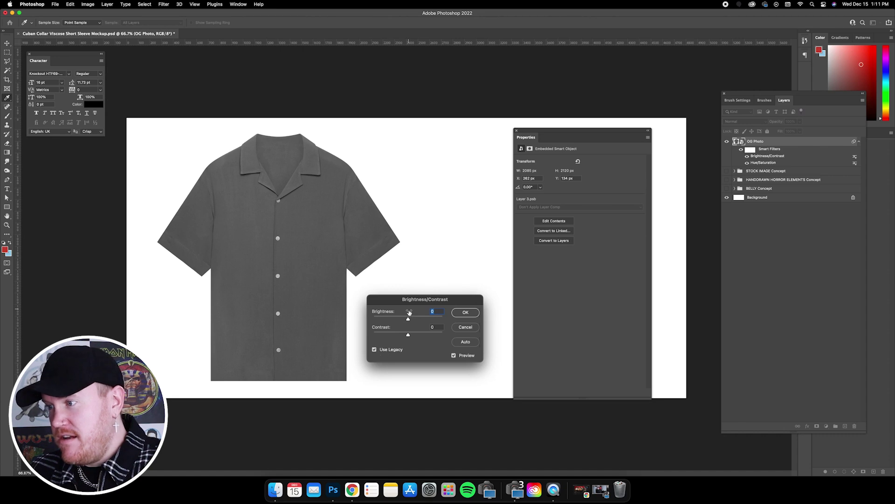
pyautogui.moveTo(414, 320); pyautogui.dragTo(439, 321)
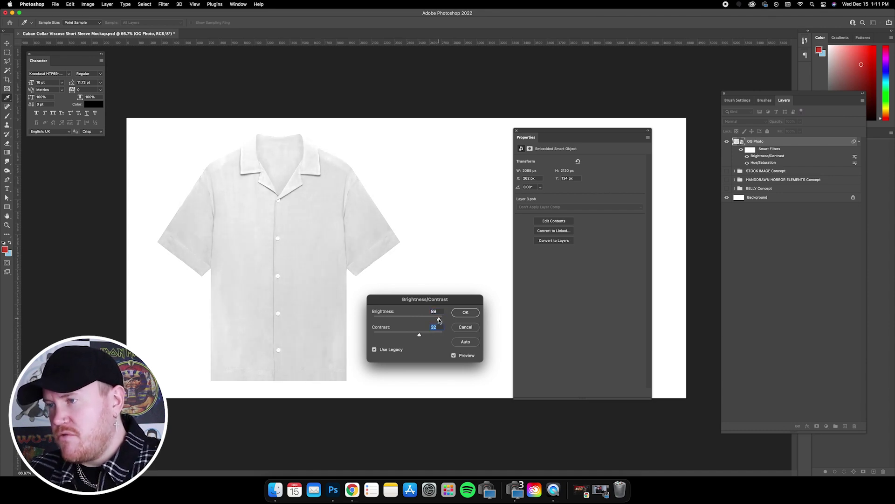
pyautogui.moveTo(419, 335); pyautogui.dragTo(441, 320)
pyautogui.click(441, 320)
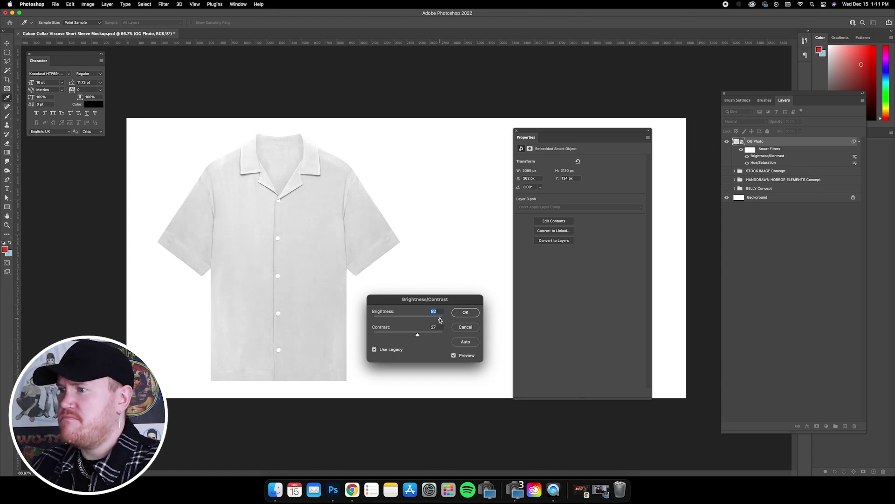
pyautogui.click(466, 313)
pyautogui.press('v')
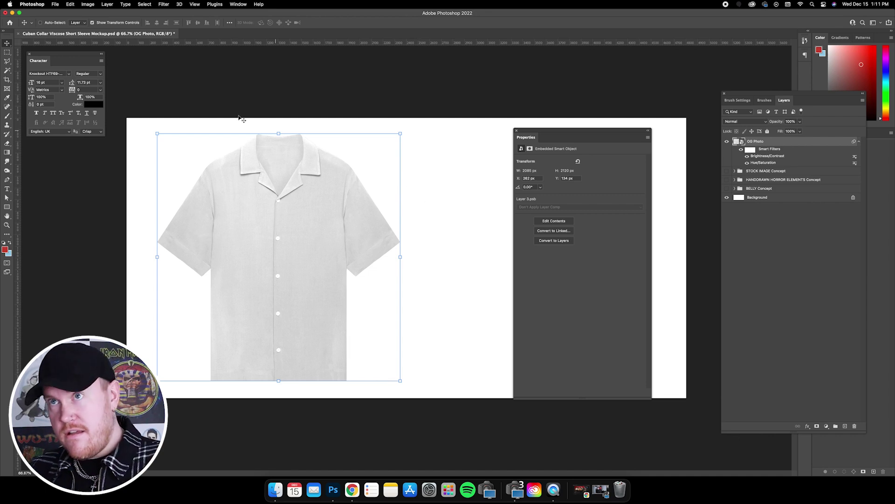
# - Apply a second Brightness/Contrast adjustment to OG Photo with Use Legacy enabled, brightness 6 and contrast -52
pyautogui.click(93, 4)
pyautogui.moveTo(98, 23)
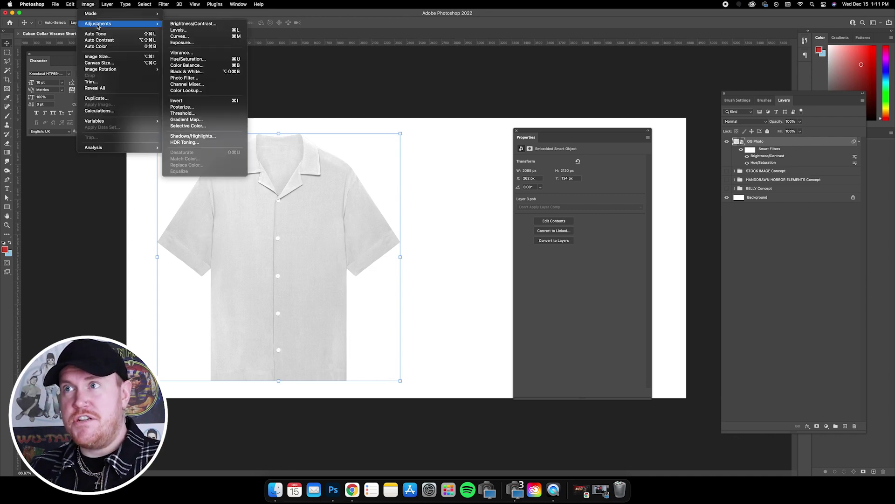
pyautogui.click(190, 24)
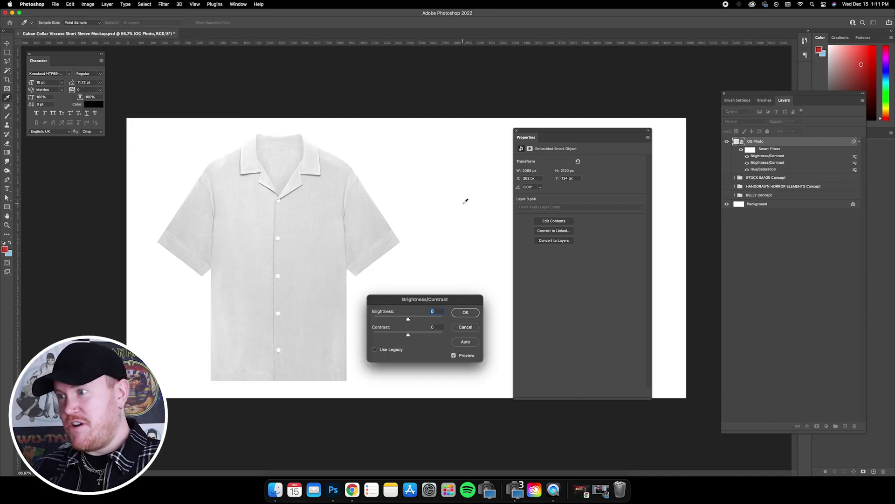
pyautogui.click(374, 350)
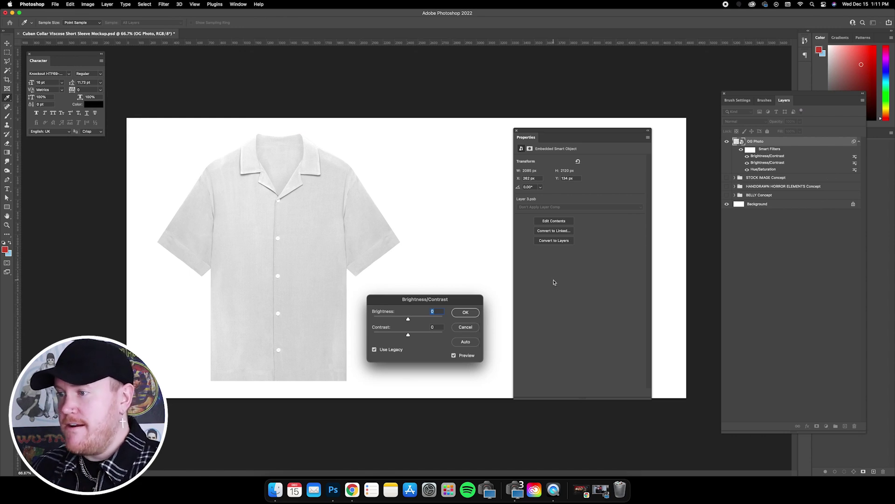
pyautogui.moveTo(408, 336)
pyautogui.mouseDown()
pyautogui.moveTo(388, 336)
pyautogui.moveTo(411, 319)
pyautogui.moveTo(392, 335)
pyautogui.mouseUp()
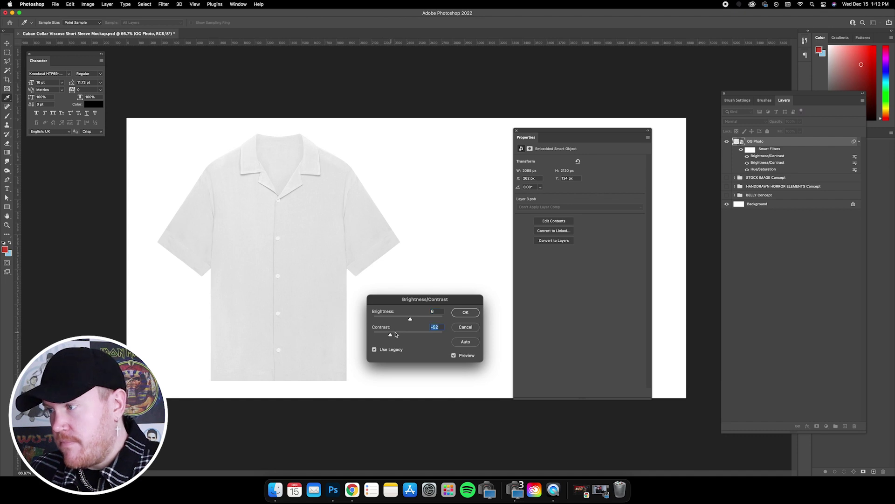
pyautogui.click(465, 312)
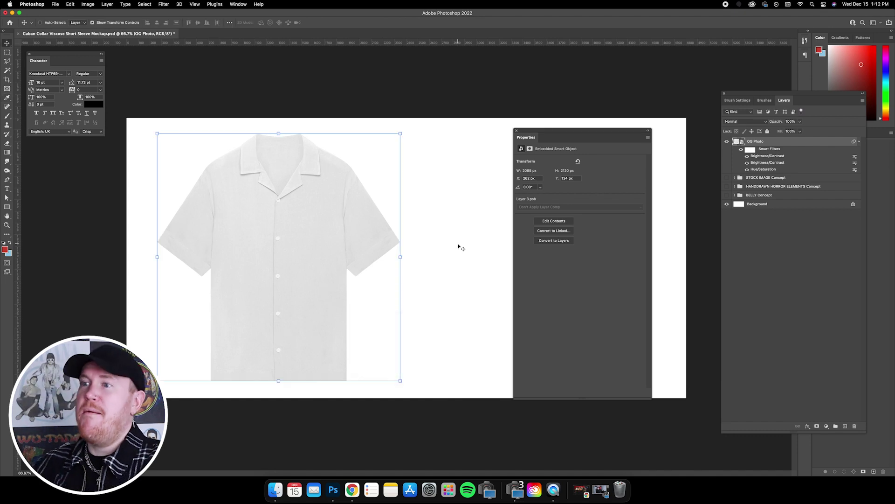
# - Turn off the transform controls and view the whitened shirt at 100% zoom
pyautogui.click(92, 22)
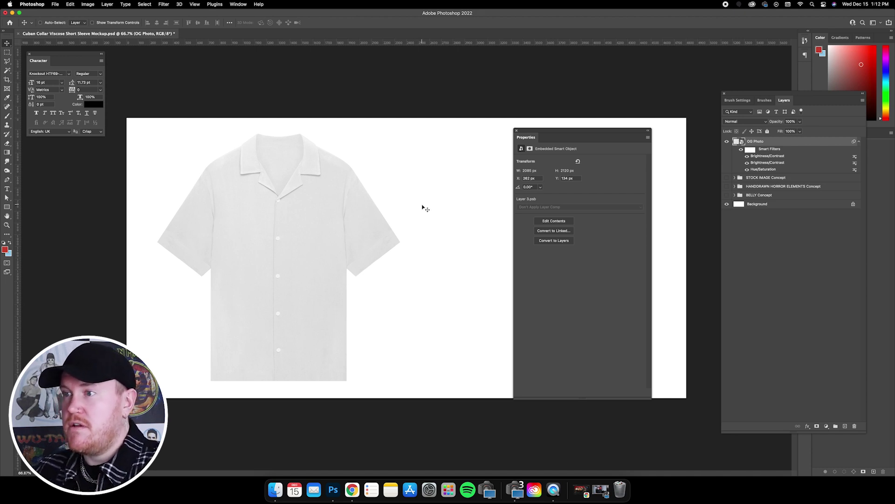
pyautogui.press('super+1')
pyautogui.press('super+0')
pyautogui.press('super+1')
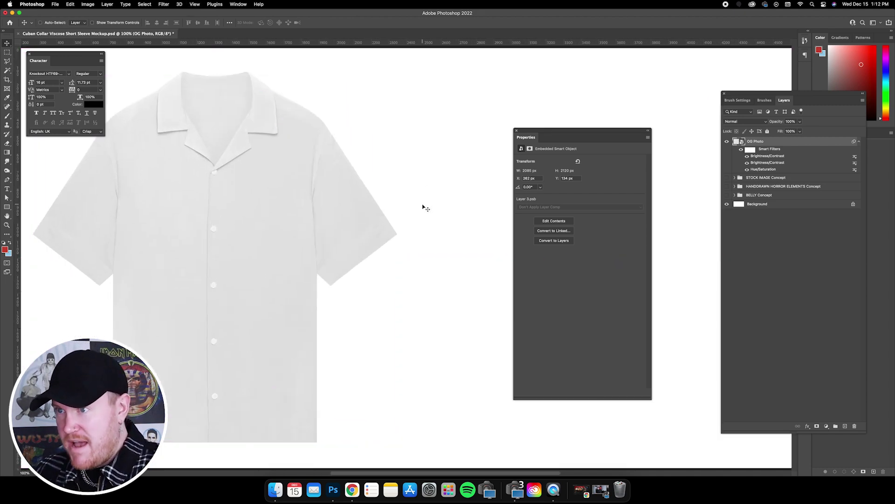
# - Examine the whitened shirt's collar, buttons and edges up close and as a whole
pyautogui.hscroll(-3, 422, 206)
pyautogui.press('super+plus')
pyautogui.press('super+minus')
pyautogui.press('super+minus')
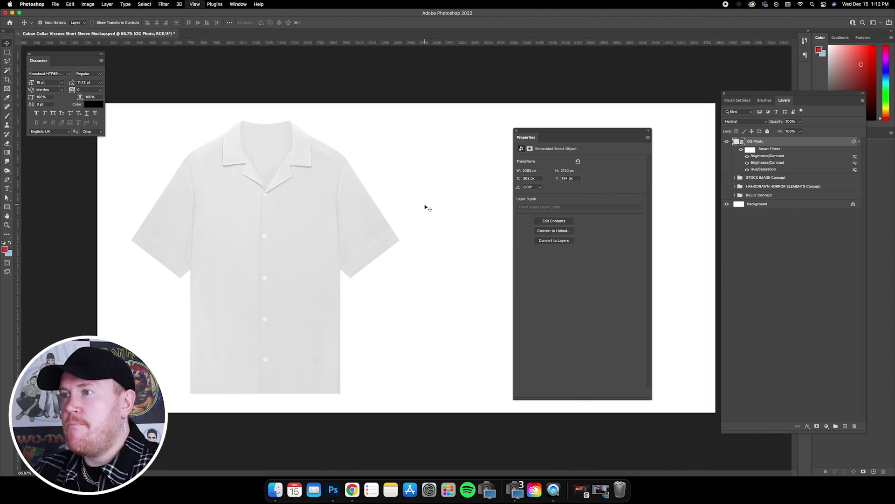
pyautogui.press('super+plus')
pyautogui.press('super+plus')
pyautogui.hscroll(-3, 428, 209)
pyautogui.scroll(5, 428, 209)
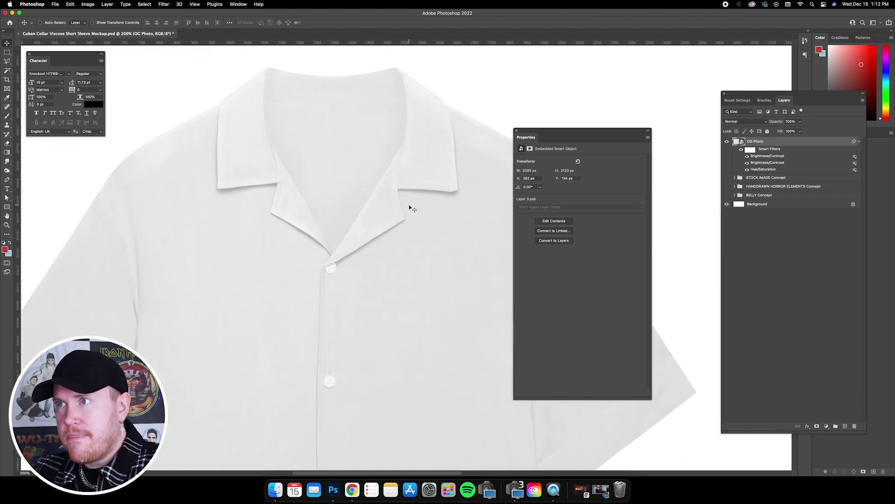
pyautogui.press('super+minus')
pyautogui.press('super+minus')
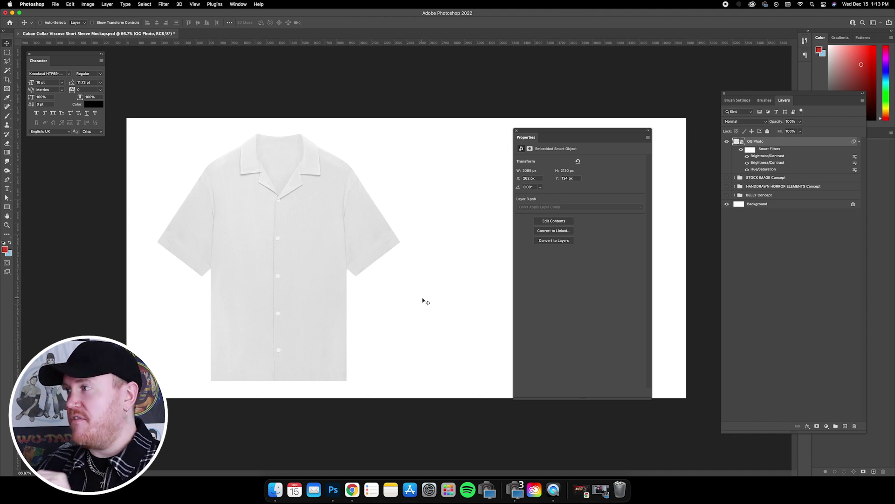
# - Duplicate the OG Photo layer, hide the original and convert the copy to a new smart object
pyautogui.click(859, 142)
pyautogui.press('super+j')
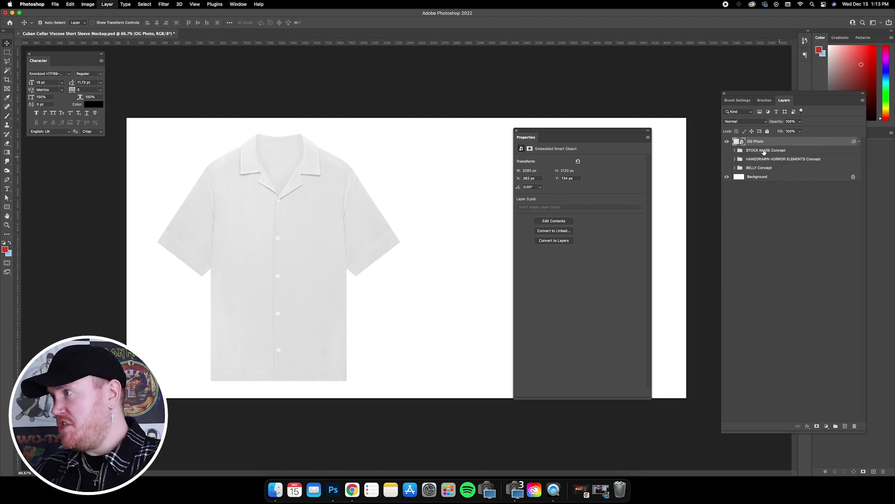
pyautogui.click(766, 151)
pyautogui.click(782, 142)
pyautogui.rightClick(784, 143)
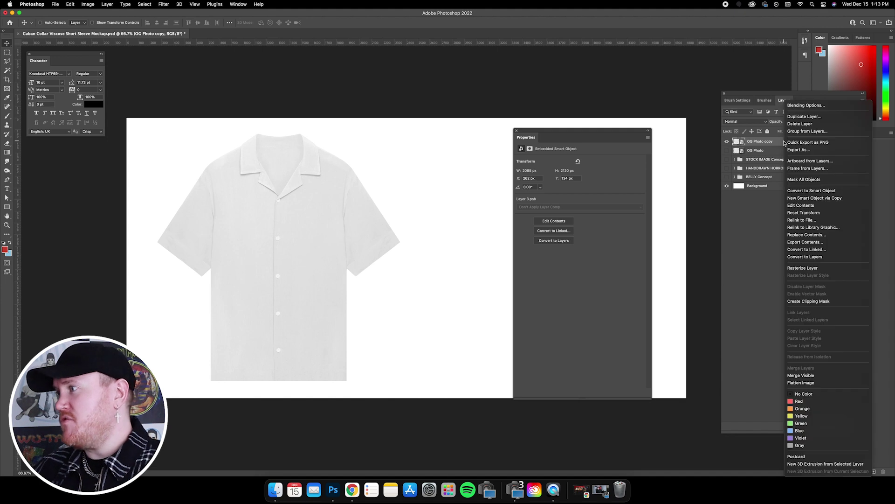
pyautogui.click(821, 190)
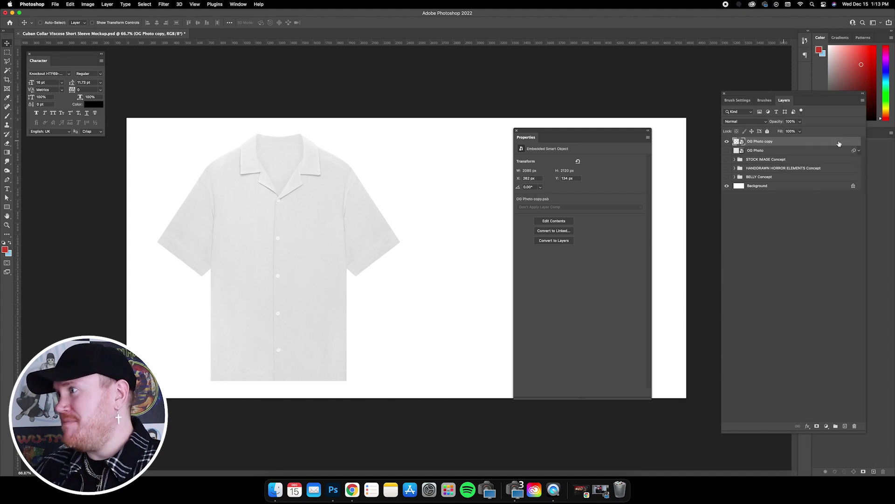
# - Examine the OG Photo copy's collar, sleeves and armhole seams at different magnifications
pyautogui.press('super+1')
pyautogui.hscroll(5, 355, 208)
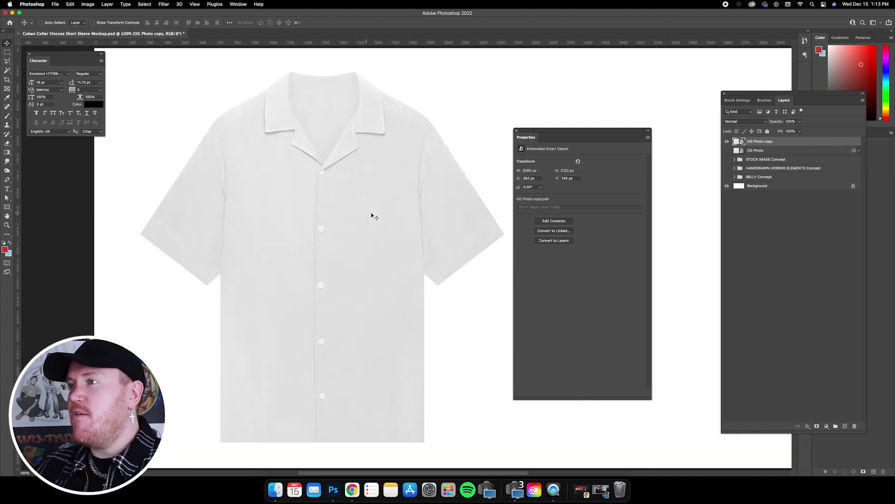
pyautogui.press('super+minus')
pyautogui.click(726, 141)
pyautogui.click(727, 141)
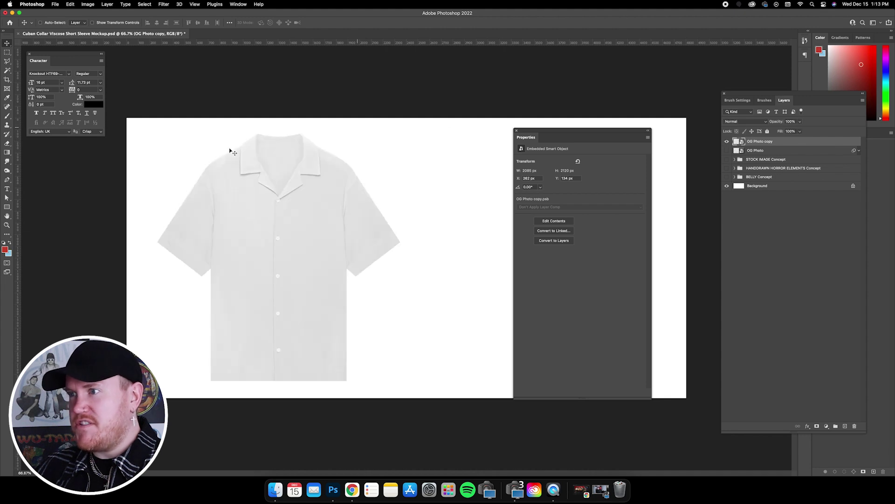
pyautogui.press('super+plus')
pyautogui.press('super+minus')
pyautogui.press('super+plus')
pyautogui.hscroll(-5, 319, 224)
pyautogui.press('super+plus')
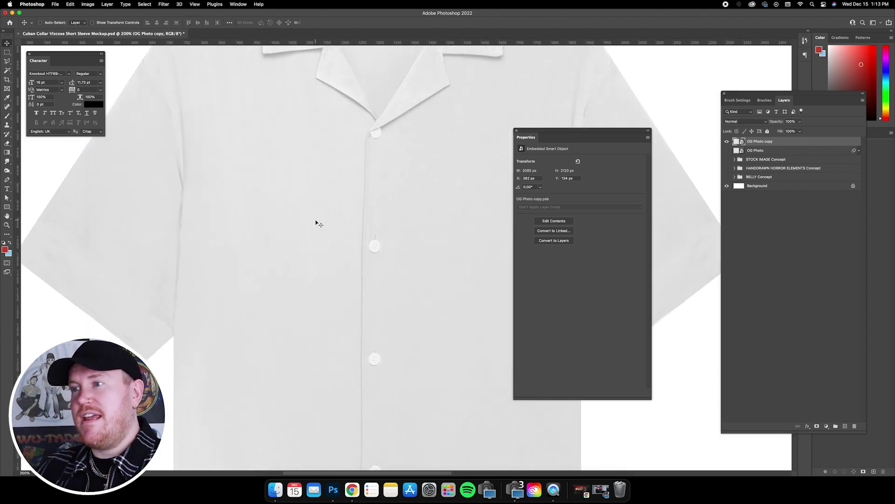
pyautogui.hscroll(-3, 316, 222)
pyautogui.hscroll(-1, 206, 229)
pyautogui.press('super+minus')
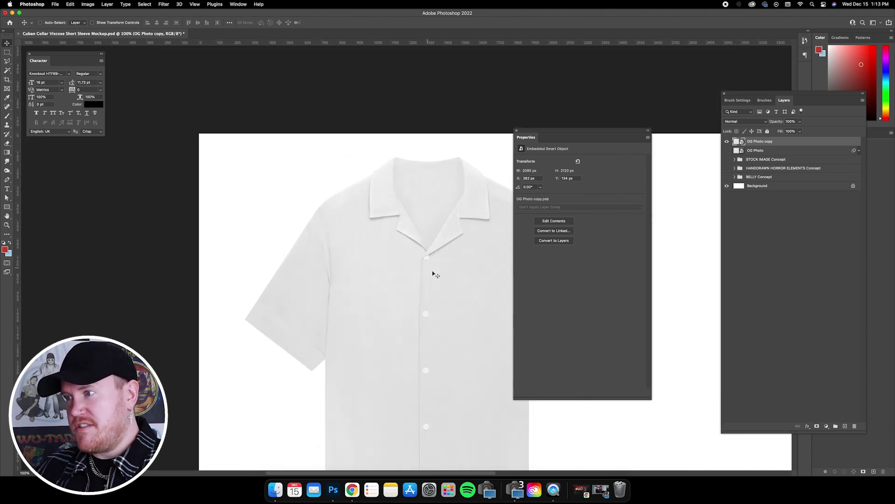
pyautogui.press('super+plus')
pyautogui.hscroll(-2, 327, 246)
pyautogui.press('super+minus')
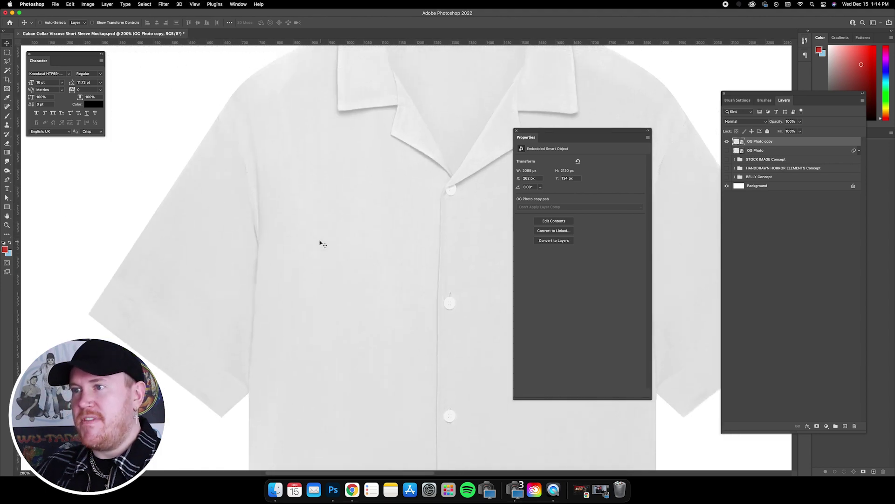
pyautogui.press('super+plus')
pyautogui.scroll(-1, 303, 215)
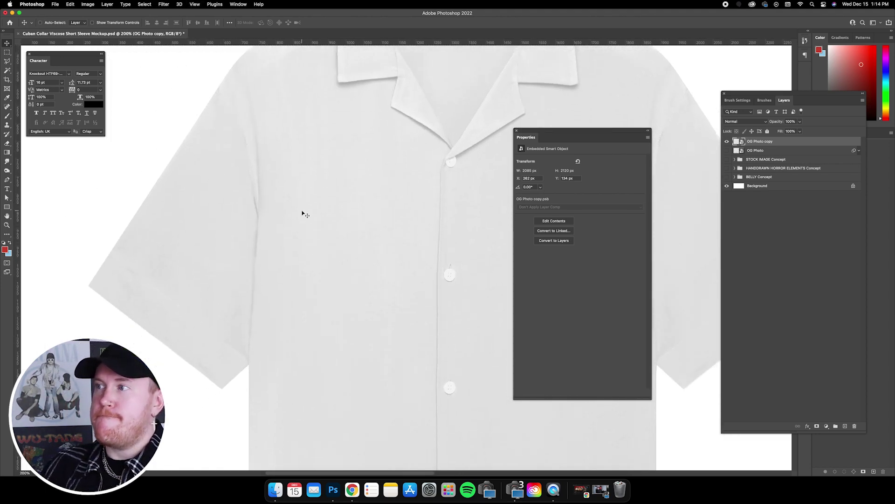
# - Outline the wearer's right sleeve with the Polygonal Lasso tool, following the armhole seam from underarm to shoulder and looping around the cuff
pyautogui.click(6, 63)
pyautogui.rightClick(7, 63)
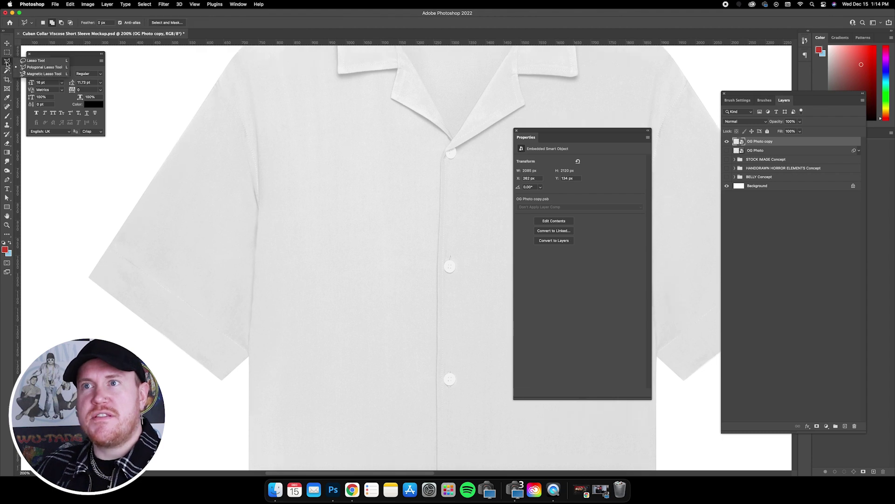
pyautogui.click(44, 69)
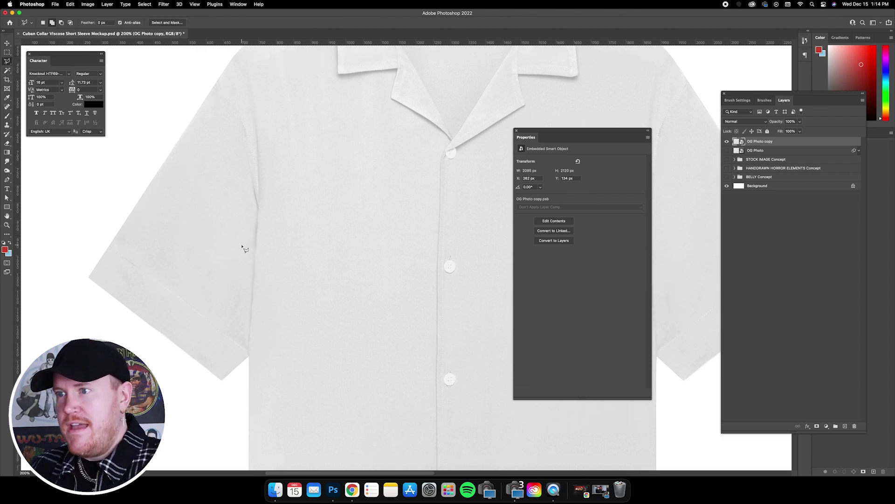
pyautogui.click(233, 390)
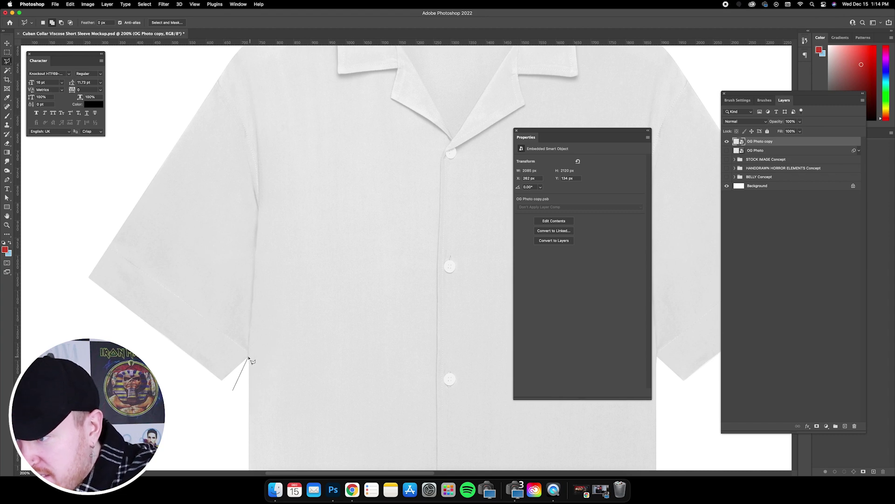
pyautogui.click(249, 355)
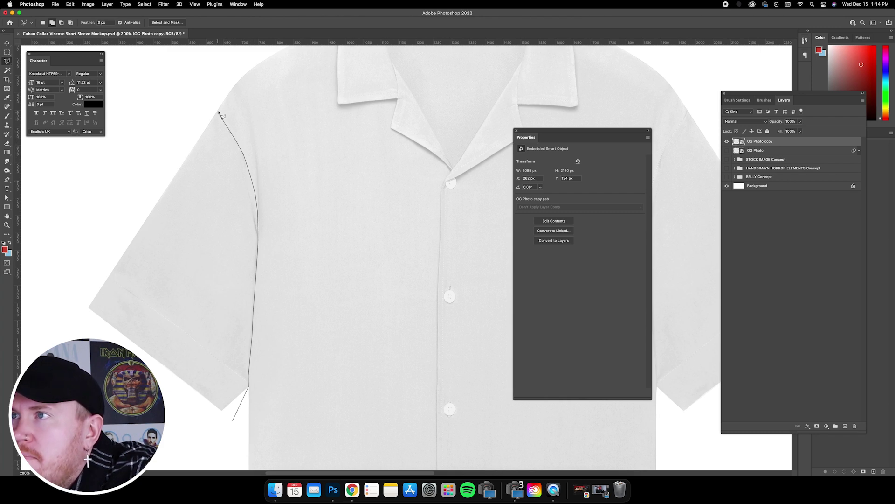
pyautogui.click(212, 89)
pyautogui.click(79, 242)
pyautogui.click(75, 401)
pyautogui.doubleClick(200, 430)
pyautogui.hotkey('ctrl', '-')
pyautogui.hotkey('ctrl', '-')
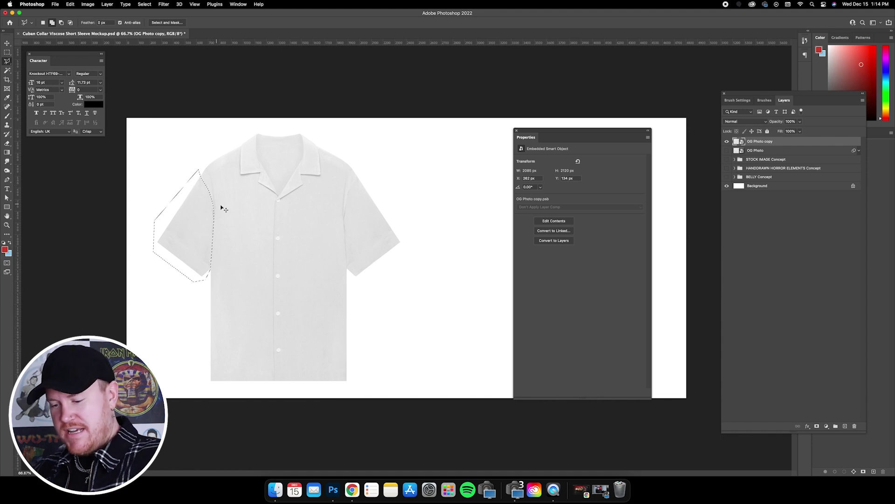
# - Copy the selected sleeve to its own layer, check the cutout in isolation and name the layer Right Sleeve
pyautogui.hotkey('ctrl', 'j')
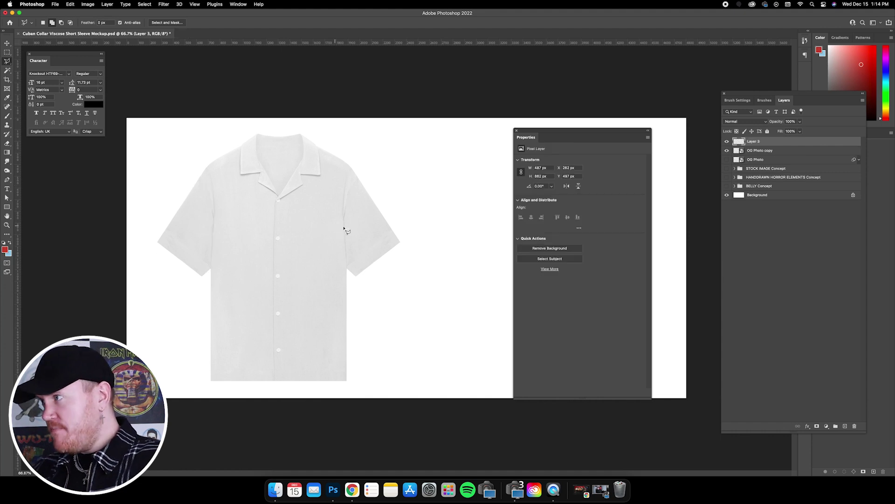
pyautogui.click(727, 151)
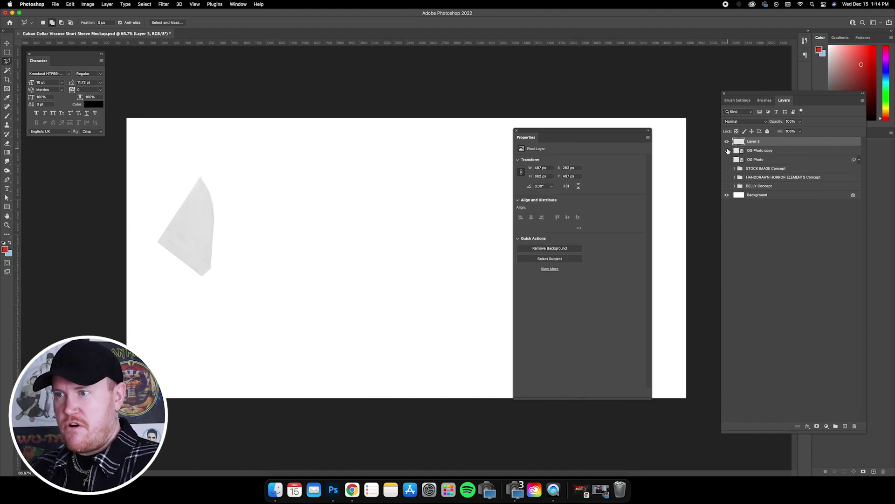
pyautogui.click(728, 151)
pyautogui.write('Right Sle')
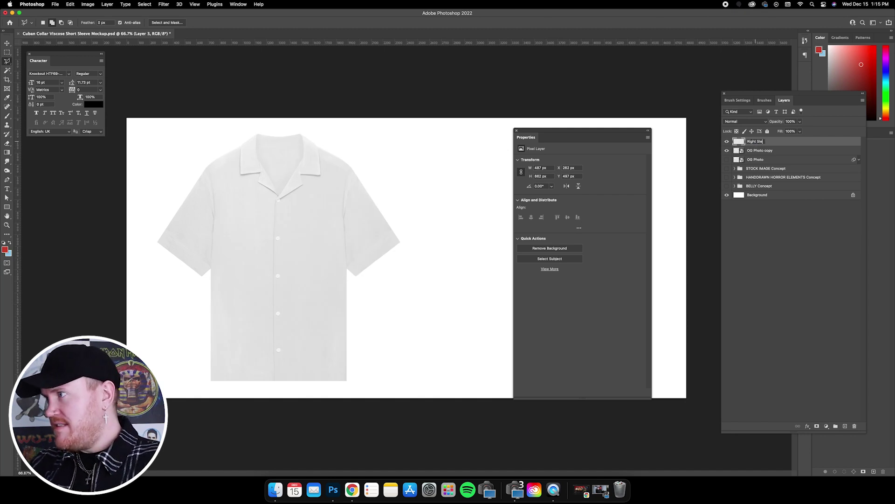
pyautogui.press('Return')
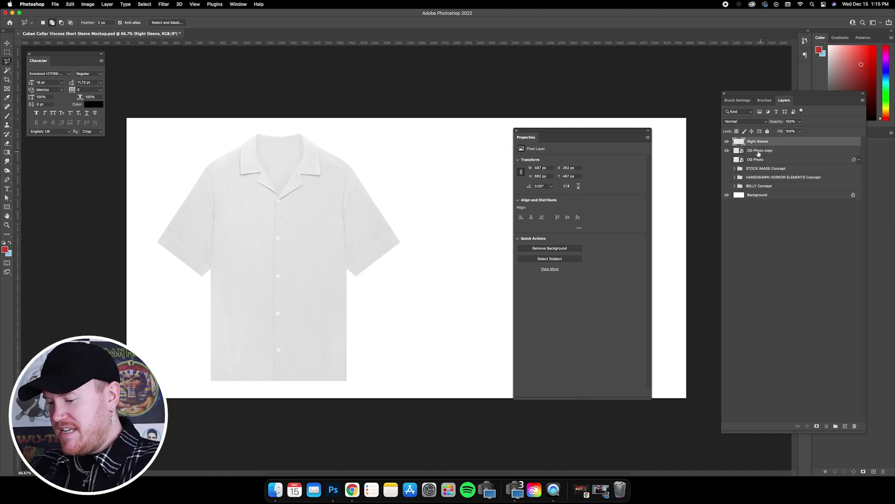
# - On OG Photo copy, outline the wearer's left sleeve with the Polygonal Lasso along the armhole seam and around the cuff
pyautogui.click(759, 154)
pyautogui.scroll(6, 401, 225)
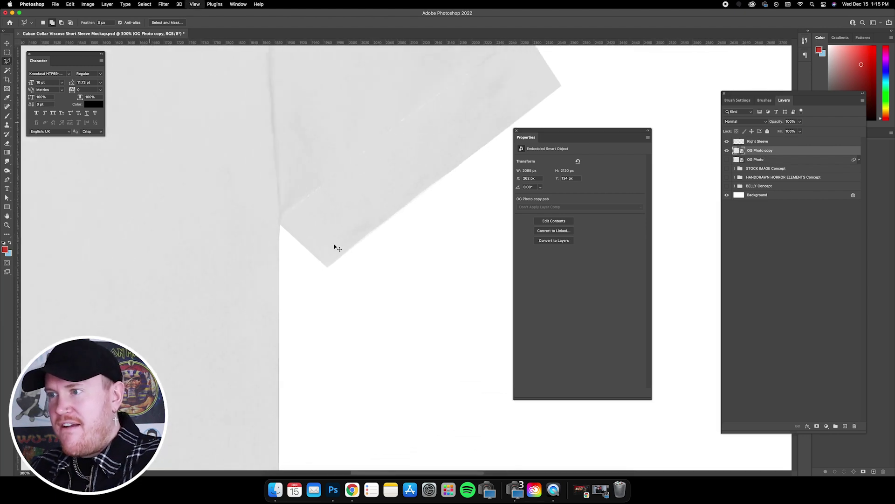
pyautogui.scroll(2, 335, 247)
pyautogui.click(355, 255)
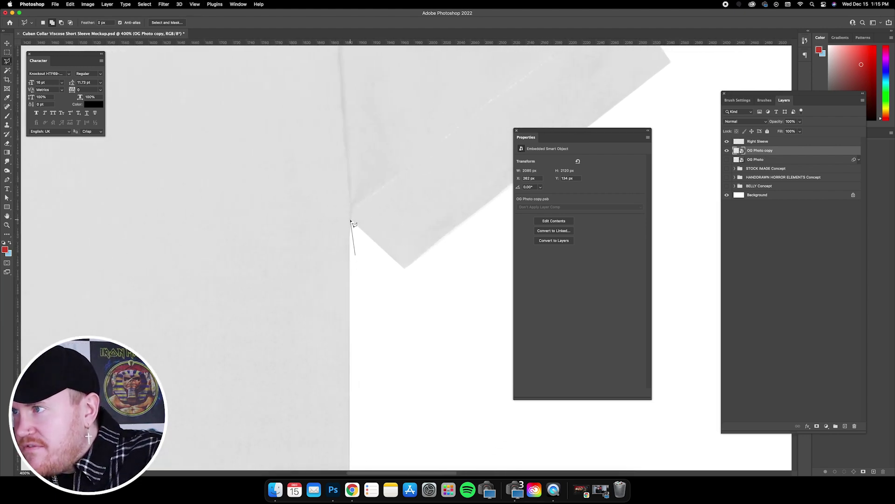
pyautogui.scroll(3, 347, 161)
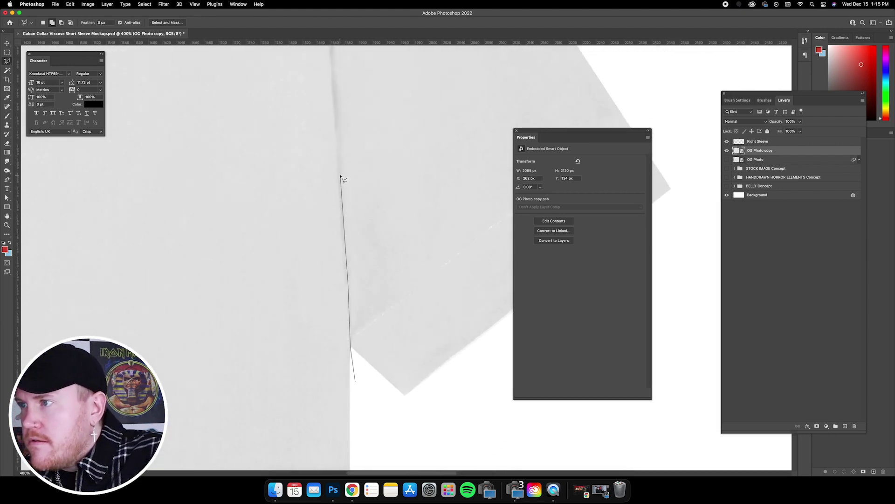
pyautogui.scroll(3, 333, 110)
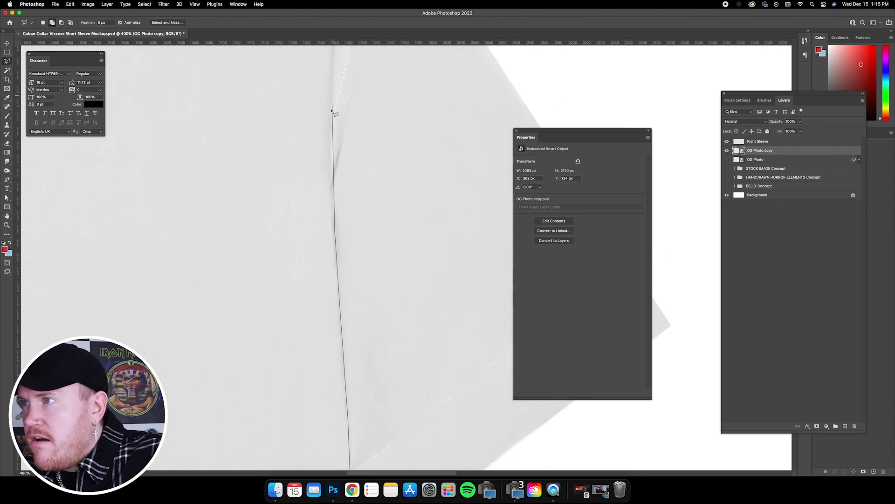
pyautogui.click(331, 164)
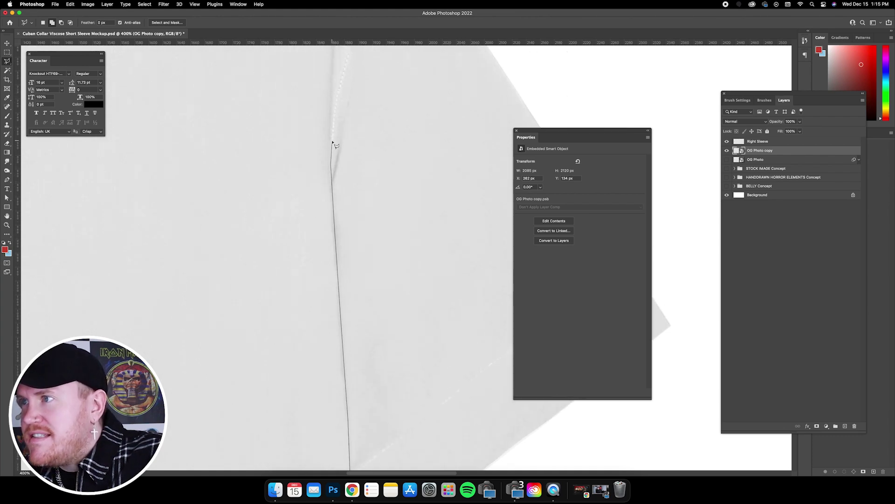
pyautogui.scroll(2, 333, 145)
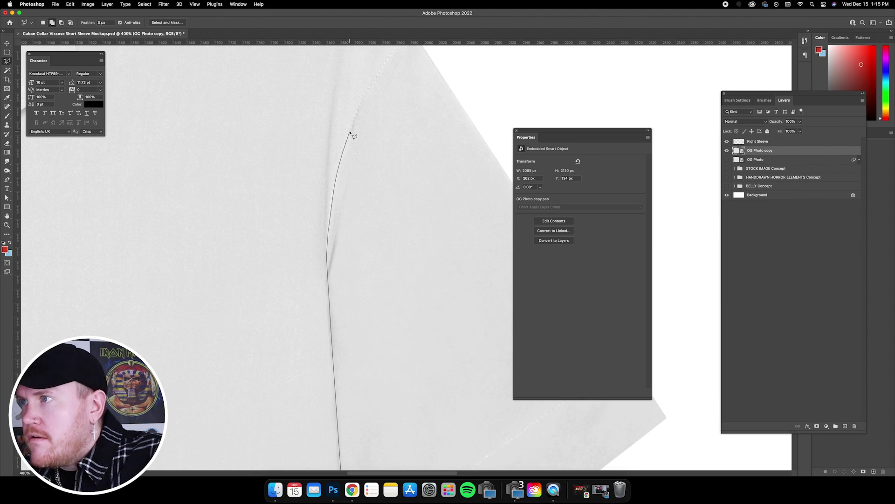
pyautogui.scroll(2, 363, 109)
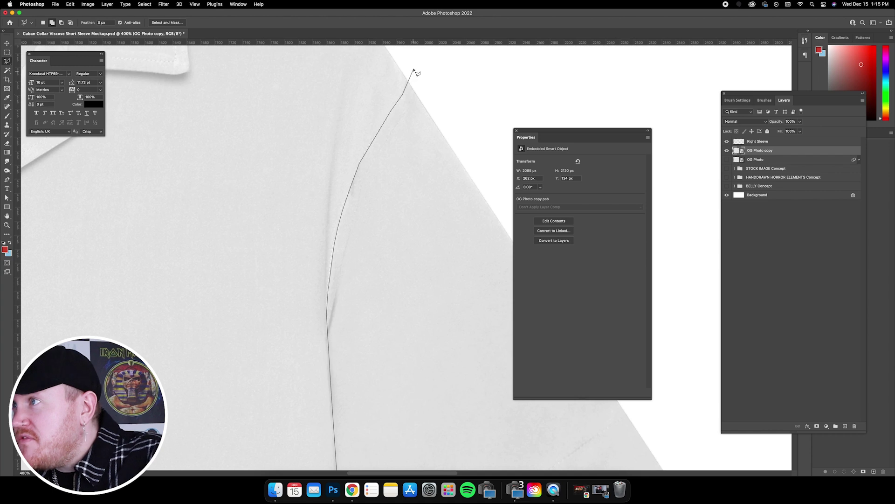
pyautogui.press('super+minus')
pyautogui.press('super+minus')
pyautogui.press('super+minus')
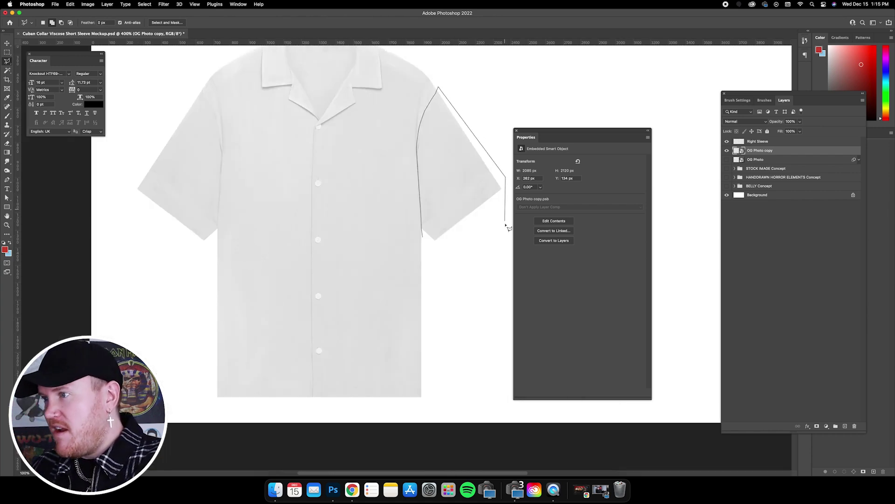
pyautogui.click(425, 249)
pyautogui.press('super+minus')
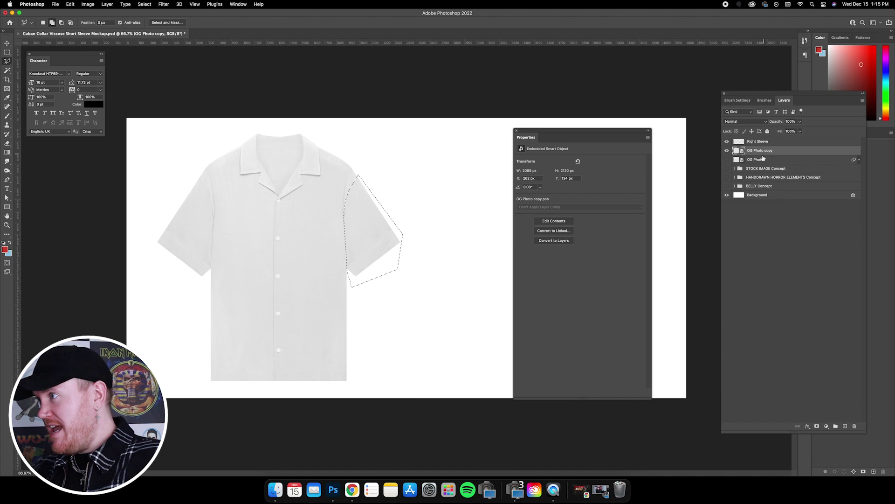
# - Copy the selected sleeve to its own layer, name it Left Sleeve and check both sleeve cutouts without the shirt body
pyautogui.press('super+j')
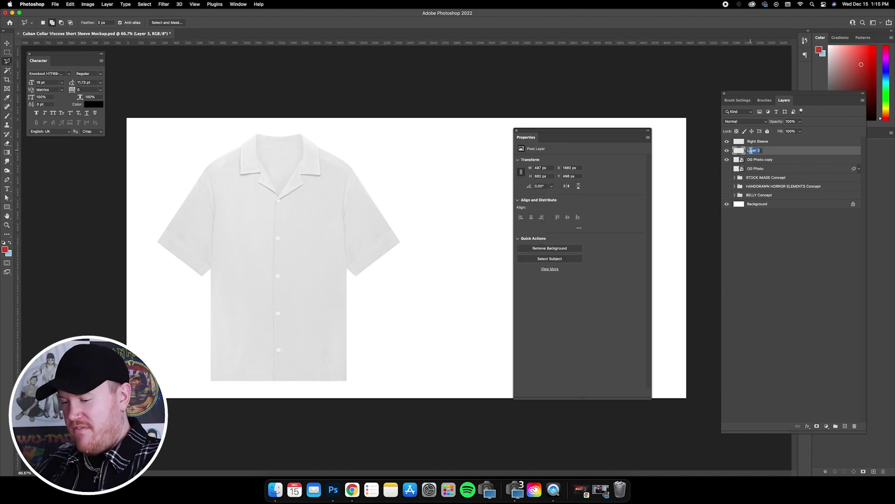
pyautogui.write('Left Sleeve')
pyautogui.press('Return')
pyautogui.click(727, 160)
pyautogui.click(727, 160)
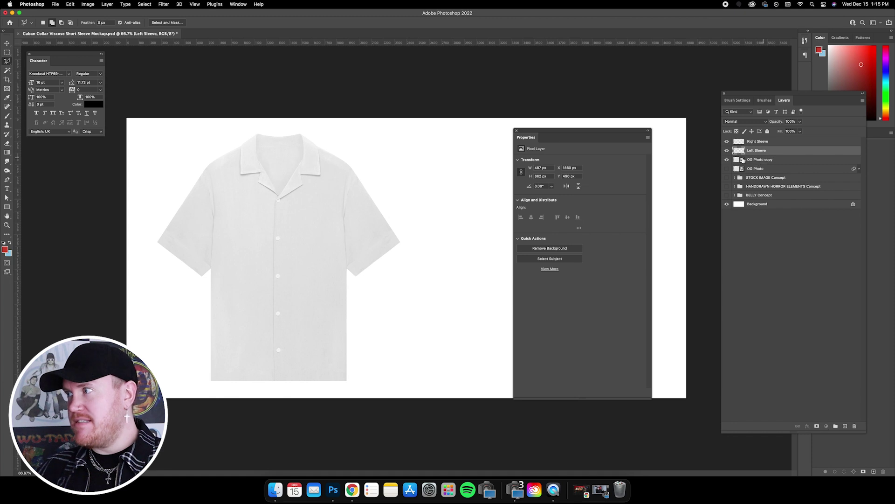
# - On OG Photo copy, outline the wearer's right front panel with the Polygonal Lasso along the button placket seam up to the collar
pyautogui.click(743, 161)
pyautogui.click(727, 160)
pyautogui.click(728, 160)
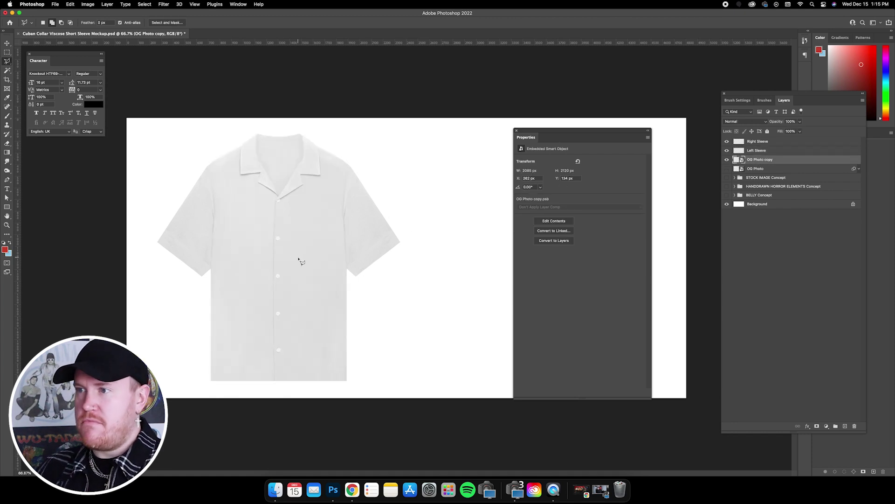
pyautogui.press('super+1')
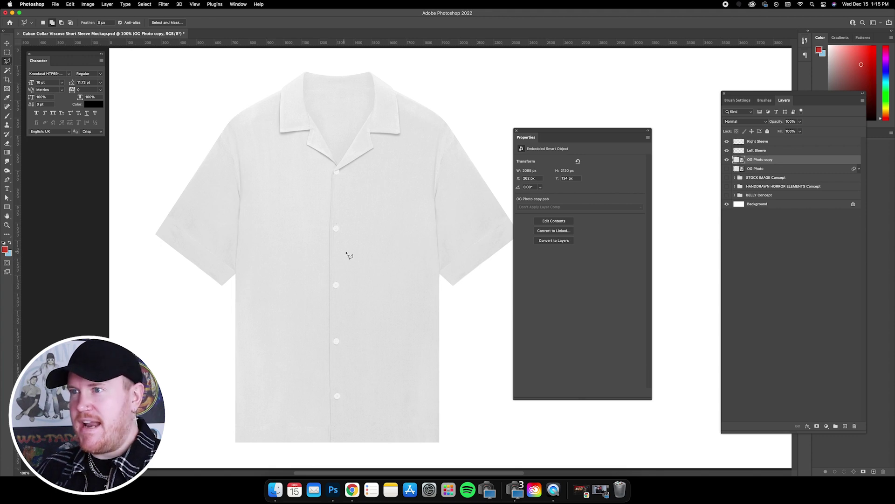
pyautogui.press('super+equal')
pyautogui.press('super+equal')
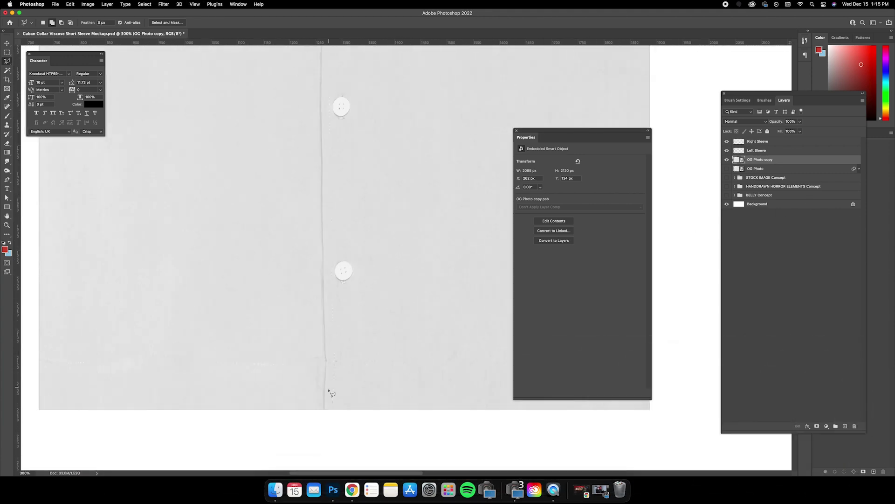
pyautogui.scroll(5, 321, 139)
pyautogui.click(328, 227)
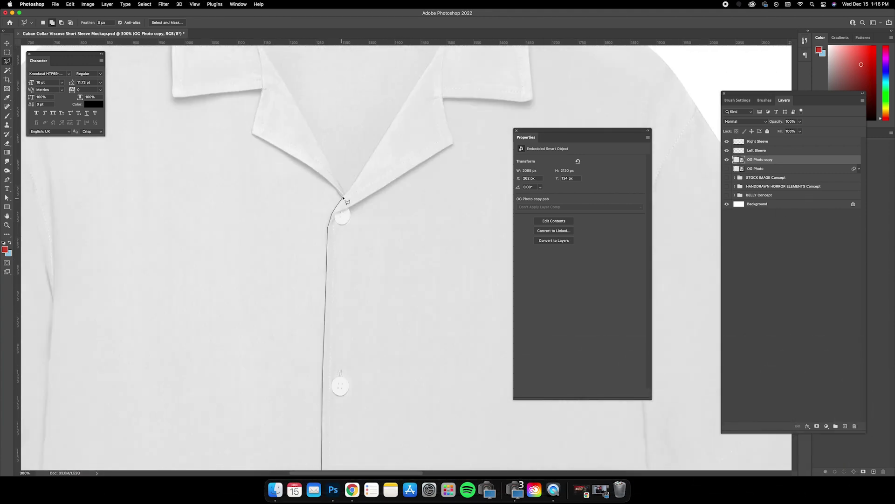
pyautogui.press('super+minus')
pyautogui.press('super+minus')
pyautogui.press('super+minus')
pyautogui.click(132, 95)
# - Copy the selected front panel to its own layer and name it Right Panel
pyautogui.press('super+j')
pyautogui.doubleClick(753, 159)
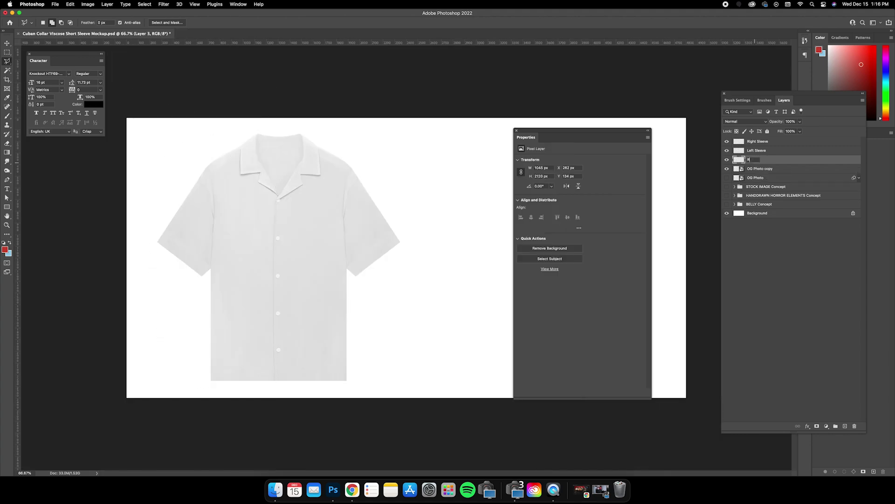
pyautogui.write('Right Panel')
pyautogui.press('Return')
# - On OG Photo copy, outline the whole collar with the Polygonal Lasso, excluding the neck opening, and copy it to a layer named Collar
pyautogui.click(760, 169)
pyautogui.press('super+equal')
pyautogui.press('super+equal')
pyautogui.click(304, 333)
pyautogui.click(417, 264)
pyautogui.click(408, 218)
pyautogui.click(497, 222)
pyautogui.scroll(3, 498, 200)
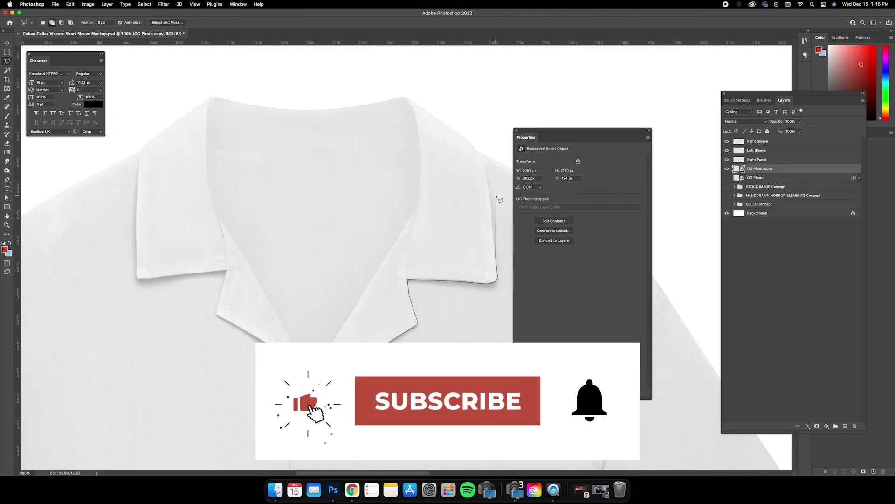
pyautogui.click(476, 150)
pyautogui.click(476, 126)
pyautogui.click(399, 86)
pyautogui.click(395, 117)
pyautogui.click(400, 145)
pyautogui.click(419, 142)
pyautogui.click(301, 391)
pyautogui.click(308, 376)
pyautogui.click(215, 199)
pyautogui.click(207, 101)
pyautogui.click(222, 92)
pyautogui.click(210, 78)
pyautogui.click(131, 111)
pyautogui.click(139, 150)
pyautogui.click(228, 270)
pyautogui.click(217, 312)
pyautogui.click(307, 376)
pyautogui.scroll(3, 308, 376)
pyautogui.click(201, 228)
pyautogui.click(232, 233)
pyautogui.click(401, 226)
pyautogui.click(425, 163)
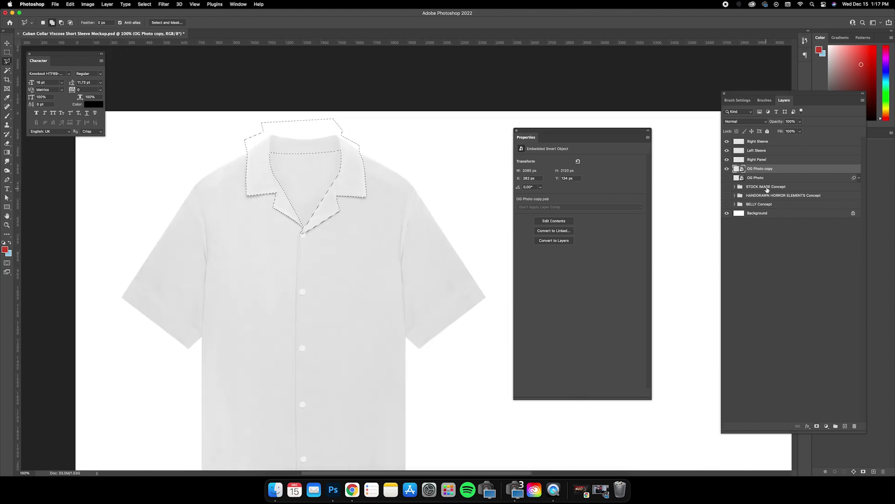
# - On OG Photo copy, outline the inside back area visible through the neck opening, following the inner collar edges down to the top button
pyautogui.scroll(3, 300, 79)
pyautogui.click(289, 114)
pyautogui.click(423, 112)
pyautogui.click(439, 107)
pyautogui.click(441, 136)
pyautogui.click(410, 208)
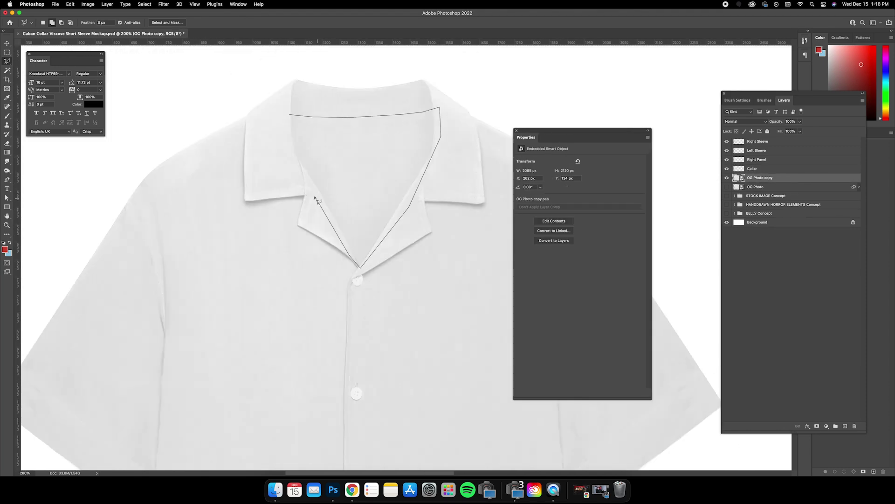
pyautogui.doubleClick(350, 258)
# - Copy the selected neck area to a layer named Inside and rename OG Photo copy as Left Panel
pyautogui.press('super+j')
pyautogui.press('super+minus')
pyautogui.press('super+minus')
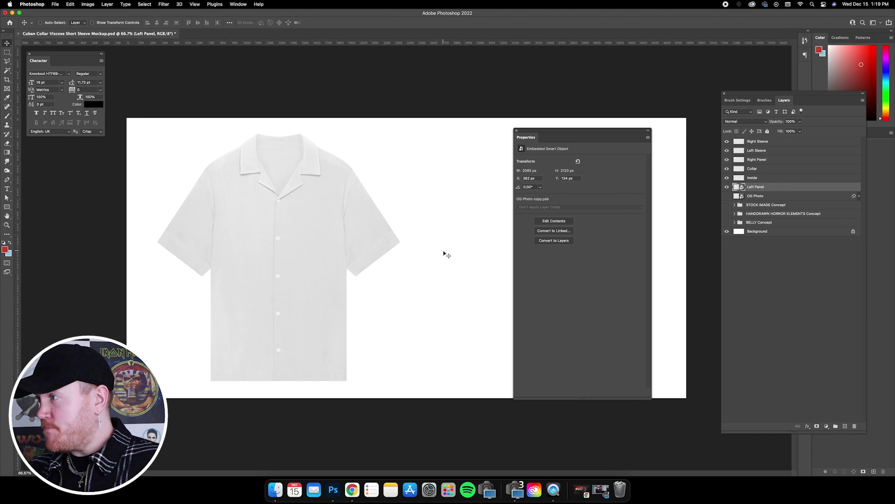
# - Check the Left Panel layer by hiding all the cutout layers above it, toggling its visibility and showing the cutouts again
pyautogui.click(756, 196)
pyautogui.click(774, 187)
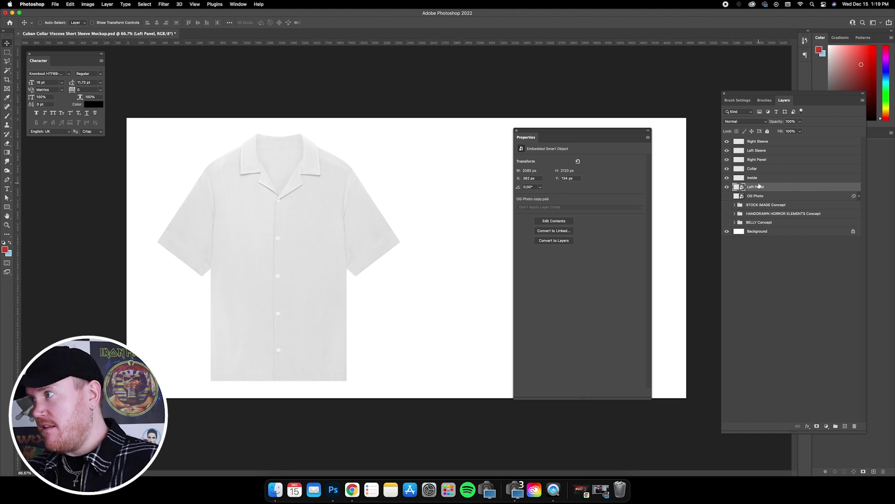
pyautogui.click(727, 143)
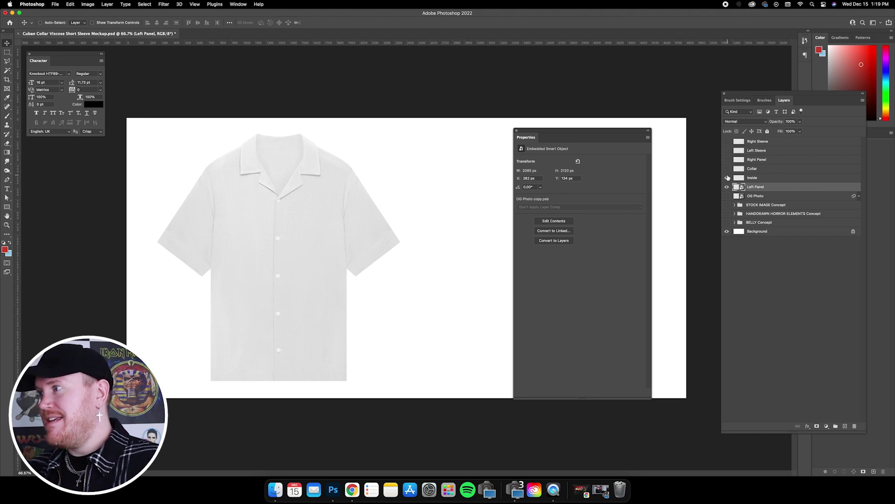
pyautogui.click(727, 188)
pyautogui.click(728, 187)
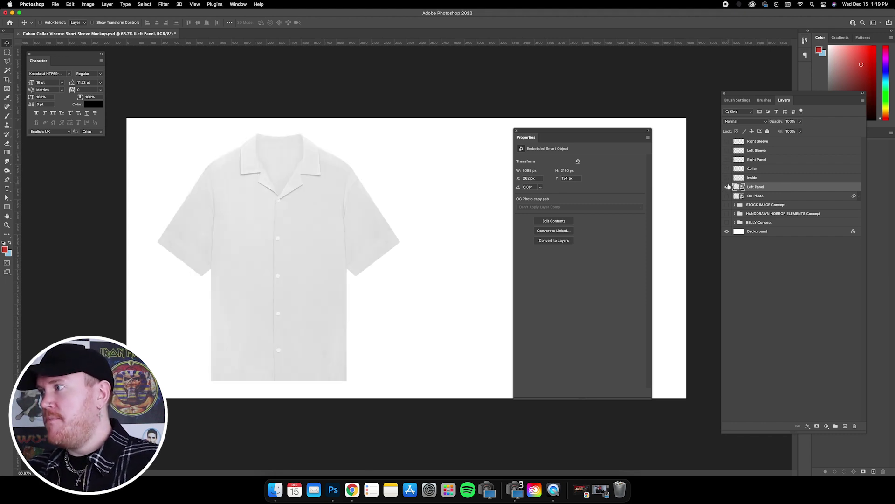
pyautogui.moveTo(729, 180); pyautogui.dragTo(728, 154)
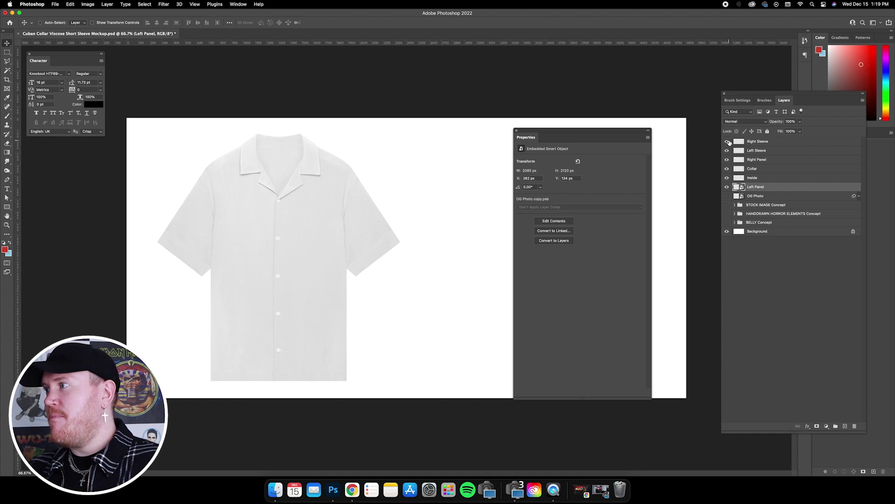
# - Test a red Color Overlay with Multiply blending on the Left Panel layer and discard it
pyautogui.doubleClick(775, 187)
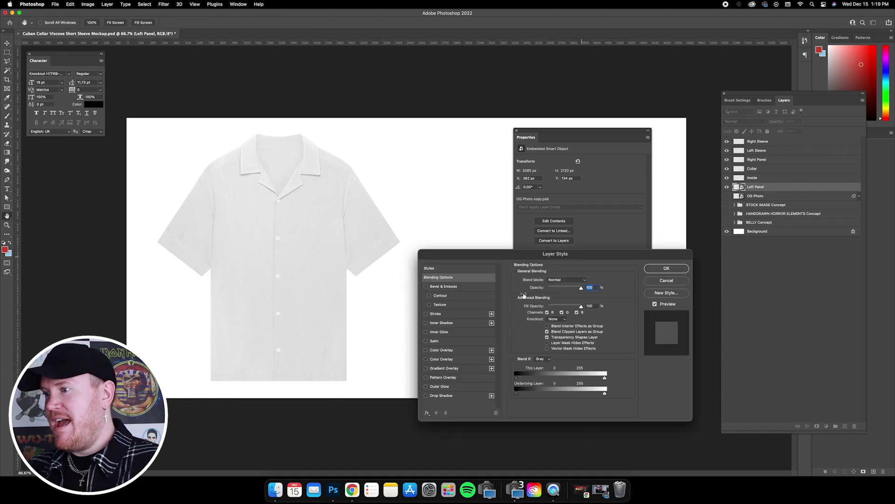
pyautogui.click(441, 350)
pyautogui.click(585, 280)
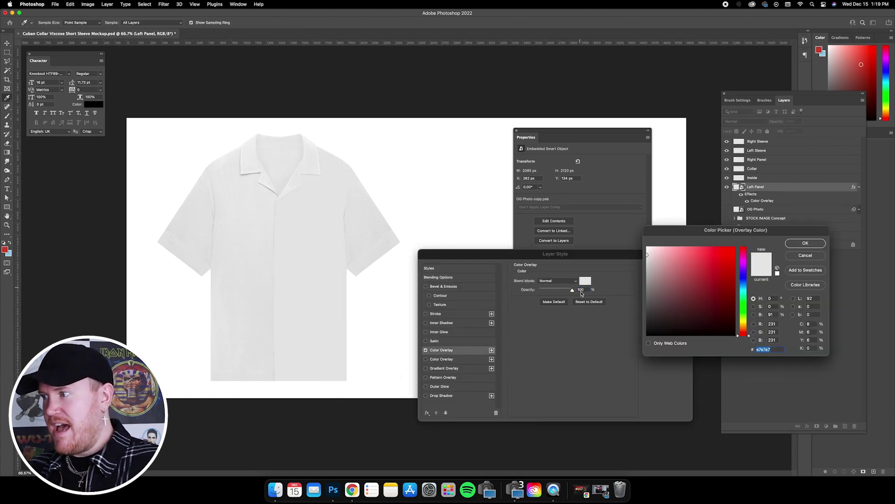
pyautogui.click(717, 272)
pyautogui.click(804, 243)
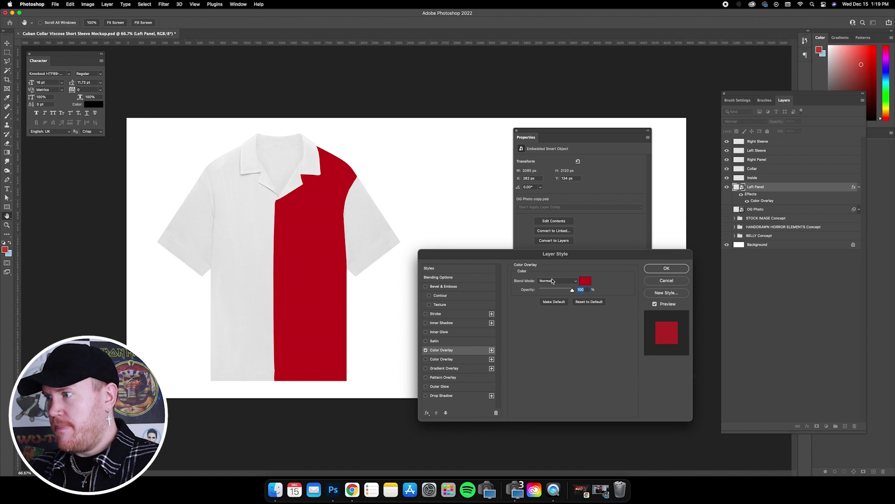
pyautogui.click(558, 281)
pyautogui.click(548, 306)
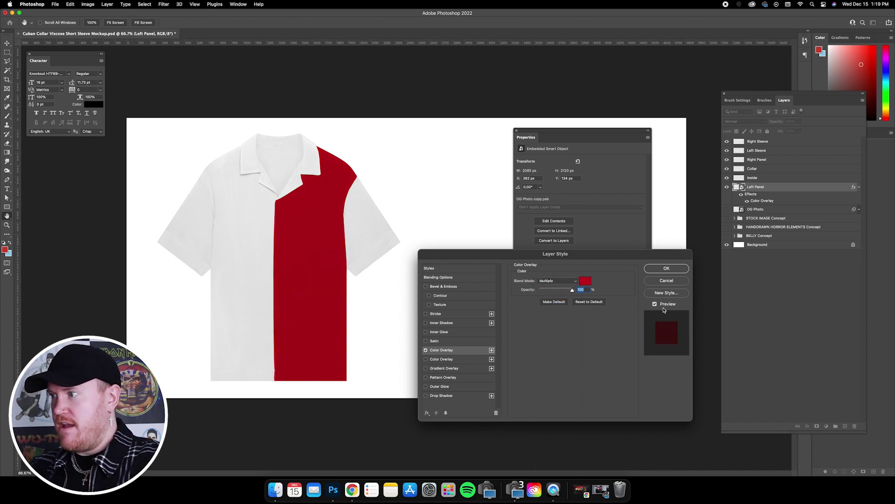
pyautogui.click(667, 280)
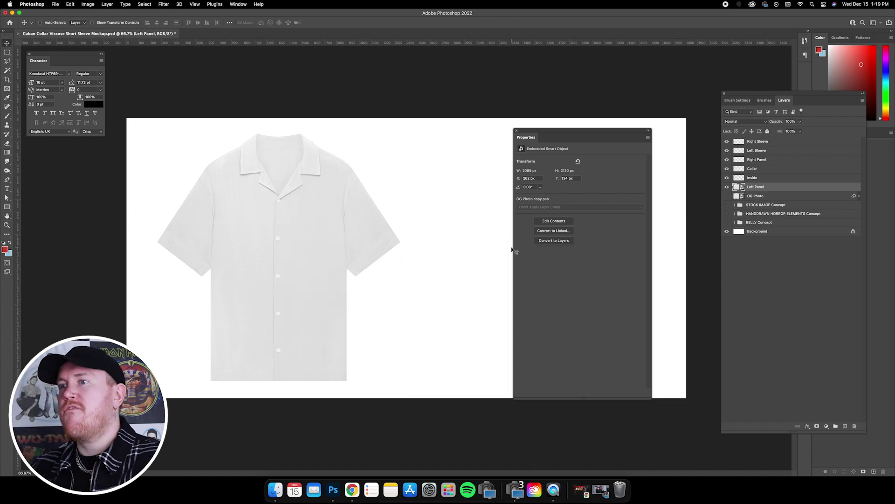
# - On the Left Panel layer, select the shirt's bottom button with the Elliptical Marquee tool
pyautogui.click(755, 196)
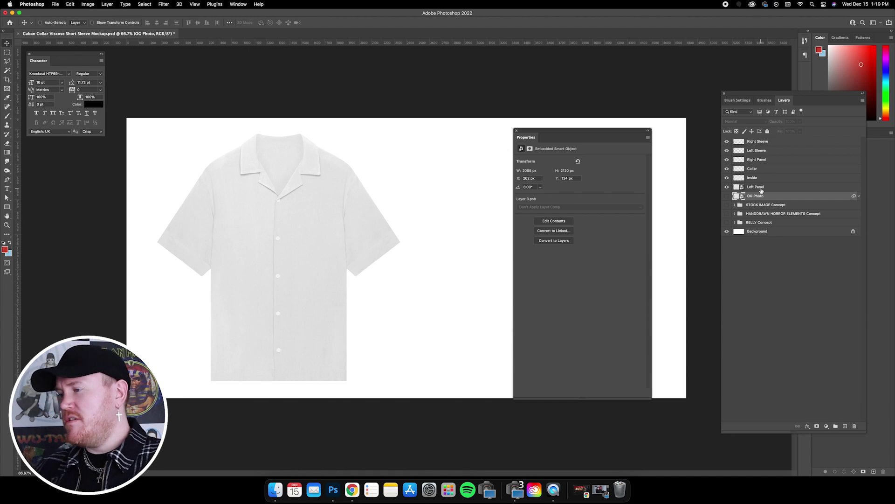
pyautogui.click(759, 187)
pyautogui.press('super+1')
pyautogui.press('super+plus')
pyautogui.press('super+plus')
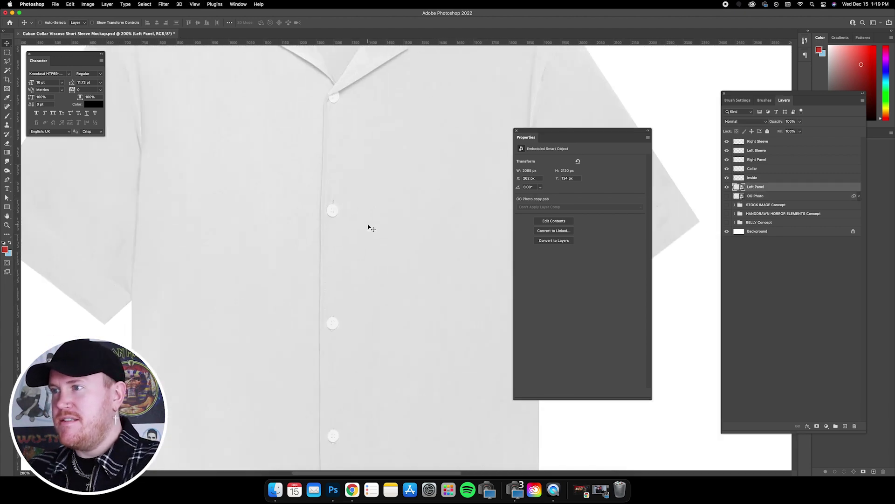
pyautogui.moveTo(382, 229); pyautogui.dragTo(346, 282)
pyautogui.scroll(-10, 348, 282)
pyautogui.scroll(-5, 349, 280)
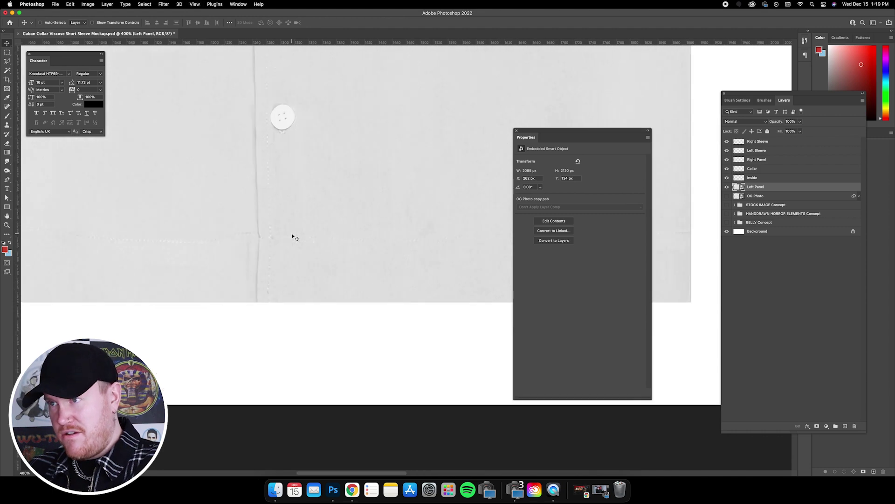
pyautogui.press('super+plus')
pyautogui.press('super+plus')
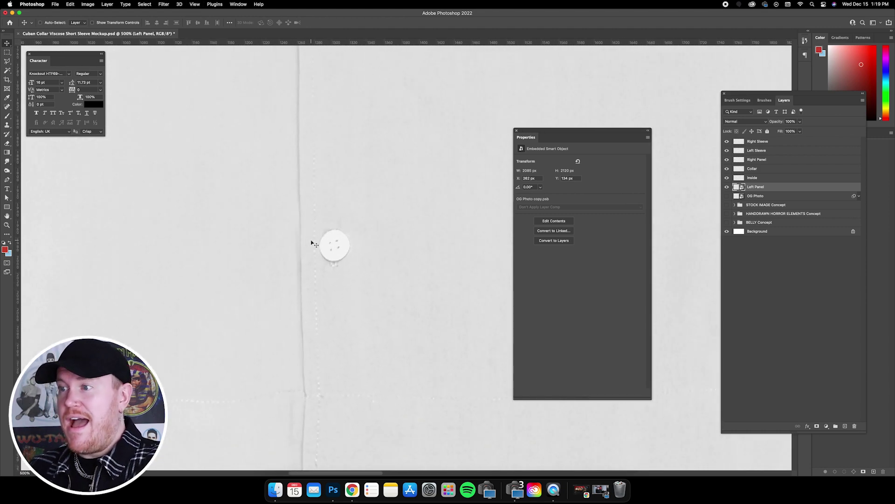
pyautogui.click(7, 53)
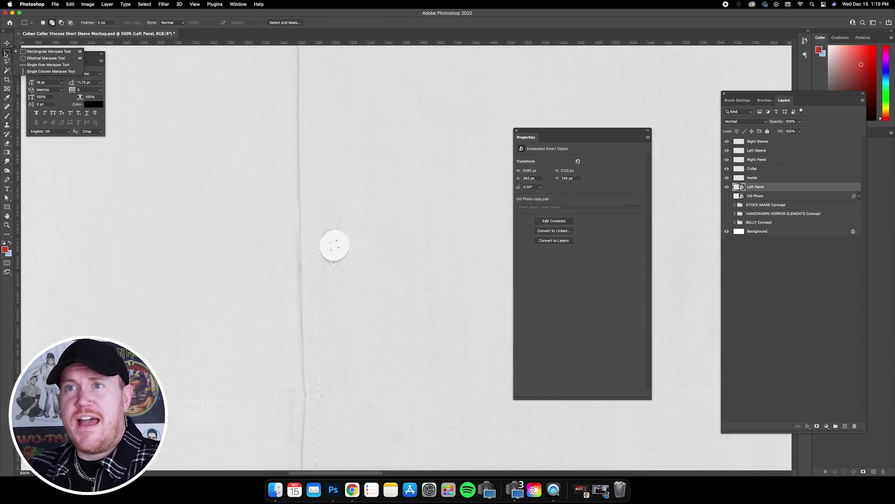
pyautogui.click(38, 59)
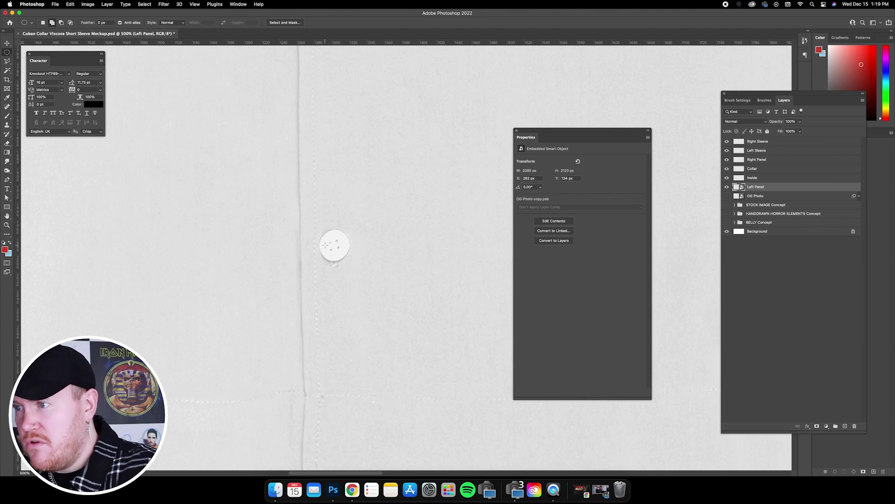
pyautogui.moveTo(320, 230); pyautogui.dragTo(350, 262)
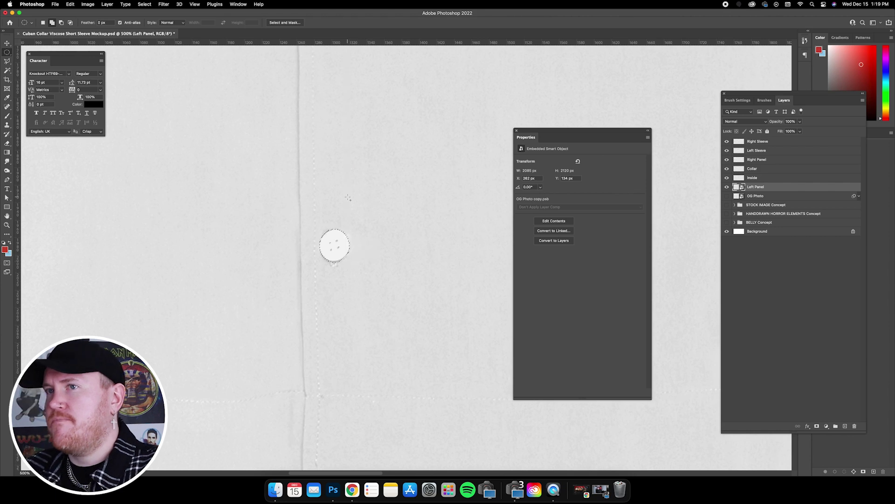
# - Try to select the second button from the bottom as a new selection and undo it
pyautogui.scroll(5, 348, 199)
pyautogui.scroll(2, 349, 198)
pyautogui.click(52, 23)
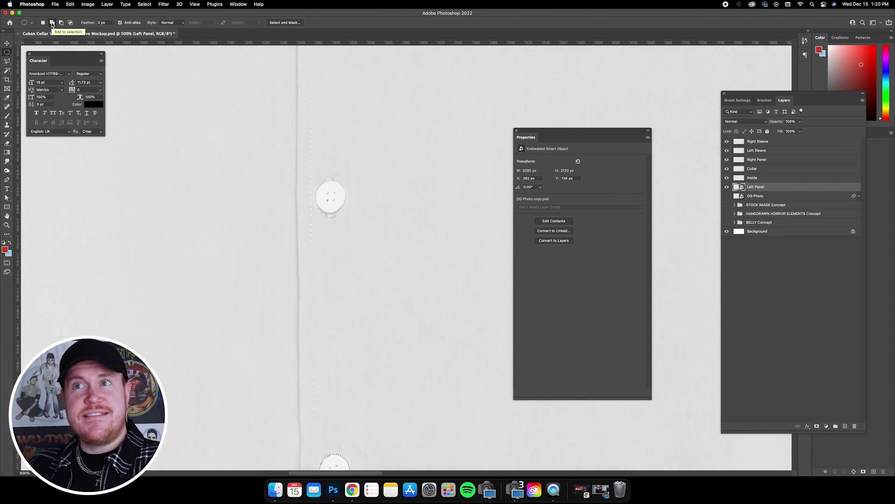
pyautogui.scroll(5, 270, 188)
pyautogui.scroll(10, 271, 188)
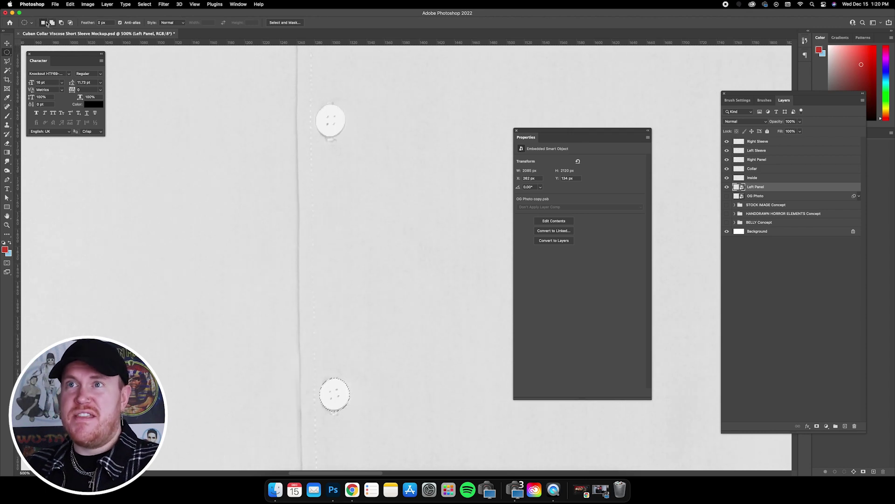
pyautogui.moveTo(315, 104); pyautogui.dragTo(344, 141)
pyautogui.press('super+z')
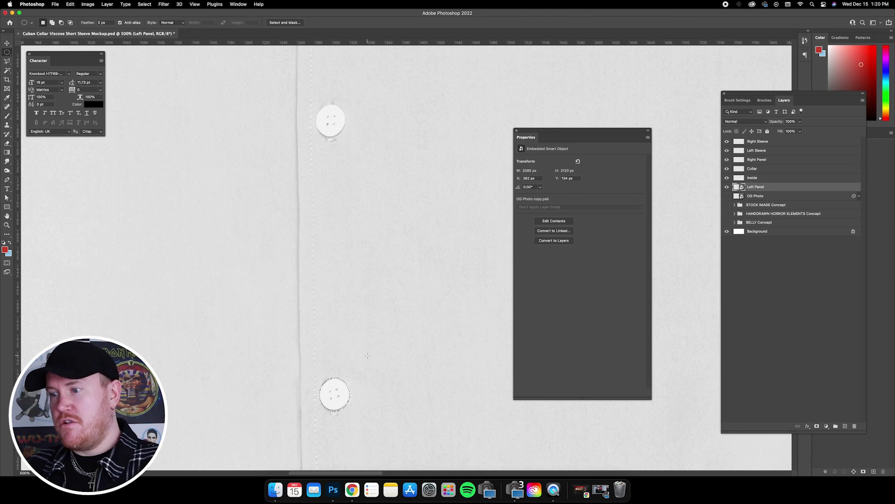
# - Add the remaining buttons, from the second-lowest up to the one under the collar, to the elliptical selection in Add to selection mode
pyautogui.scroll(5, 62, 36)
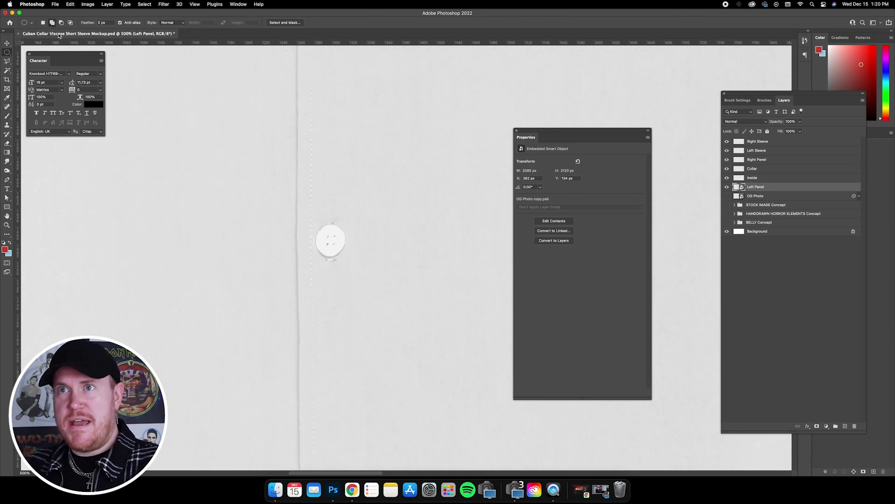
pyautogui.scroll(-4, 342, 227)
pyautogui.scroll(3, 320, 197)
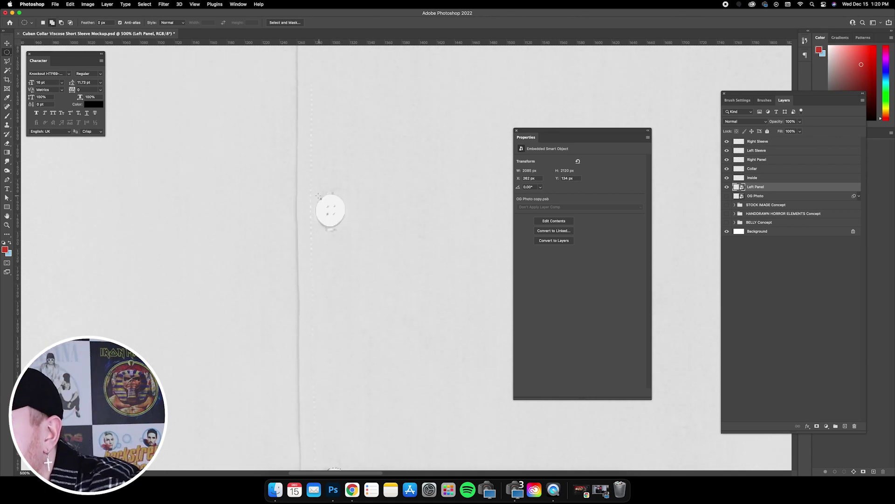
pyautogui.moveTo(315, 195); pyautogui.dragTo(347, 227)
pyautogui.scroll(10, 347, 228)
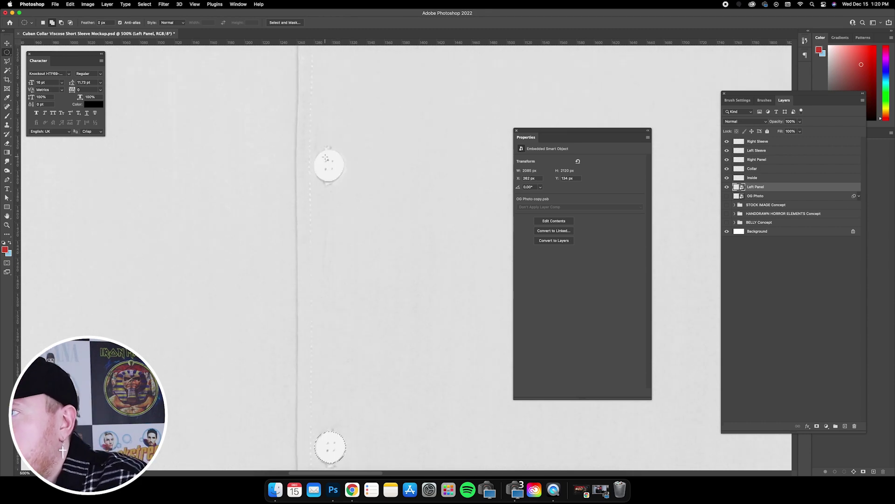
pyautogui.moveTo(315, 151); pyautogui.dragTo(344, 225)
pyautogui.scroll(-2, 345, 183)
pyautogui.scroll(10, 317, 198)
pyautogui.scroll(10, 326, 201)
pyautogui.moveTo(318, 175); pyautogui.dragTo(346, 201)
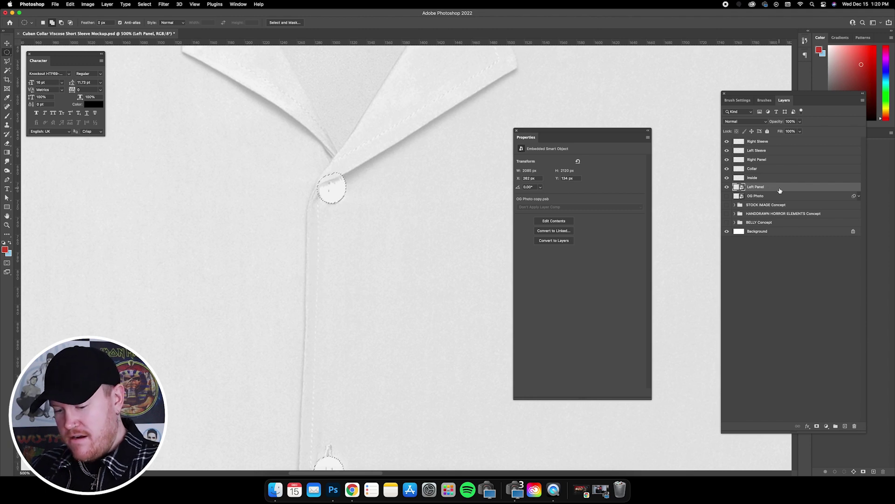
# - Copy the selected buttons to their own layer, move it to the top of the layer stack and name it Buttons
pyautogui.press('super+j')
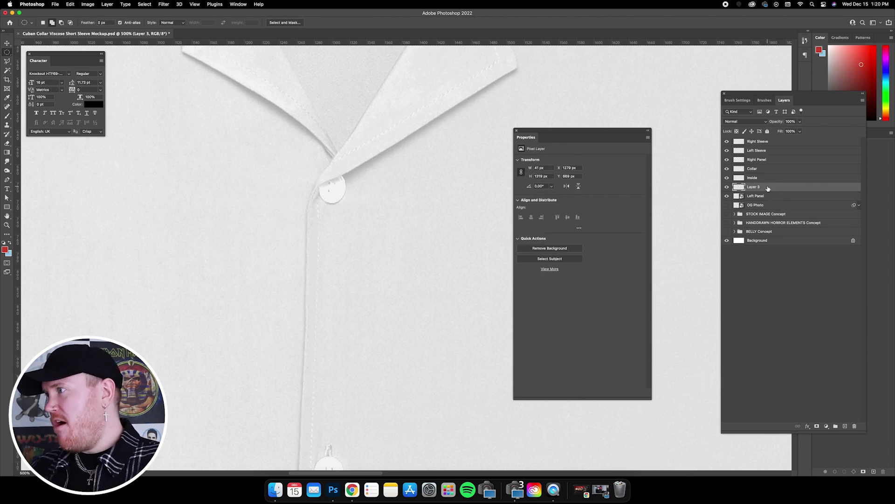
pyautogui.press('super+minus')
pyautogui.press('super+minus')
pyautogui.press('super+minus')
pyautogui.moveTo(769, 188); pyautogui.dragTo(755, 143)
pyautogui.press('super+minus')
pyautogui.write('Bu')
pyautogui.press('Return')
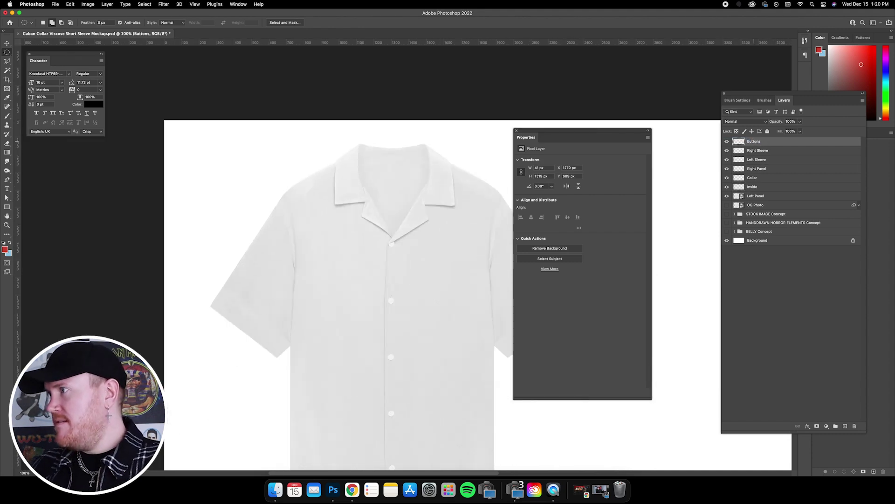
# - Apply a Color Overlay to the Buttons layer in light pink with the Multiply blend mode
pyautogui.doubleClick(772, 143)
pyautogui.click(453, 350)
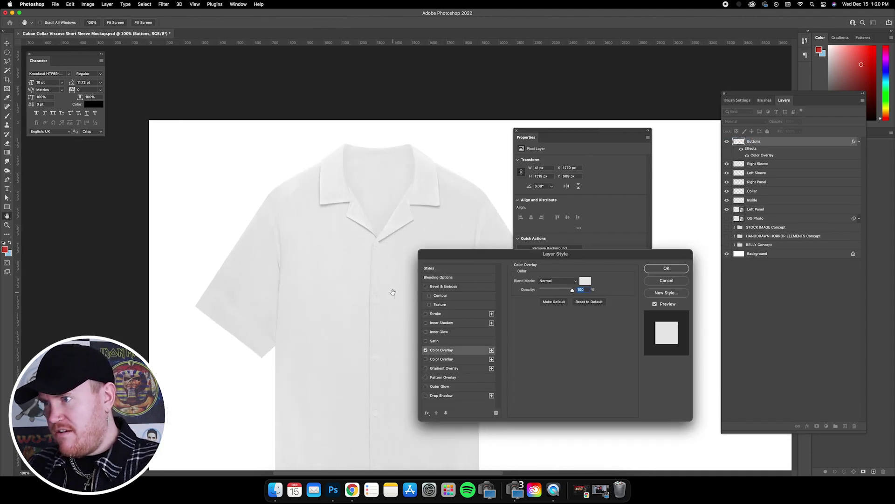
pyautogui.click(585, 281)
pyautogui.moveTo(695, 284); pyautogui.dragTo(660, 251)
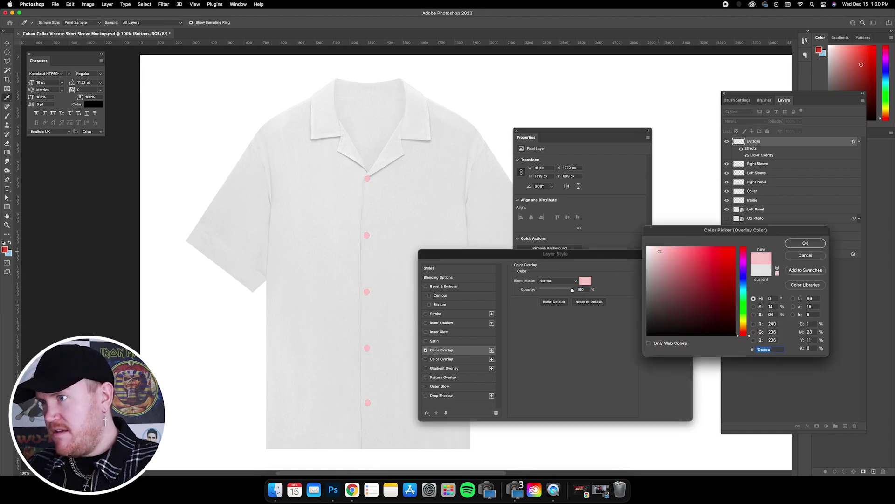
pyautogui.click(806, 243)
pyautogui.click(558, 281)
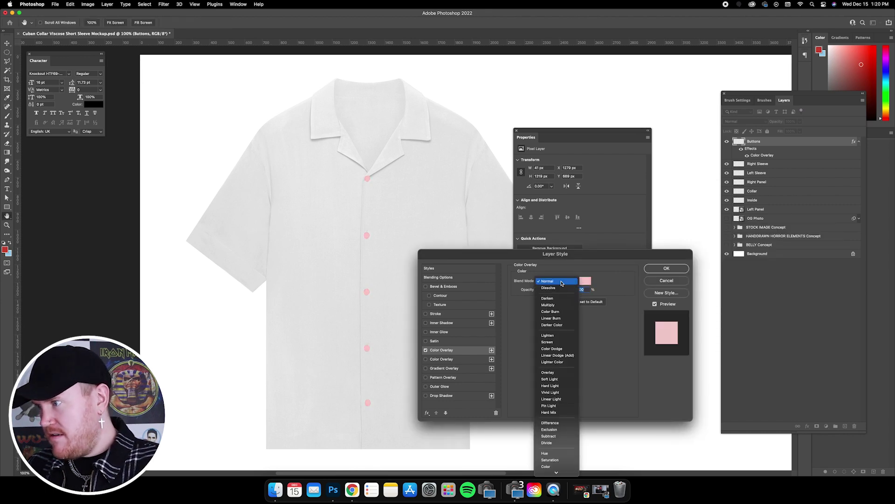
pyautogui.click(555, 305)
pyautogui.scroll(-2, 373, 254)
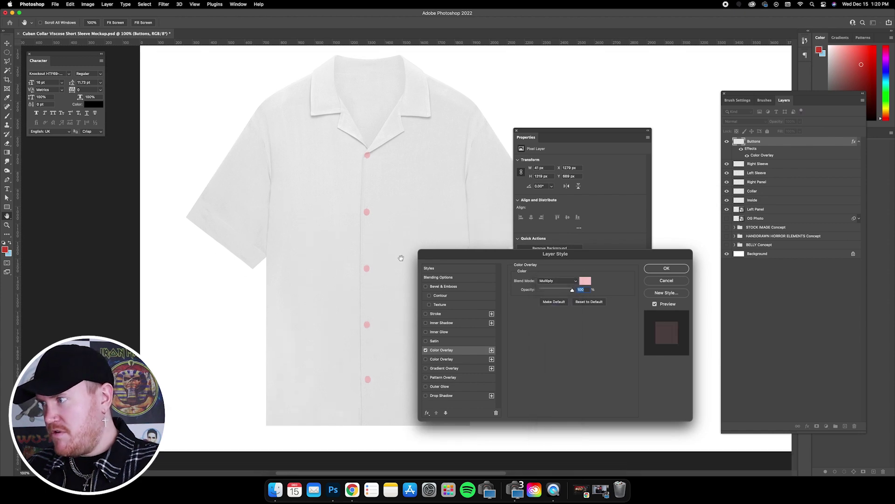
pyautogui.click(655, 269)
# - Using the Polygonal Lasso, remove the sliver of the top button overlapping the collar, and hide the Buttons layer's colour overlay
pyautogui.scroll(5, 399, 232)
pyautogui.scroll(3, 399, 231)
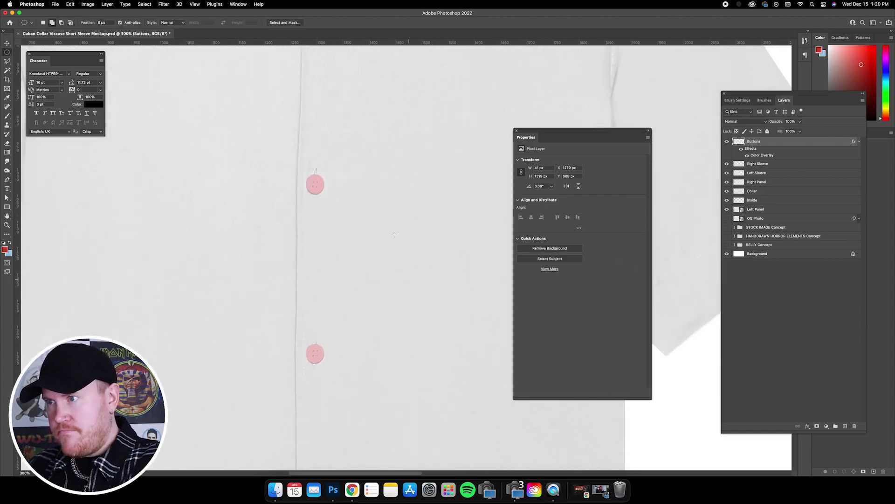
pyautogui.scroll(2, 399, 232)
pyautogui.click(7, 62)
pyautogui.rightClick(7, 61)
pyautogui.click(90, 90)
pyautogui.click(341, 193)
pyautogui.click(306, 207)
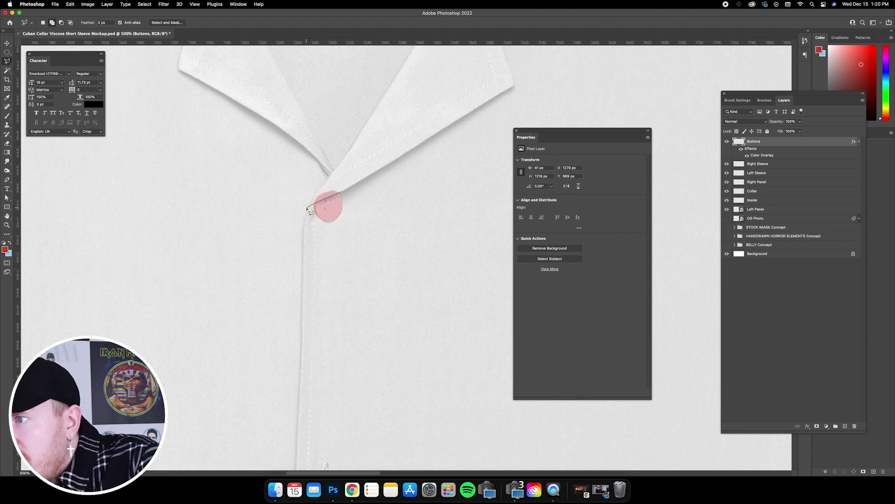
pyautogui.click(292, 188)
pyautogui.doubleClick(348, 159)
pyautogui.press('super+0')
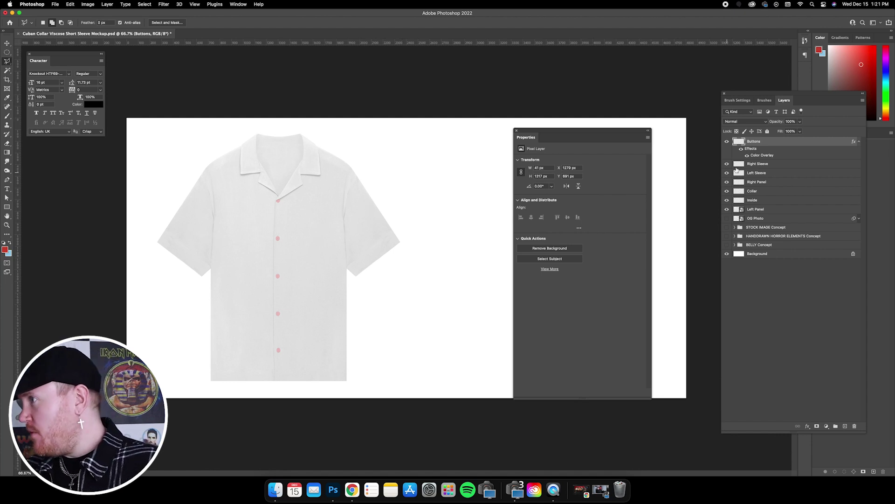
pyautogui.click(858, 142)
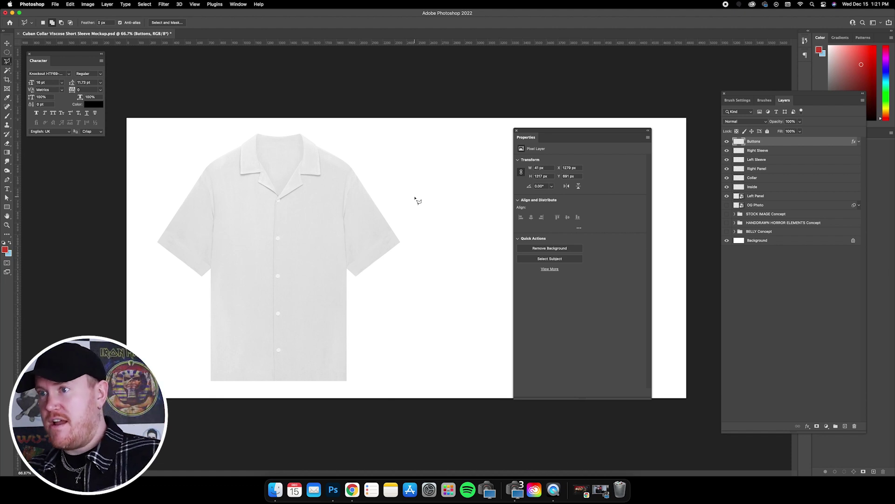
# - Show the BELLY Concept group to review its printed shirt design and hide it again
pyautogui.click(756, 234)
pyautogui.press('v')
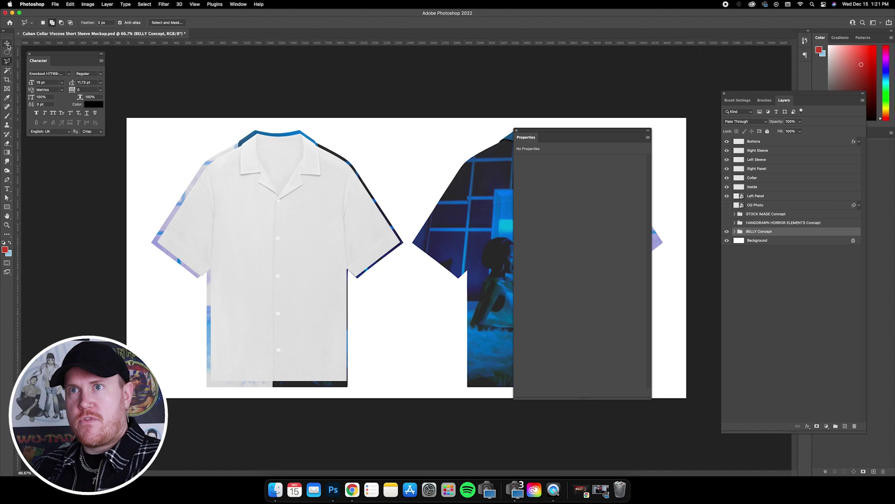
pyautogui.moveTo(186, 156); pyautogui.dragTo(401, 172)
pyautogui.click(727, 231)
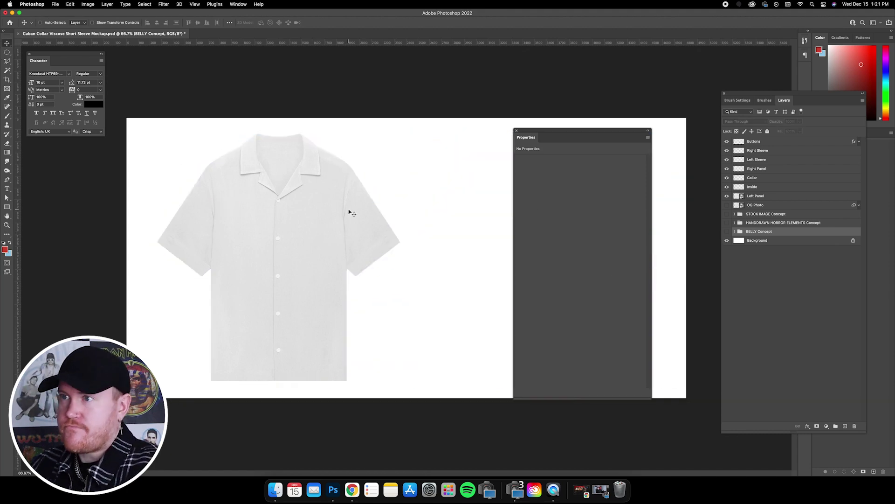
# - Switch to Chrome, copy the blue room scene with the projection screen from the belly movie scene image results, and return to Photoshop
pyautogui.click(352, 490)
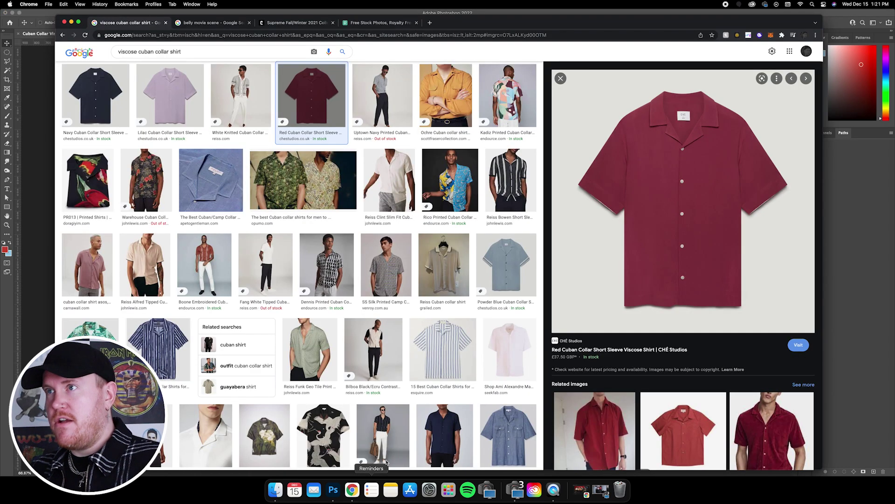
pyautogui.click(214, 22)
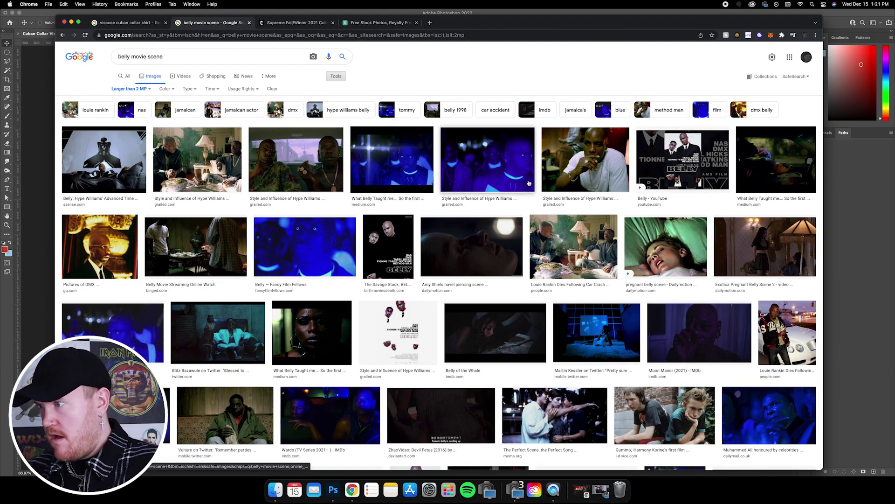
pyautogui.scroll(-2, 487, 158)
pyautogui.click(618, 279)
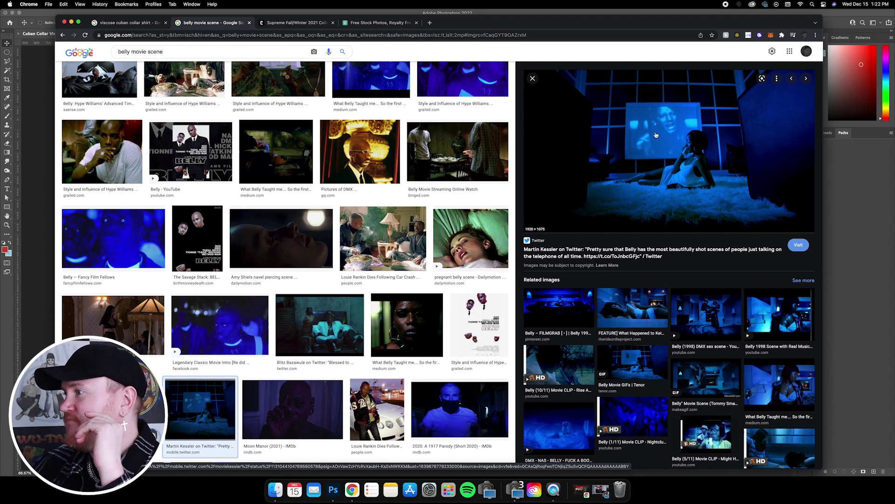
pyautogui.rightClick(667, 118)
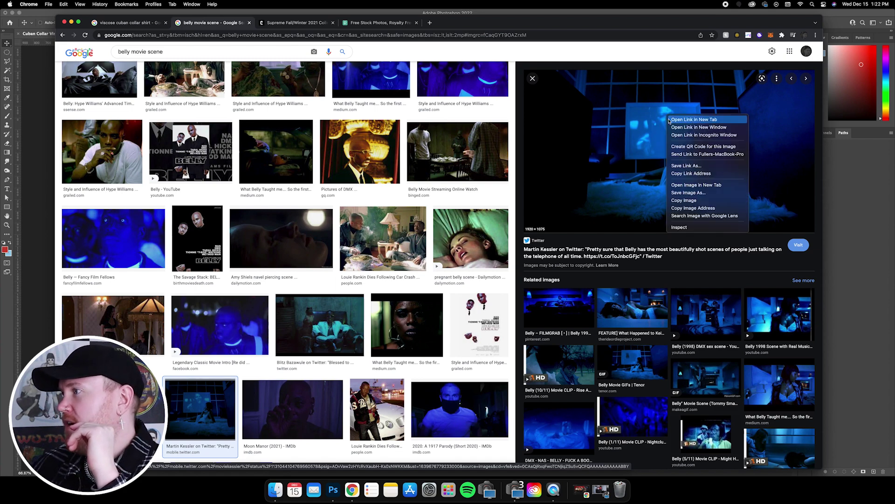
pyautogui.click(685, 201)
pyautogui.click(32, 146)
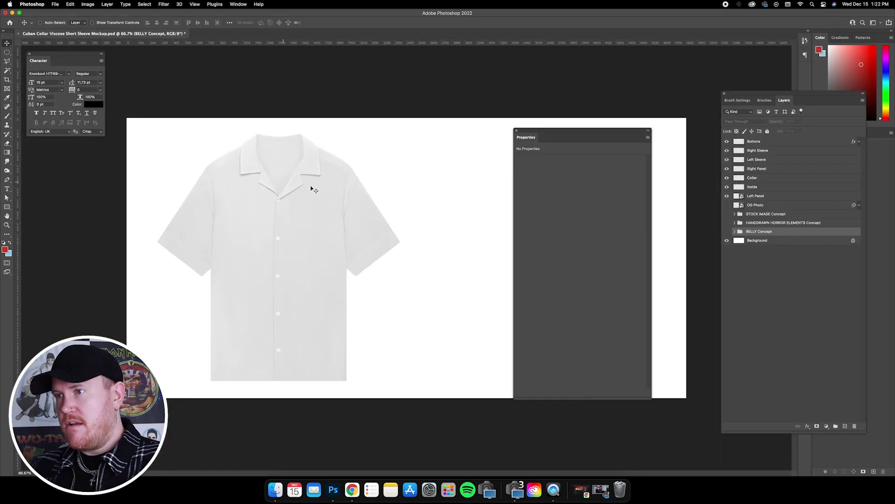
# - Move the Right Panel layer directly above the Left Panel layer in the stack
pyautogui.click(772, 196)
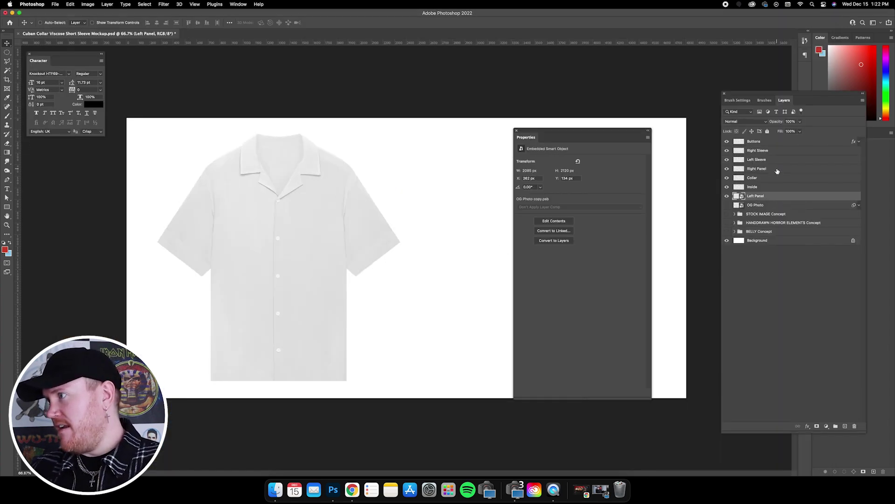
pyautogui.moveTo(777, 171); pyautogui.dragTo(784, 190)
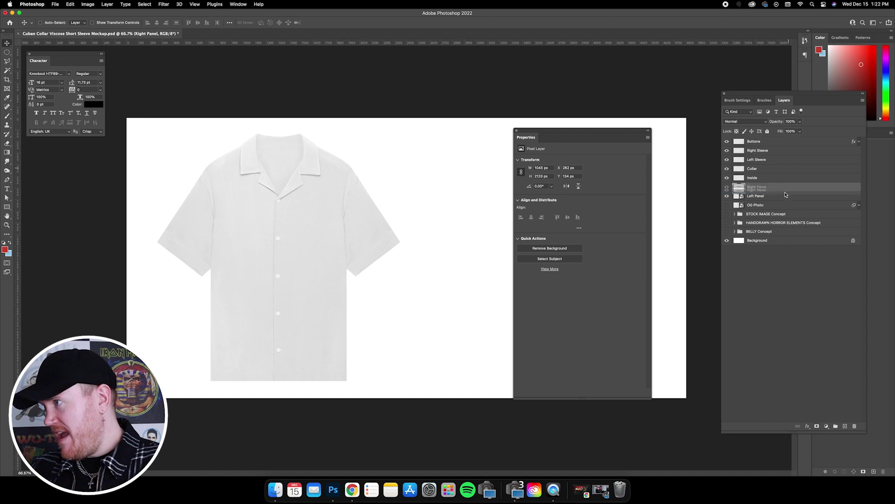
pyautogui.click(765, 199)
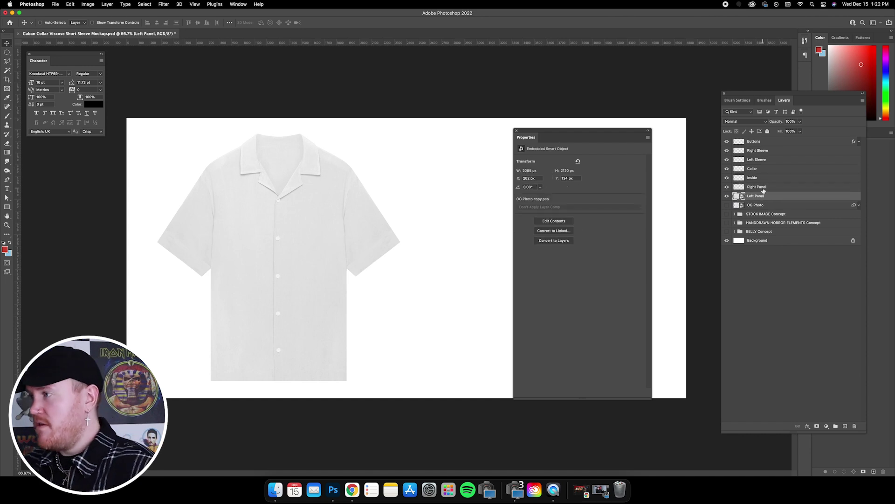
pyautogui.click(764, 190)
# - Paste the copied movie image above Left Panel, clip it to that layer and position it over the panel
pyautogui.click(794, 201)
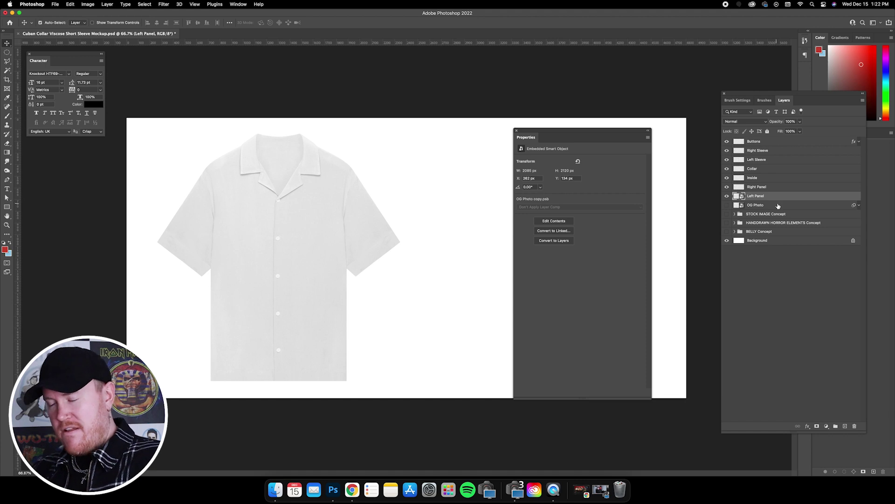
pyautogui.hotkey('ctrl', 'v')
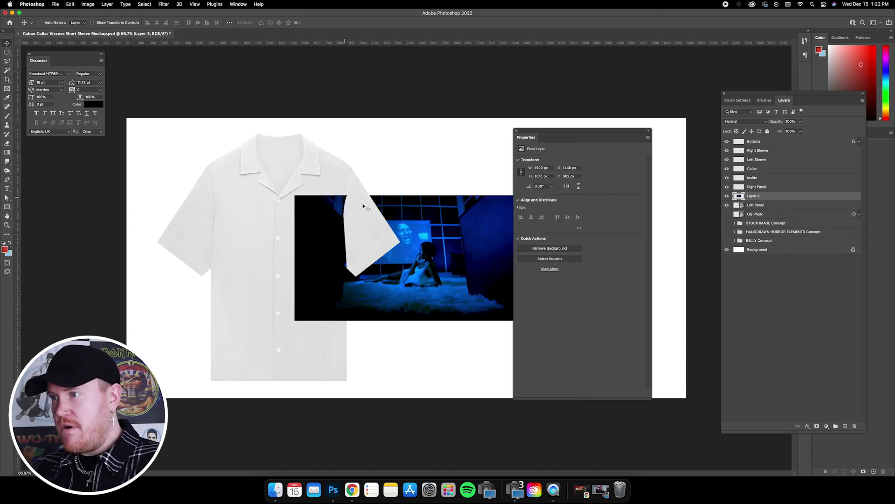
pyautogui.rightClick(768, 199)
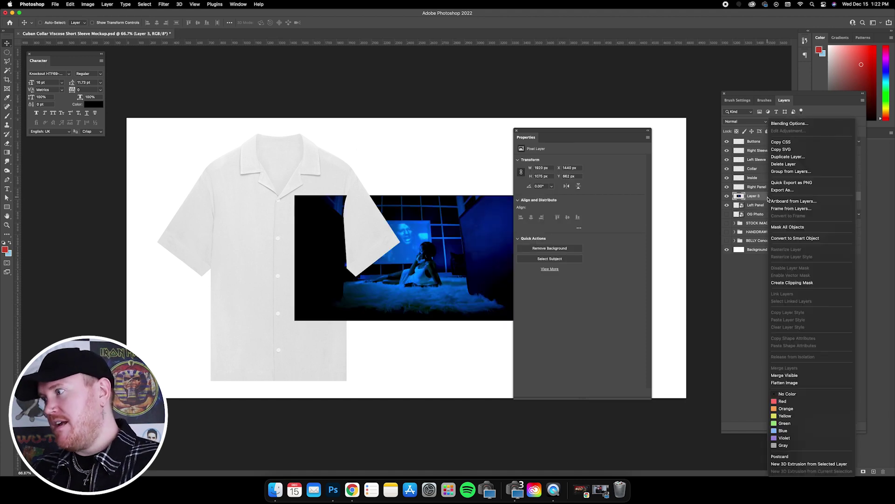
pyautogui.click(786, 283)
pyautogui.moveTo(426, 252); pyautogui.dragTo(314, 240)
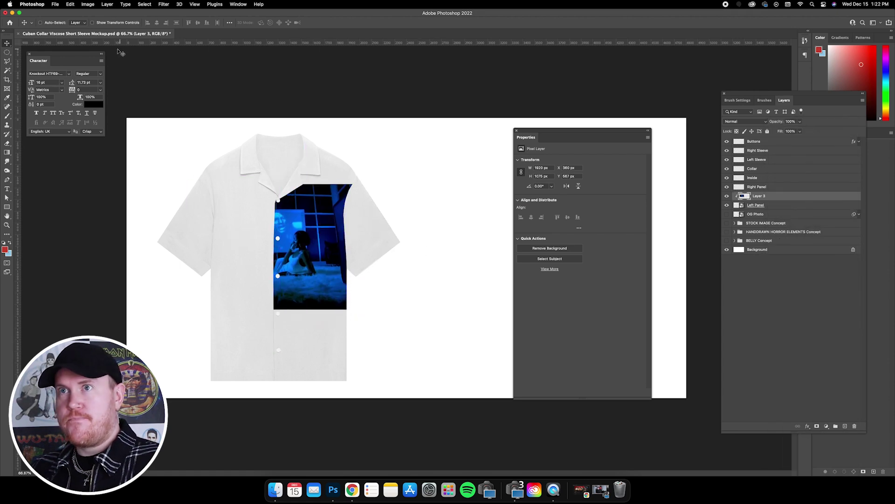
# - Set the clipped movie image to the Multiply blend mode with about 79% opacity
pyautogui.click(745, 122)
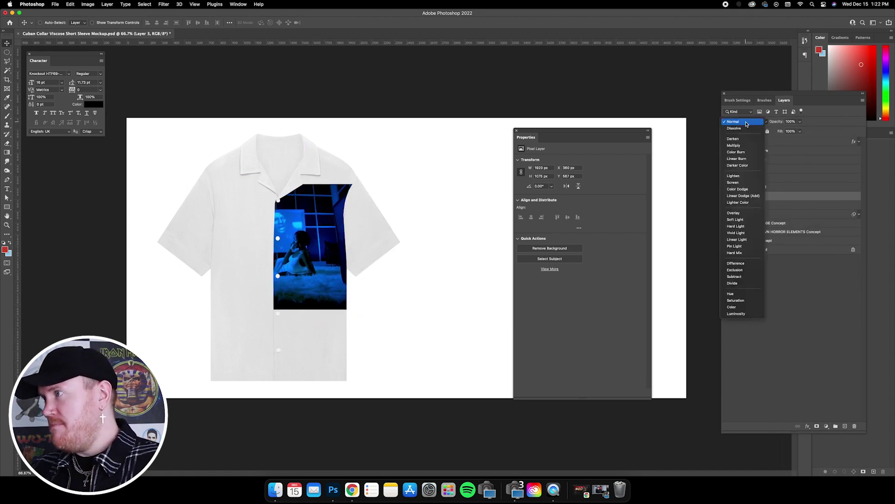
pyautogui.click(745, 144)
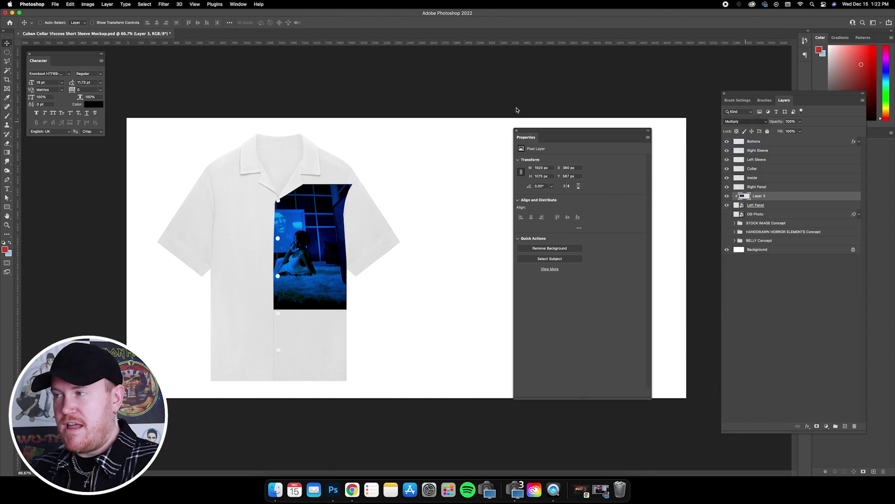
pyautogui.click(800, 122)
pyautogui.moveTo(800, 131); pyautogui.dragTo(793, 131)
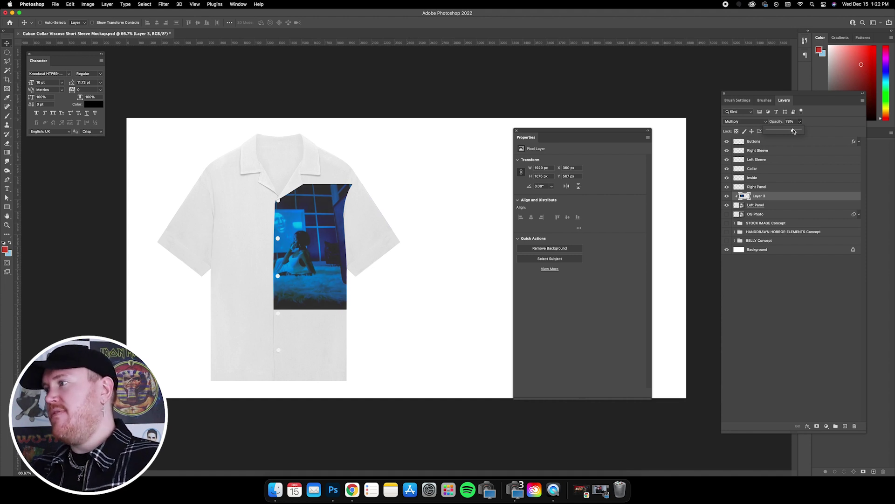
# - Scale the clipped movie image up to about 199% so it spans the shirt's full height
pyautogui.click(92, 23)
pyautogui.moveTo(392, 183); pyautogui.dragTo(466, 144)
pyautogui.moveTo(471, 303); pyautogui.dragTo(563, 402)
pyautogui.moveTo(541, 133); pyautogui.dragTo(662, 141)
pyautogui.moveTo(168, 144); pyautogui.dragTo(153, 131)
# - Shift the enlarged image sideways so the seated woman falls on the left panel, and apply the transform
pyautogui.moveTo(342, 228); pyautogui.dragTo(253, 236)
pyautogui.moveTo(246, 235); pyautogui.dragTo(240, 235)
pyautogui.moveTo(378, 237)
pyautogui.mouseDown()
pyautogui.moveTo(364, 235)
pyautogui.moveTo(384, 234)
pyautogui.mouseUp()
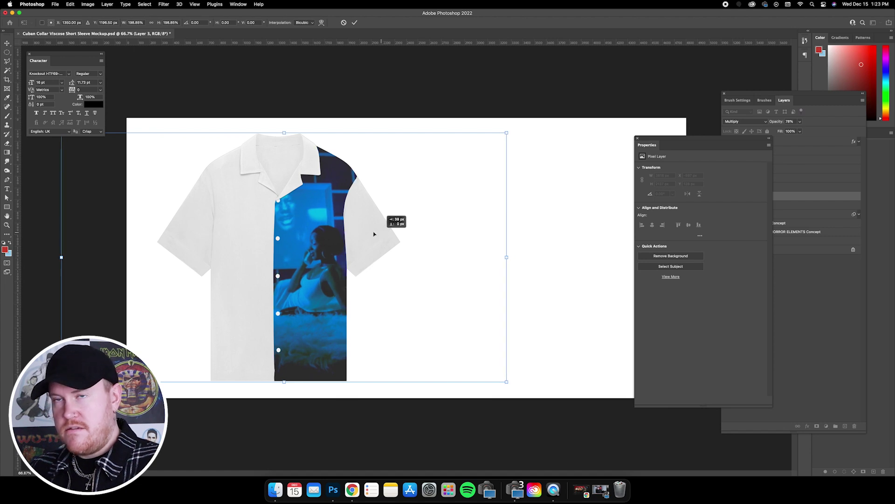
pyautogui.click(8, 44)
pyautogui.click(92, 22)
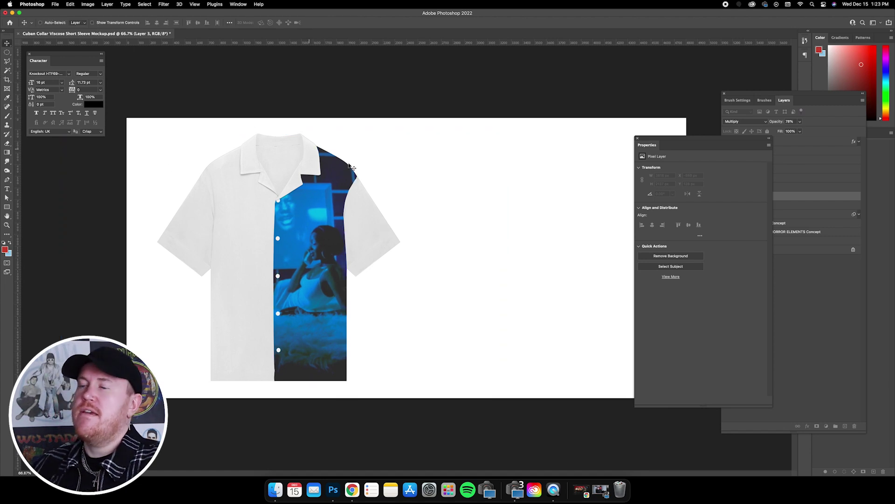
pyautogui.click(638, 139)
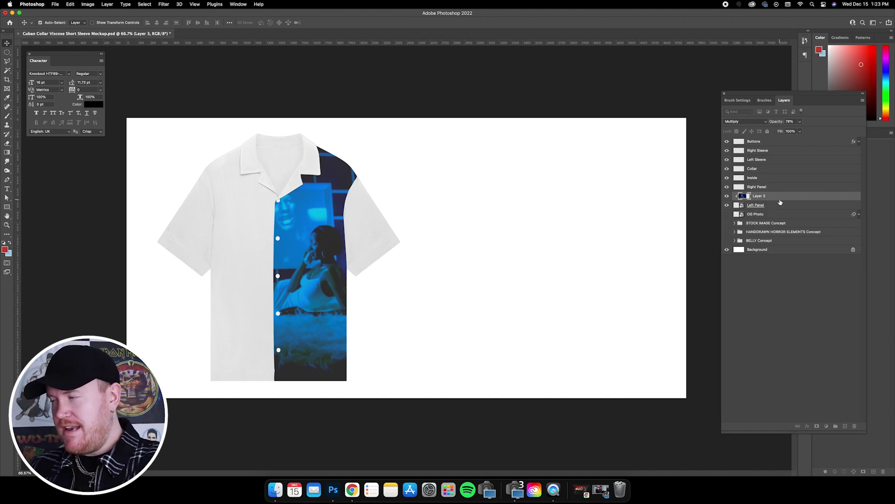
# - Rename the clipped movie image layer as BELLY Image
pyautogui.doubleClick(760, 196)
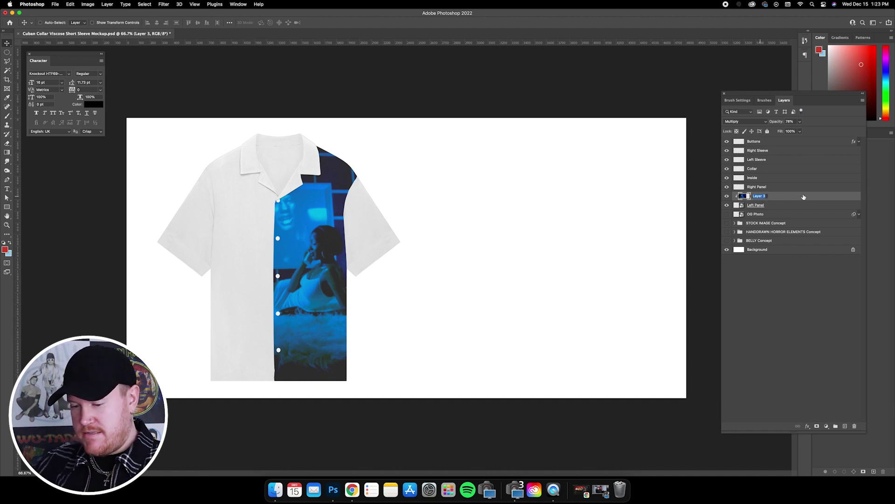
pyautogui.write('BELLY')
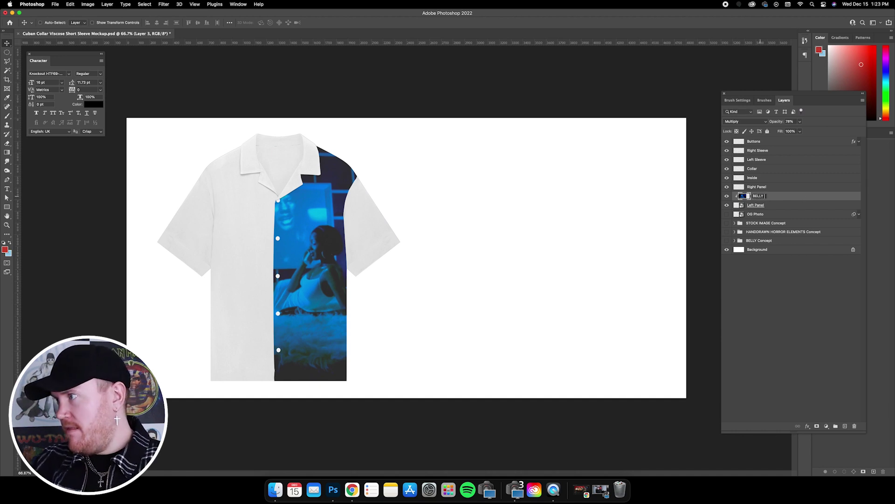
pyautogui.write(' Image')
pyautogui.press('Return')
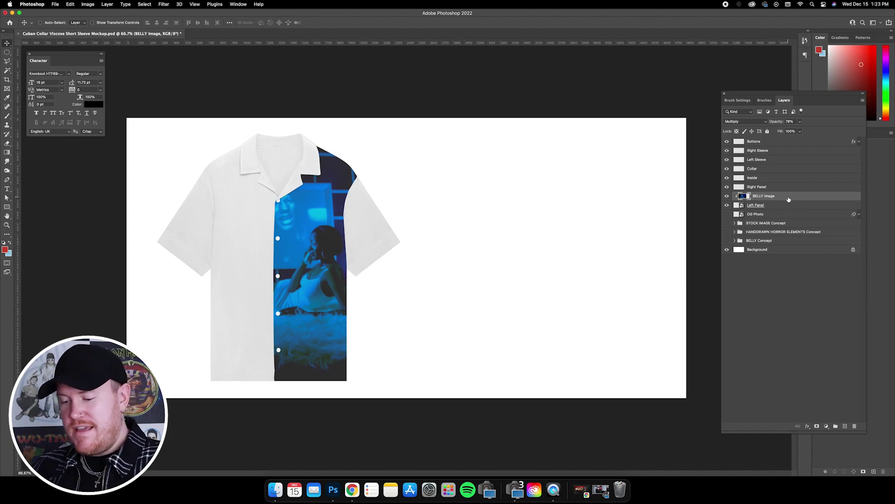
# - Duplicate the BELLY Image layer, place the copy above Right Panel, clip it to that panel and toggle its visibility to compare
pyautogui.hotkey('ctrl', 'j')
pyautogui.moveTo(785, 200); pyautogui.dragTo(780, 185)
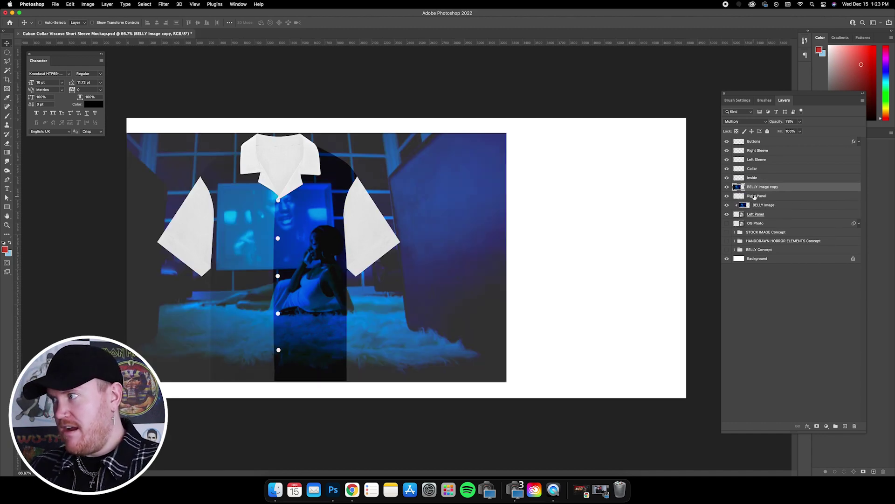
pyautogui.rightClick(758, 188)
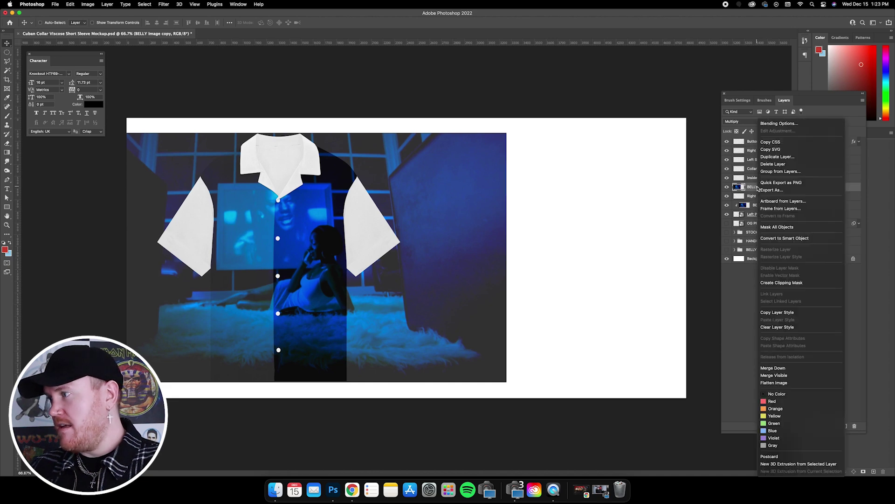
pyautogui.click(773, 283)
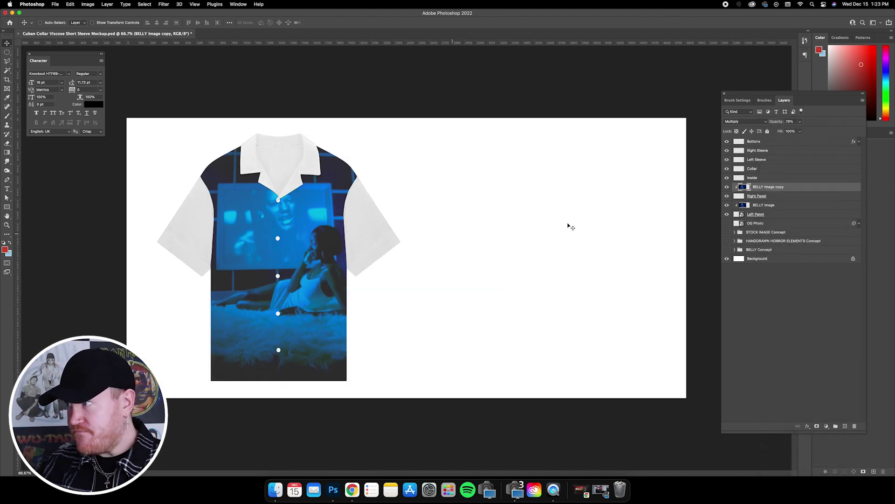
pyautogui.click(724, 189)
pyautogui.click(726, 187)
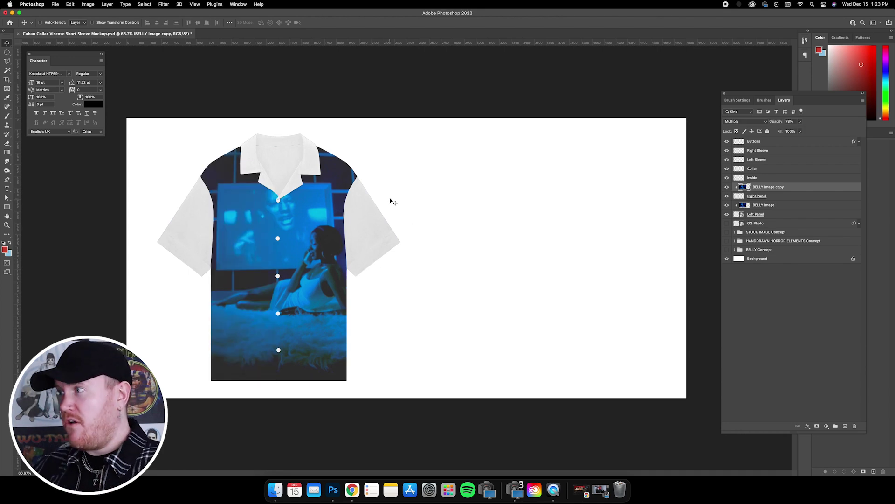
# - Select the BELLY Image and BELLY Image copy layers together and nudge both slightly toward the wearer's left side
pyautogui.click(774, 209)
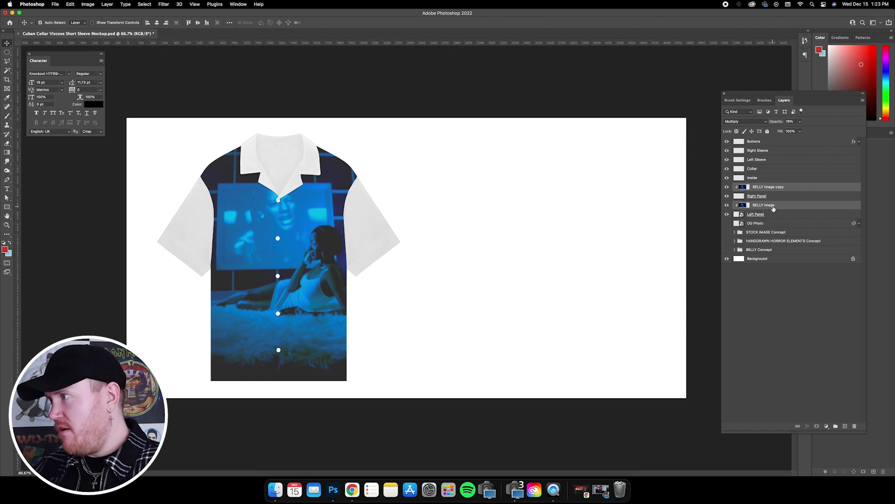
pyautogui.click(795, 188)
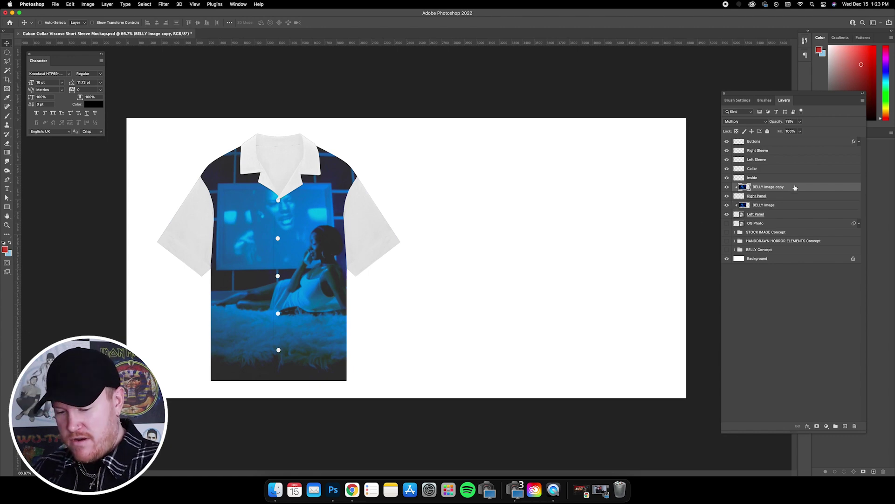
pyautogui.keyDown('super'); pyautogui.click(782, 208); pyautogui.keyUp('super')
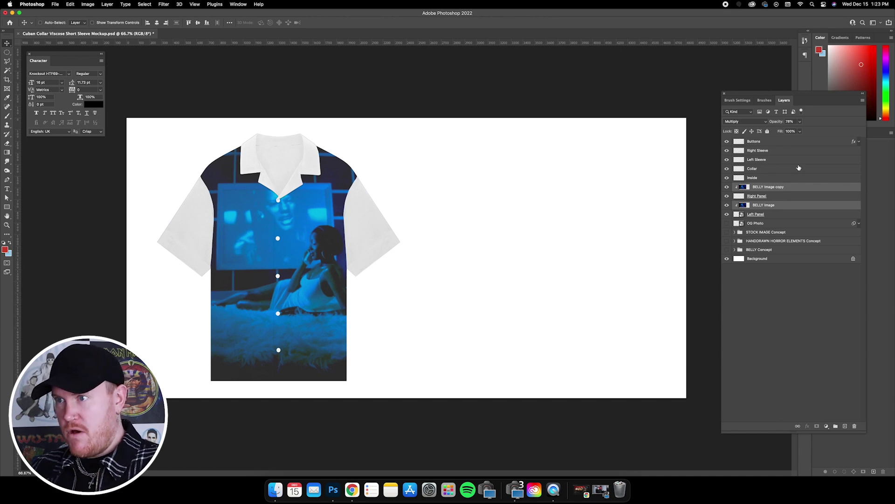
pyautogui.press('Right')
pyautogui.press('Right')
pyautogui.press('Right')
pyautogui.press('Right')
pyautogui.press('Right')
pyautogui.press('Right')
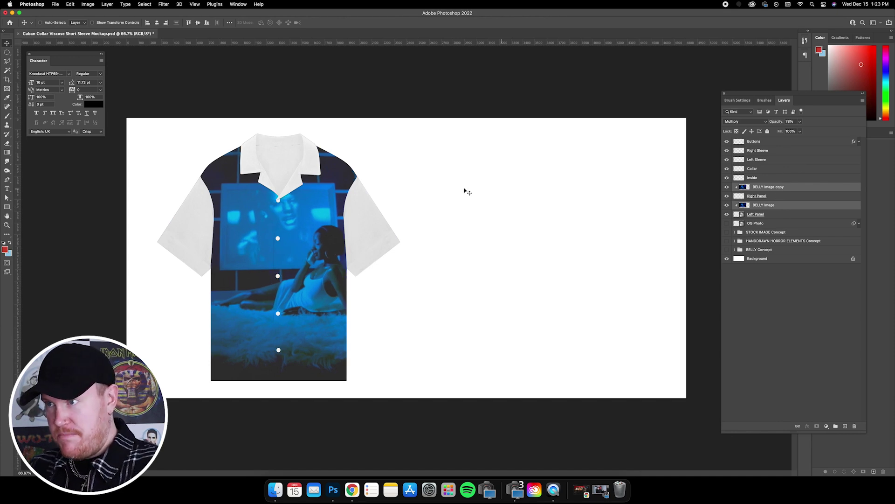
# - Lower both BELLY images together and fine-tune their height so the framed screen starts just under the collar point
pyautogui.press('Down')
pyautogui.press('Down')
pyautogui.press('Down')
pyautogui.press('Down')
pyautogui.press('Down')
pyautogui.press('Down')
pyautogui.press('Down')
pyautogui.press('Down')
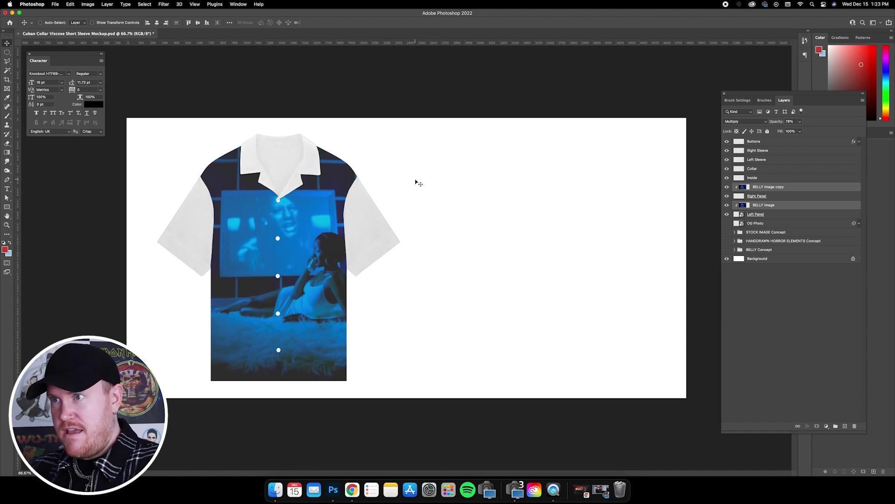
pyautogui.press('Up')
pyautogui.press('Up')
pyautogui.press('Up')
pyautogui.press('Up')
pyautogui.press('Up')
pyautogui.press('Up')
pyautogui.press('Up')
pyautogui.press('Up')
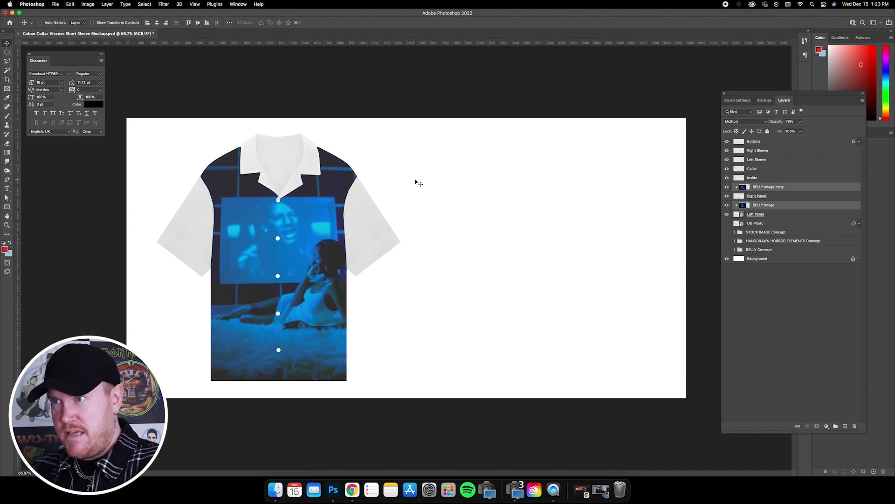
pyautogui.moveTo(417, 183); pyautogui.dragTo(351, 183)
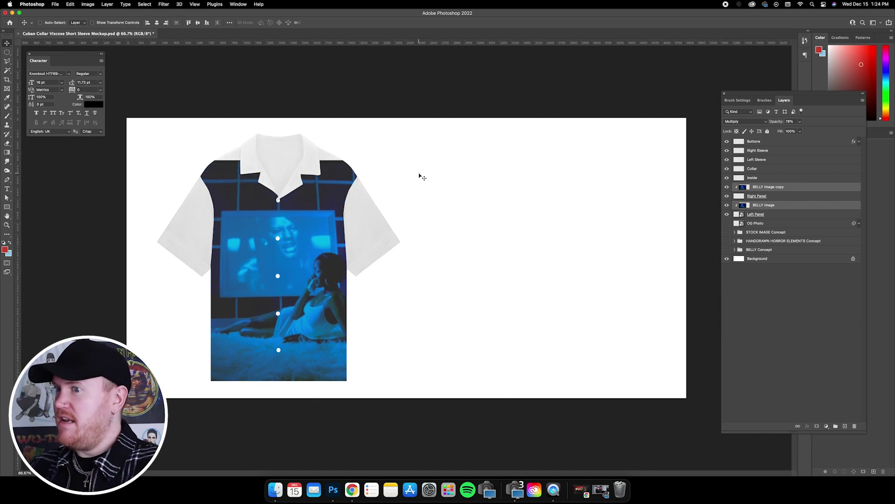
pyautogui.moveTo(310, 223); pyautogui.dragTo(318, 209)
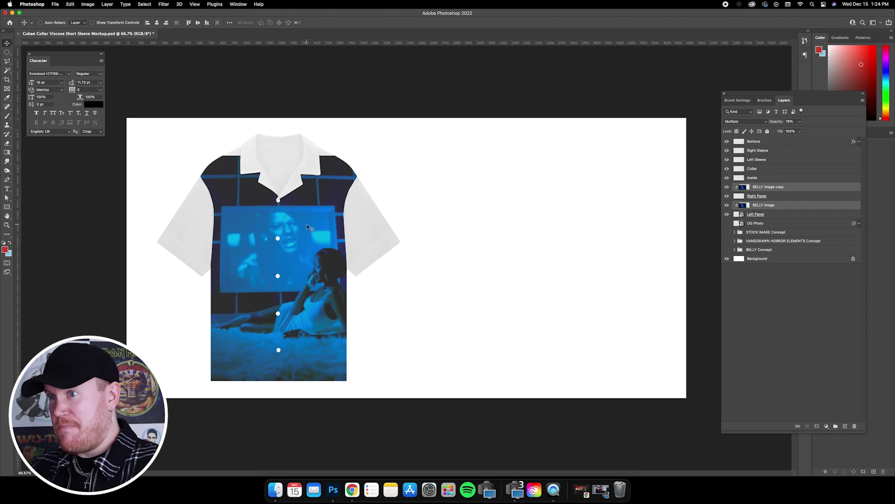
pyautogui.moveTo(323, 189); pyautogui.dragTo(325, 179)
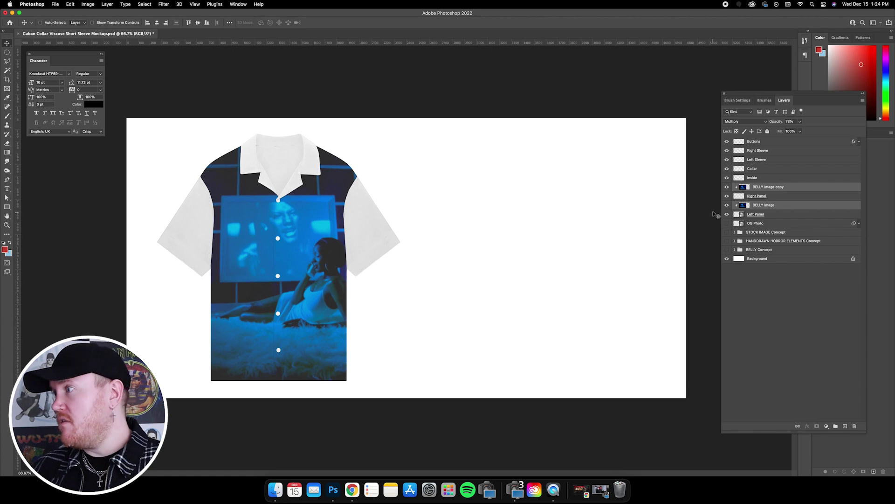
# - Convert the BELLY Image copy layer to a smart object and invert its colours
pyautogui.click(770, 187)
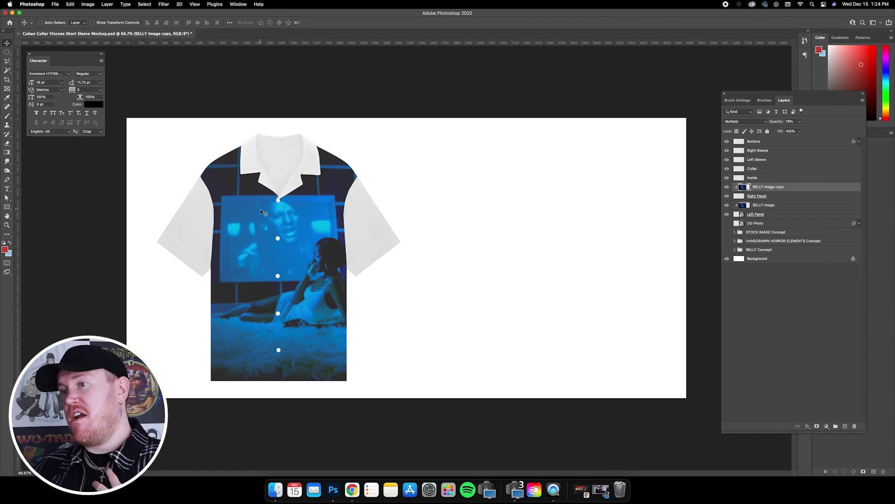
pyautogui.rightClick(791, 187)
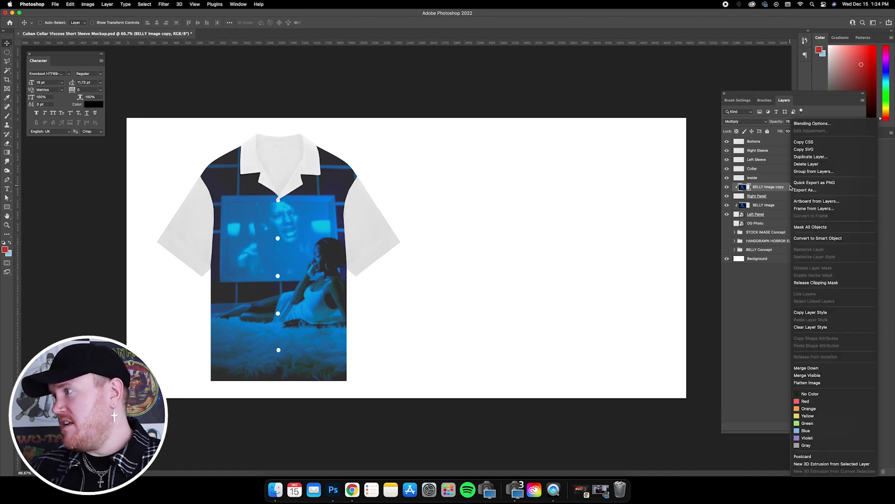
pyautogui.click(811, 238)
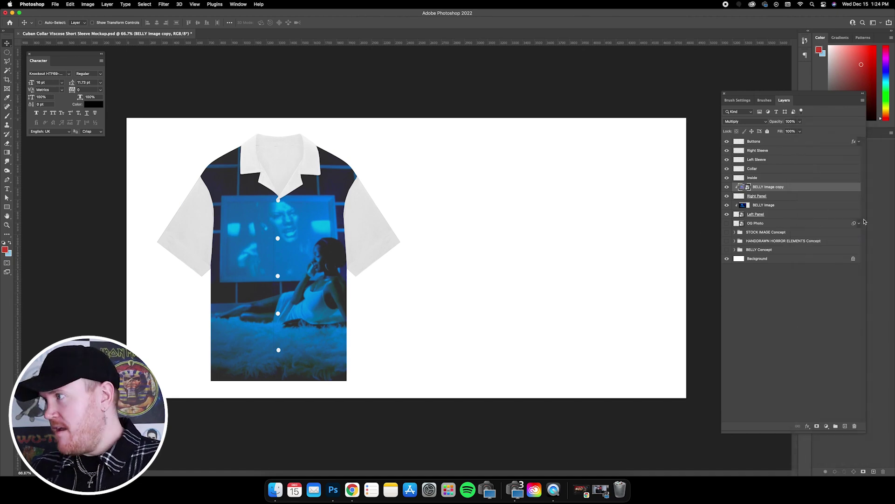
pyautogui.press('super+i')
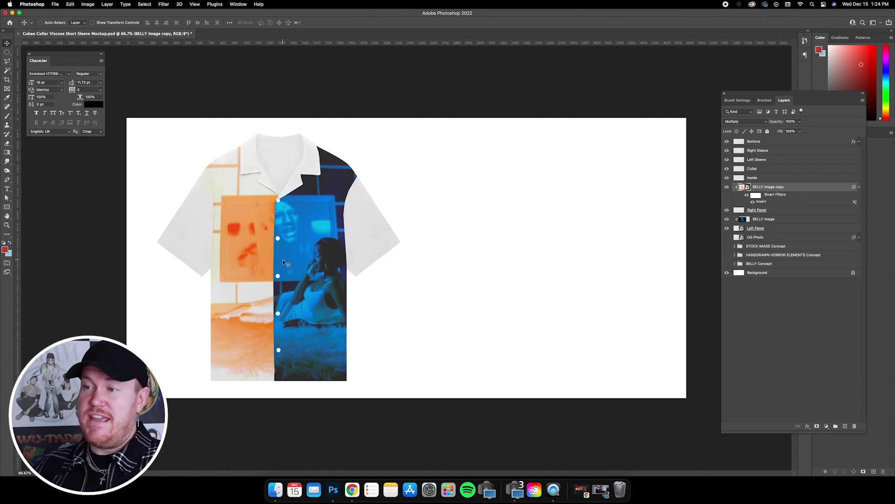
# - Apply a Hue/Saturation adjustment with Hue -180 to the inverted BELLY Image copy
pyautogui.press('super+u')
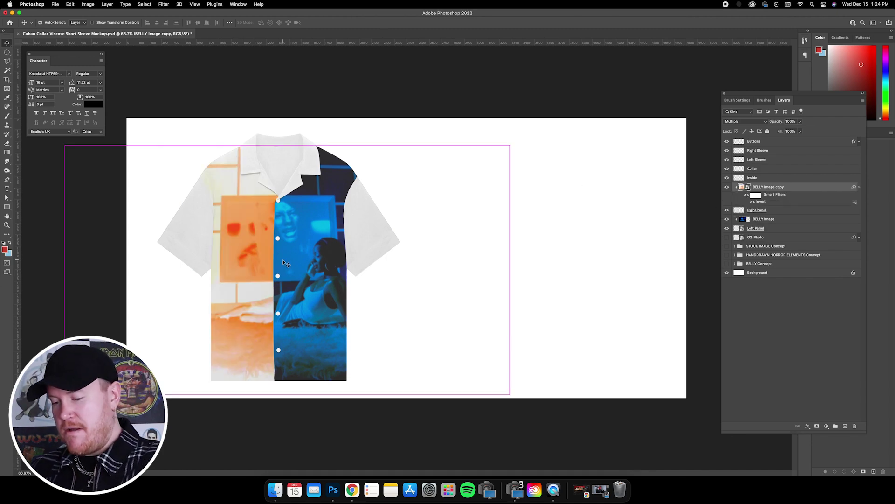
pyautogui.moveTo(496, 266); pyautogui.dragTo(522, 175)
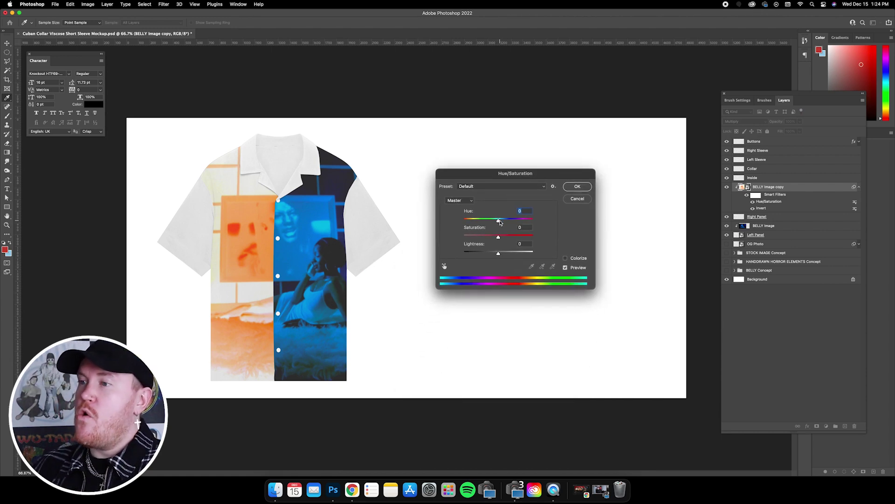
pyautogui.moveTo(500, 222); pyautogui.dragTo(464, 219)
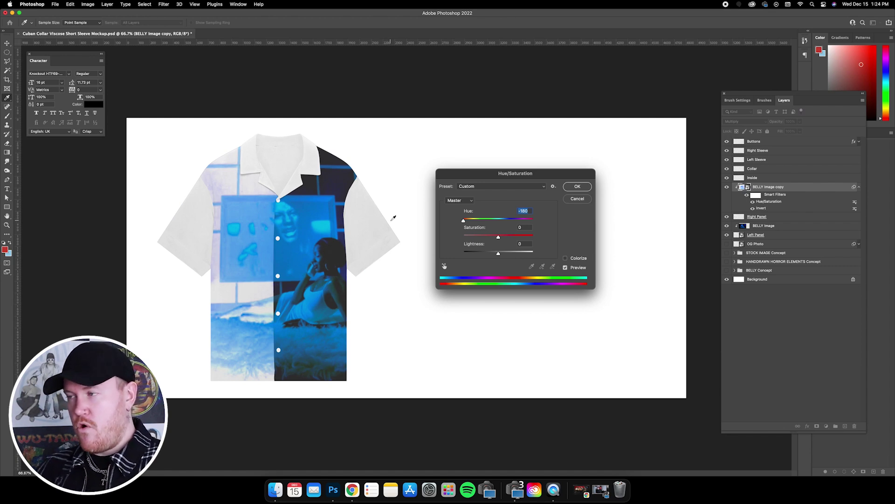
pyautogui.click(578, 187)
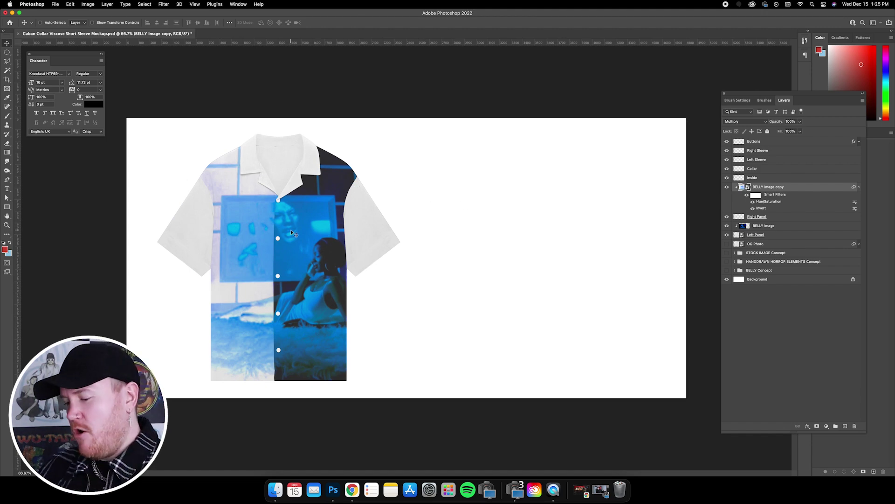
# - Examine the inverted right panel's image quality up close and compare both panels across the whole shirt
pyautogui.scroll(5, 285, 233)
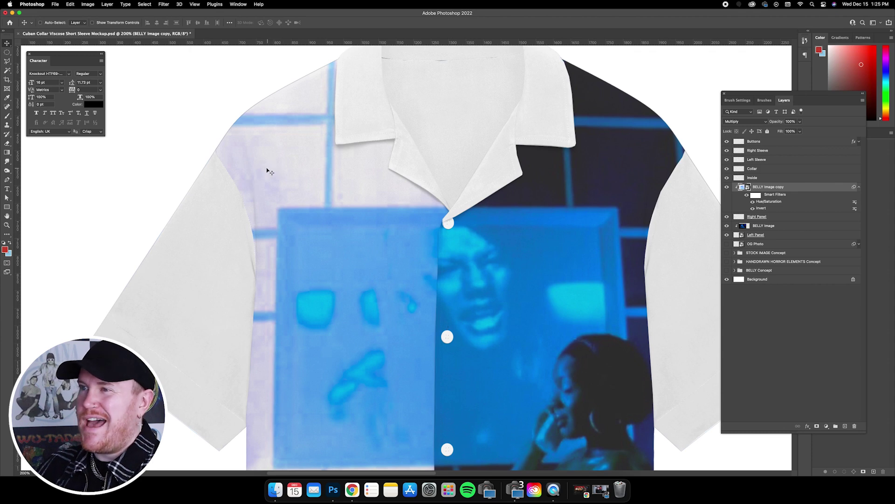
pyautogui.press('super+equal')
pyautogui.press('super+minus')
pyautogui.press('super+minus')
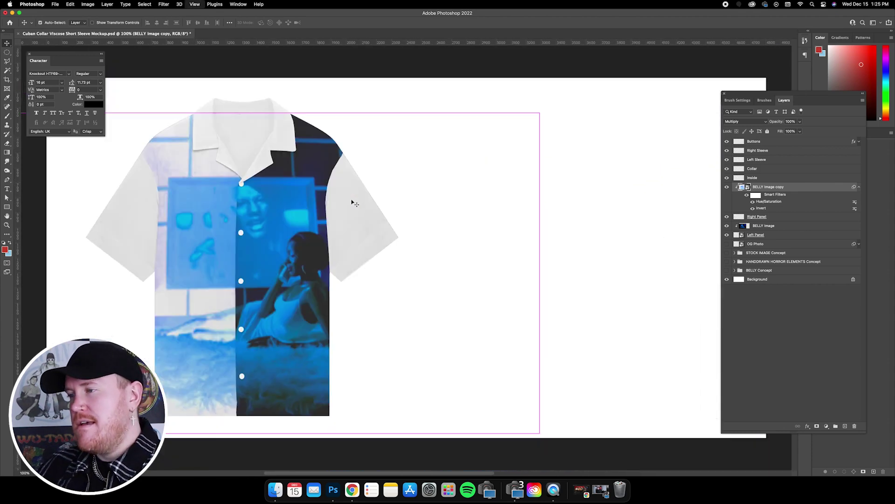
pyautogui.press('super+minus')
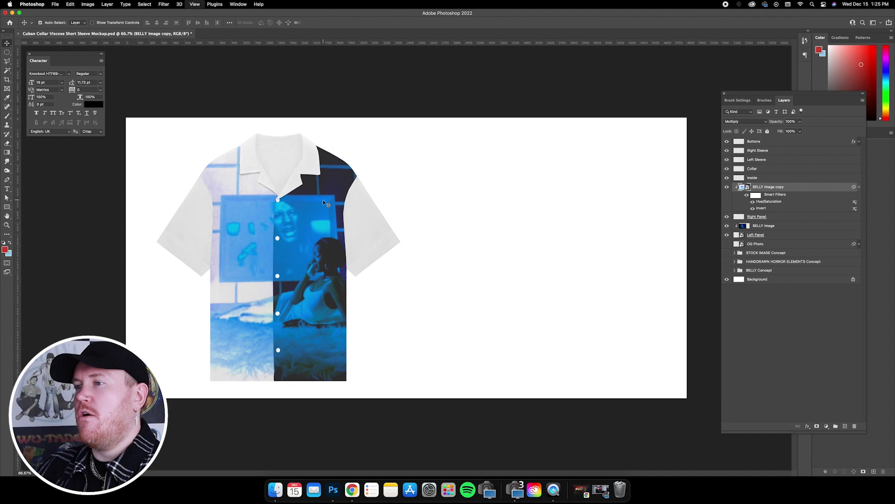
pyautogui.press('super+equal')
pyautogui.press('super+equal')
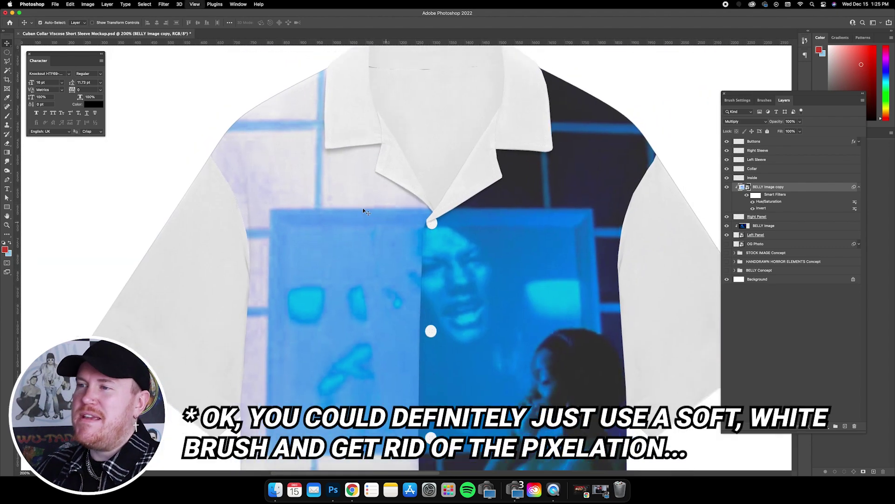
pyautogui.press('super+minus')
pyautogui.press('super+minus')
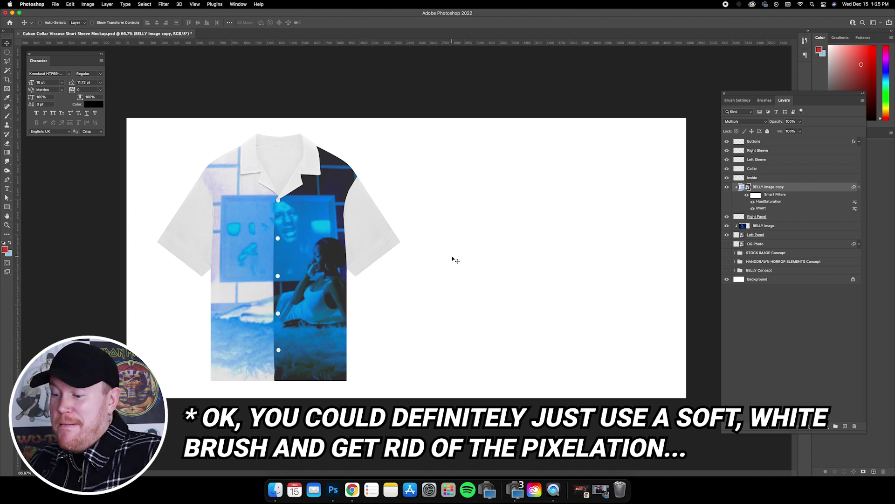
pyautogui.press('super+plus')
pyautogui.press('super+minus')
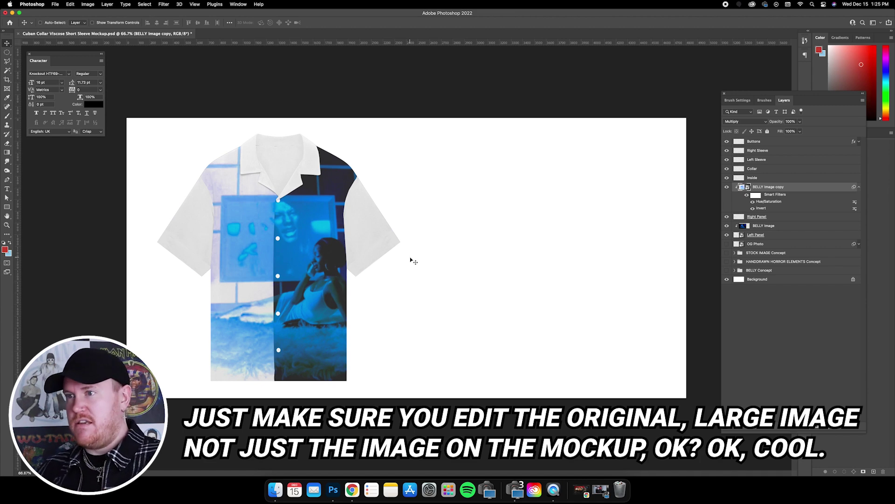
pyautogui.press('super+minus')
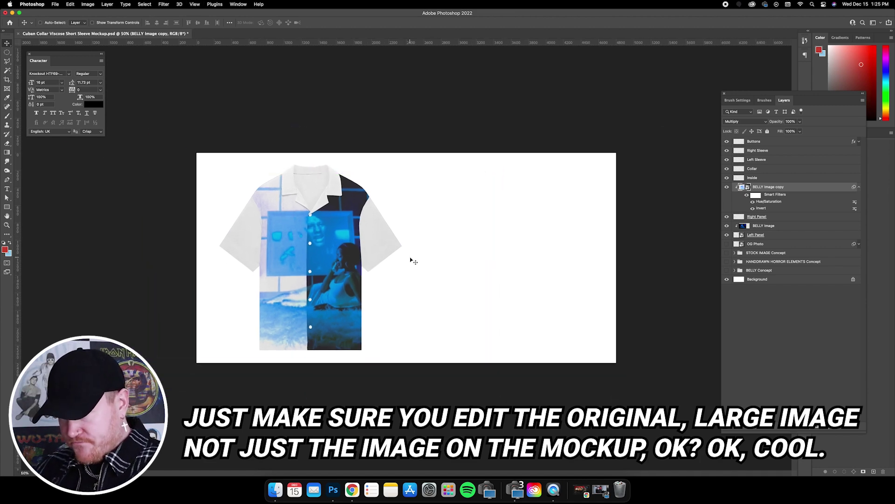
pyautogui.press('super+plus')
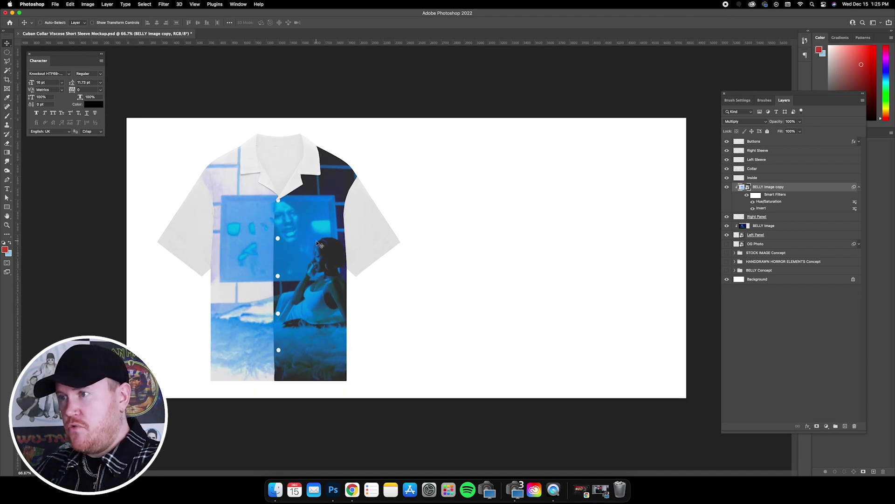
# - Collapse the copy's smart filters, duplicate the BELLY Image layer, place the duplicate above Left Sleeve and clip it to that sleeve
pyautogui.click(859, 187)
pyautogui.click(777, 205)
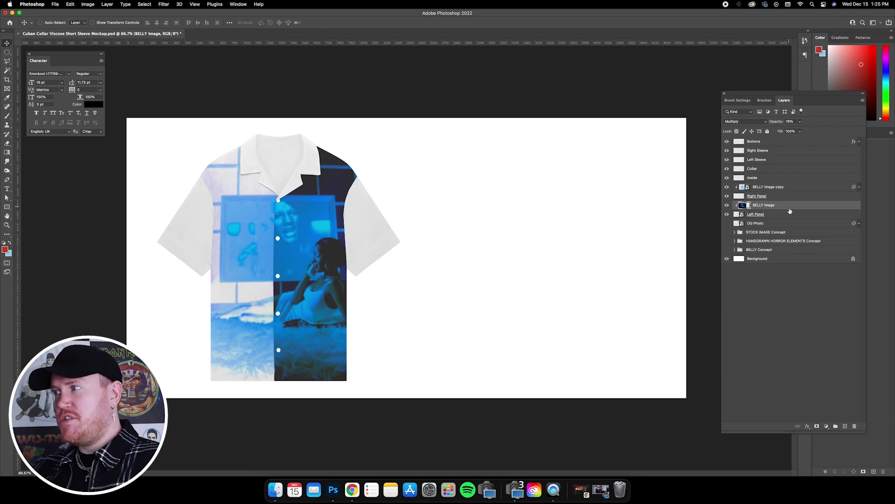
pyautogui.press('super+j')
pyautogui.moveTo(789, 205); pyautogui.dragTo(786, 165)
pyautogui.rightClick(786, 164)
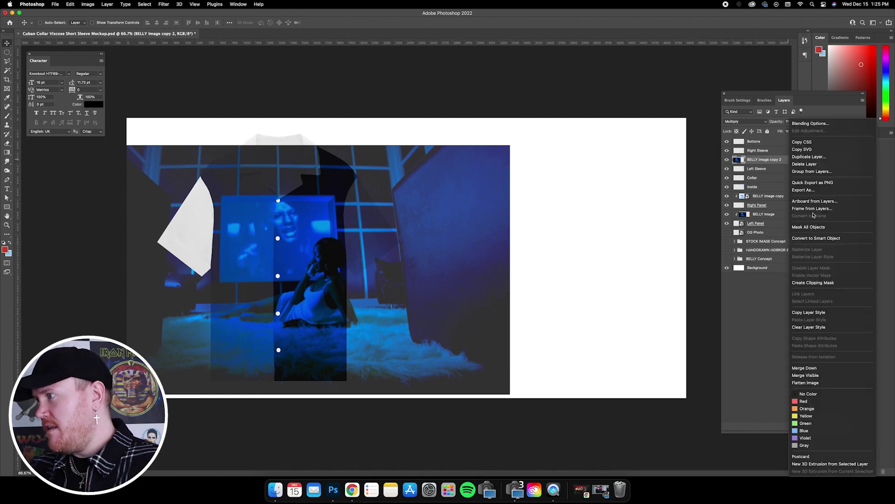
pyautogui.click(813, 282)
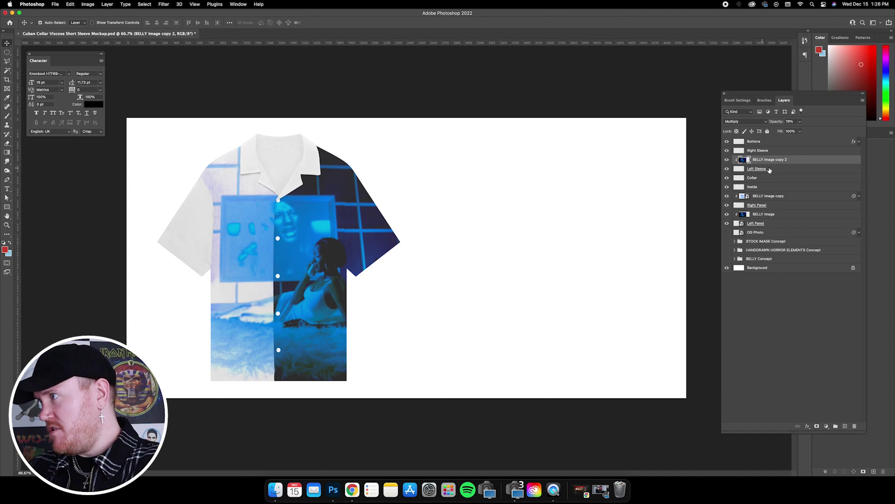
# - Duplicate the left sleeve's image layer, place the copy above Right Sleeve and clip it to that sleeve
pyautogui.press('super+j')
pyautogui.moveTo(767, 163); pyautogui.dragTo(770, 150)
pyautogui.rightClick(796, 155)
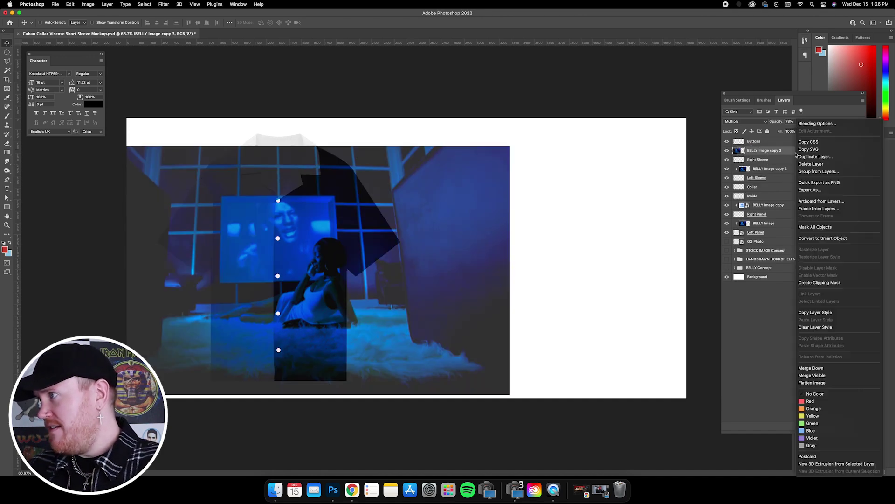
pyautogui.click(820, 282)
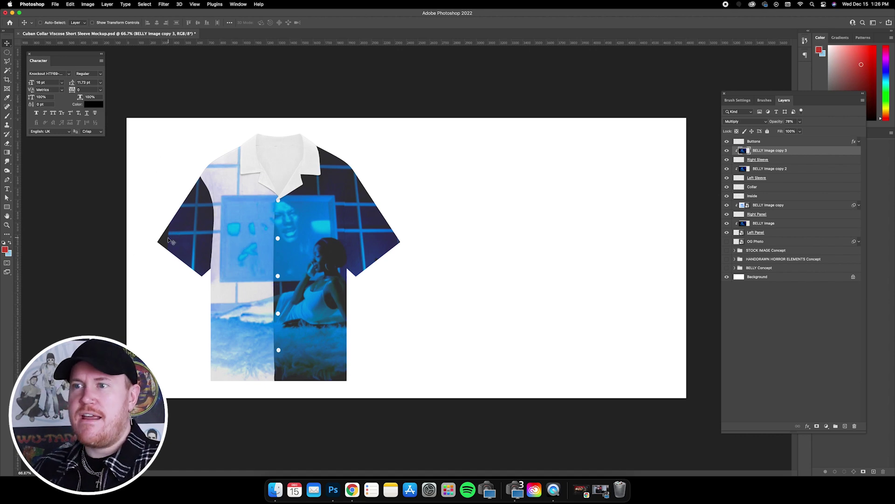
# - Release the clipping mask of BELLY Image copy 3 to view the full picture, and clip it to Right Sleeve again
pyautogui.moveTo(176, 244)
pyautogui.mouseDown()
pyautogui.moveTo(280, 242)
pyautogui.moveTo(172, 236)
pyautogui.mouseUp()
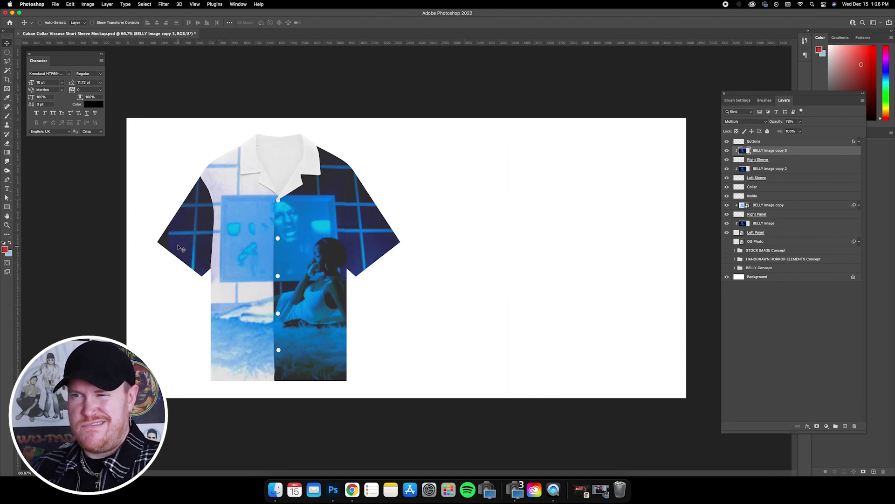
pyautogui.press('super+alt+g')
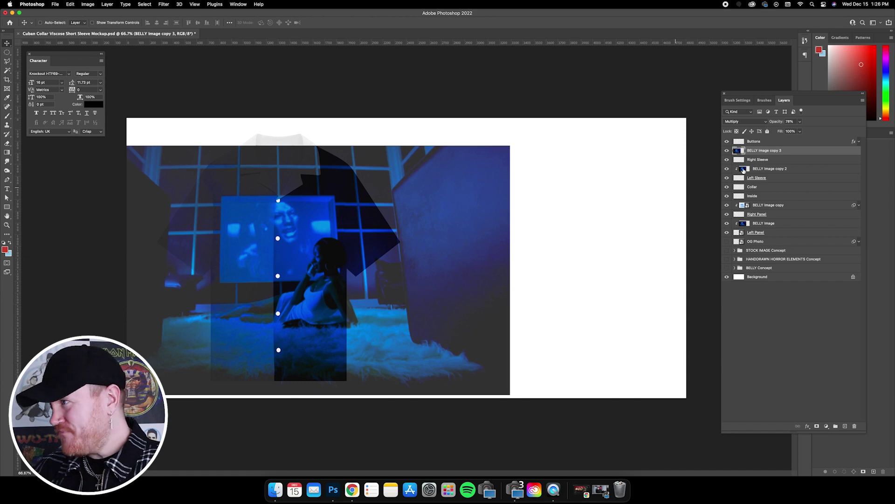
pyautogui.rightClick(798, 153)
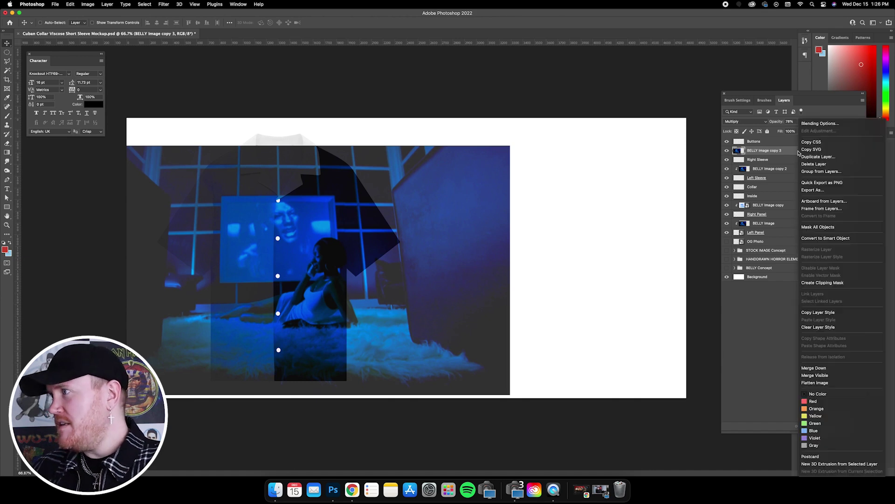
pyautogui.click(822, 283)
# - Enlarge the image clipped to the right sleeve slightly outward and shift it back toward the shirt body
pyautogui.click(92, 23)
pyautogui.click(66, 270)
pyautogui.moveTo(65, 271); pyautogui.dragTo(31, 267)
pyautogui.moveTo(140, 218); pyautogui.dragTo(165, 219)
pyautogui.click(7, 42)
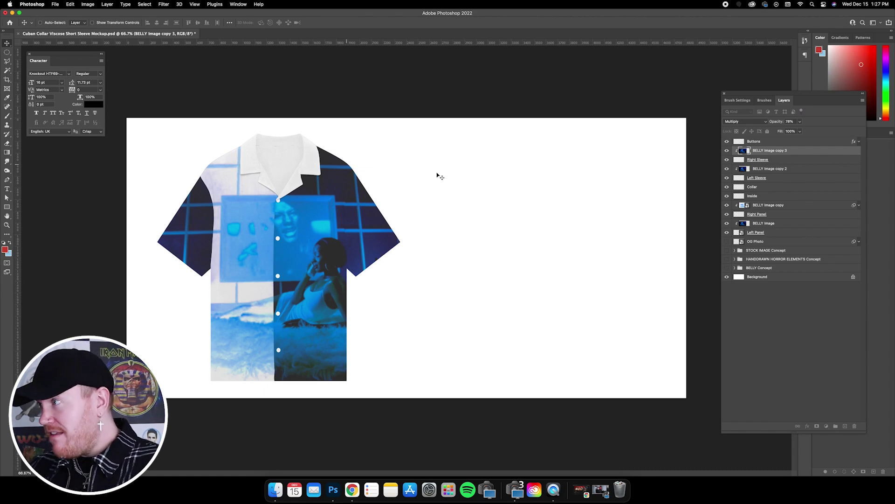
# - Duplicate the BELLY Image layer, place the copy above Collar, clip it to the collar and reposition the picture to cover it
pyautogui.click(793, 170)
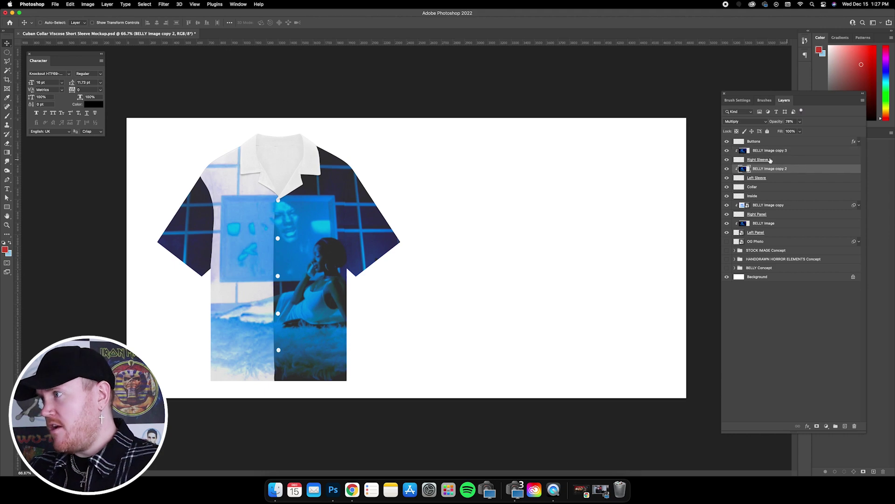
pyautogui.click(772, 225)
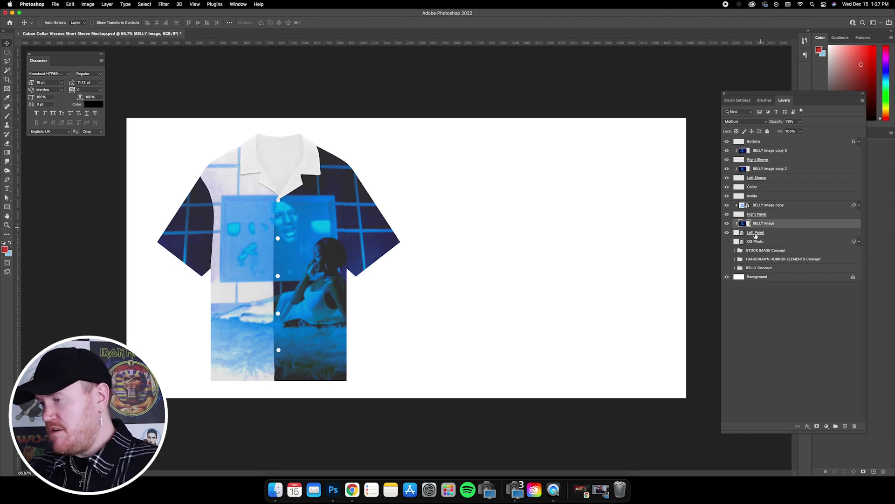
pyautogui.press('super+j')
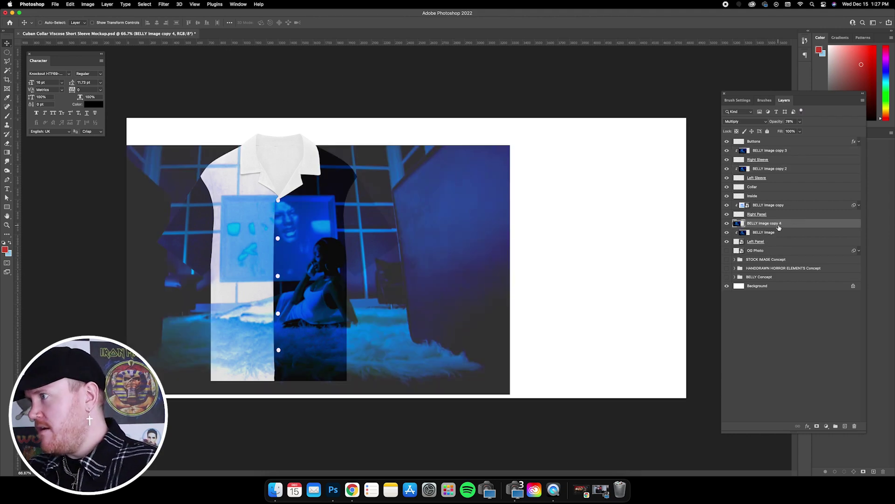
pyautogui.moveTo(776, 224); pyautogui.dragTo(780, 188)
pyautogui.rightClick(788, 187)
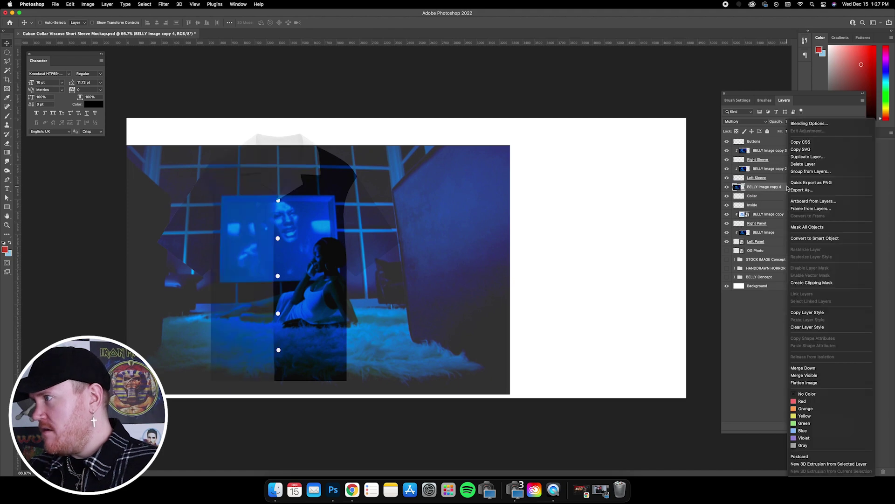
pyautogui.click(801, 282)
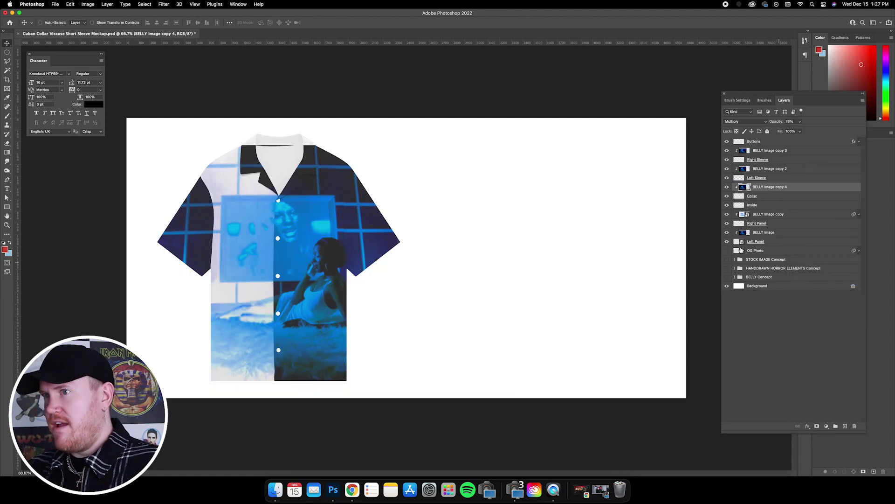
pyautogui.moveTo(290, 187); pyautogui.dragTo(349, 193)
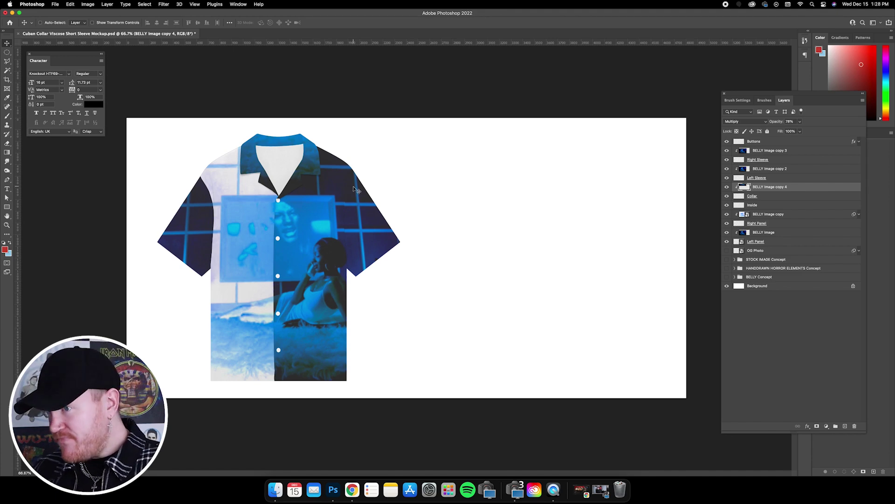
# - Enable a Color Overlay in Multiply mode on the Buttons layer and open its overlay colour for editing
pyautogui.click(775, 142)
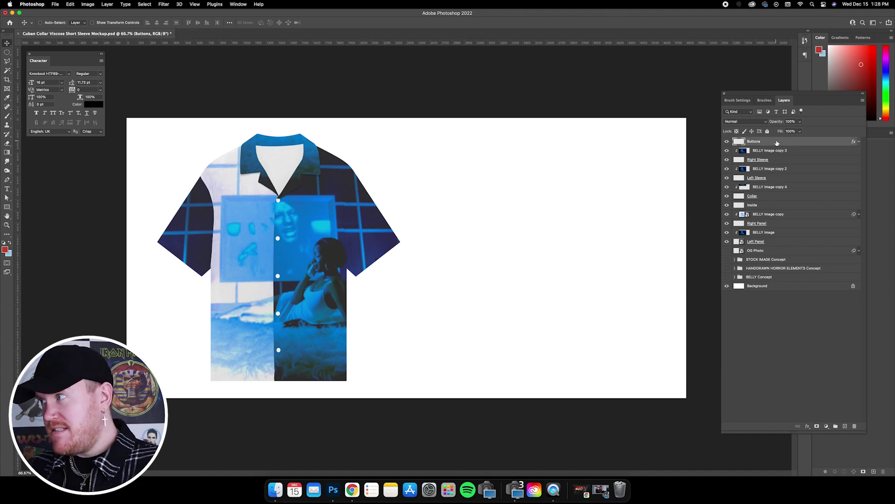
pyautogui.doubleClick(781, 144)
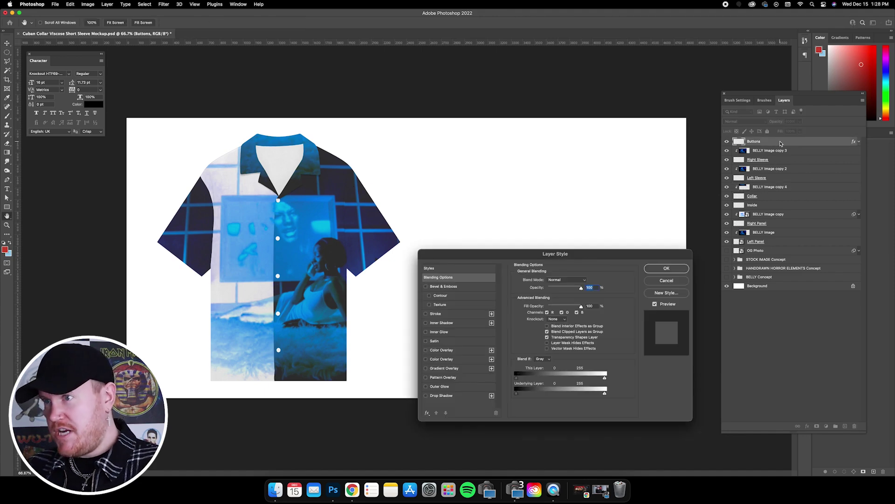
pyautogui.click(447, 351)
pyautogui.click(557, 281)
pyautogui.click(557, 281)
pyautogui.click(585, 281)
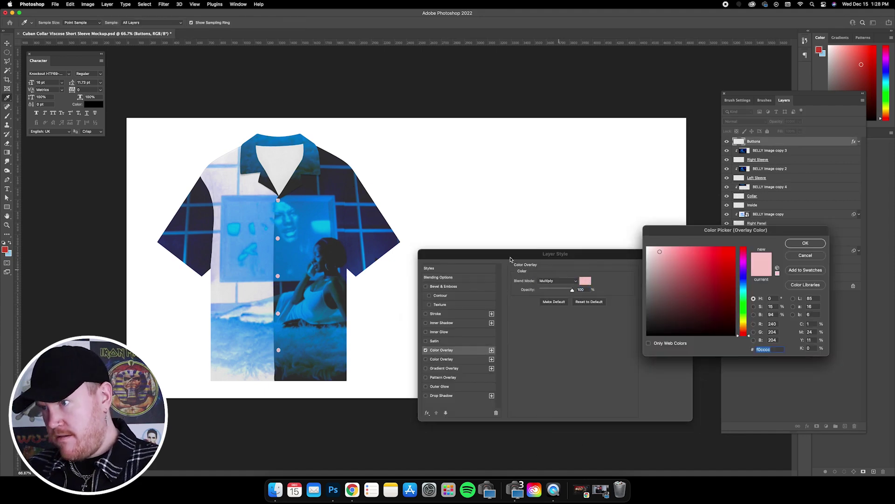
# - Sample dark blues from the shirt's right side and sleeve, and apply 323a65 as the buttons' overlay colour
pyautogui.click(311, 180)
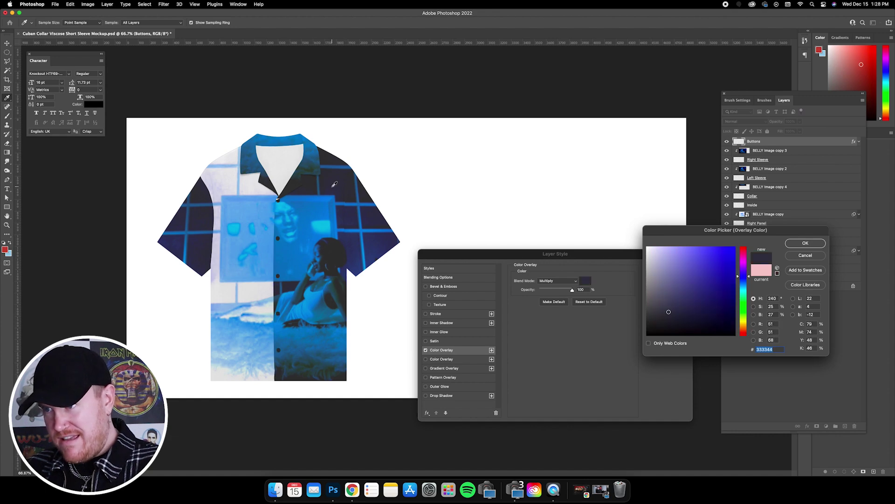
pyautogui.click(351, 219)
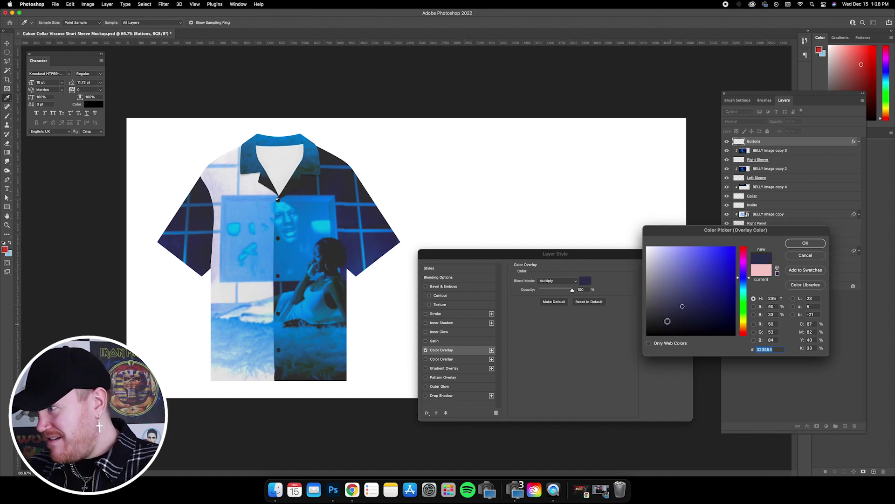
pyautogui.click(355, 223)
pyautogui.click(373, 211)
pyautogui.click(374, 238)
pyautogui.click(360, 271)
pyautogui.click(361, 260)
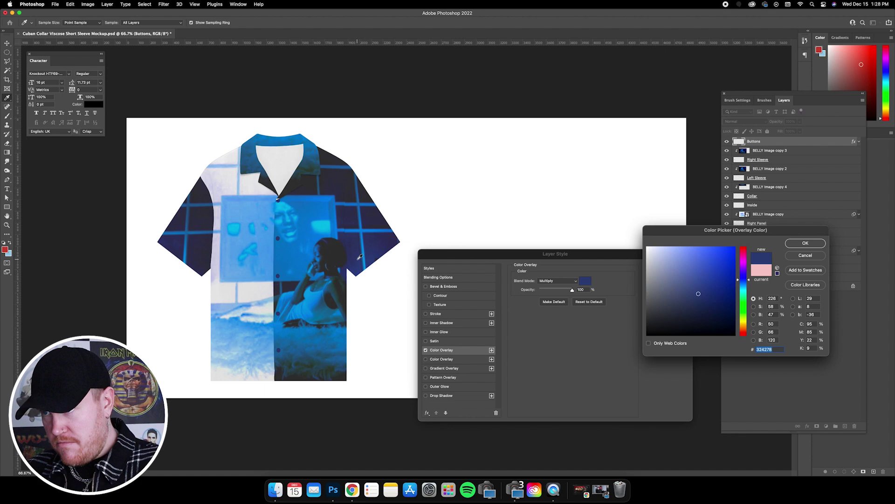
pyautogui.click(358, 252)
pyautogui.click(358, 245)
pyautogui.click(360, 239)
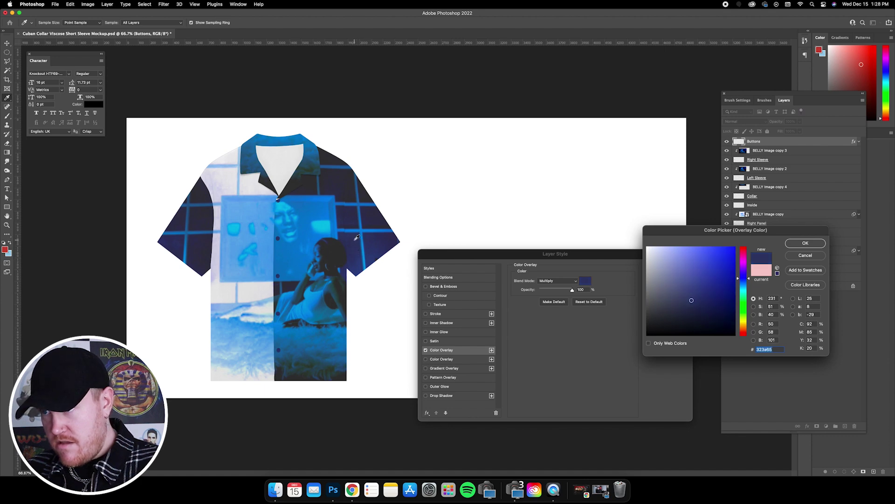
pyautogui.click(793, 243)
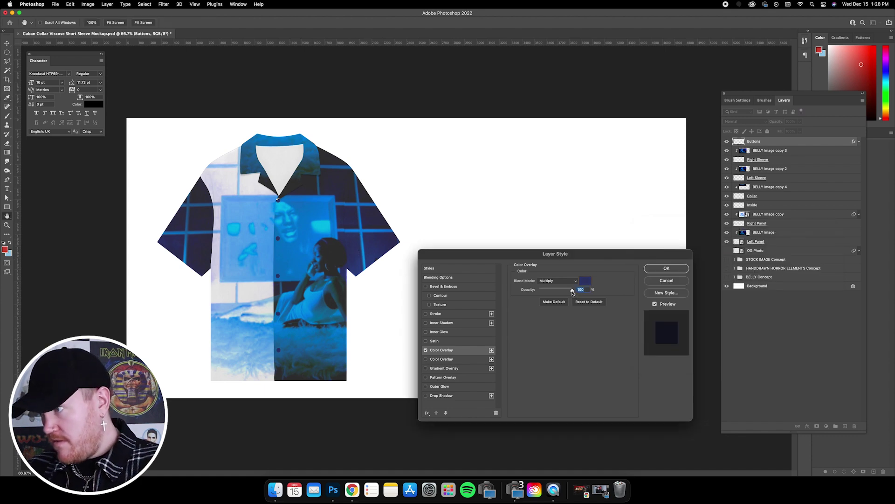
pyautogui.press('Return')
# - Shift the image clipped to the collar slightly so it covers the white sliver beside the top button
pyautogui.press('super+1')
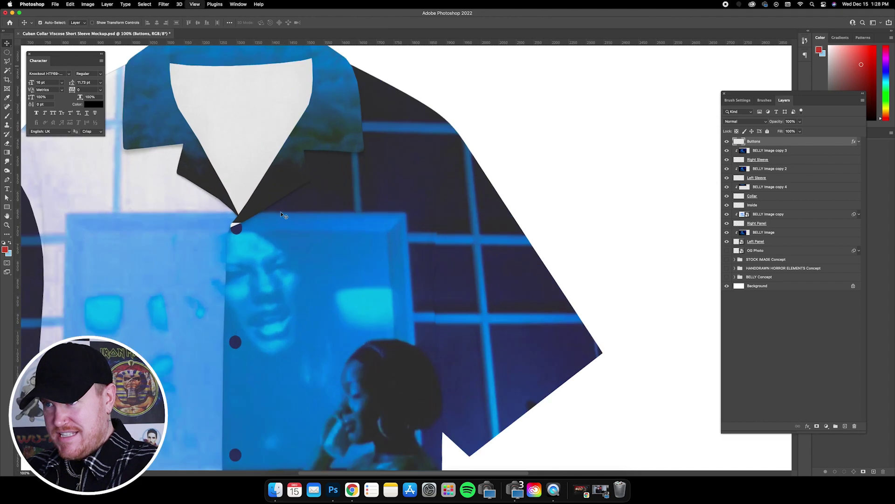
pyautogui.press('super+plus')
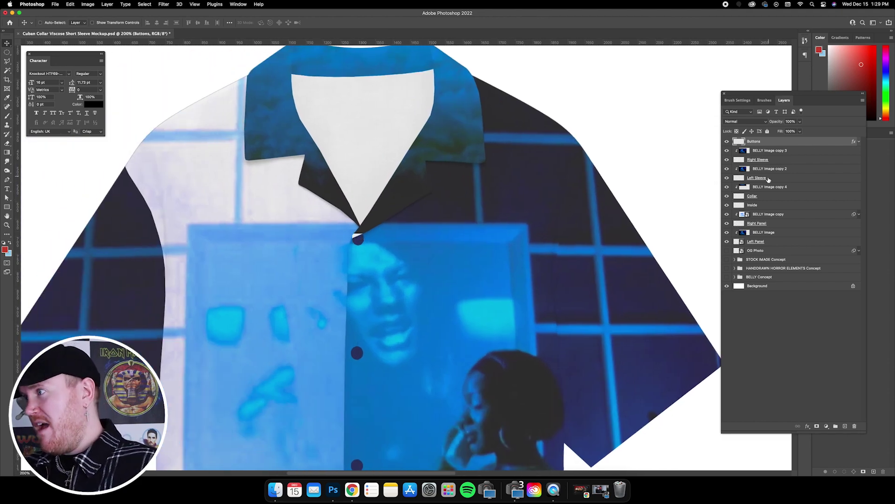
pyautogui.click(780, 188)
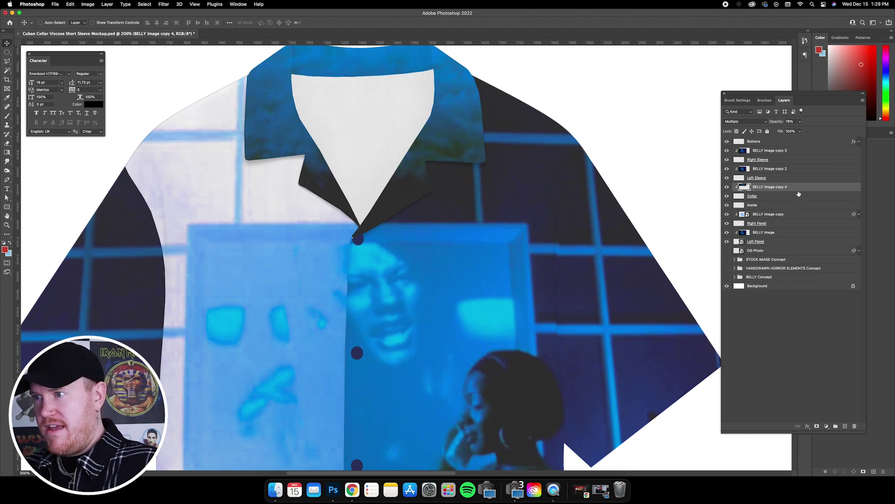
pyautogui.press('super+minus')
pyautogui.press('super+minus')
pyautogui.press('super+minus')
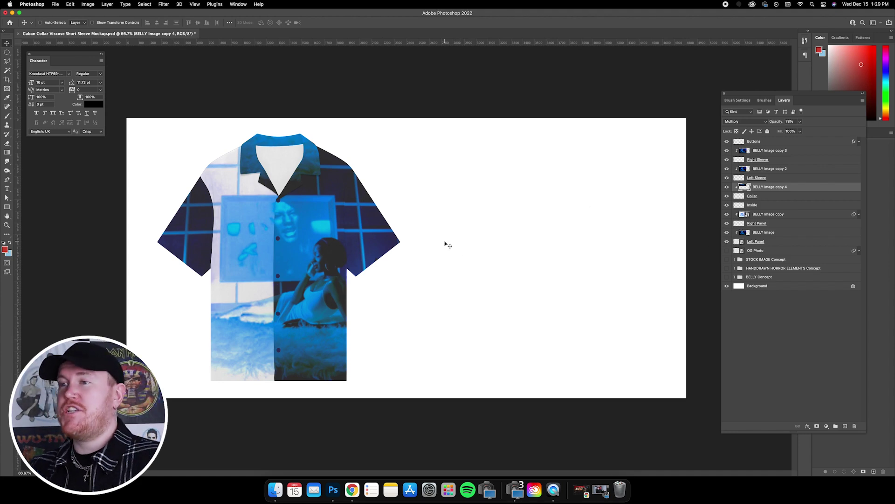
# - Duplicate the OG Photo layer, place the copy above Buttons, make it visible and open its blend mode choices
pyautogui.click(776, 252)
pyautogui.press('super+j')
pyautogui.moveTo(784, 254); pyautogui.dragTo(759, 138)
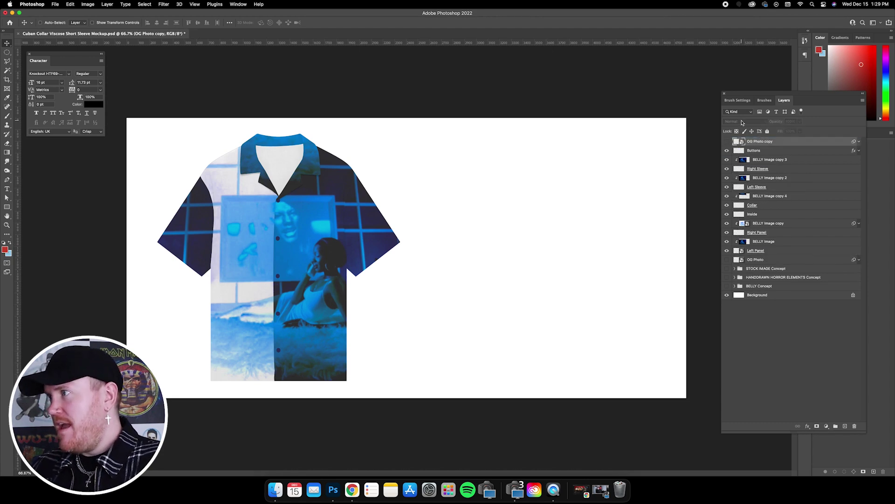
pyautogui.click(727, 143)
pyautogui.click(747, 122)
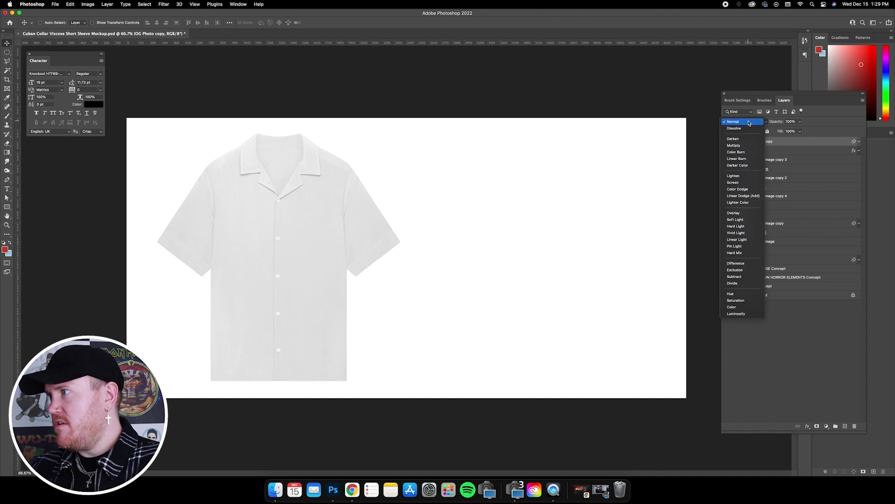
# - Set the blend mode of the OG Photo copy layer to Multiply
pyautogui.click(747, 146)
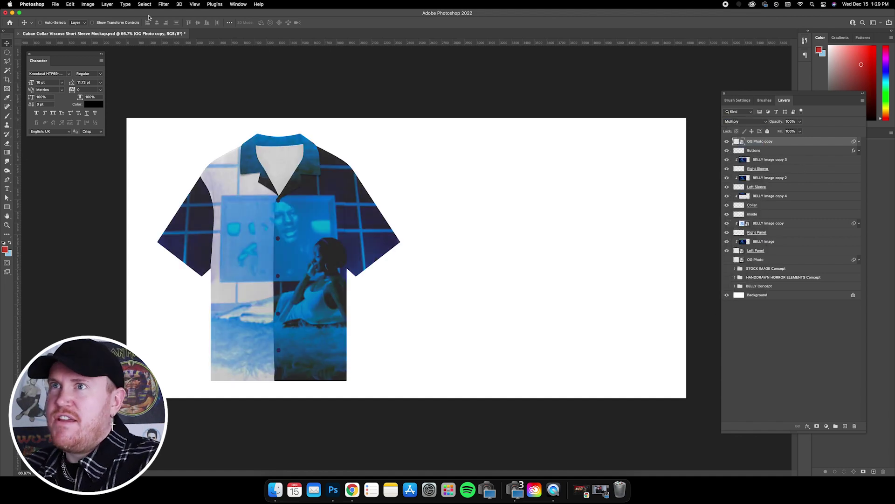
pyautogui.click(94, 4)
pyautogui.press('Escape')
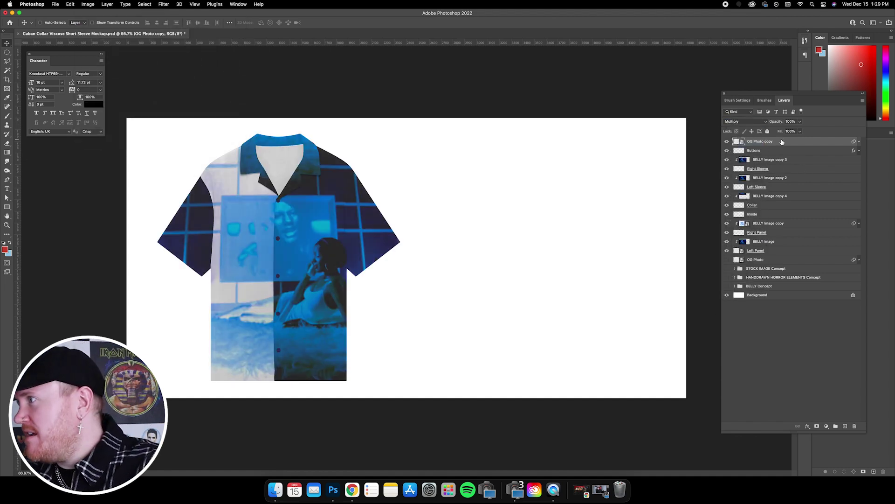
# - Adjust the upper Brightness/Contrast smart filter of the OG Photo copy layer to brightness 28 and contrast 67
pyautogui.click(859, 142)
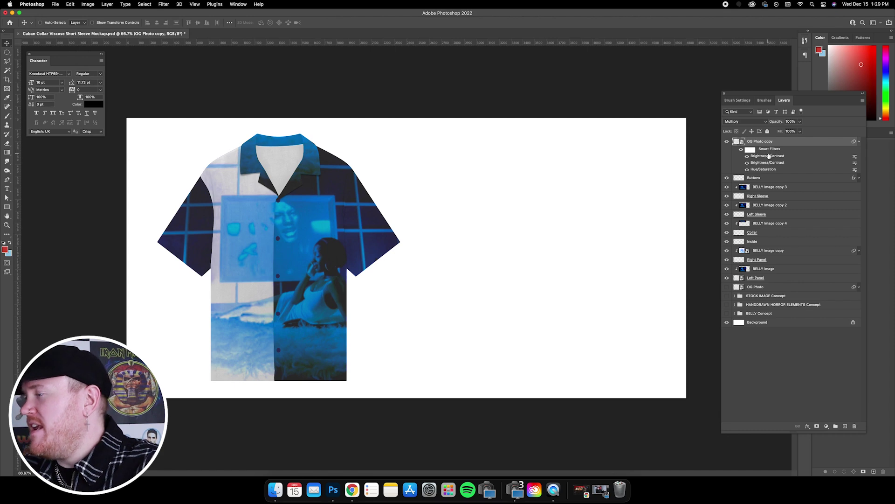
pyautogui.doubleClick(768, 157)
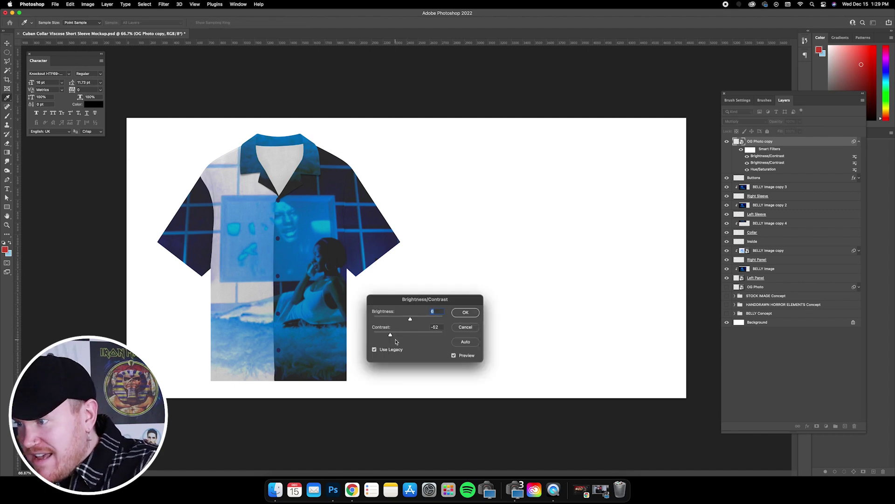
pyautogui.moveTo(391, 336); pyautogui.dragTo(418, 321)
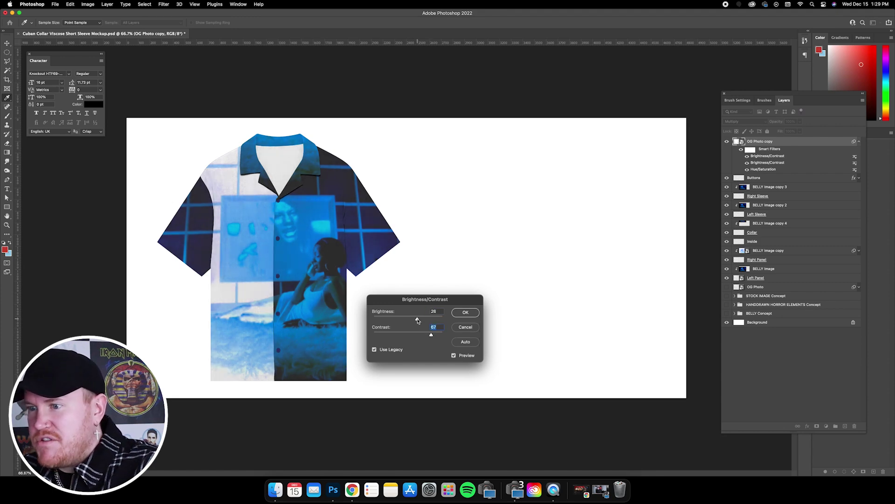
# - Duplicate the BELLY Image layer, place the copy directly above the Inside layer and clip it to that layer
pyautogui.click(769, 294)
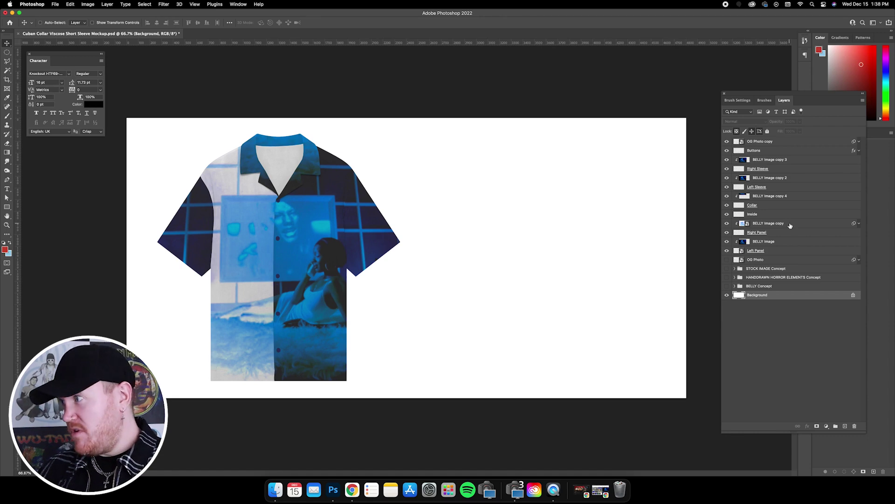
pyautogui.click(785, 243)
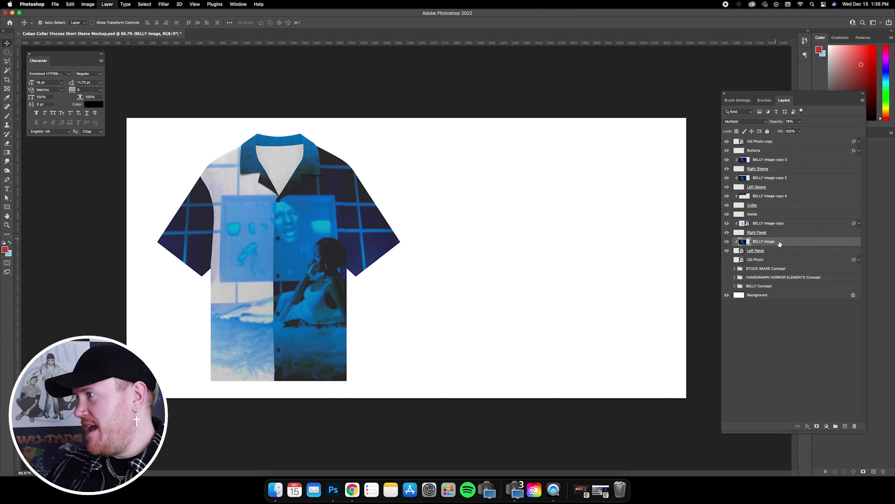
pyautogui.press('super+j')
pyautogui.moveTo(792, 243); pyautogui.dragTo(788, 209)
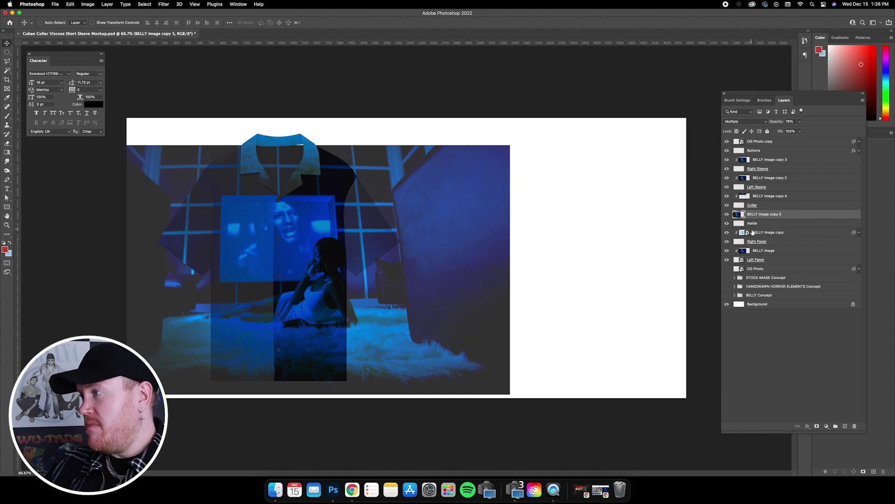
pyautogui.rightClick(791, 218)
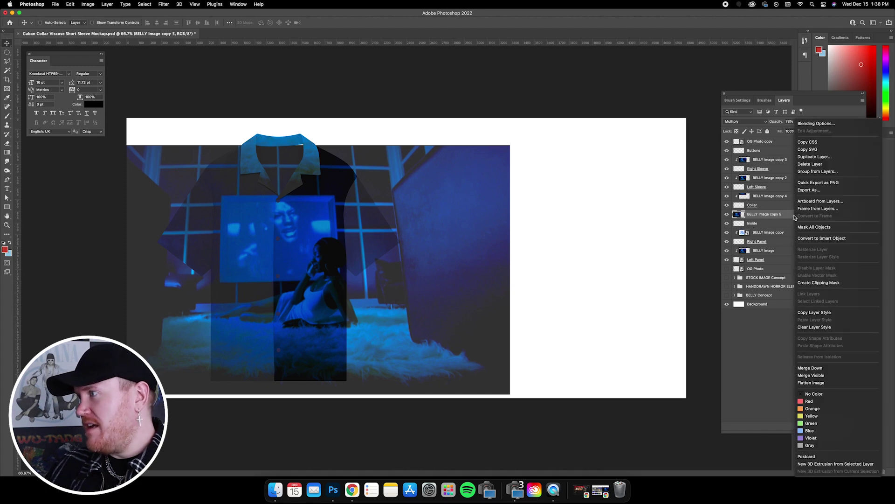
pyautogui.click(815, 283)
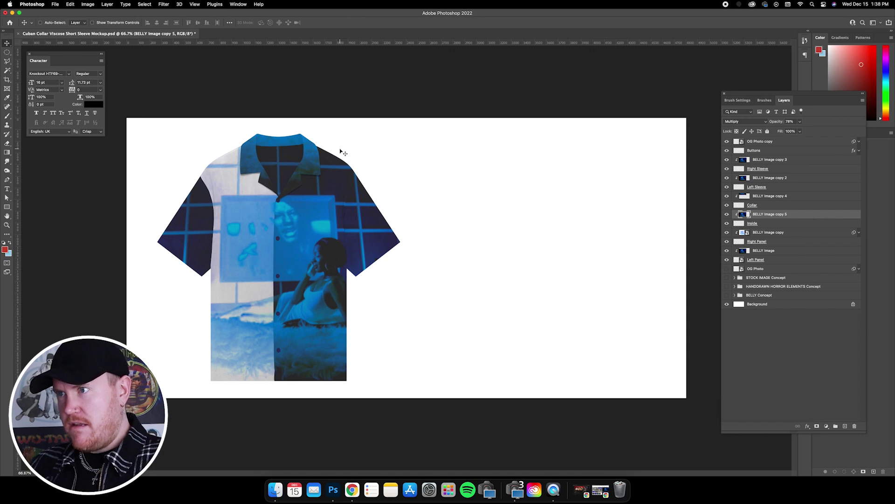
# - Nudge the image copy clipped to the Inside layer and stretch its top edge slightly upward within the shirt's neck opening
pyautogui.moveTo(321, 160); pyautogui.dragTo(320, 160)
pyautogui.moveTo(320, 162); pyautogui.dragTo(320, 161)
pyautogui.press('super+t')
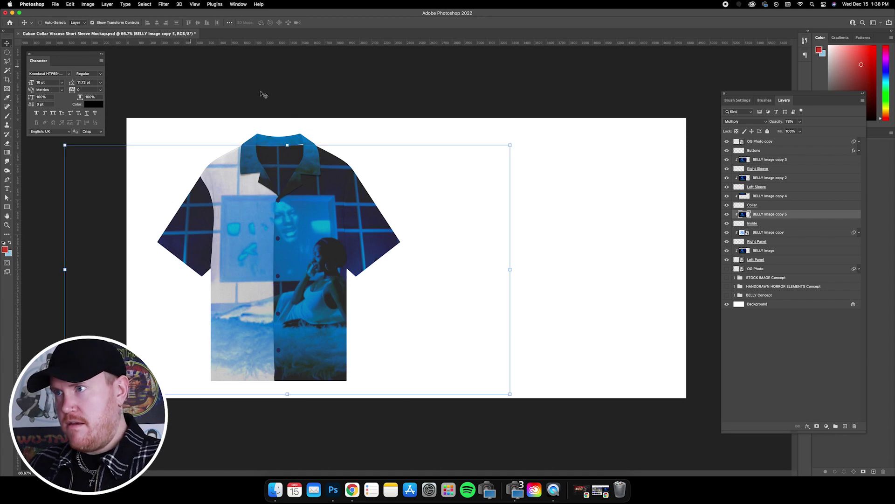
pyautogui.moveTo(287, 144); pyautogui.dragTo(287, 142)
pyautogui.press('Return')
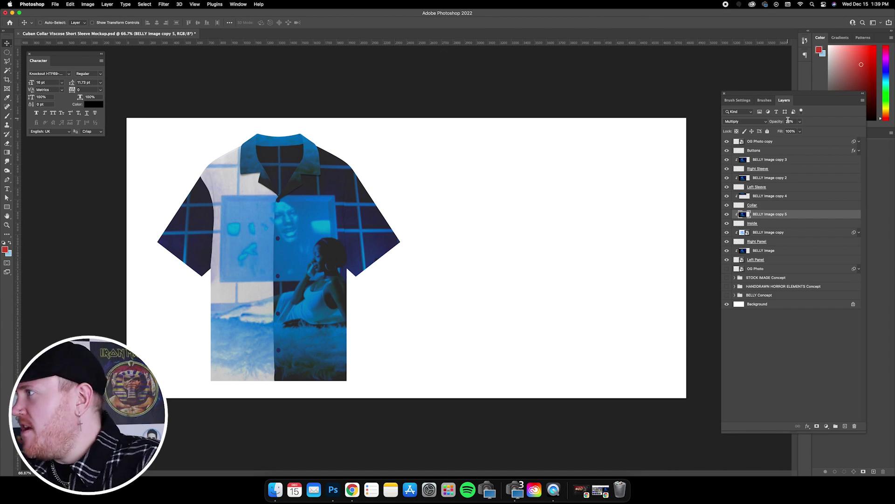
# - Lower the opacity of the image copy clipped to the Inside layer to about 27%
pyautogui.moveTo(801, 122); pyautogui.dragTo(784, 130)
pyautogui.click(416, 168)
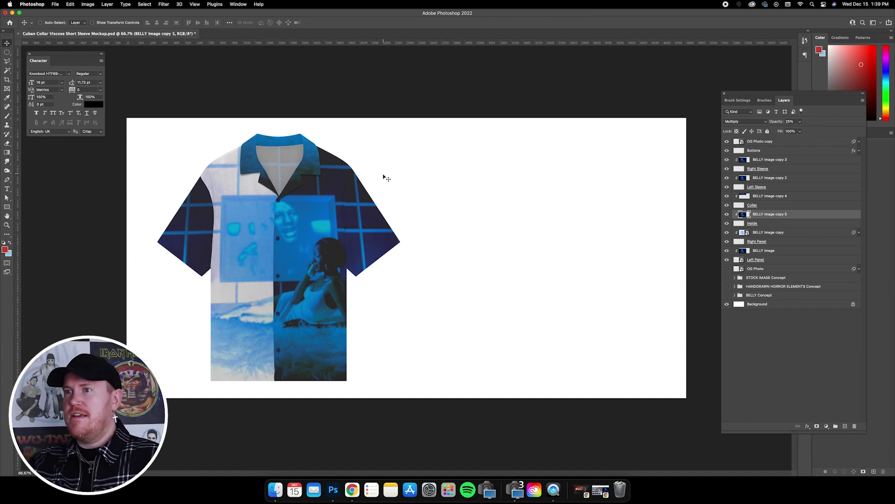
pyautogui.click(800, 122)
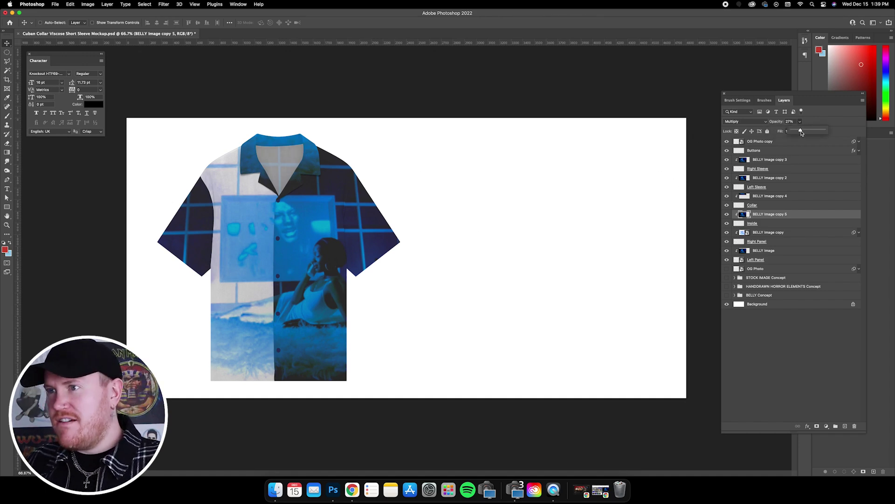
pyautogui.moveTo(801, 132); pyautogui.dragTo(802, 132)
pyautogui.click(488, 198)
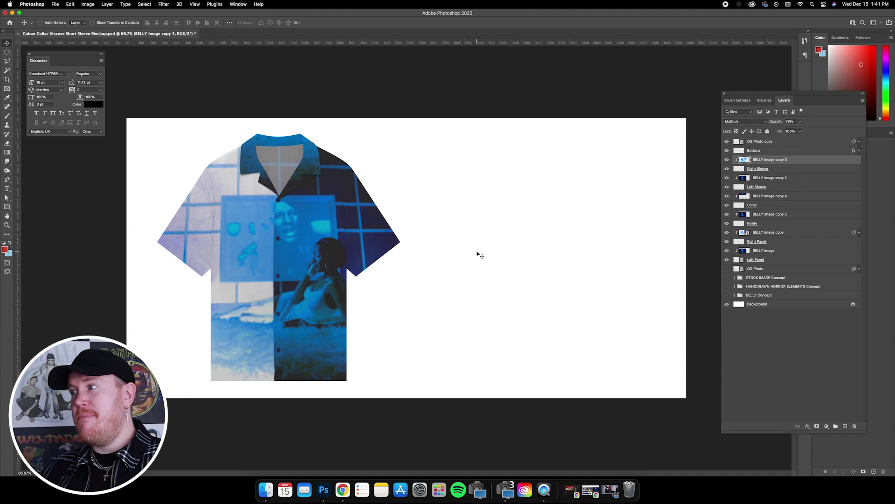
# - Show the BELLY Concept group to examine its front and back shirt mockup, and hide it again
pyautogui.click(727, 295)
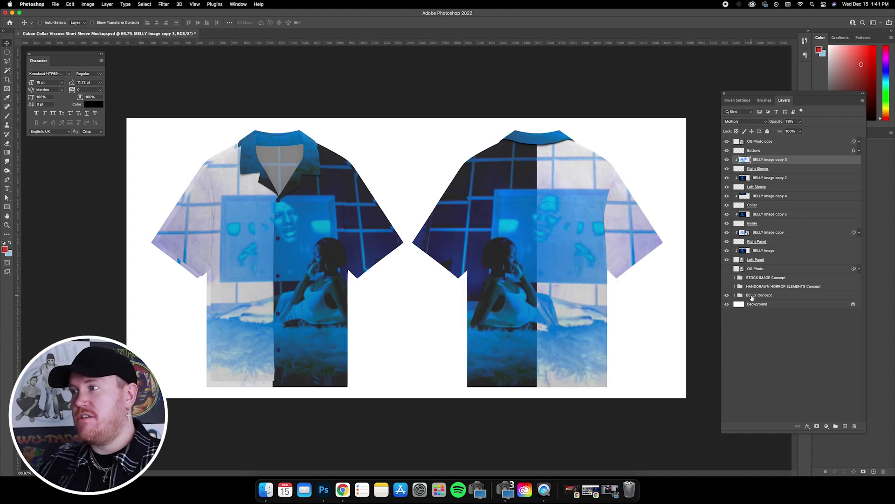
pyautogui.click(741, 296)
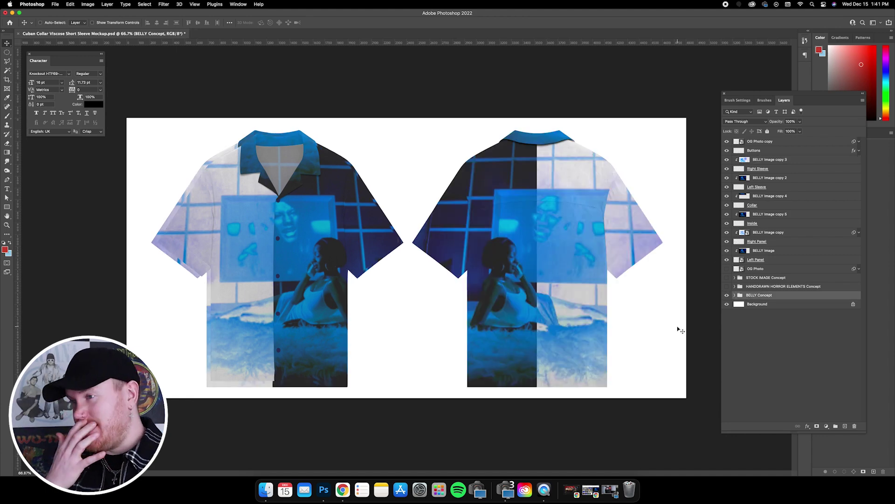
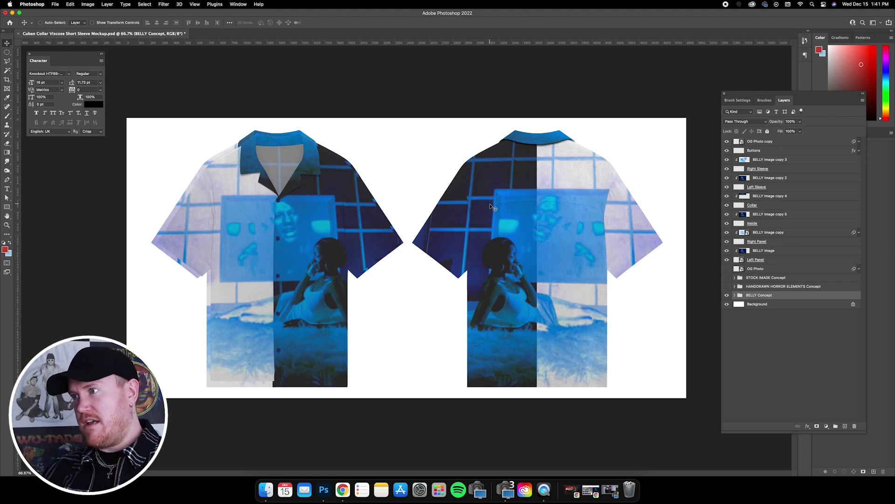
pyautogui.click(727, 295)
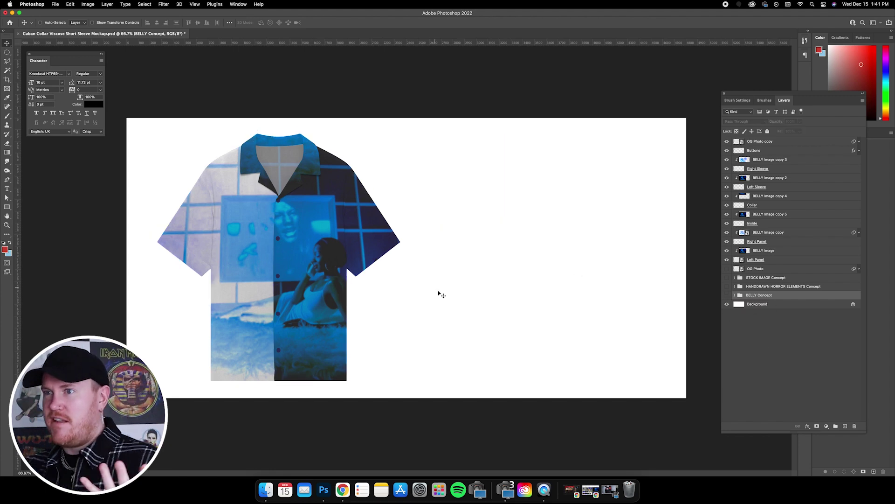
# - Group all shirt layers from OG Photo up to OG Photo copy, and duplicate the group with the copy's layers expanded
pyautogui.click(769, 332)
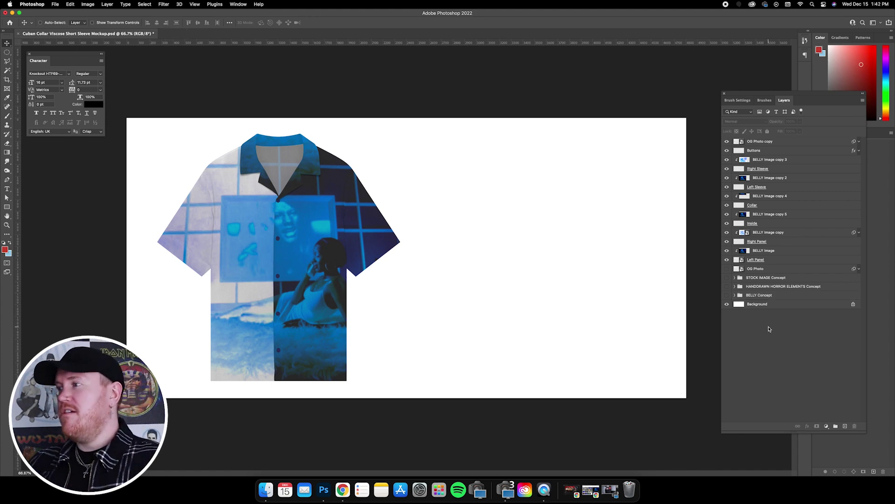
pyautogui.click(756, 270)
pyautogui.keyDown('shift'); pyautogui.click(767, 141); pyautogui.keyUp('shift')
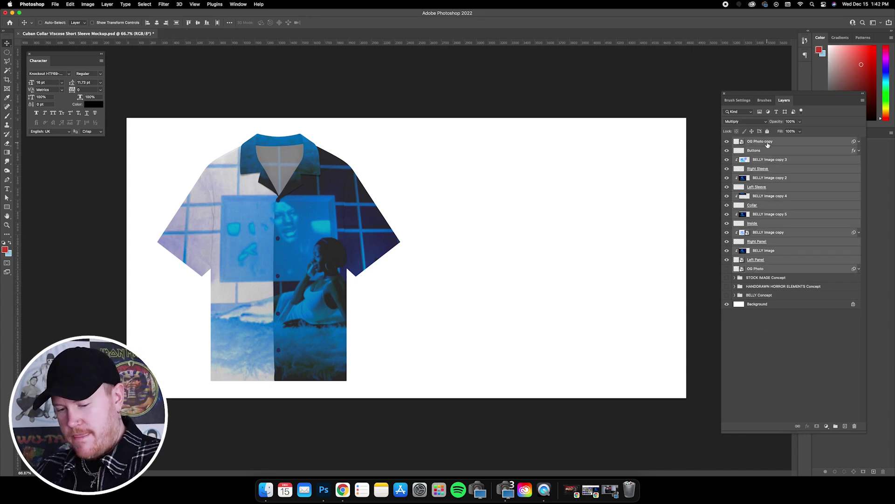
pyautogui.click(772, 270)
pyautogui.keyDown('shift'); pyautogui.click(768, 142); pyautogui.keyUp('shift')
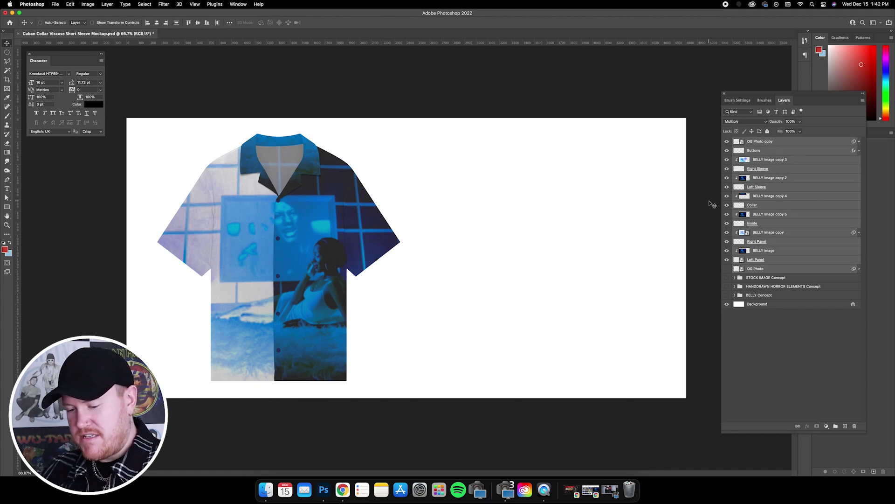
pyautogui.press('super+g')
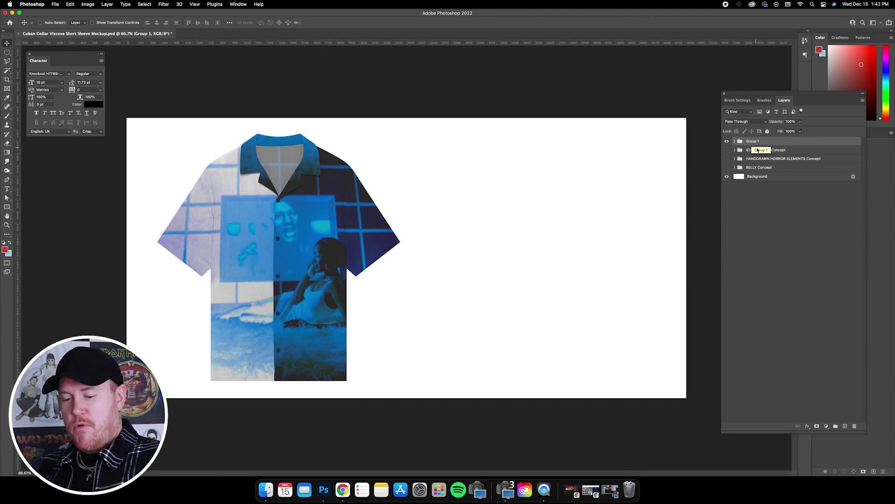
pyautogui.press('super+j')
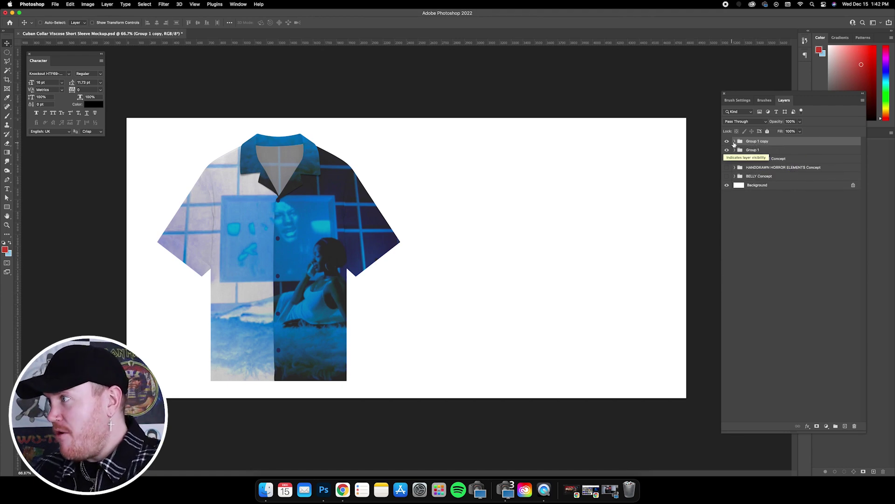
pyautogui.click(735, 142)
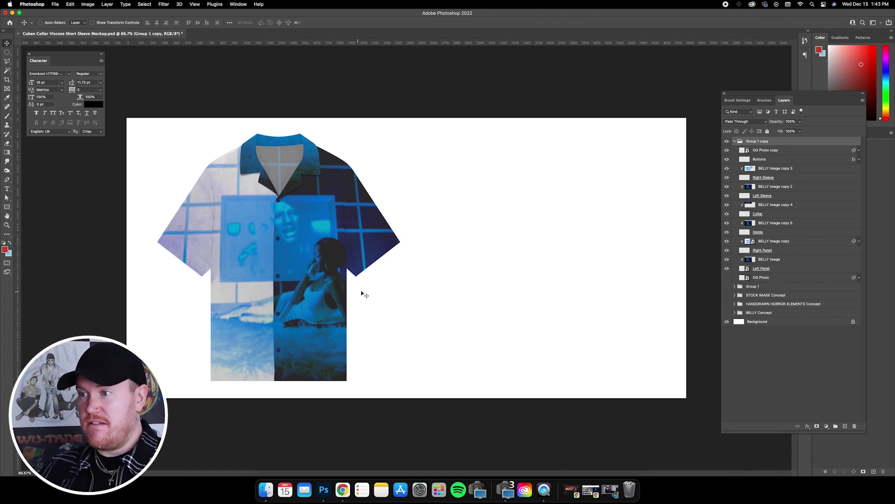
# - Create a new 12 x 12 inch document at 300 pixels per inch with a white background
pyautogui.click(55, 4)
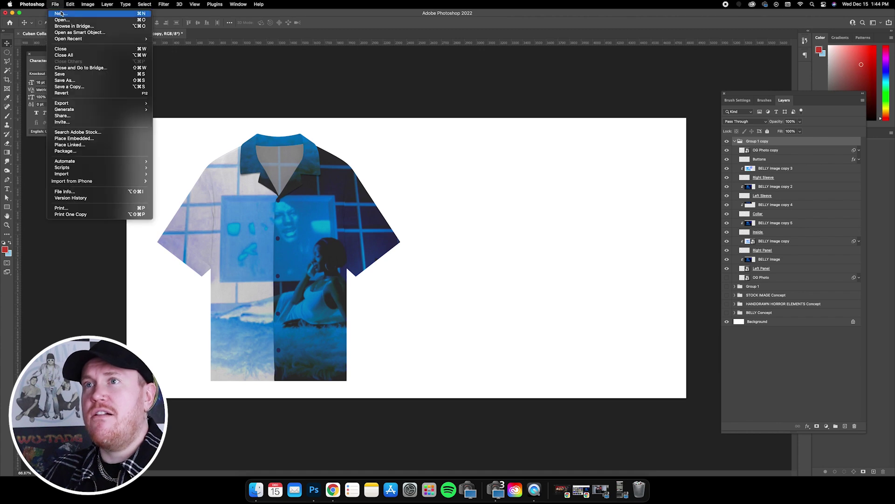
pyautogui.click(61, 13)
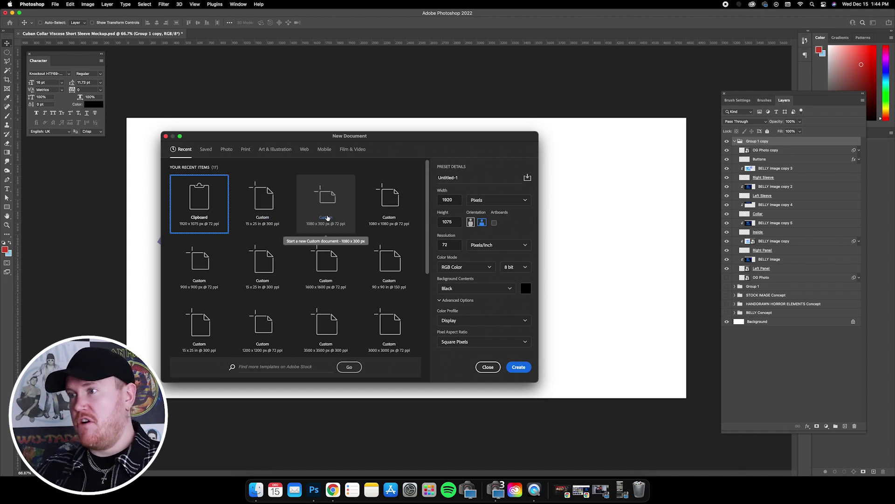
pyautogui.click(275, 210)
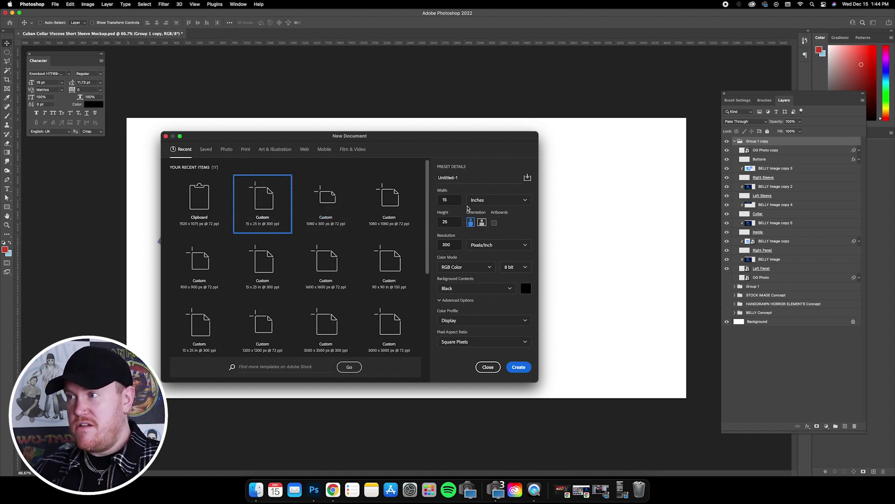
pyautogui.click(446, 200)
pyautogui.press('BackSpace')
pyautogui.write('2')
pyautogui.press('Tab')
pyautogui.write('12')
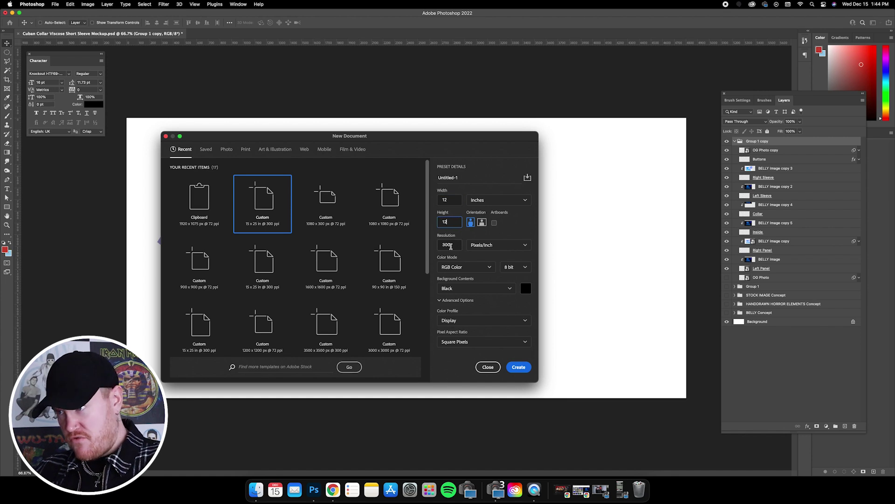
pyautogui.click(466, 289)
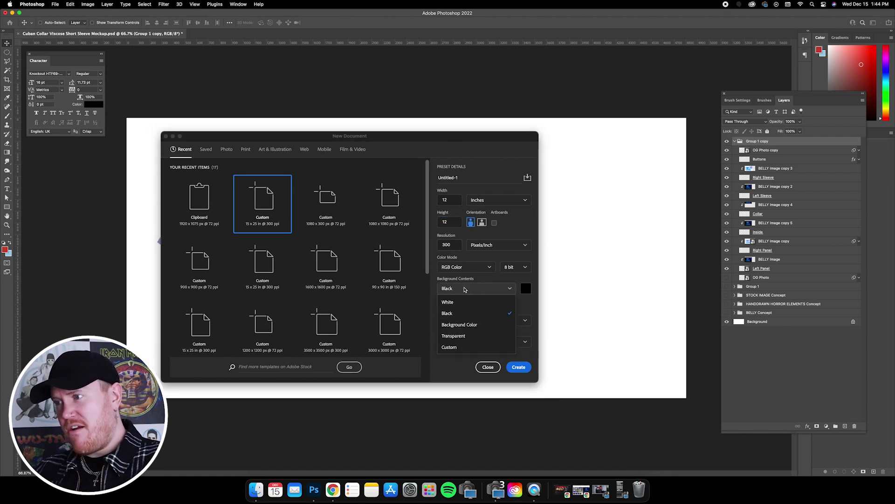
pyautogui.click(460, 303)
pyautogui.click(519, 366)
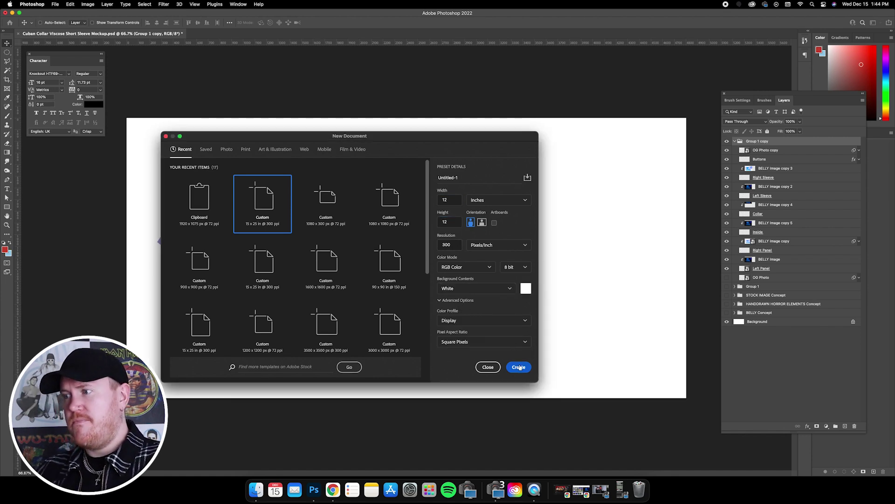
pyautogui.press('super+minus')
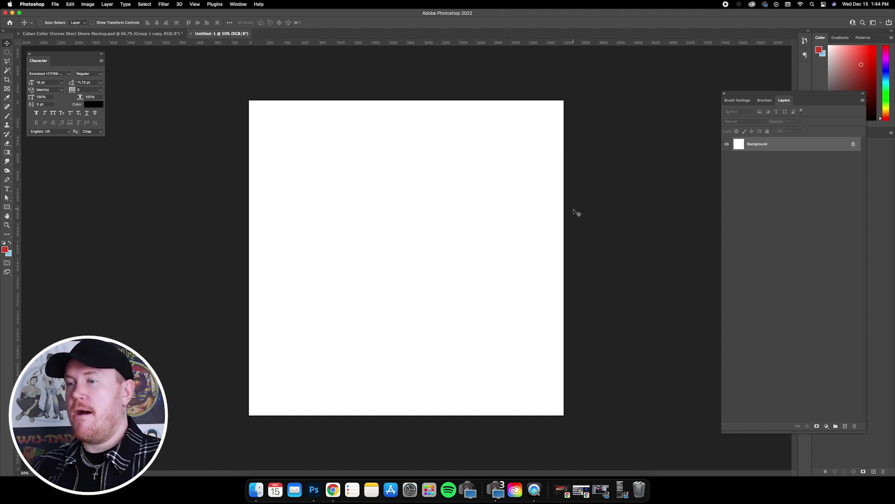
# - Open Handdrawn Horror Pattern.psd from the desktop in Photoshop
pyautogui.click(13, 12)
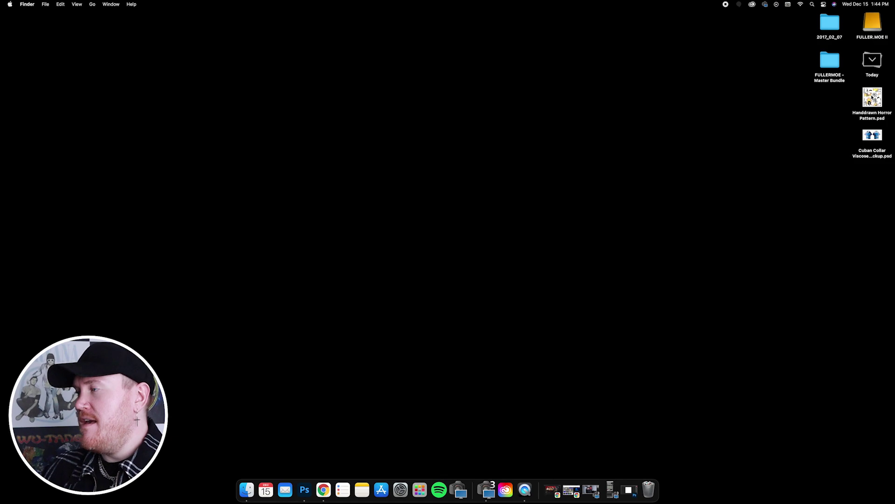
pyautogui.moveTo(873, 97); pyautogui.dragTo(305, 490)
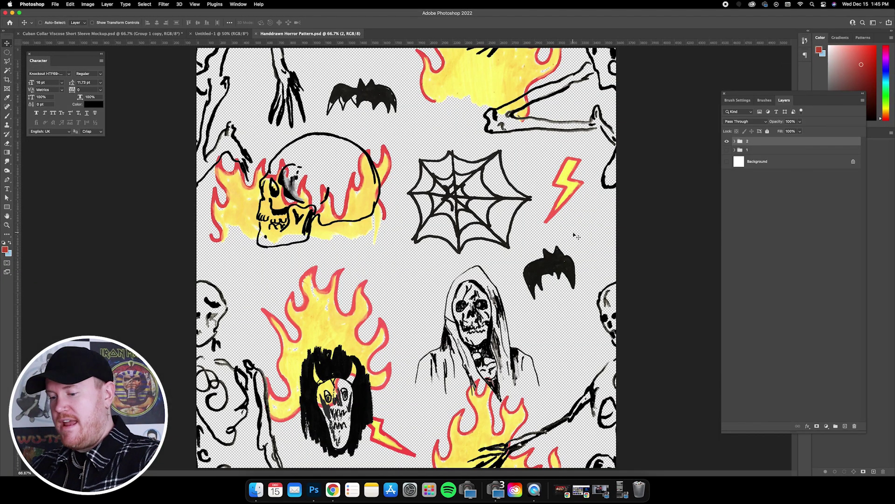
pyautogui.press('super+minus')
pyautogui.press('super+minus')
pyautogui.press('super+equal')
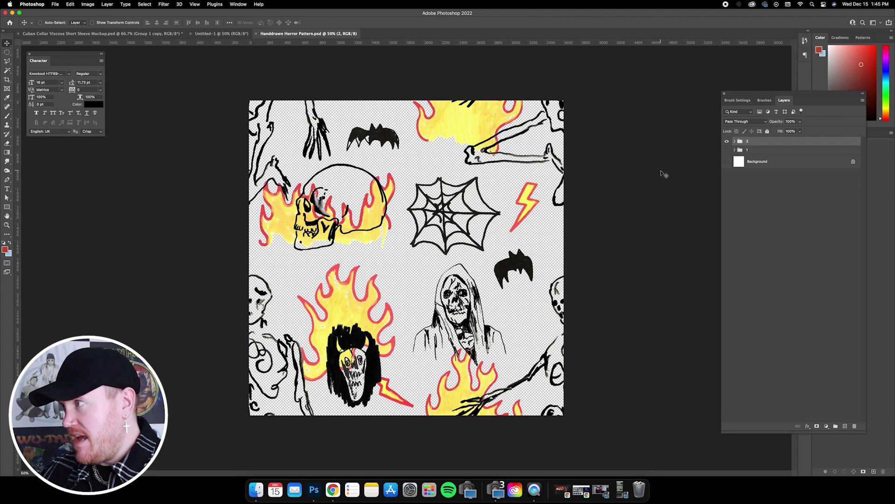
# - Hide group 2 and show group 1 in the horror pattern document
pyautogui.click(726, 140)
pyautogui.click(726, 149)
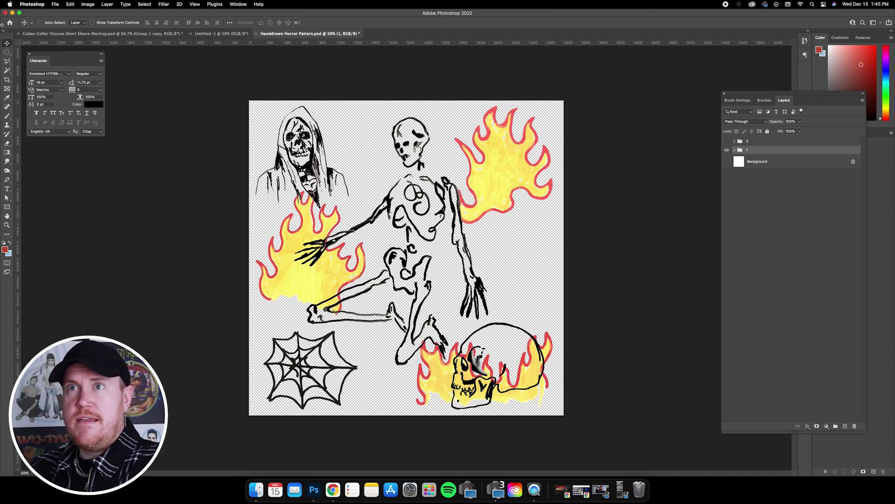
# - Switch to Finder and open 01 - Main Elements inside Handdrawn Horror Elements (Vol. 1) of the FULLERMOE - Master Bundle folder
pyautogui.click(13, 13)
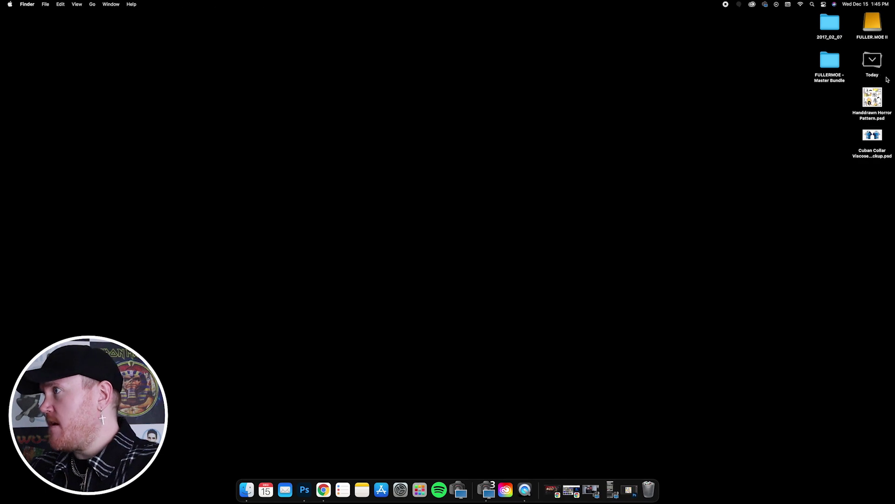
pyautogui.doubleClick(835, 59)
pyautogui.moveTo(322, 89); pyautogui.dragTo(352, 86)
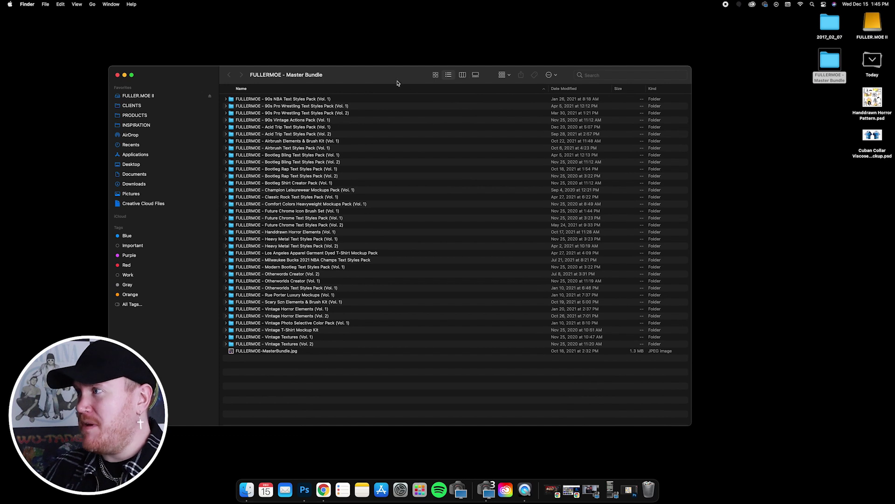
pyautogui.moveTo(394, 79); pyautogui.dragTo(403, 80)
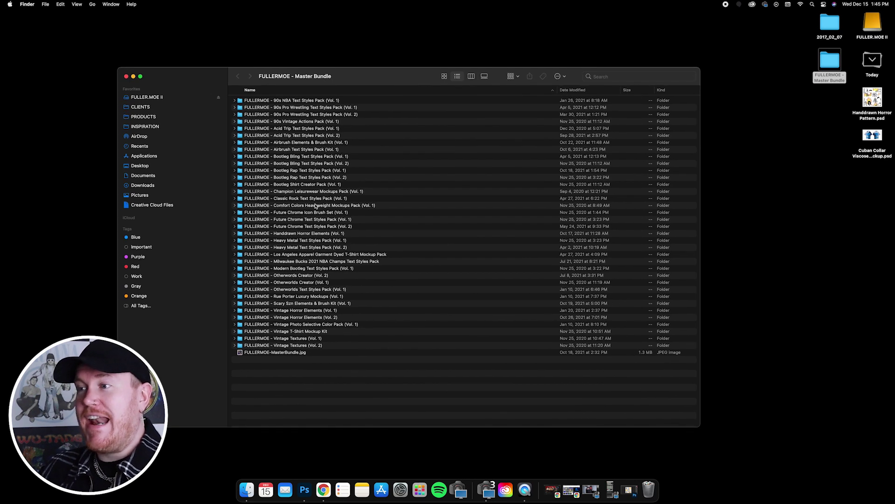
pyautogui.doubleClick(360, 233)
pyautogui.doubleClick(250, 104)
pyautogui.doubleClick(274, 104)
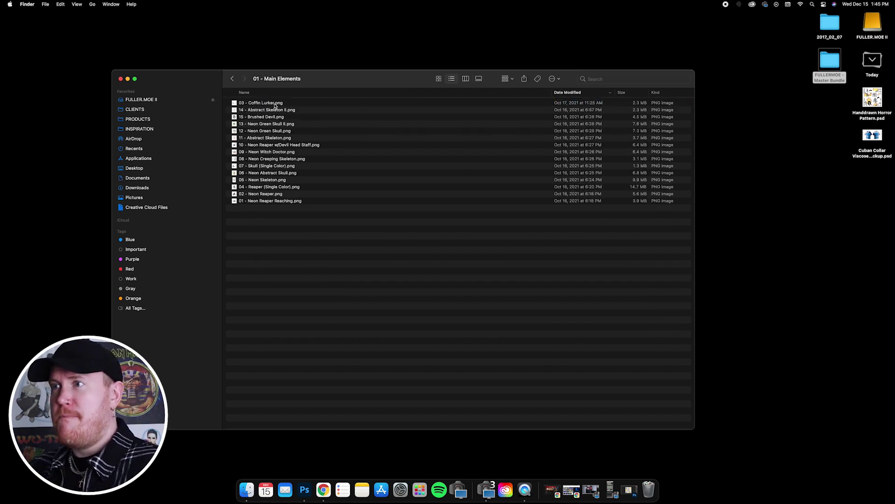
pyautogui.moveTo(339, 81); pyautogui.dragTo(423, 84)
# - Preview the hand-drawn PNG elements in sequence from 03 - Coffin Lurker.png through 04 - Reaper (Single Color).png
pyautogui.click(373, 109)
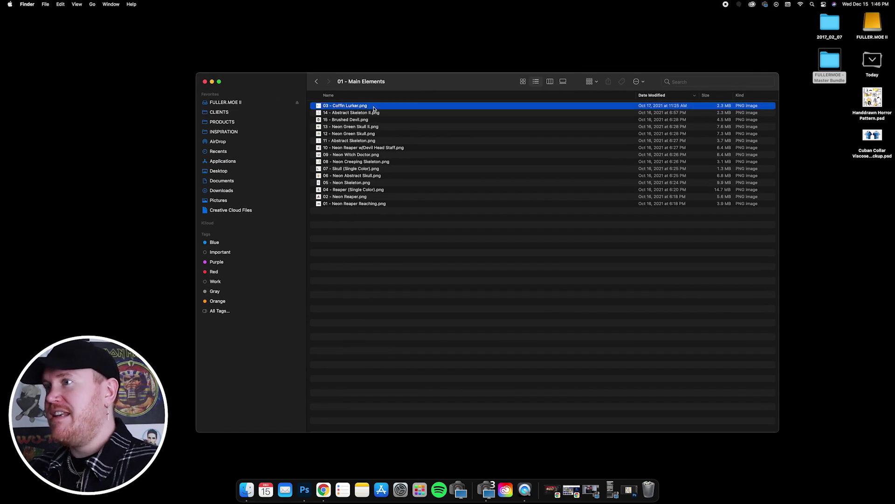
pyautogui.press('space')
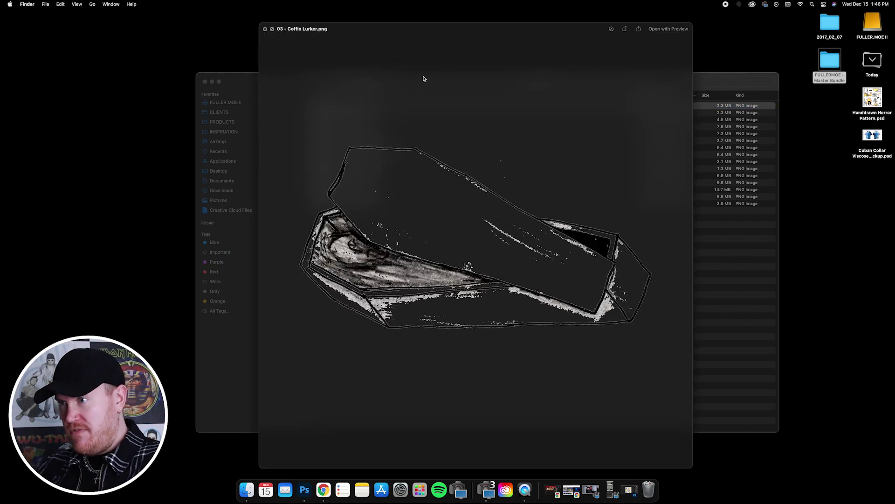
pyautogui.press('Down')
pyautogui.press('Down')
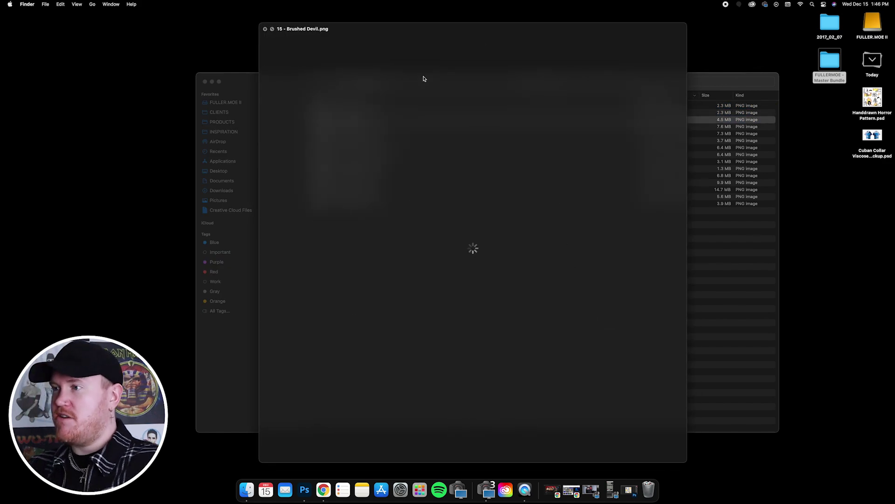
pyautogui.press('Down')
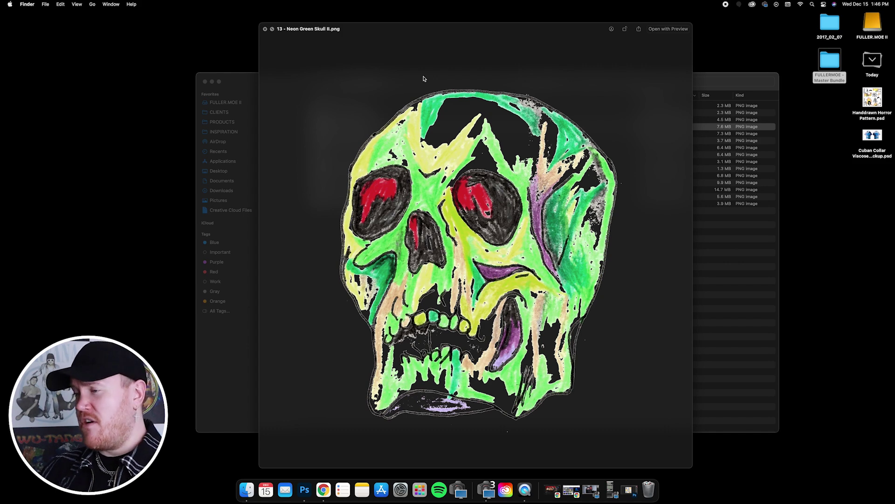
pyautogui.press('Down')
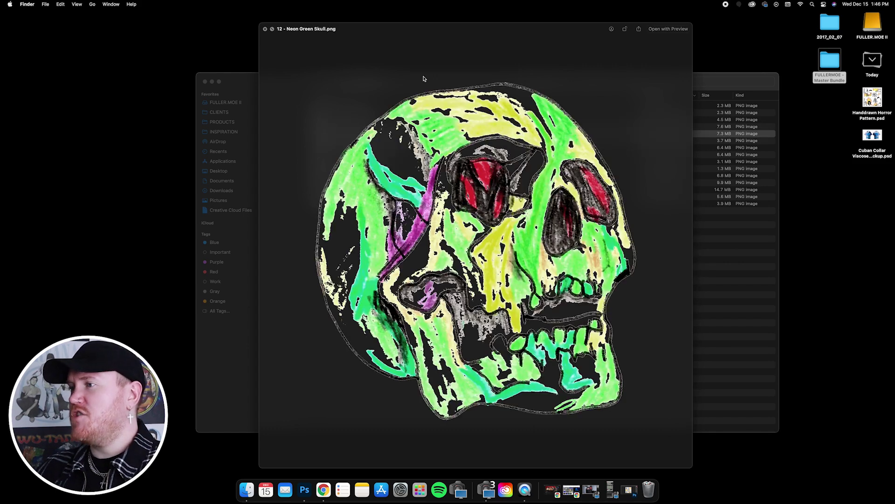
pyautogui.press('Down')
pyautogui.press('Down')
pyautogui.press('Down')
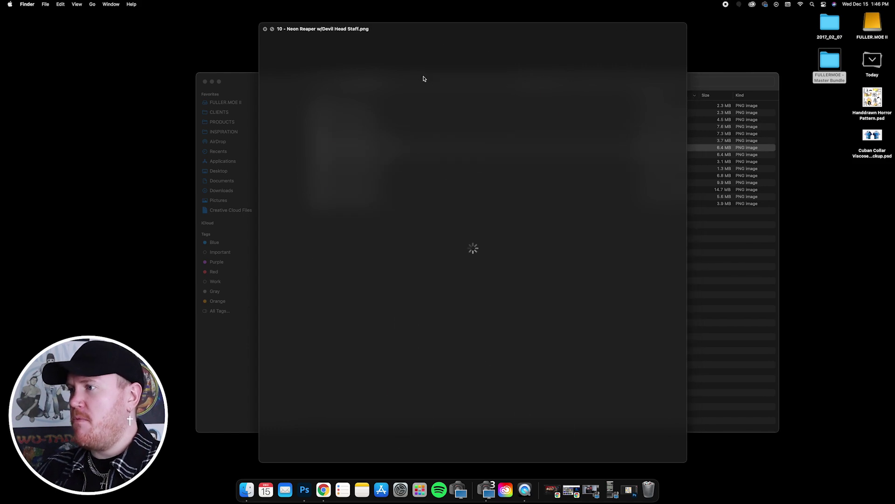
pyautogui.press('Down')
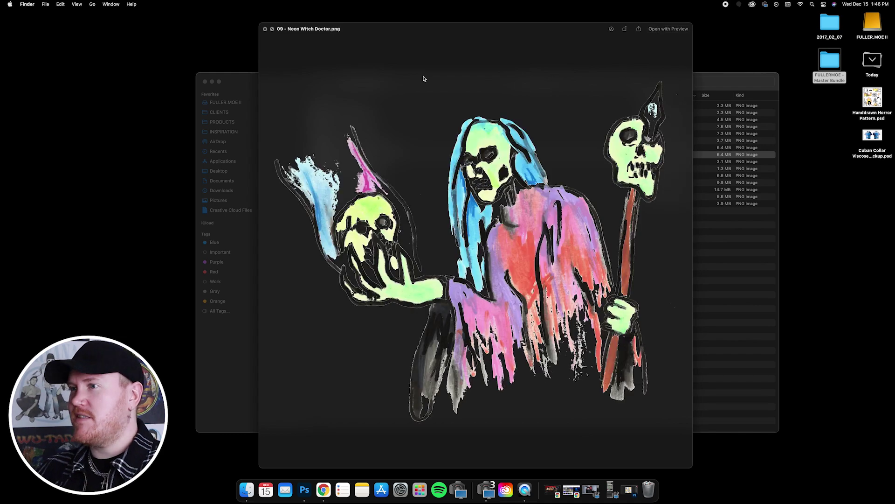
pyautogui.press('Down')
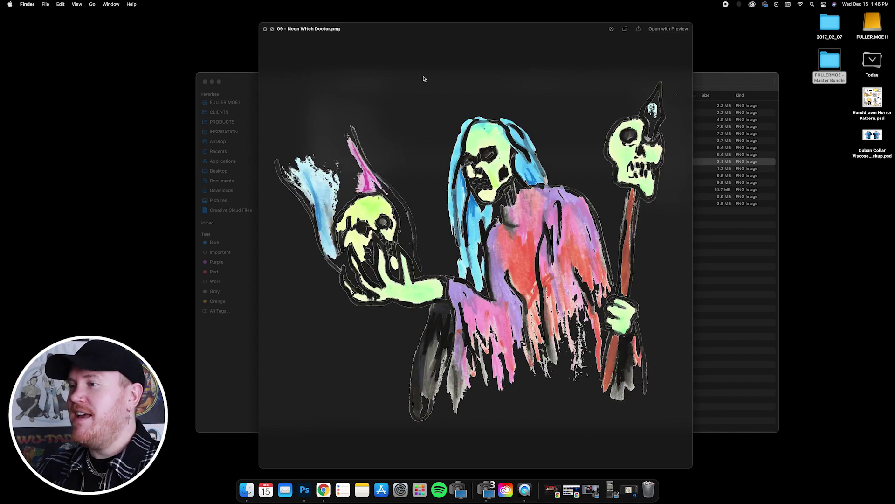
pyautogui.press('Down')
pyautogui.press('Down')
pyautogui.press('Down')
pyautogui.press('Down')
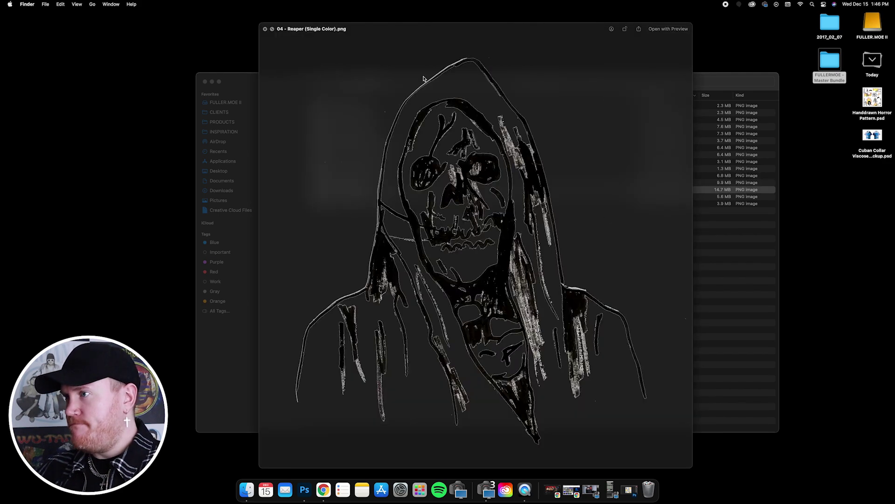
pyautogui.press('space')
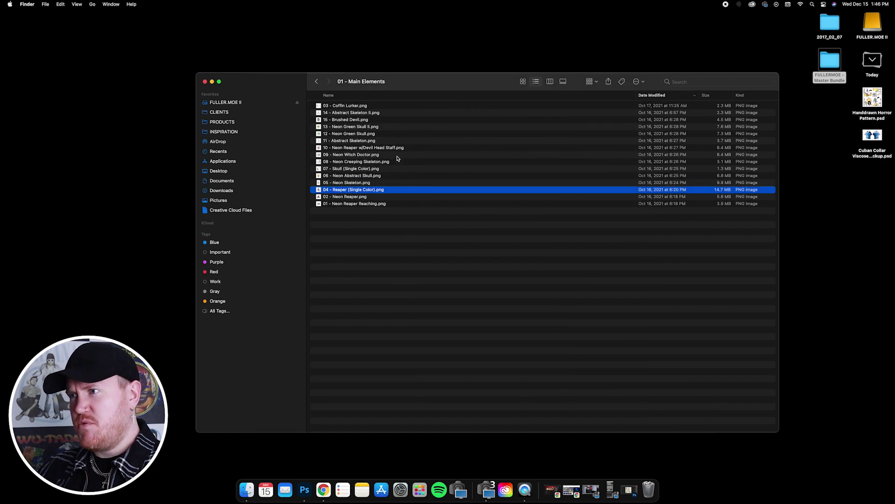
# - Open 04 - Reaper (Single Color).png in Photoshop, and copy its artwork into Handdrawn Horror Pattern.psd as a layer above group 1
pyautogui.moveTo(365, 191); pyautogui.dragTo(305, 490)
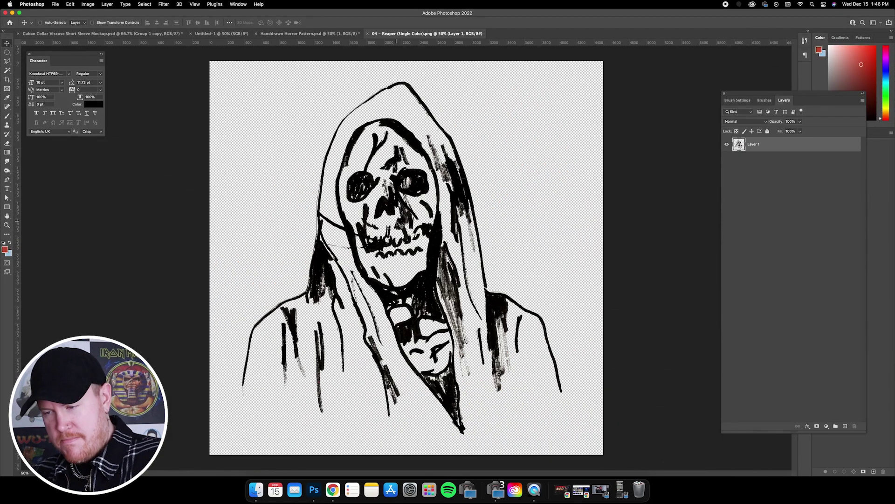
pyautogui.press('super')
pyautogui.press('super+w')
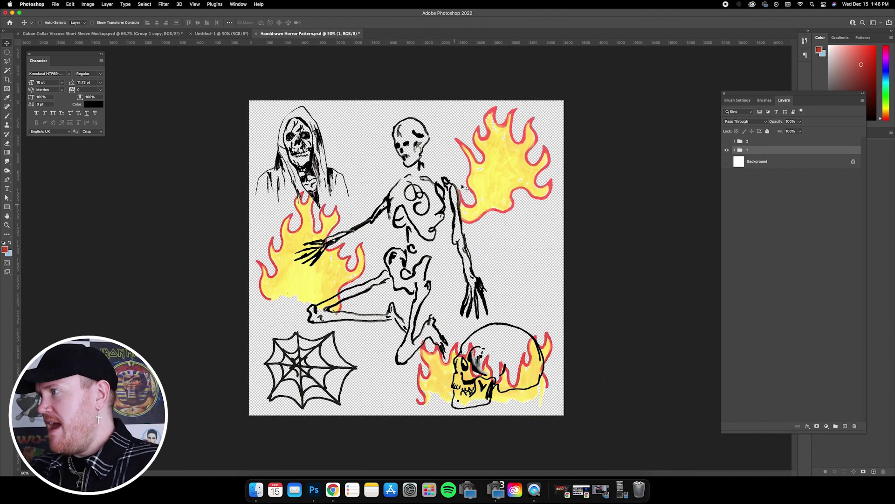
pyautogui.press('super+v')
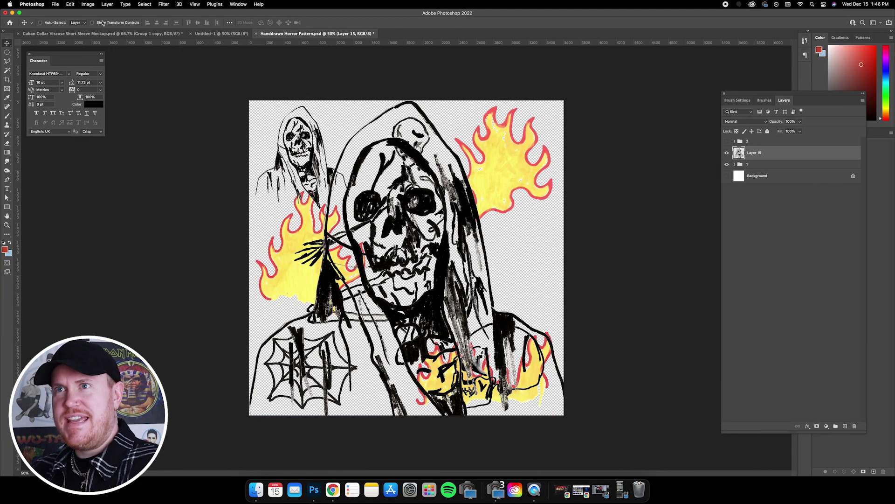
# - Turn on transform controls and convert the pasted reaper layer to a smart object
pyautogui.click(93, 23)
pyautogui.rightClick(770, 152)
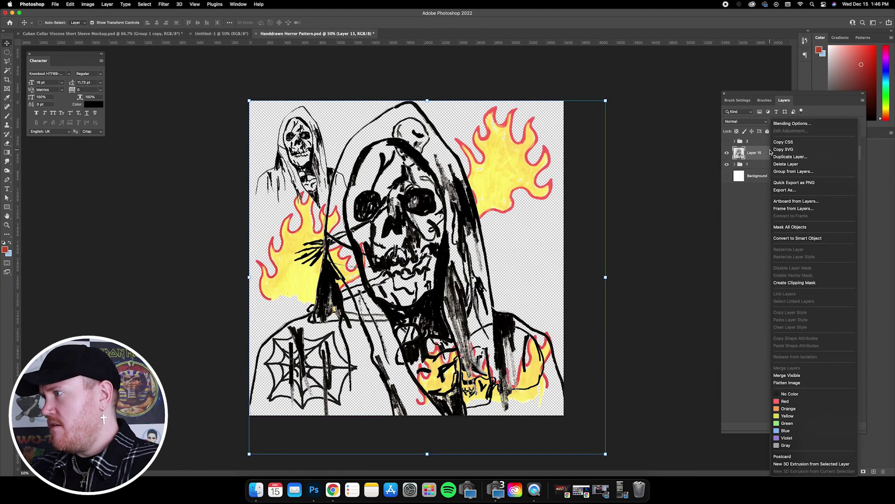
pyautogui.click(795, 238)
# - Scale the pasted reaper down over the small reaper in the artwork's upper-left corner, and hide its layer
pyautogui.press('super+t')
pyautogui.moveTo(606, 100); pyautogui.dragTo(396, 141)
pyautogui.moveTo(376, 170); pyautogui.dragTo(334, 134)
pyautogui.moveTo(355, 200)
pyautogui.mouseDown()
pyautogui.moveTo(360, 194)
pyautogui.moveTo(362, 205)
pyautogui.mouseUp()
pyautogui.click(7, 43)
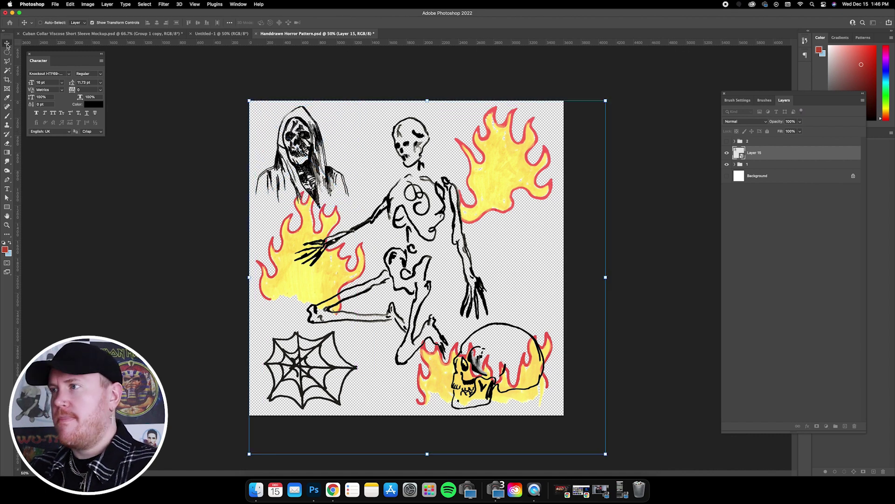
pyautogui.click(726, 156)
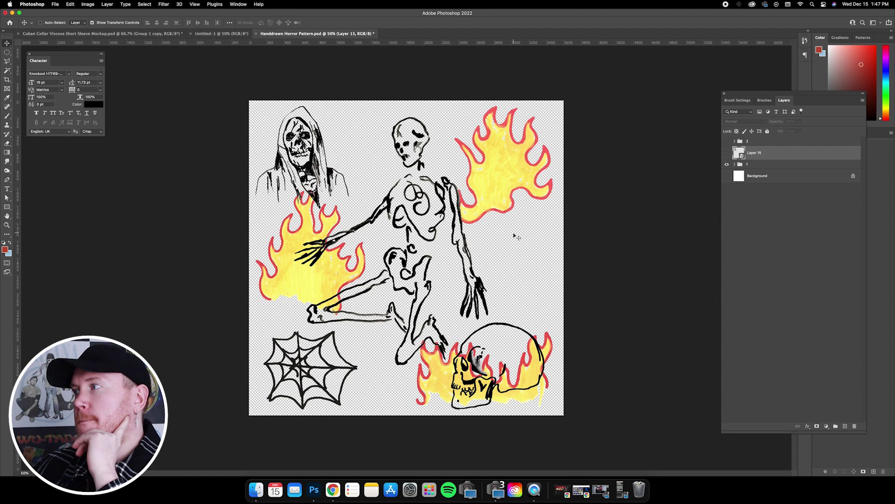
# - Duplicate group 1 with the original hidden, and merge the copy into a single layer
pyautogui.click(754, 166)
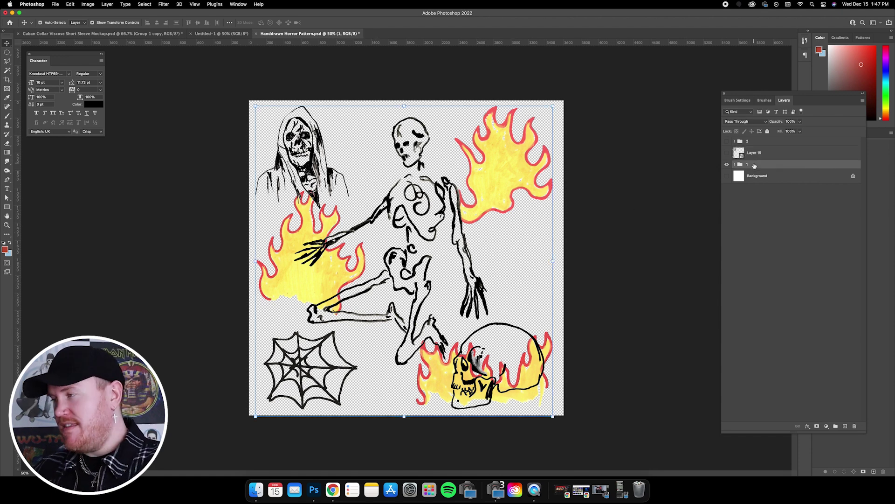
pyautogui.press('super+j')
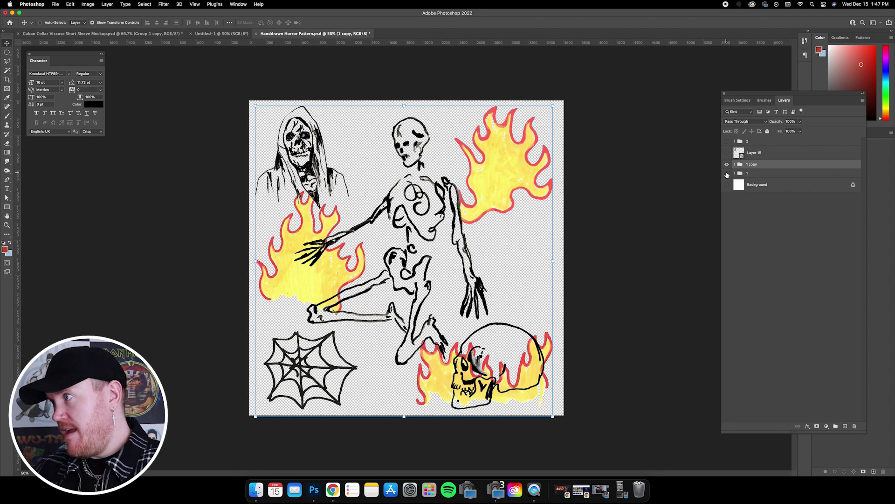
pyautogui.rightClick(770, 169)
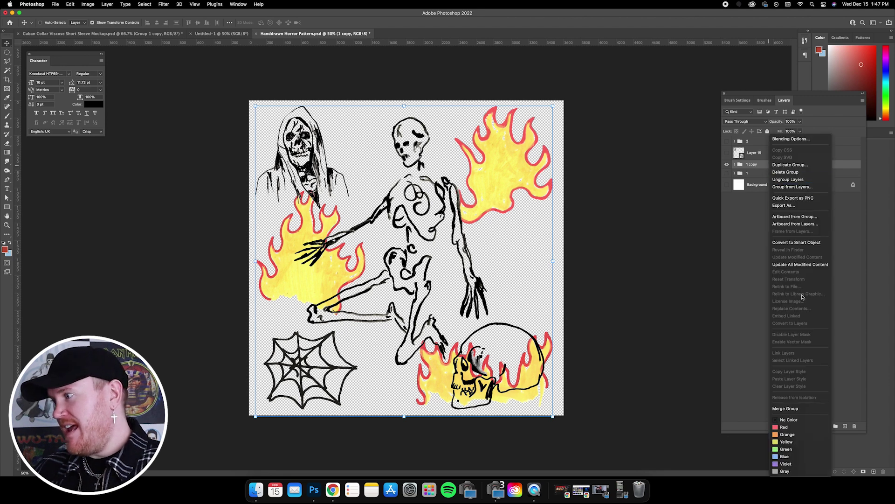
pyautogui.click(786, 408)
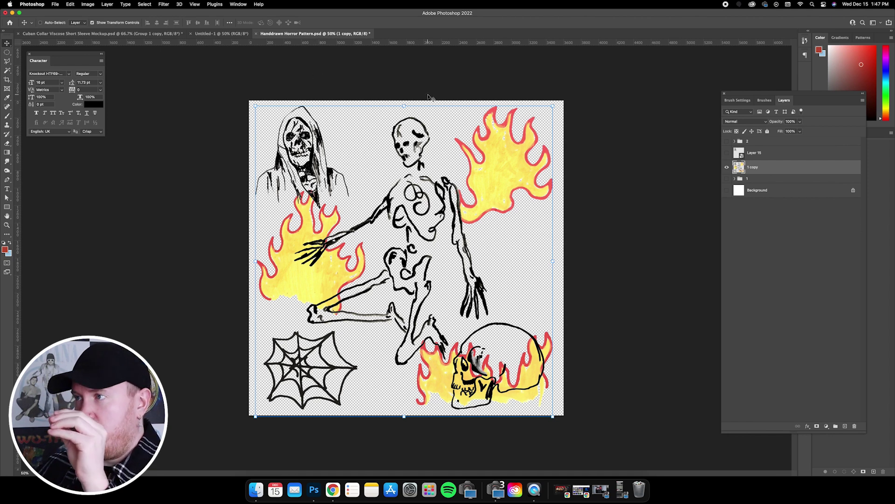
# - Check the document's width and height in inches and pixels in Image Size, leaving the size unchanged
pyautogui.click(88, 4)
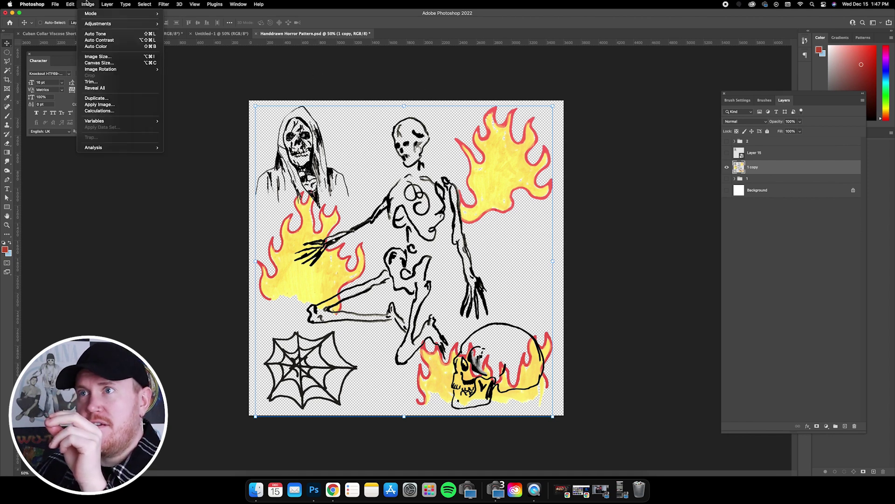
pyautogui.click(98, 57)
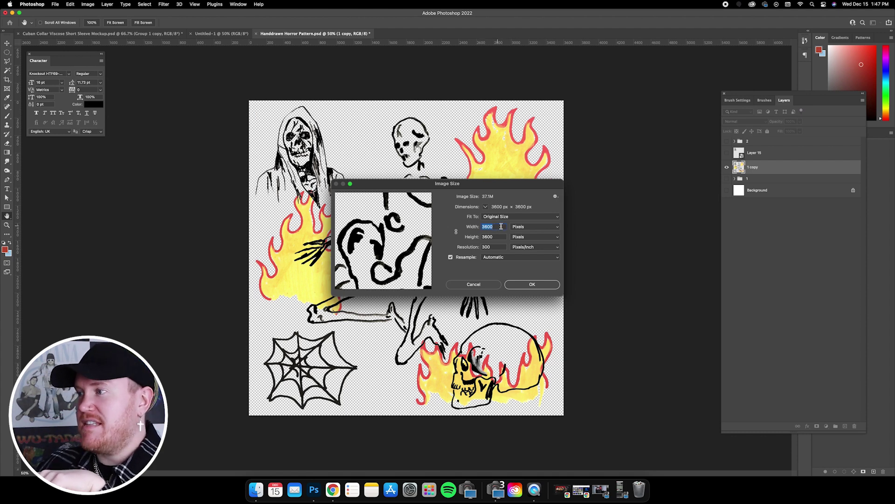
pyautogui.click(533, 227)
pyautogui.click(531, 233)
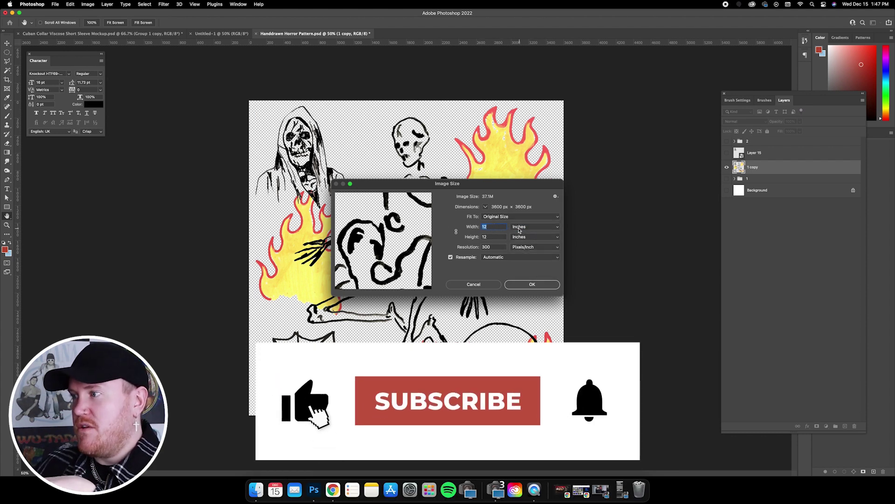
pyautogui.click(524, 229)
pyautogui.click(522, 222)
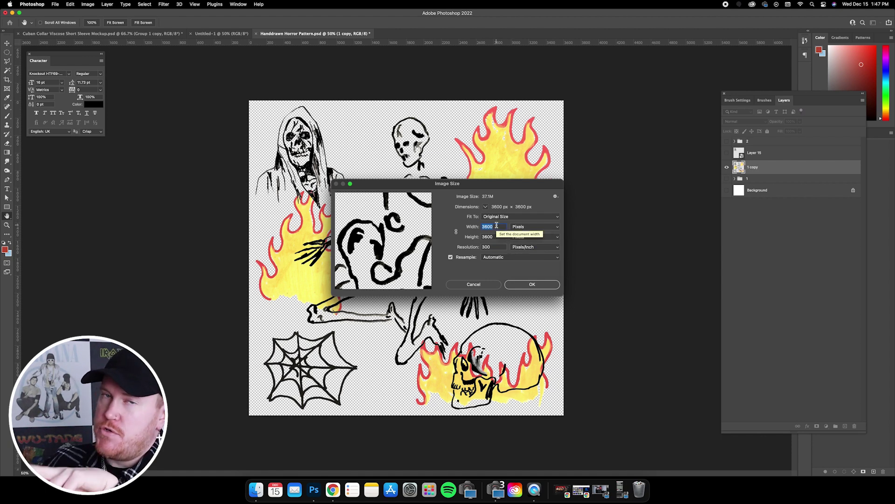
pyautogui.click(481, 285)
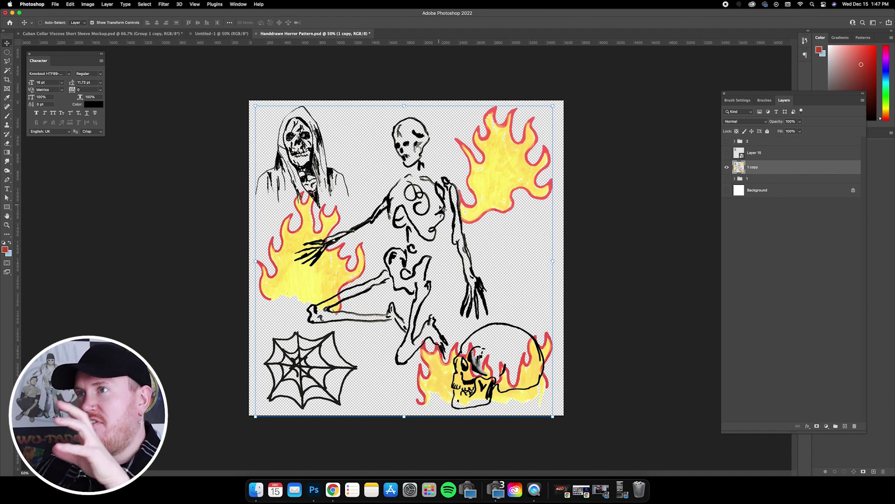
# - Apply the Offset filter to the merged 1 copy layer with 1800 pixels horizontal, 1800 pixels vertical and Wrap Around
pyautogui.click(162, 4)
pyautogui.moveTo(184, 150)
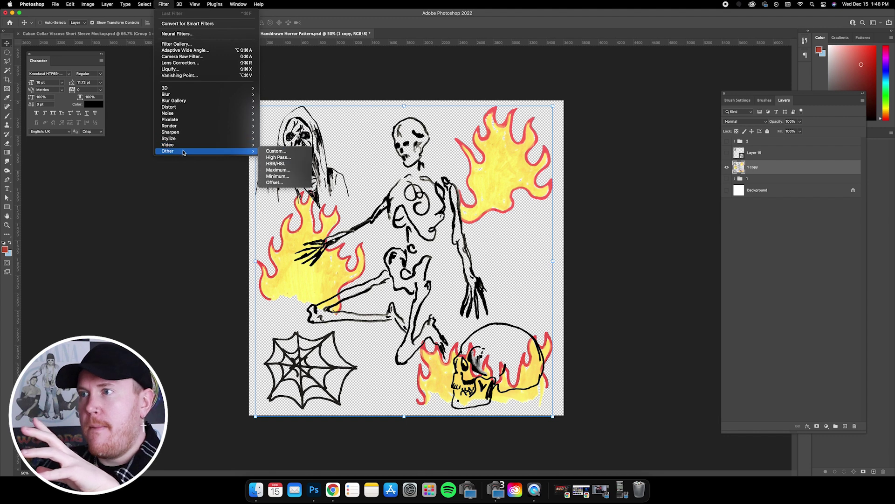
pyautogui.click(275, 183)
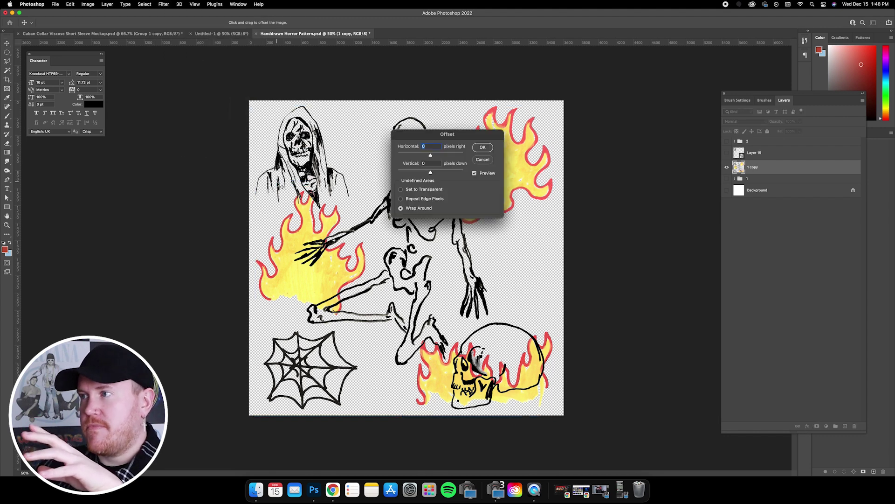
pyautogui.moveTo(453, 135); pyautogui.dragTo(608, 223)
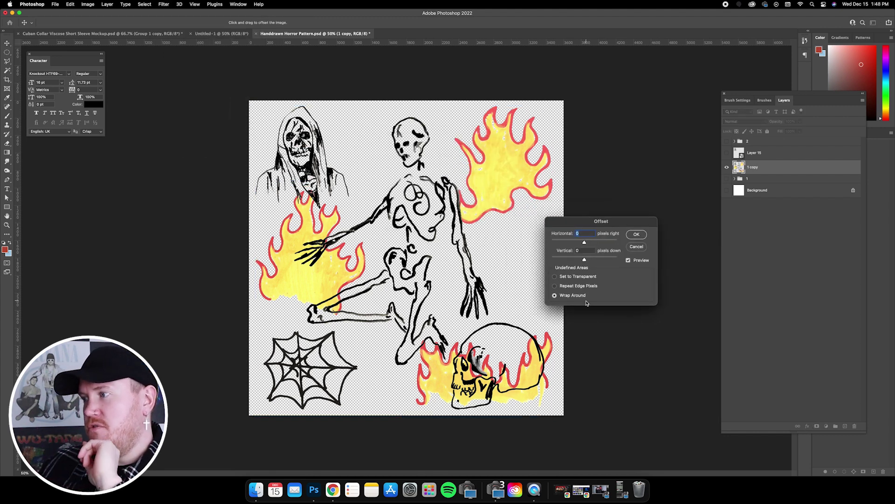
pyautogui.click(555, 294)
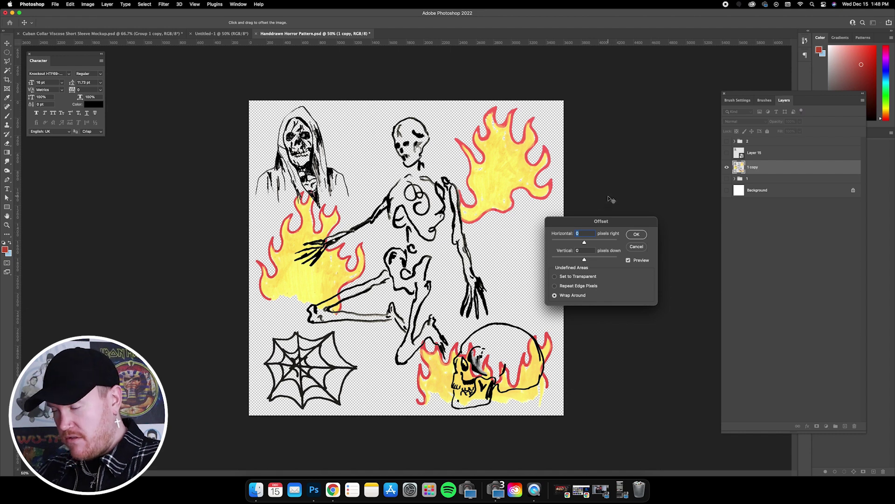
pyautogui.write('1800')
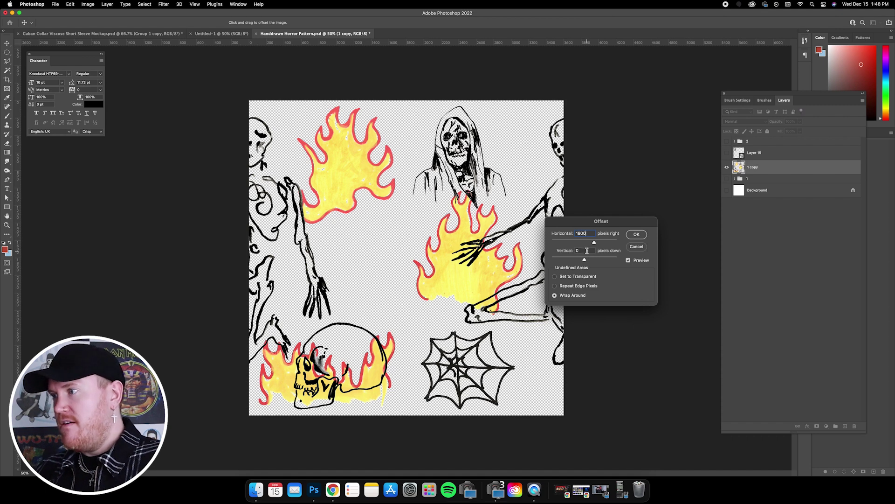
pyautogui.click(583, 249)
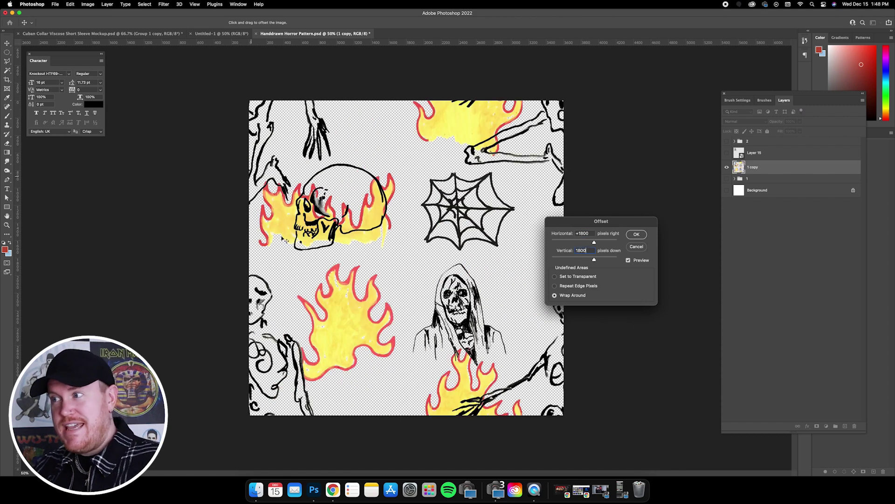
pyautogui.moveTo(593, 223); pyautogui.dragTo(628, 236)
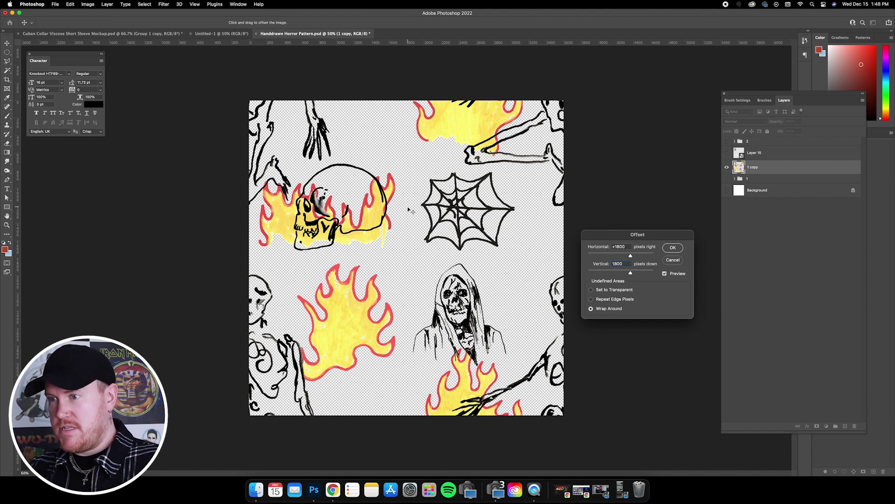
pyautogui.click(672, 248)
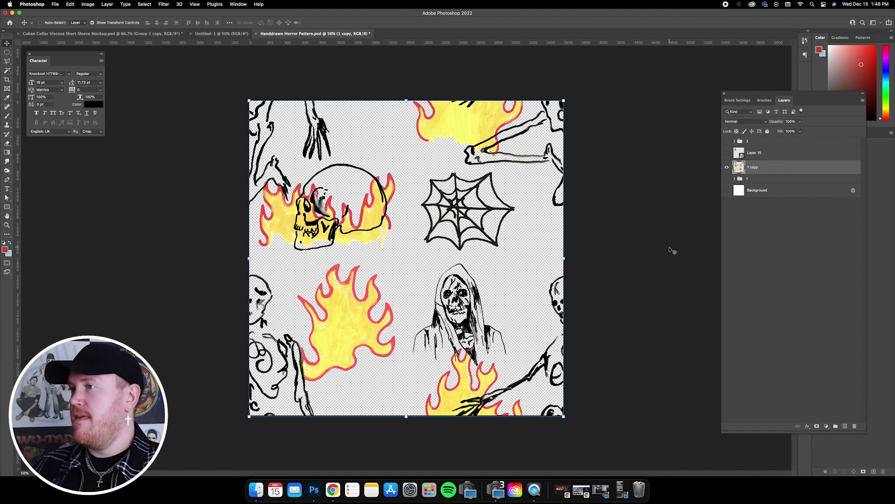
# - Turn off transform controls and select the spider web with a loose polygonal lasso outline
pyautogui.click(92, 23)
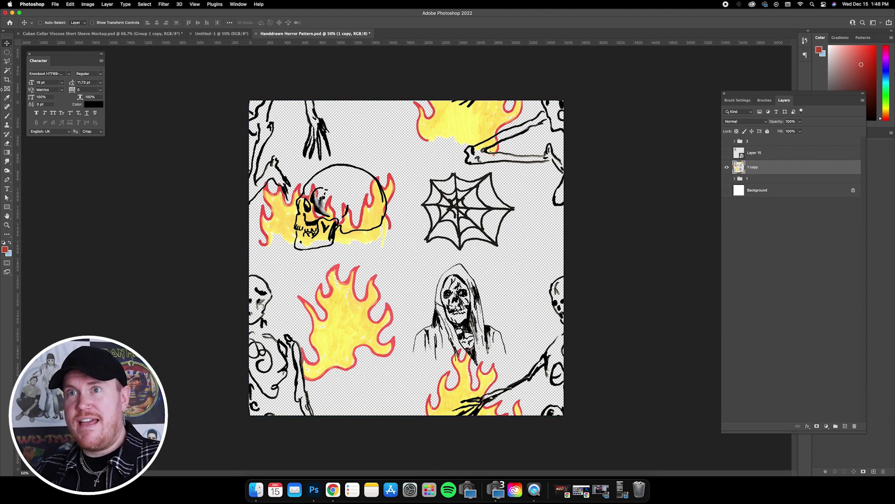
pyautogui.click(7, 61)
pyautogui.click(417, 179)
pyautogui.click(413, 252)
pyautogui.click(523, 265)
pyautogui.click(539, 230)
pyautogui.click(508, 170)
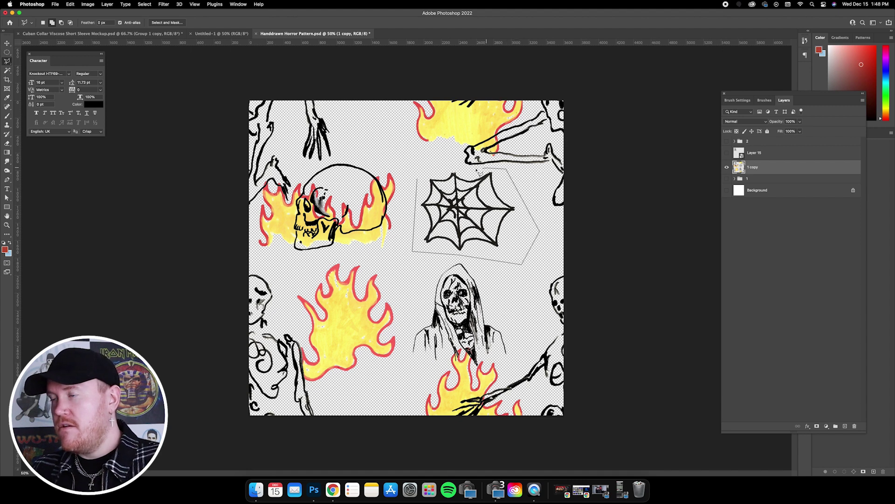
pyautogui.doubleClick(433, 164)
pyautogui.press('v')
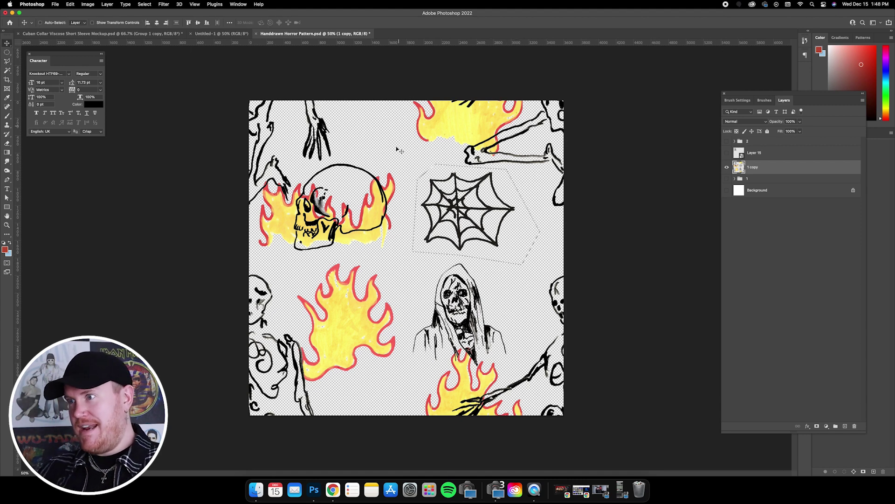
# - Move the selected spider web slightly down and to the left between the skull and the reaper, and deselect it
pyautogui.moveTo(396, 146); pyautogui.dragTo(373, 314)
pyautogui.press('super+z')
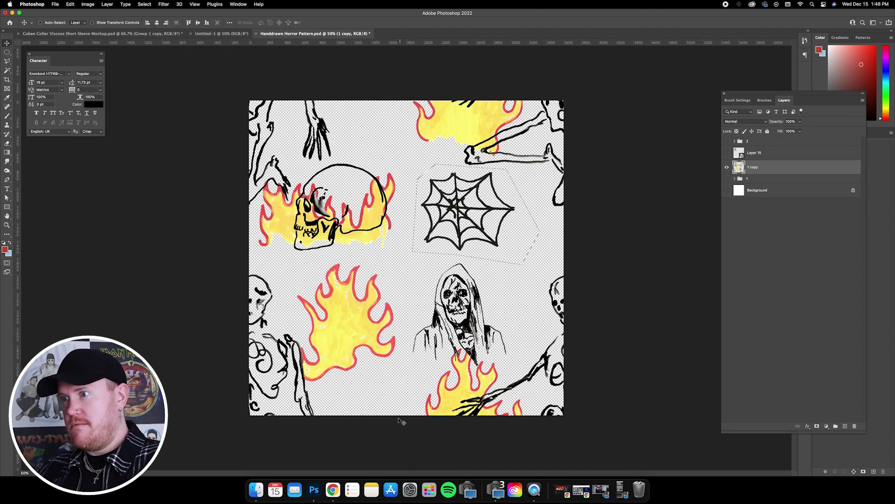
pyautogui.moveTo(469, 209); pyautogui.dragTo(451, 213)
pyautogui.moveTo(447, 215); pyautogui.dragTo(449, 217)
pyautogui.click(7, 52)
pyautogui.rightClick(7, 52)
pyautogui.click(37, 58)
pyautogui.rightClick(407, 155)
pyautogui.click(471, 180)
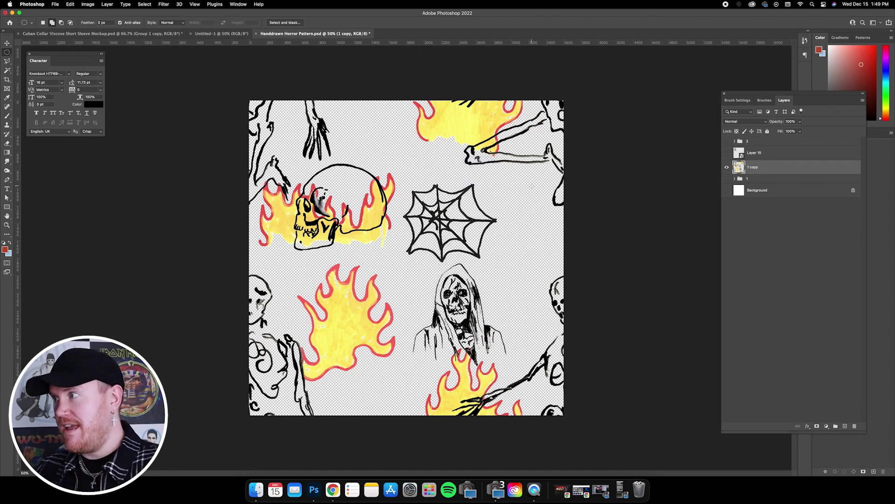
# - Show group 2 with the filled-in pattern elements, hide the 1 copy layer, and expand group 2
pyautogui.click(726, 141)
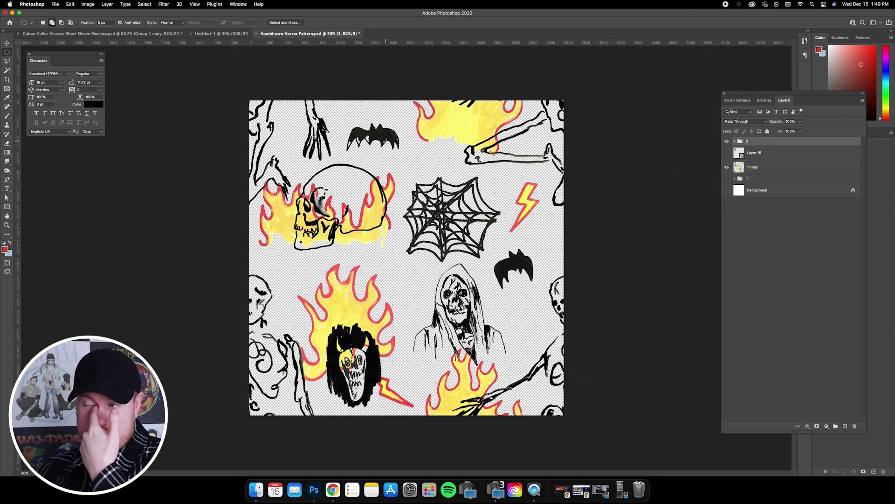
pyautogui.click(727, 167)
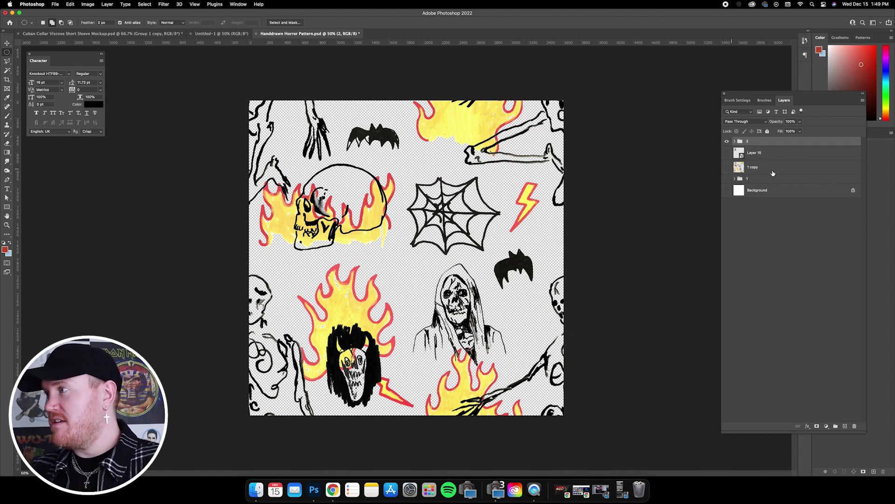
pyautogui.click(734, 142)
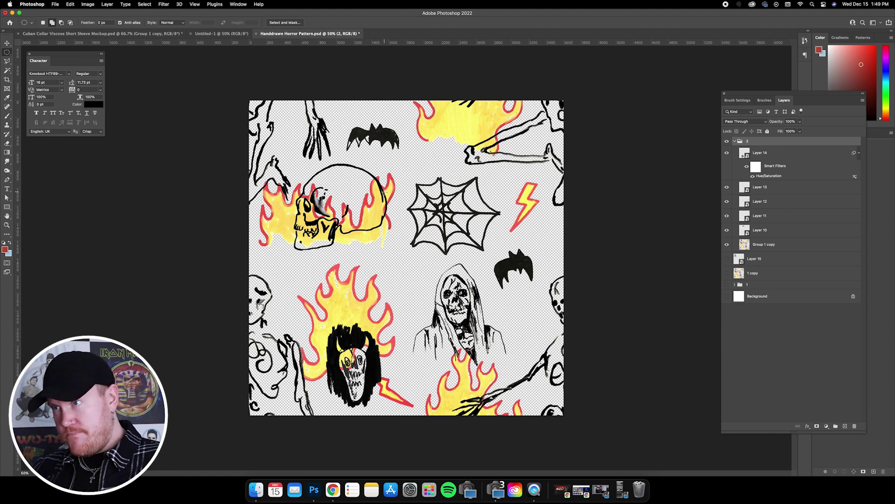
# - Define the visible tile as a pattern named Horror Pattern
pyautogui.click(70, 4)
pyautogui.click(96, 194)
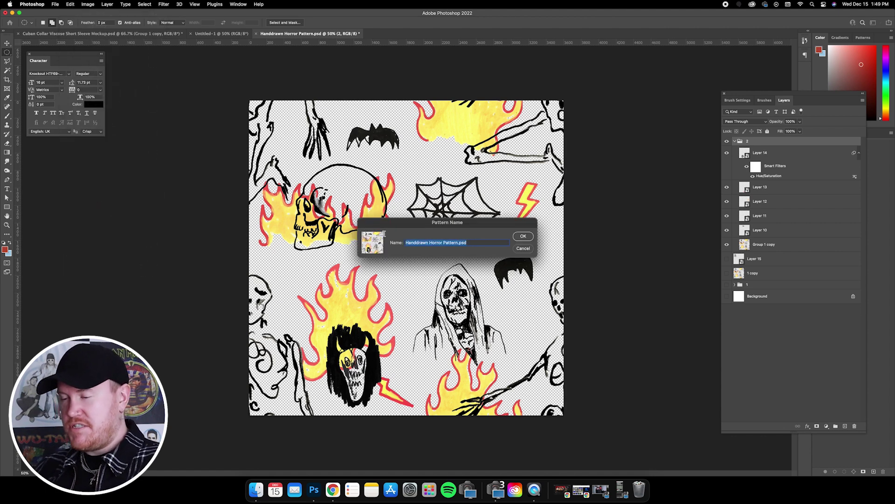
pyautogui.write('H')
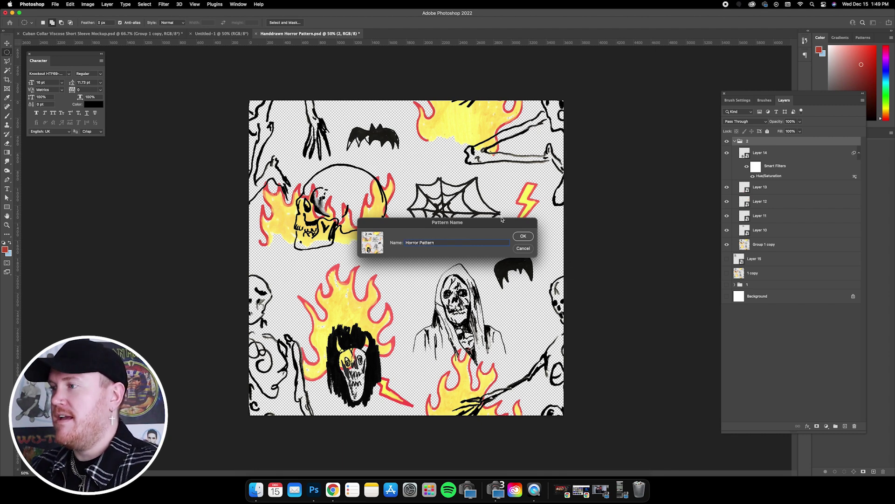
pyautogui.click(522, 235)
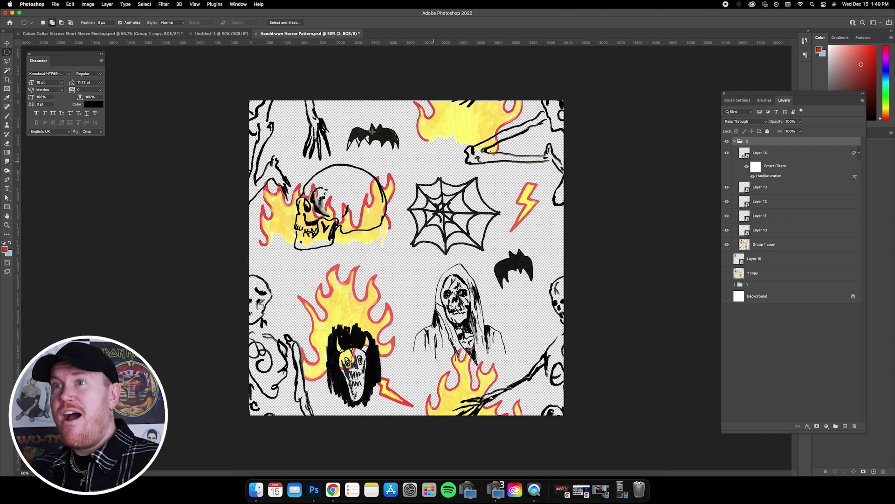
# - Switch to the Cuban Collar shirt mockup document and hide all the clipped BELLY image layers in Group 1 copy
pyautogui.click(222, 33)
pyautogui.click(154, 35)
pyautogui.press('v')
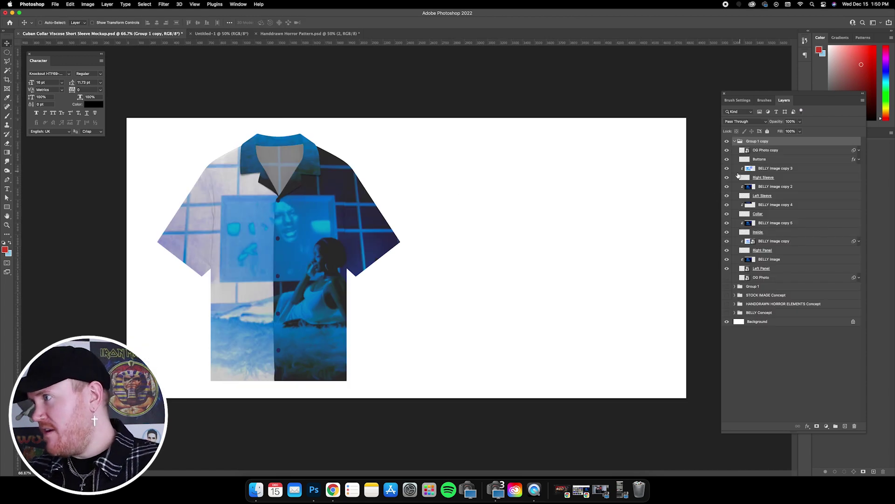
pyautogui.click(726, 168)
pyautogui.click(727, 187)
pyautogui.click(727, 204)
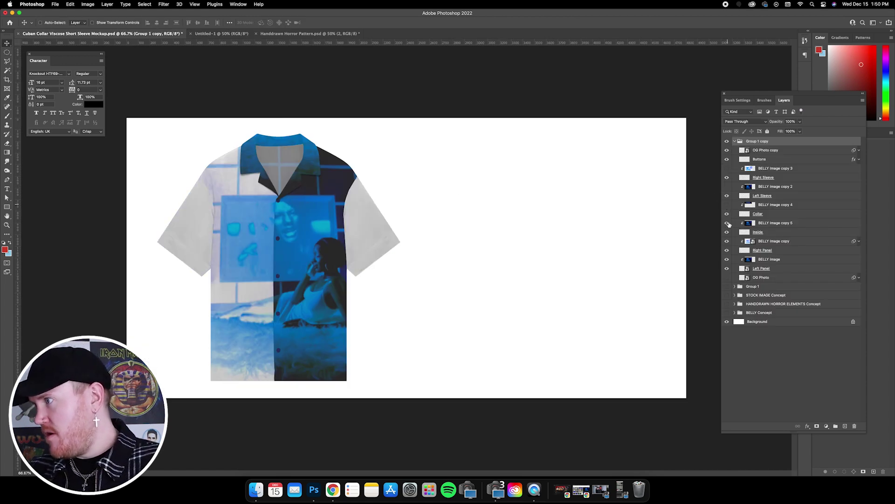
pyautogui.click(727, 222)
pyautogui.click(727, 241)
pyautogui.click(726, 259)
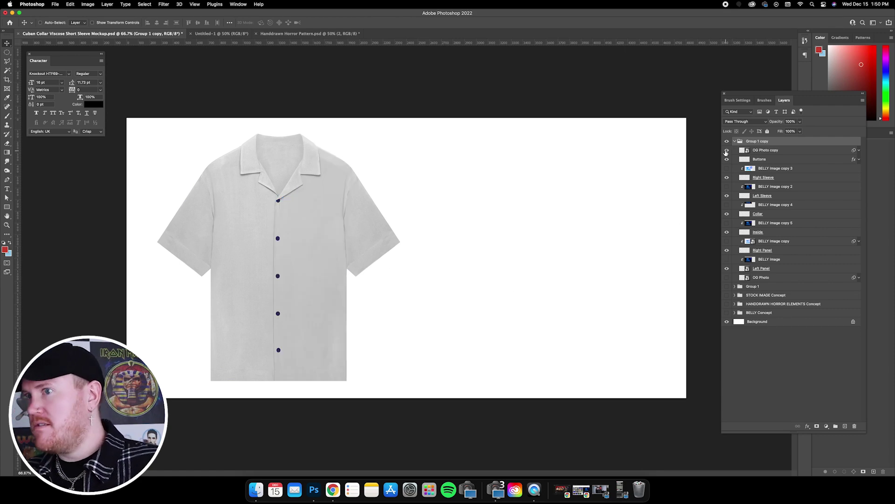
# - Hide the OG Photo copy layer and turn off the Color Overlay effect on the Buttons layer
pyautogui.click(727, 150)
pyautogui.click(766, 150)
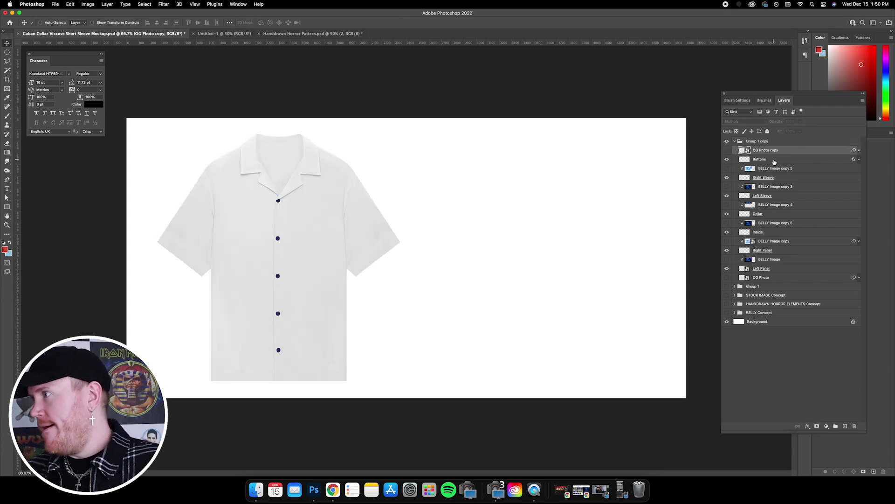
pyautogui.click(776, 162)
pyautogui.click(859, 159)
pyautogui.click(753, 173)
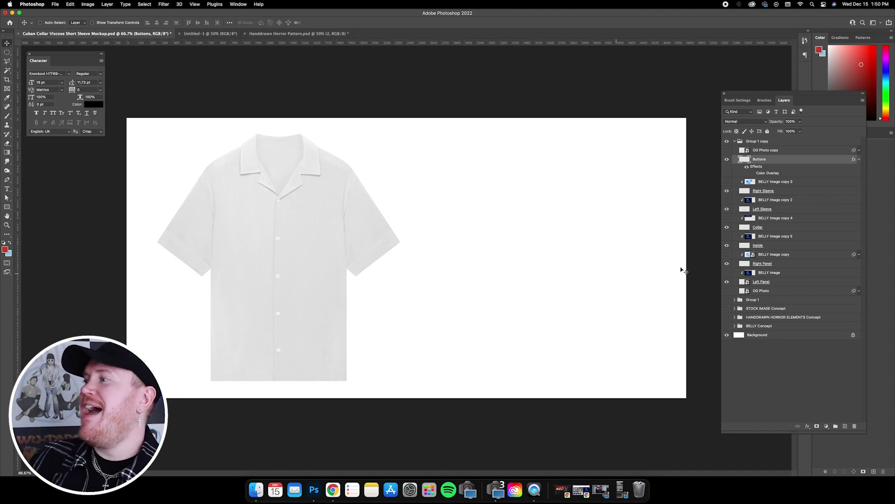
# - Add a Pattern Overlay to the Right Panel layer using the newly defined horror pattern
pyautogui.click(792, 265)
pyautogui.doubleClick(792, 265)
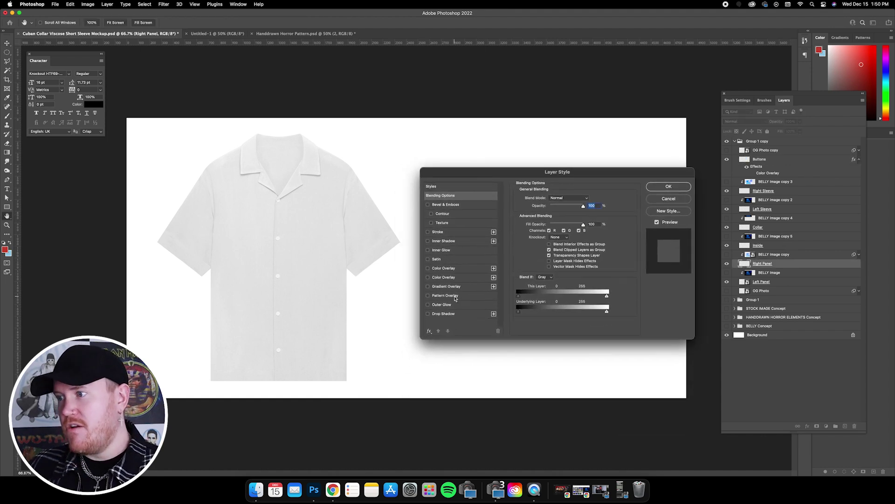
pyautogui.click(456, 297)
pyautogui.click(564, 224)
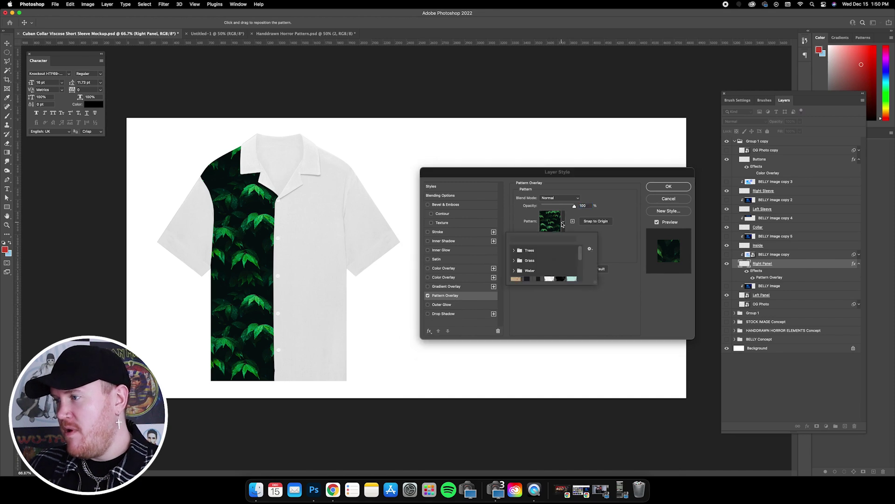
pyautogui.scroll(-5, 572, 256)
pyautogui.click(516, 276)
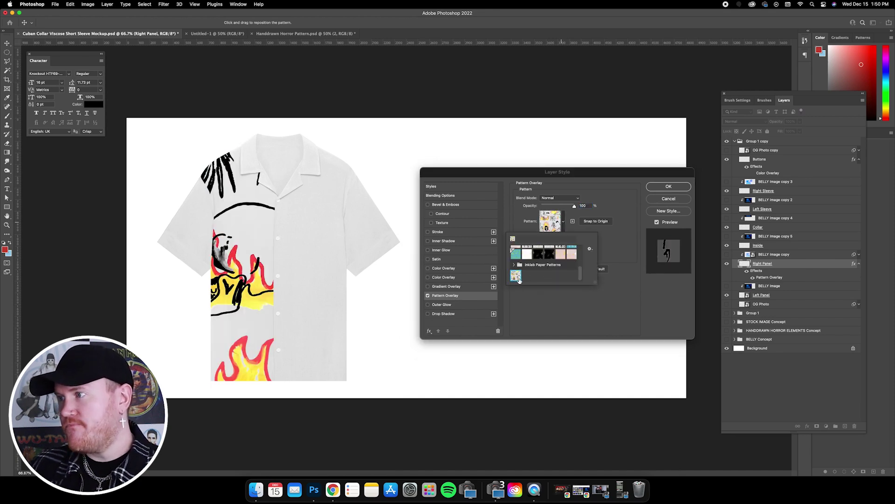
pyautogui.click(537, 318)
# - Try the Right Panel's pattern overlay at scales of 10%, 25% and 50%
pyautogui.doubleClick(583, 250)
pyautogui.write('10')
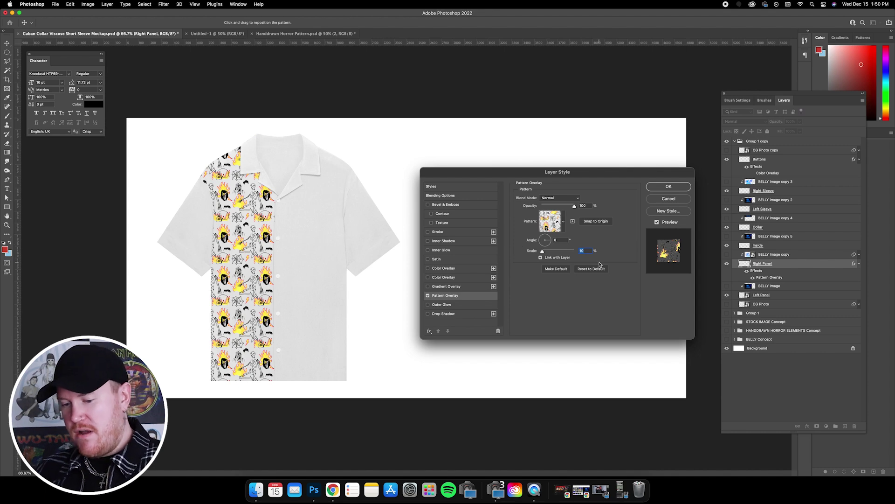
pyautogui.write('25')
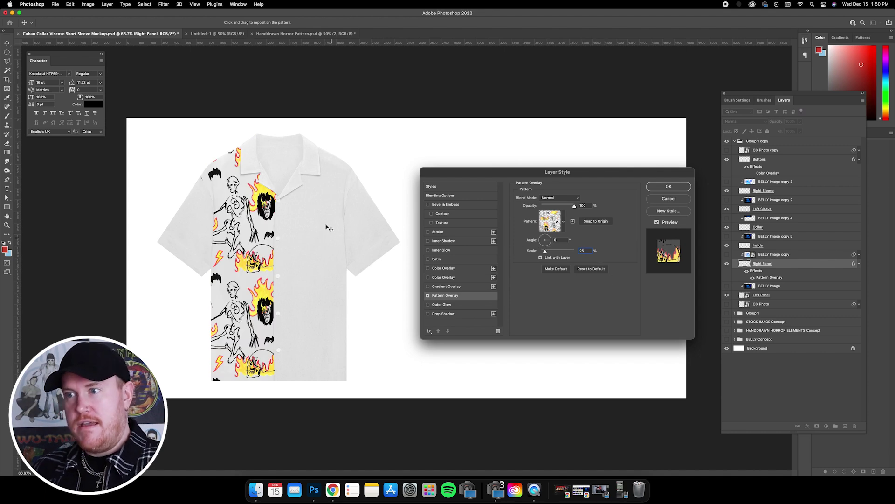
pyautogui.doubleClick(584, 250)
pyautogui.write('50')
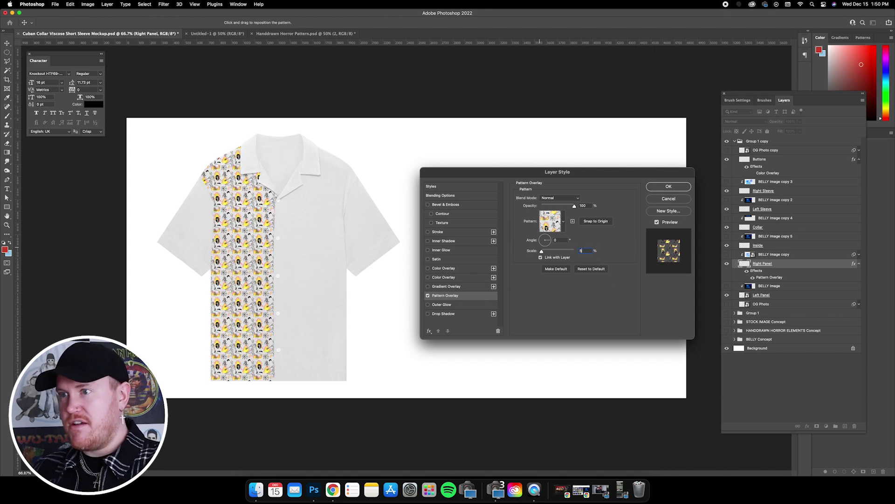
# - Try enlarging the overlay pattern to 207%, reduce its scale to 50%, and reposition it on the Right Panel
pyautogui.moveTo(549, 251); pyautogui.dragTo(561, 252)
pyautogui.moveTo(299, 327)
pyautogui.mouseDown()
pyautogui.moveTo(294, 224)
pyautogui.moveTo(281, 293)
pyautogui.mouseUp()
pyautogui.moveTo(265, 237); pyautogui.dragTo(361, 259)
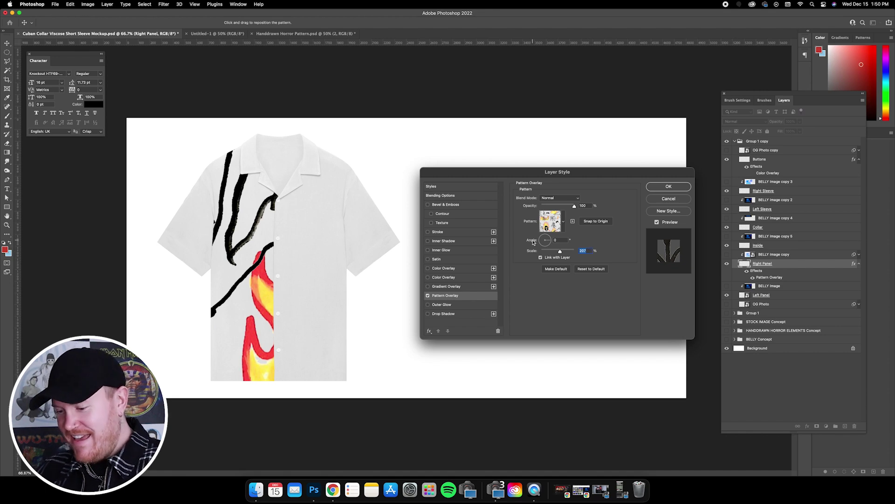
pyautogui.write('50')
pyautogui.moveTo(237, 222); pyautogui.dragTo(247, 233)
pyautogui.moveTo(232, 200); pyautogui.dragTo(220, 186)
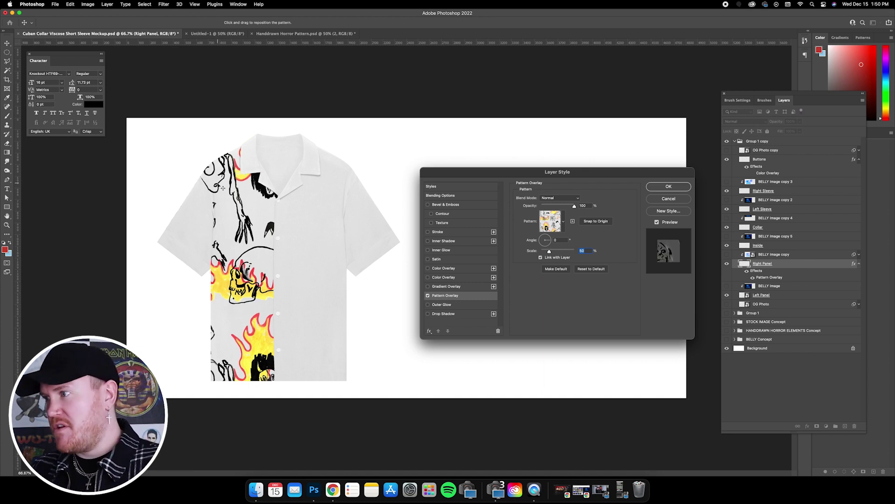
# - Set the pattern overlay's scale to 25% and reposition the pattern on the Right Panel
pyautogui.write('2')
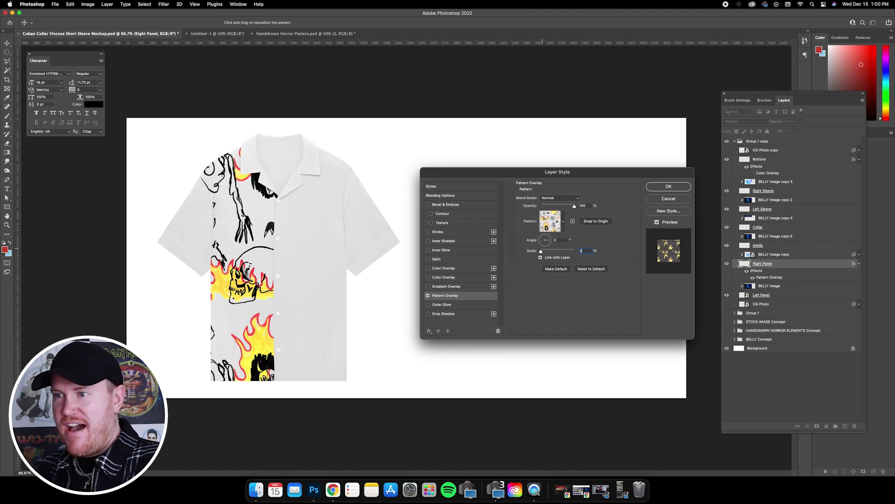
pyautogui.write('5')
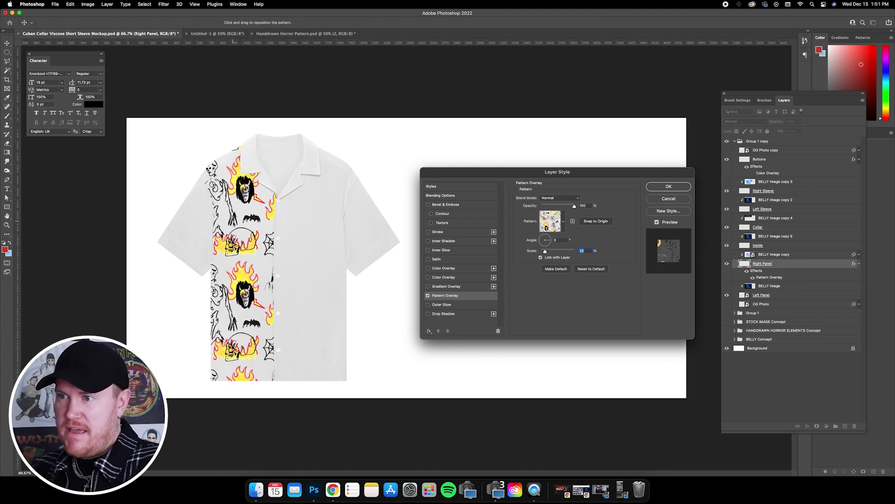
pyautogui.moveTo(250, 348); pyautogui.dragTo(239, 219)
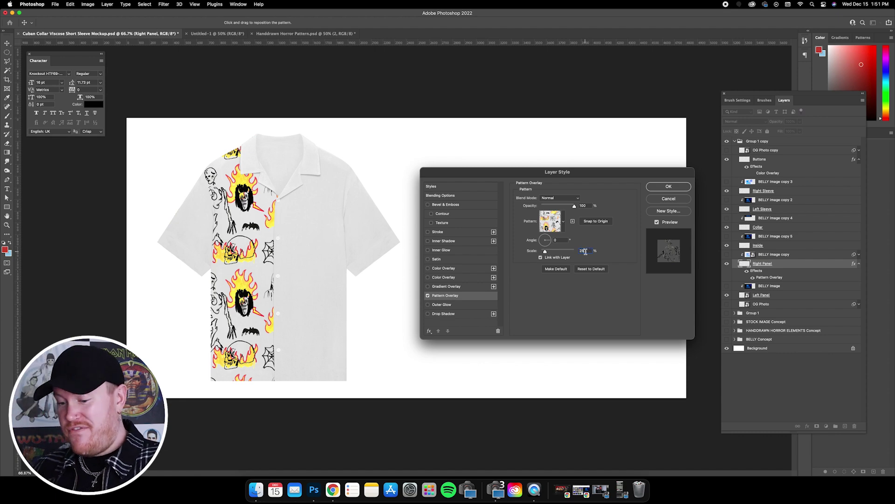
# - Set the Right Panel's pattern overlay scale to 50%, reposition the pattern so the flaming skull sits mid-panel, and apply it
pyautogui.scroll(20, 582, 250)
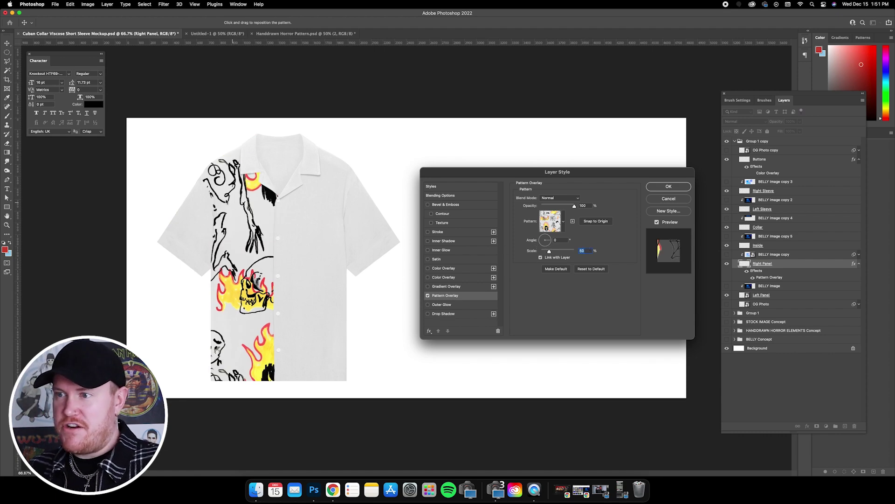
pyautogui.moveTo(259, 251); pyautogui.dragTo(274, 224)
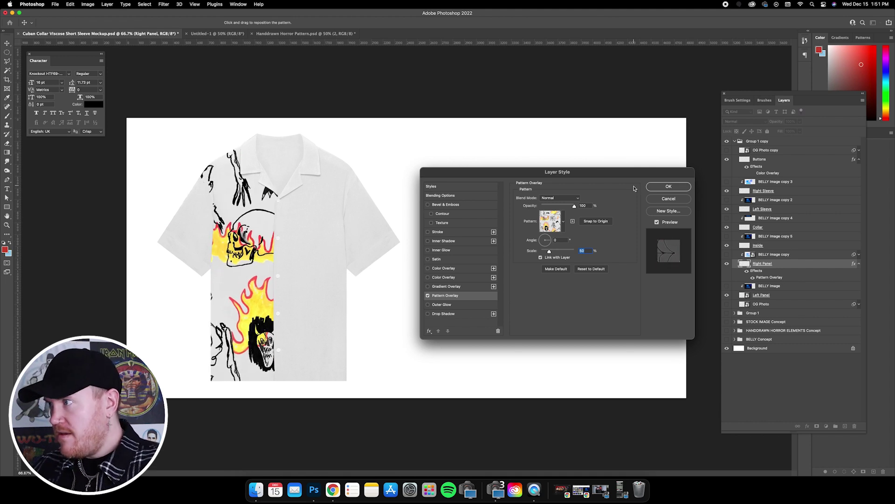
pyautogui.click(668, 187)
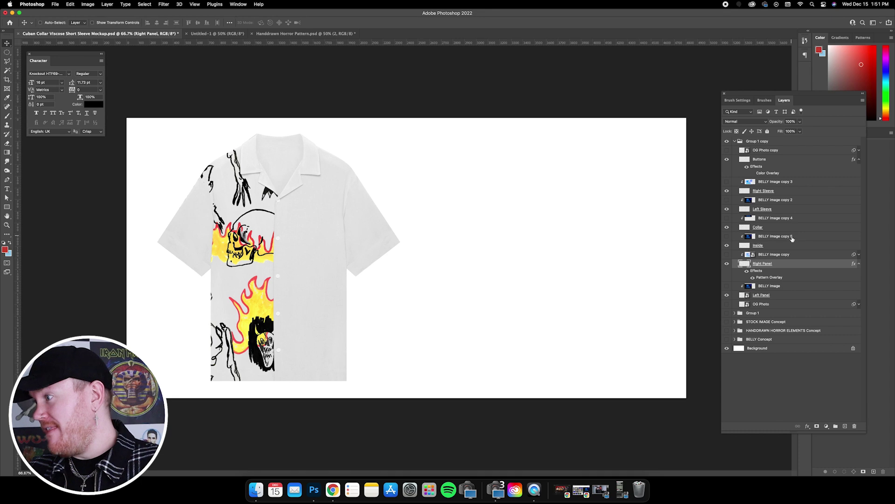
# - Add the horror Pattern Overlay at 50% scale to the Left Panel layer and shift the hooded reaper onto the chest
pyautogui.click(786, 296)
pyautogui.doubleClick(786, 299)
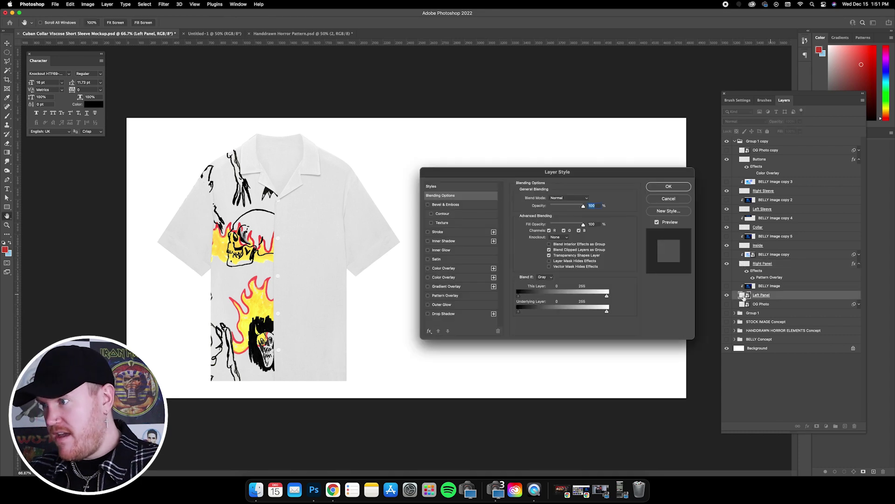
pyautogui.click(459, 297)
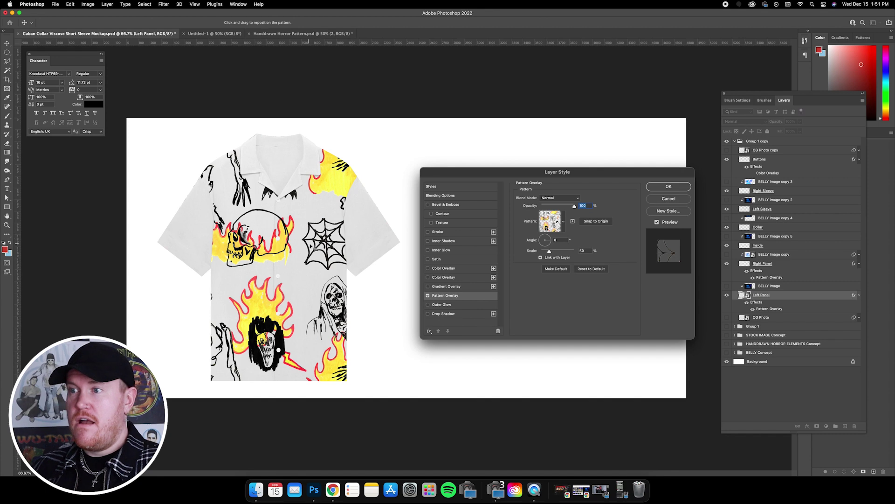
pyautogui.moveTo(309, 244); pyautogui.dragTo(328, 216)
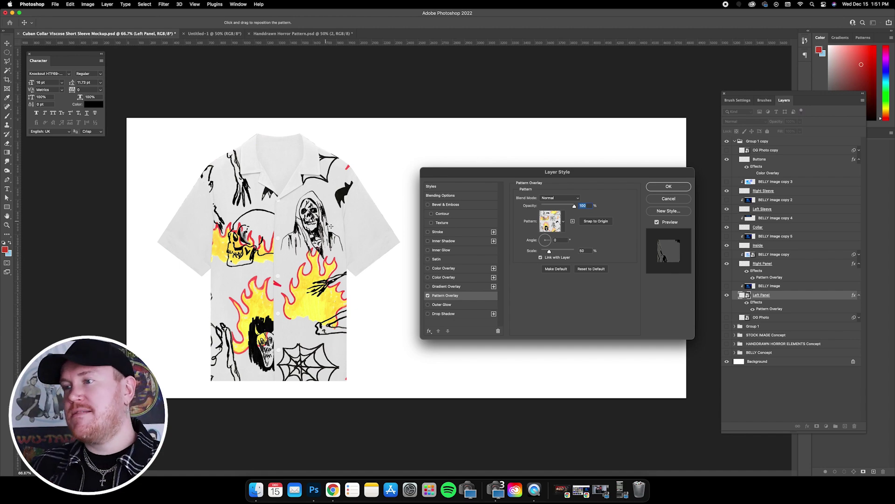
# - Fine-tune the pattern's position on the Left Panel around the hooded reaper and apply the overlay
pyautogui.moveTo(325, 211); pyautogui.dragTo(287, 230)
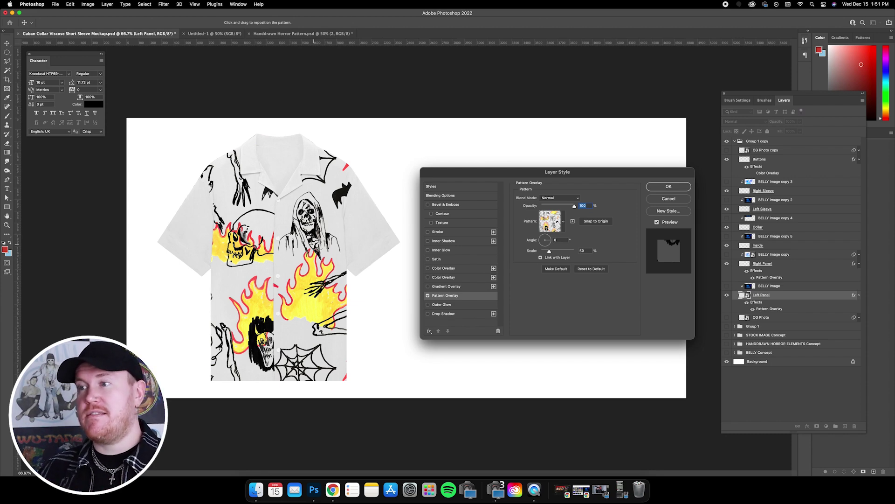
pyautogui.moveTo(321, 228); pyautogui.dragTo(317, 231)
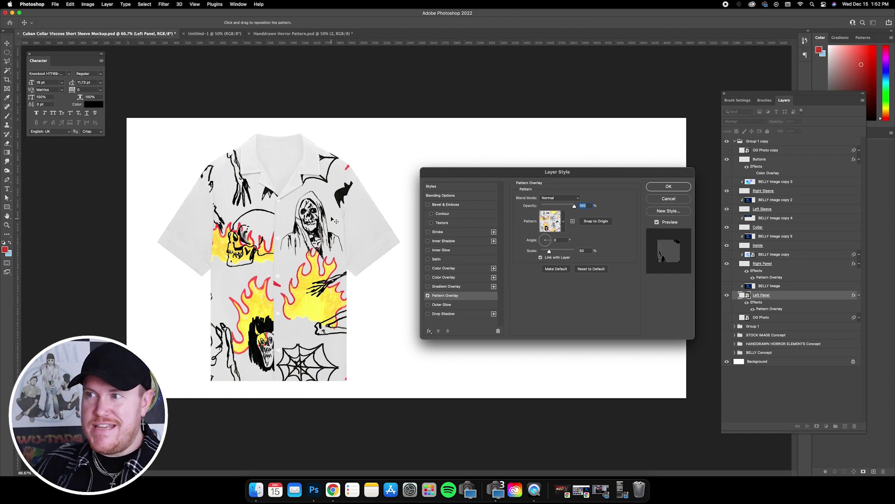
pyautogui.moveTo(307, 230); pyautogui.dragTo(313, 225)
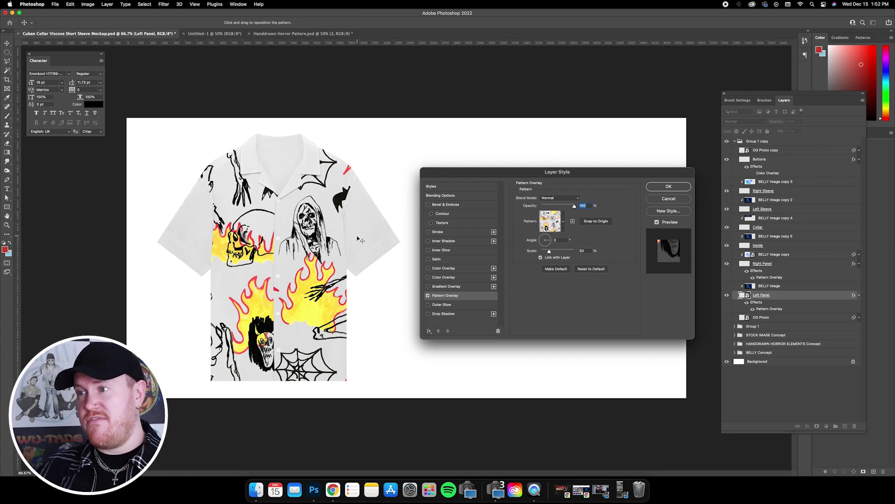
pyautogui.moveTo(356, 236); pyautogui.dragTo(403, 265)
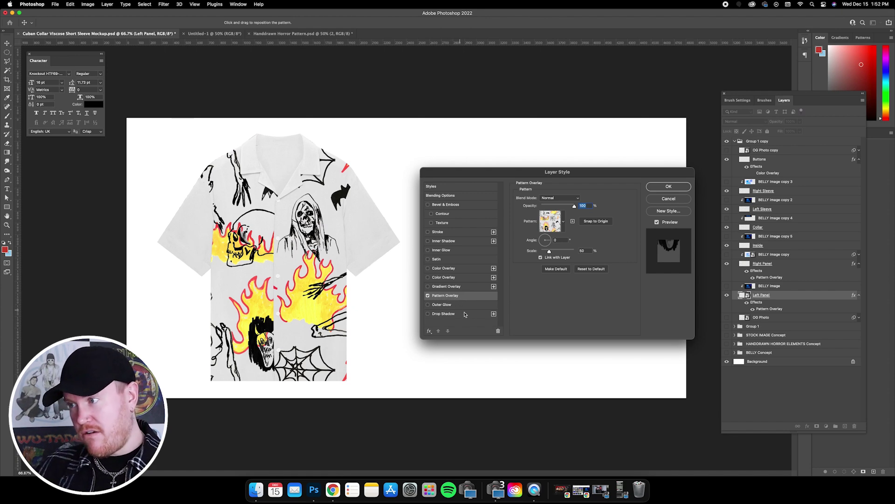
pyautogui.moveTo(306, 261); pyautogui.dragTo(340, 238)
pyautogui.click(669, 187)
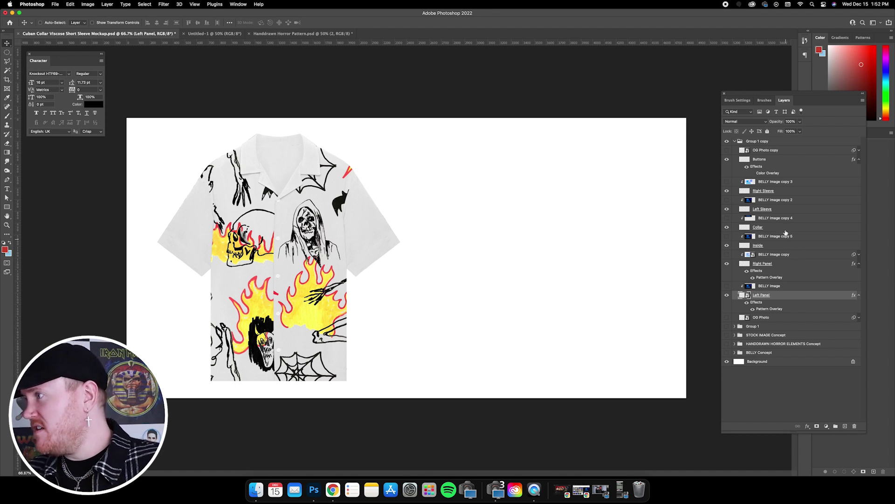
# - Add the horror Pattern Overlay at 50% scale to the Right Sleeve layer and position the flames across the sleeve
pyautogui.doubleClick(791, 192)
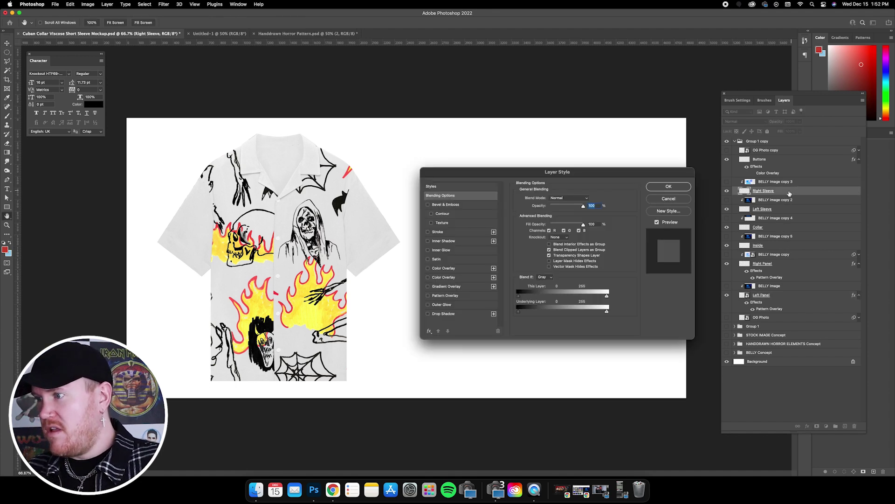
pyautogui.click(448, 295)
pyautogui.moveTo(187, 220); pyautogui.dragTo(188, 273)
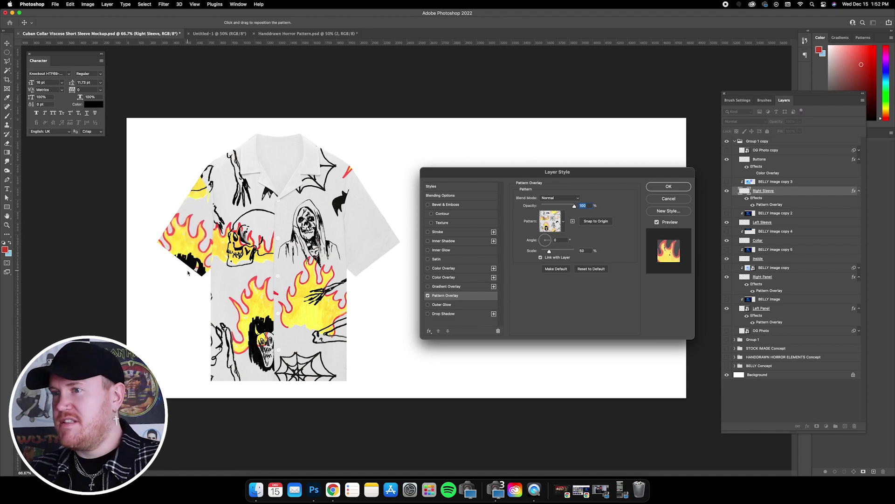
pyautogui.click(685, 185)
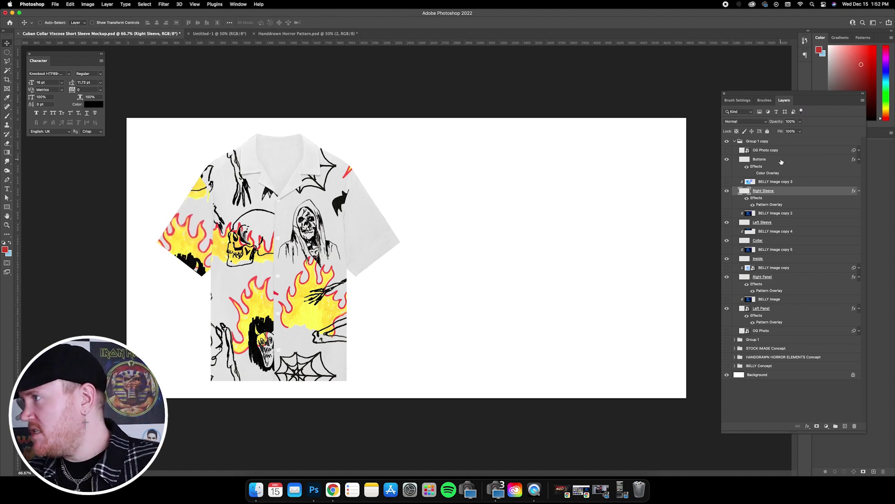
# - Add the horror Pattern Overlay to the Left Sleeve layer, positioning a bat above the flames
pyautogui.doubleClick(789, 224)
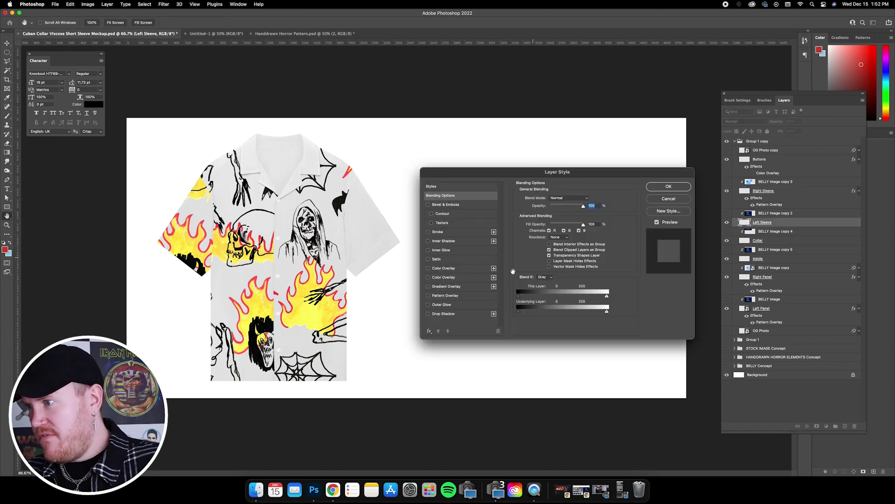
pyautogui.click(454, 296)
pyautogui.moveTo(382, 223)
pyautogui.mouseDown()
pyautogui.moveTo(350, 217)
pyautogui.moveTo(396, 206)
pyautogui.moveTo(383, 243)
pyautogui.moveTo(390, 245)
pyautogui.moveTo(400, 230)
pyautogui.moveTo(373, 244)
pyautogui.moveTo(368, 226)
pyautogui.moveTo(393, 235)
pyautogui.mouseUp()
pyautogui.click(668, 187)
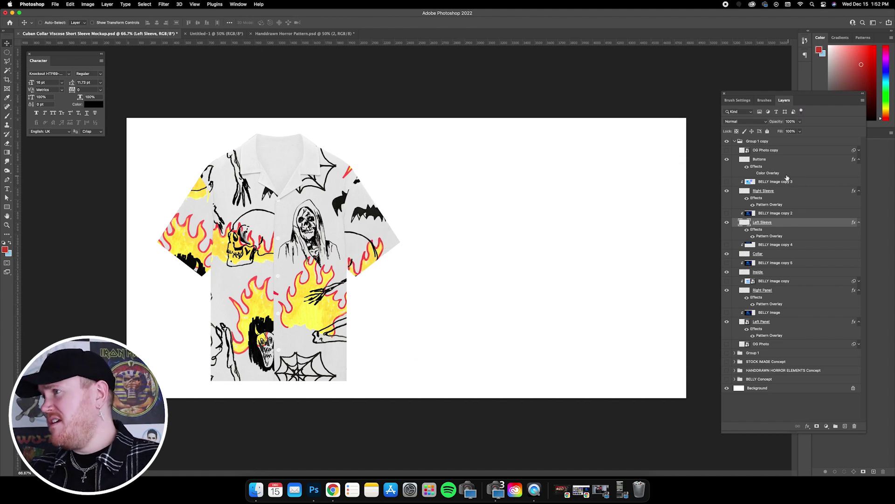
# - Compare the shirt in Group 1 copy with the finished HANDDRAWN HORROR ELEMENTS Concept group by switching their visibility
pyautogui.click(731, 141)
pyautogui.click(729, 142)
pyautogui.click(727, 168)
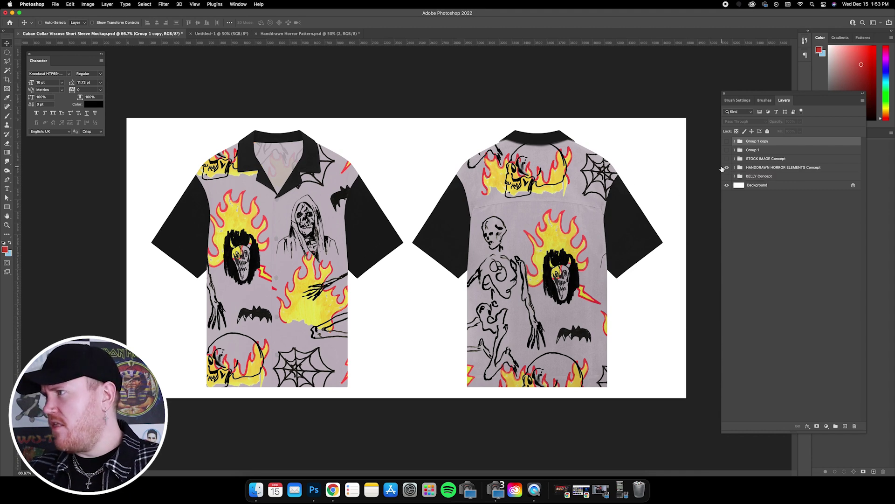
pyautogui.click(728, 159)
pyautogui.click(727, 142)
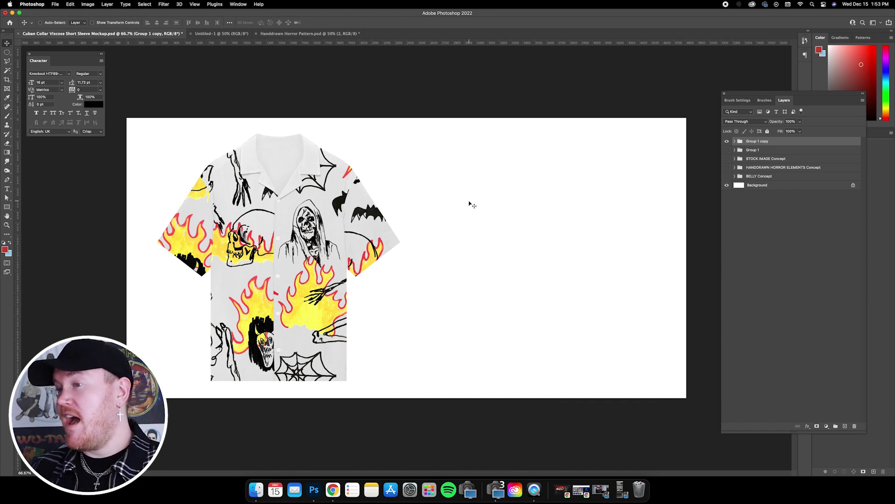
pyautogui.click(735, 141)
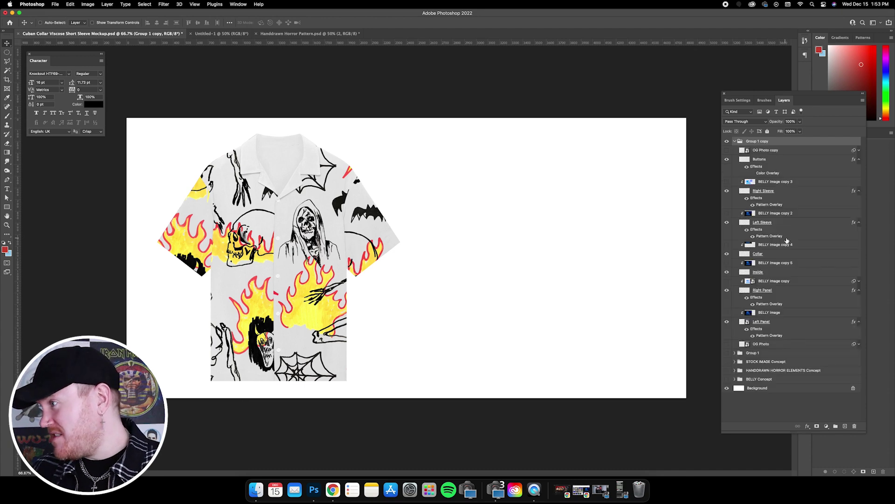
# - Try the horror Pattern Overlay at 50% scale on the Collar layer in different positions, and discard it
pyautogui.doubleClick(784, 256)
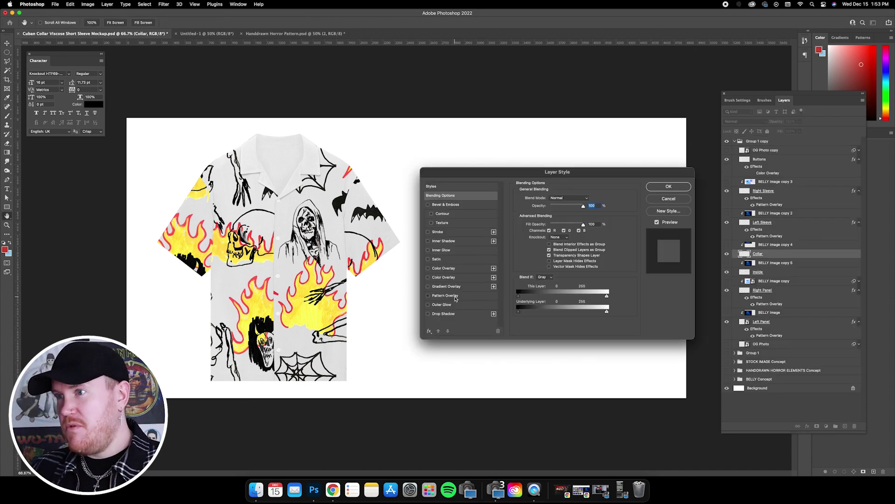
pyautogui.click(445, 295)
pyautogui.moveTo(339, 191); pyautogui.dragTo(317, 187)
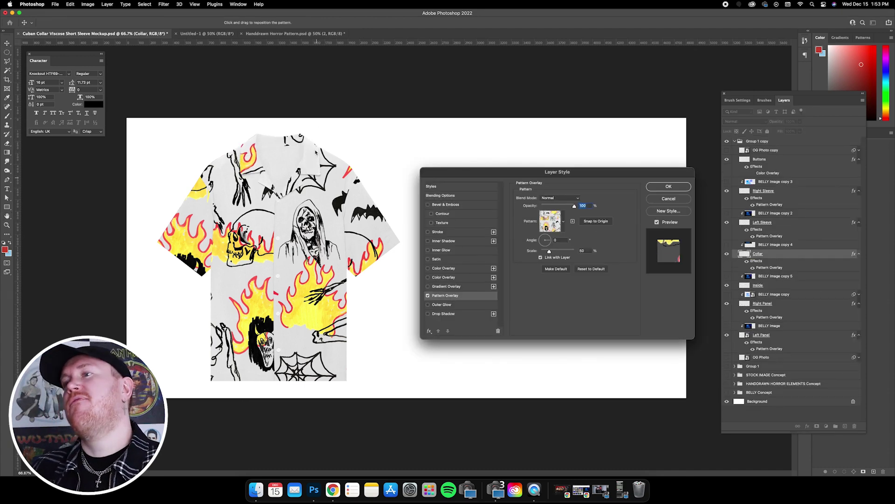
pyautogui.moveTo(317, 153); pyautogui.dragTo(292, 174)
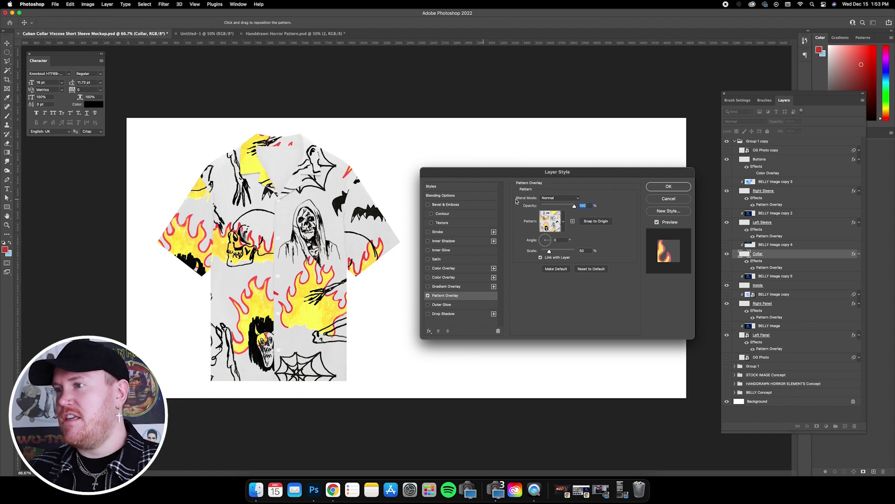
pyautogui.click(668, 198)
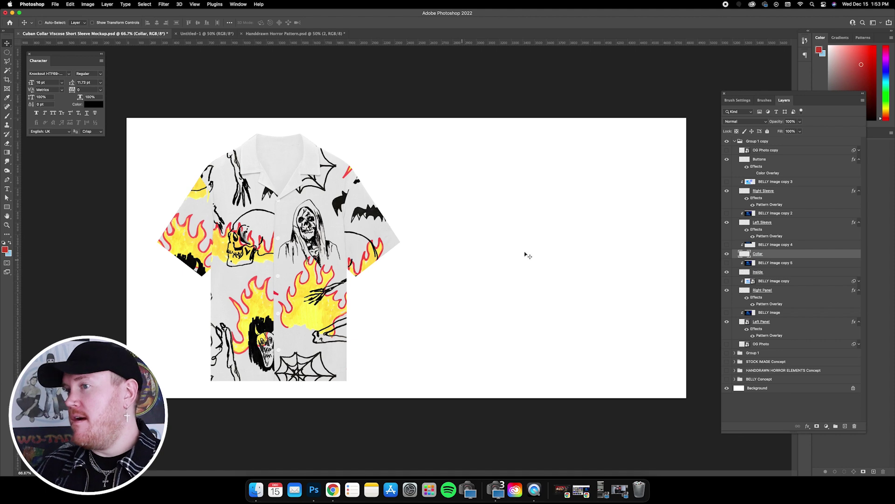
# - Try a Color Overlay on the Buttons layer in flame yellow #fce263 with the Multiply blend mode
pyautogui.doubleClick(785, 163)
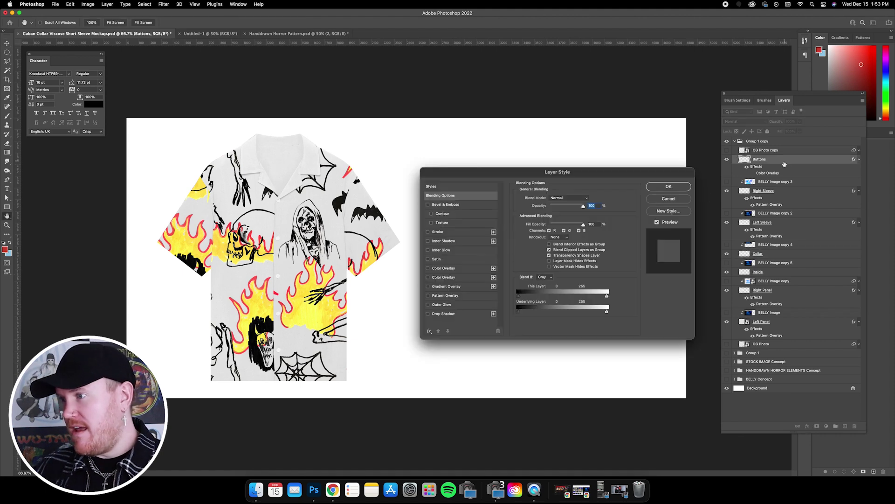
pyautogui.click(493, 268)
pyautogui.click(587, 199)
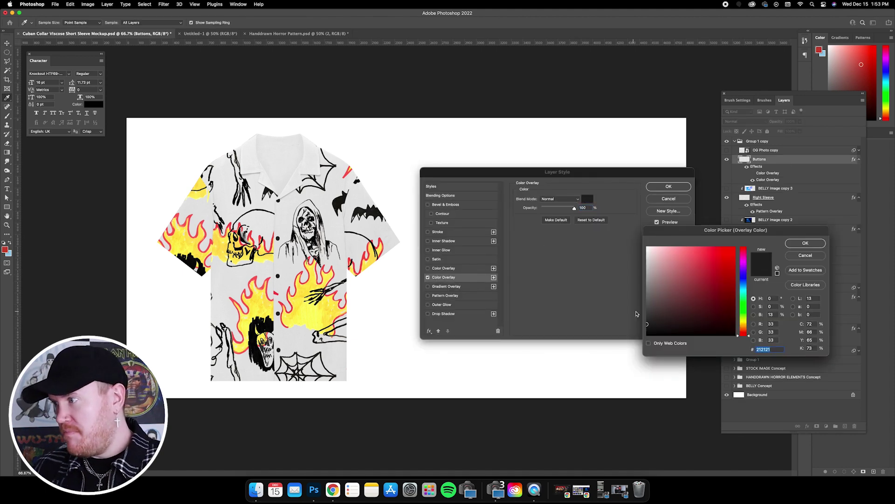
pyautogui.moveTo(665, 321); pyautogui.dragTo(641, 323)
pyautogui.click(304, 289)
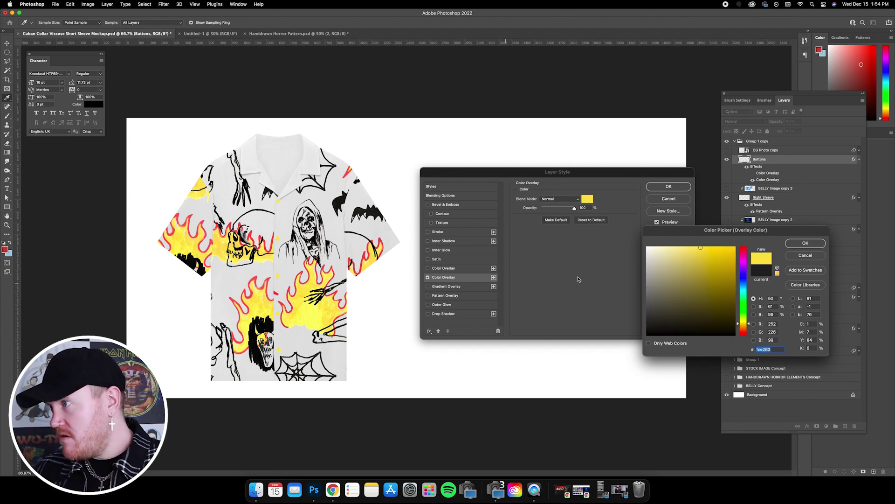
pyautogui.click(812, 242)
pyautogui.click(557, 199)
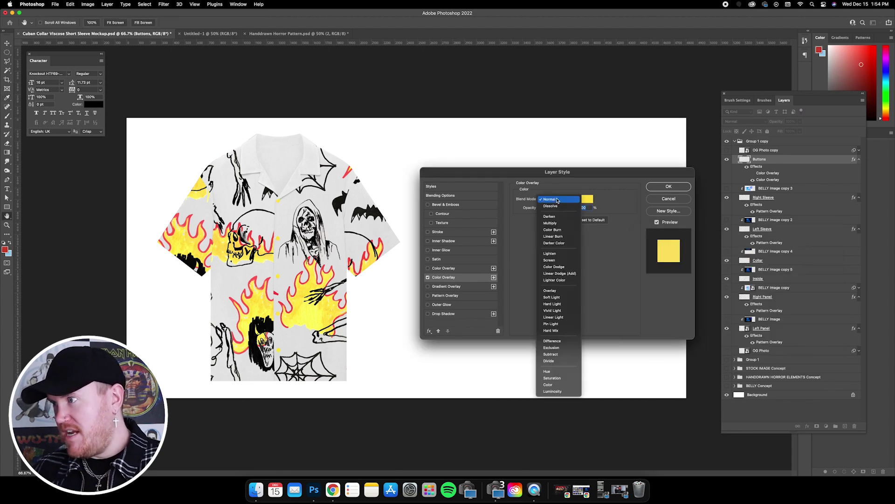
pyautogui.click(556, 222)
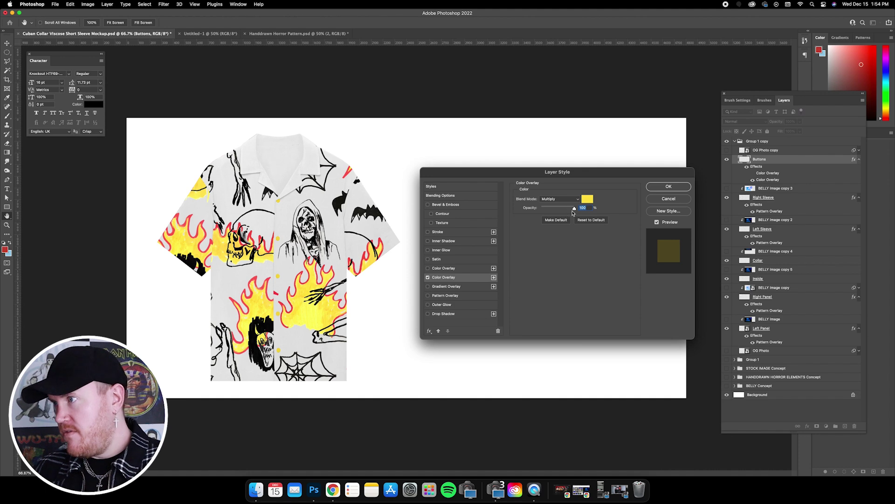
# - Try a paler yellow #fcf8bb sampled from the flames for the button overlay, and discard the Buttons layer style changes
pyautogui.click(587, 199)
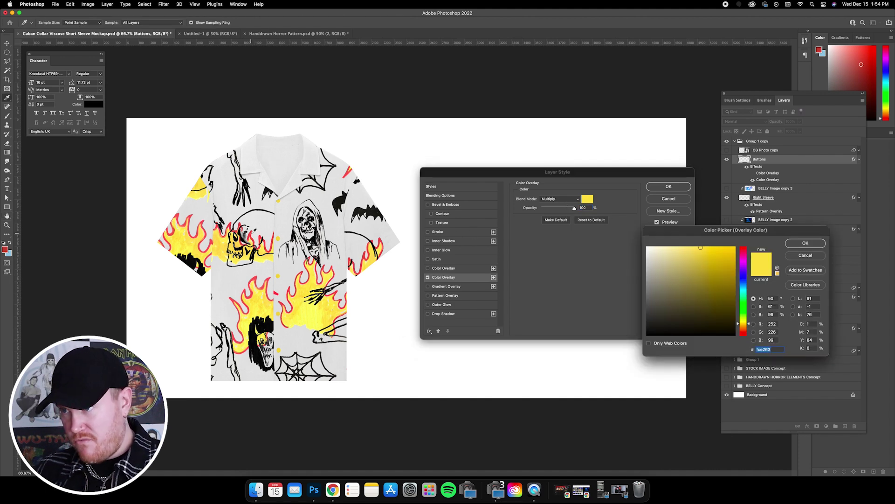
pyautogui.click(252, 237)
pyautogui.click(317, 271)
pyautogui.click(317, 271)
pyautogui.click(318, 271)
pyautogui.click(317, 271)
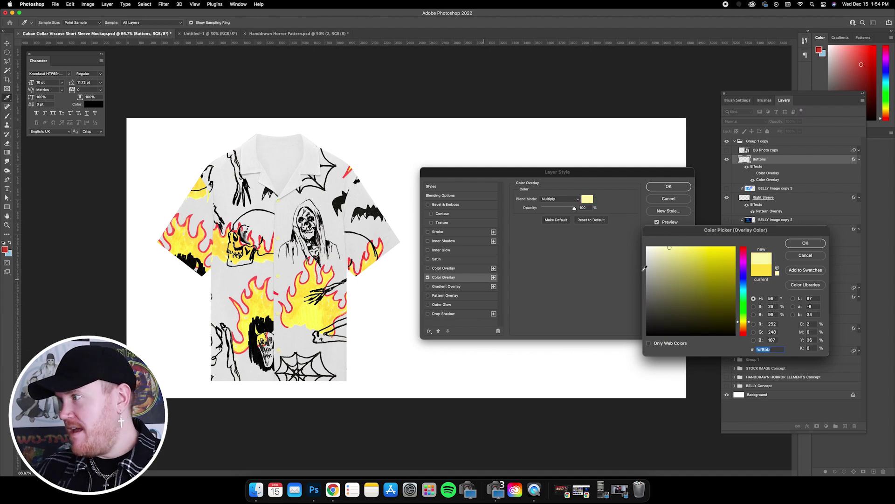
pyautogui.click(798, 255)
pyautogui.click(669, 198)
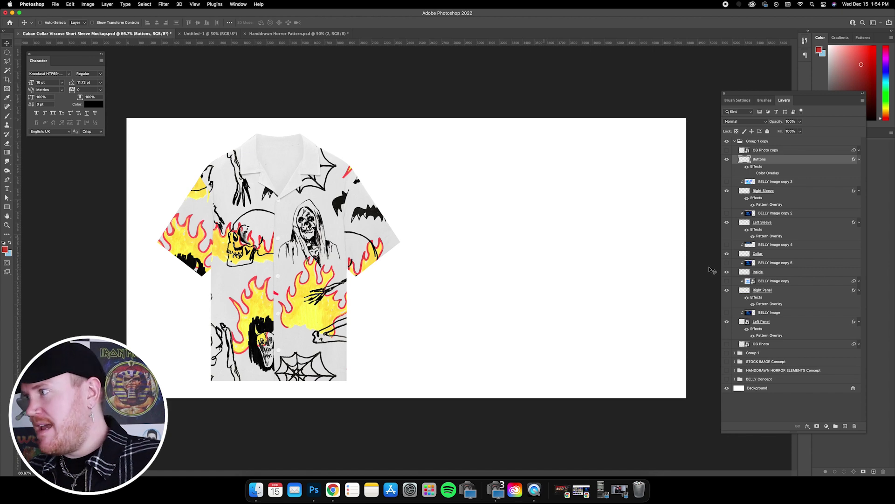
# - Add the horror Pattern Overlay to the Inside layer at 50% scale, reposition it, and lower its opacity to 7%
pyautogui.click(792, 276)
pyautogui.doubleClick(792, 275)
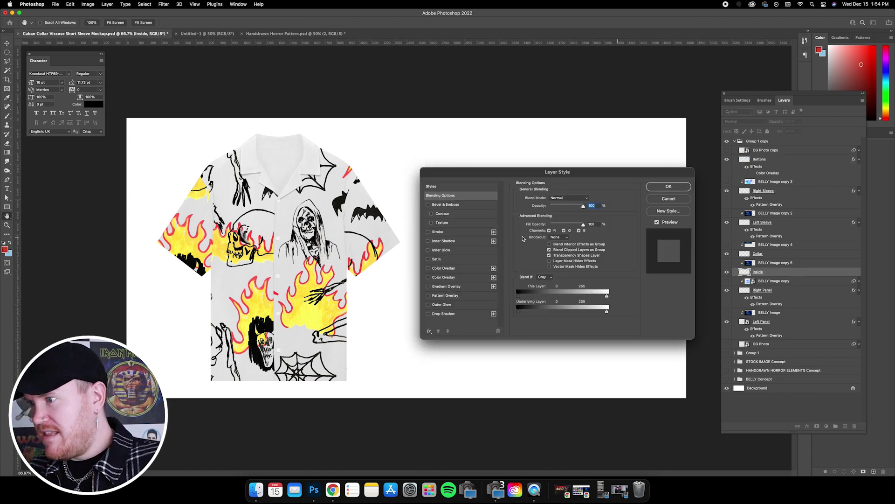
pyautogui.click(446, 295)
pyautogui.moveTo(303, 180); pyautogui.dragTo(332, 178)
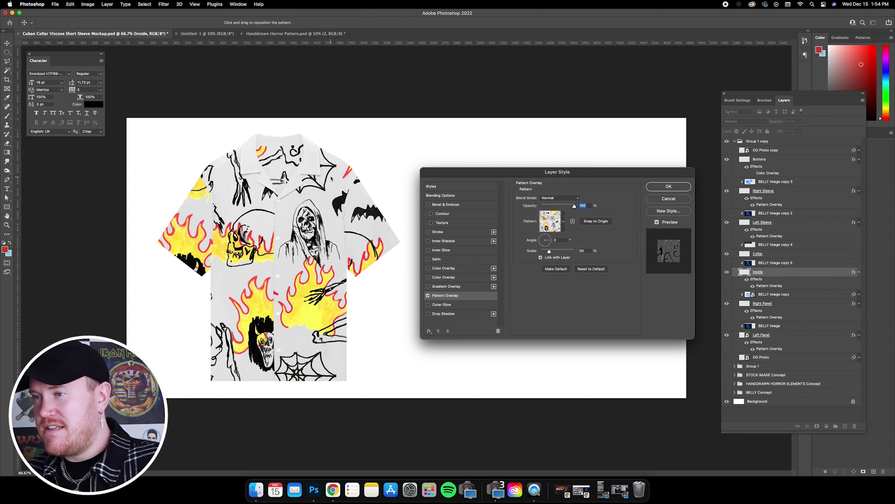
pyautogui.moveTo(575, 206); pyautogui.dragTo(544, 206)
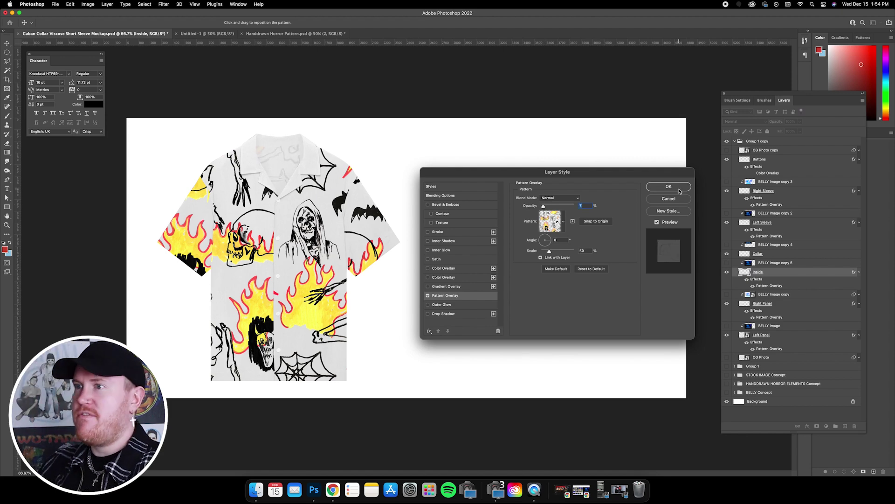
pyautogui.click(678, 188)
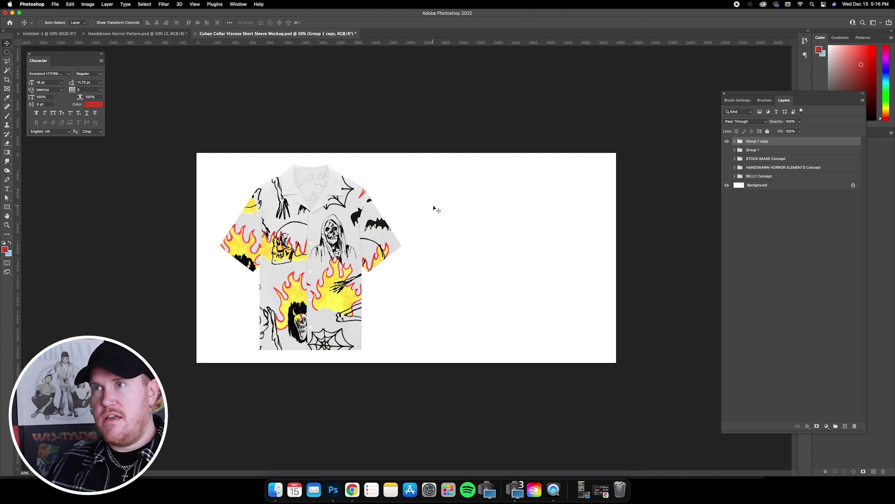
# - Review the Handdrawn Horror Pattern document and return to the Cuban collar shirt mockup
pyautogui.click(133, 34)
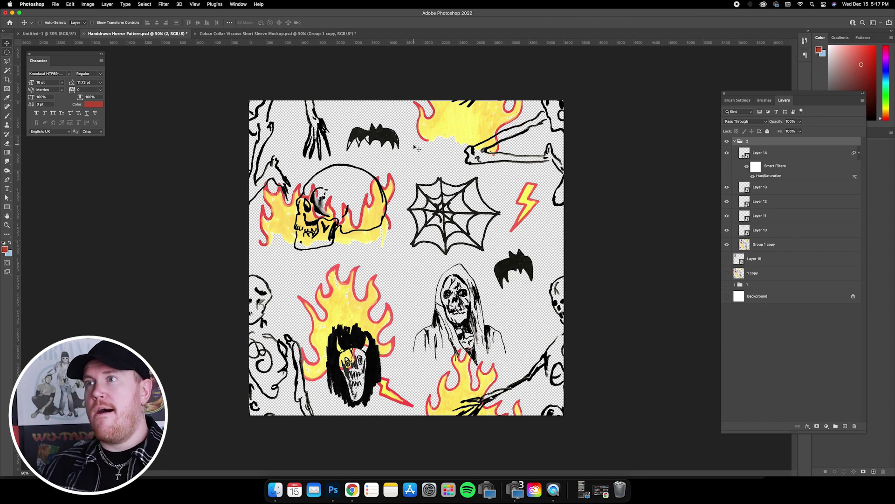
pyautogui.click(242, 33)
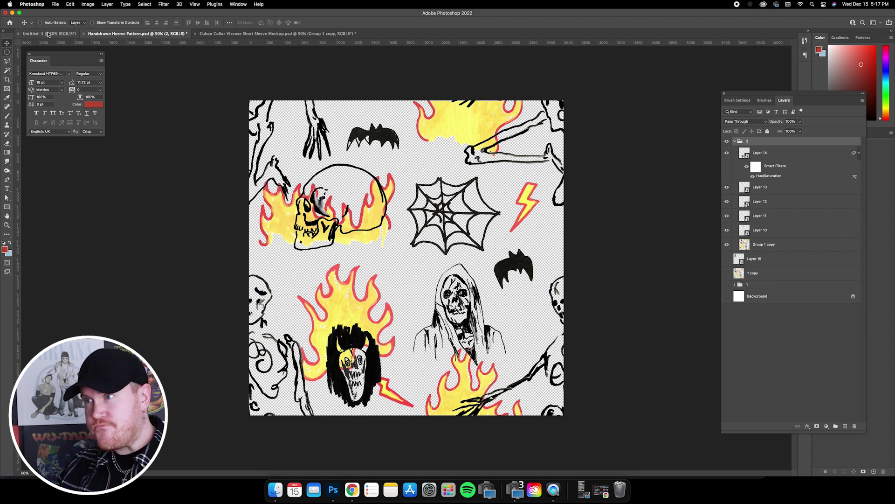
pyautogui.click(277, 34)
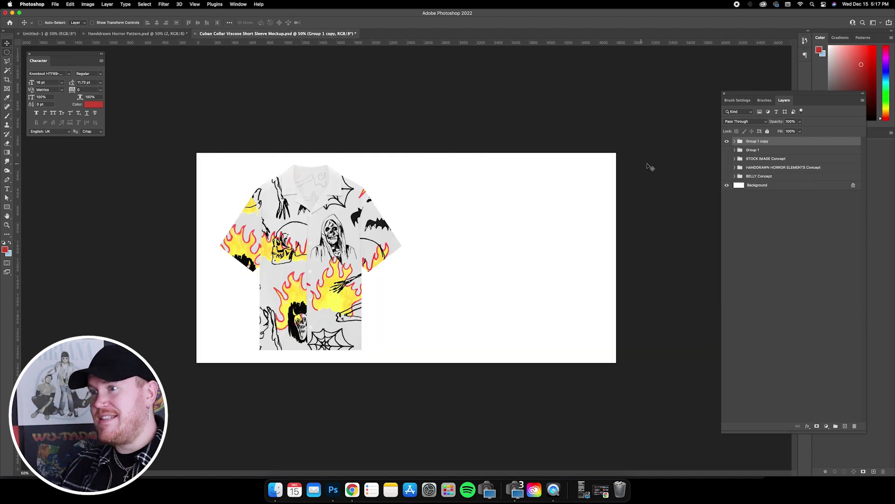
# - Compare the blue BELLY shirt in Group 1 with the horror pattern shirt in Group 1 copy by toggling their visibility
pyautogui.click(728, 141)
pyautogui.click(727, 150)
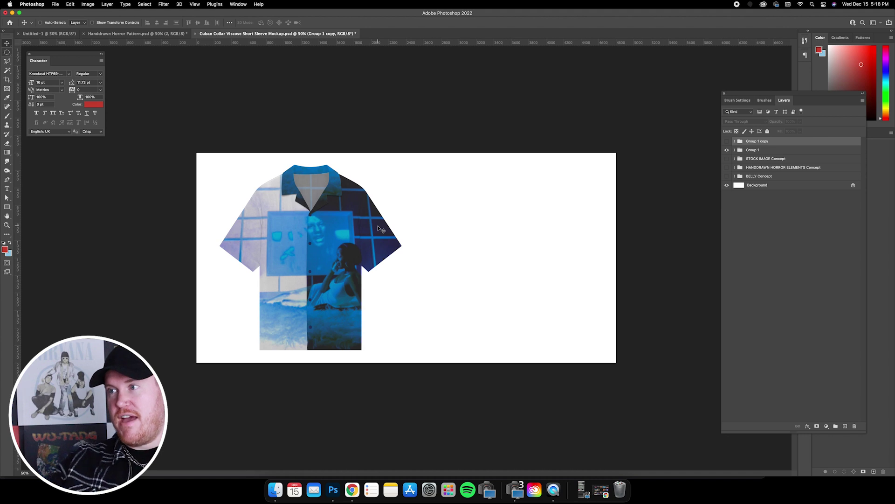
pyautogui.click(727, 150)
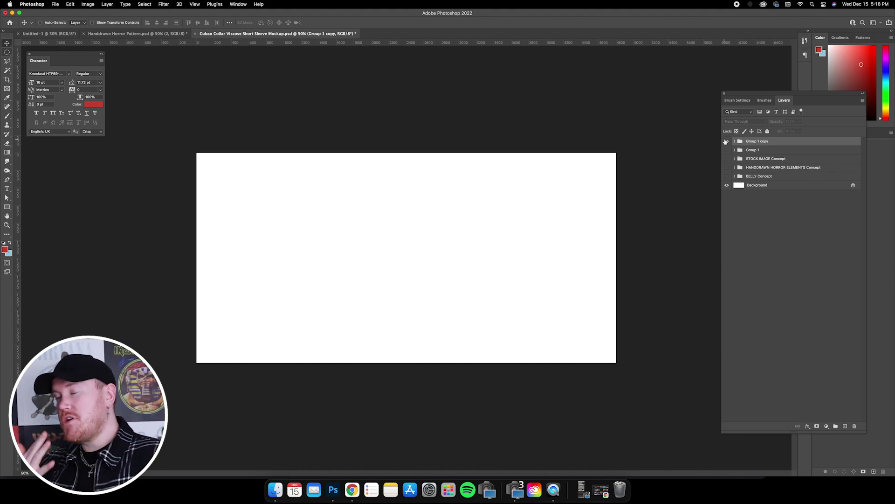
pyautogui.click(726, 141)
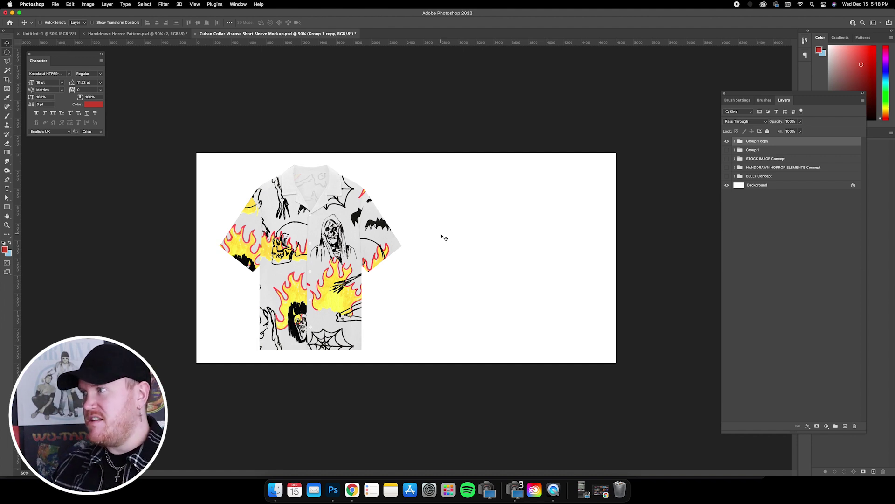
pyautogui.click(727, 141)
pyautogui.click(727, 150)
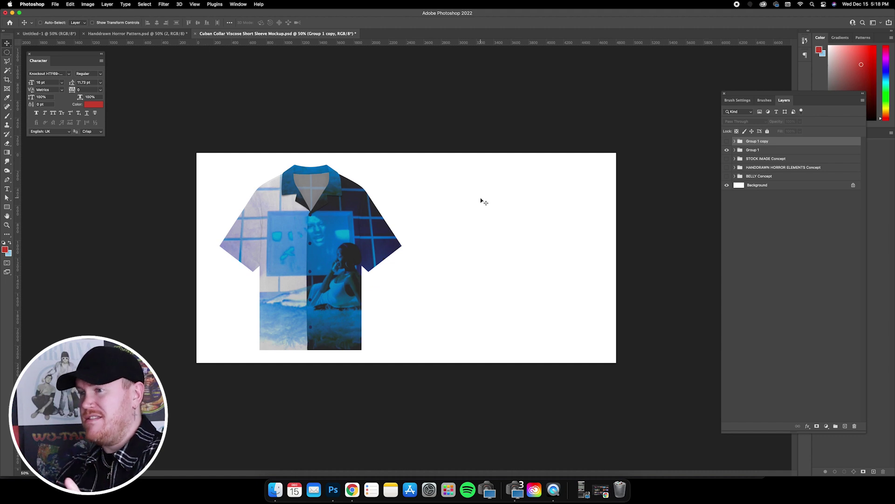
pyautogui.click(726, 150)
pyautogui.click(726, 141)
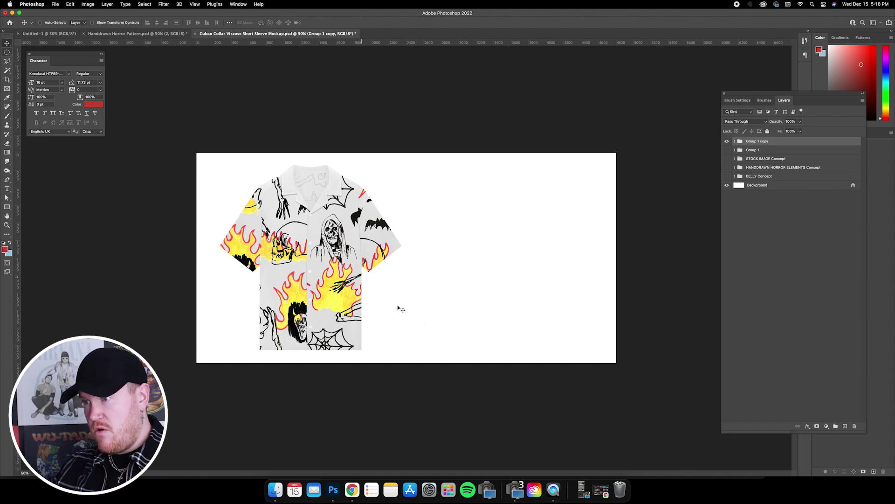
# - Switch to Chrome, download the photo of the red-haired woman covering her face from the Pexels "sad" results, and return to Photoshop
pyautogui.click(352, 489)
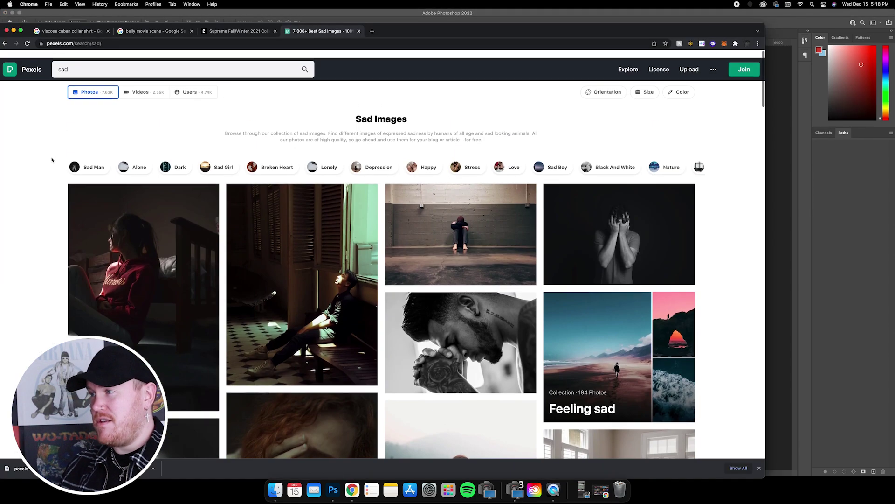
pyautogui.moveTo(430, 25); pyautogui.dragTo(475, 23)
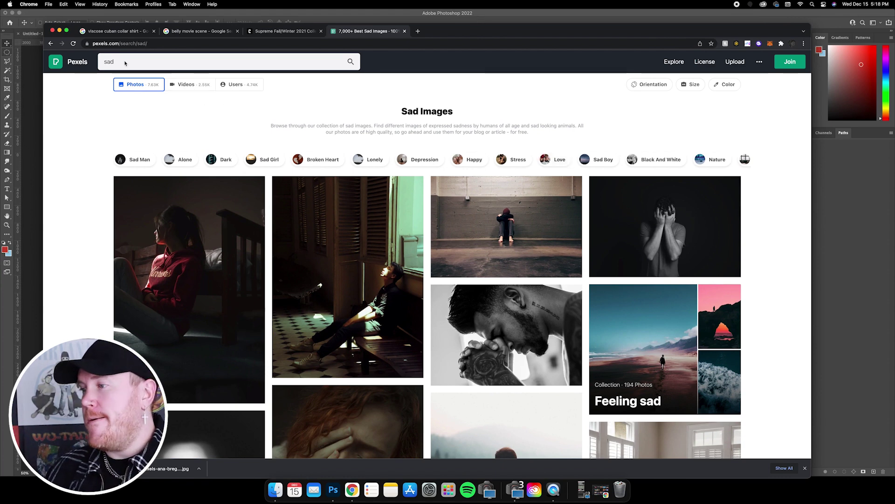
pyautogui.scroll(-6, 72, 138)
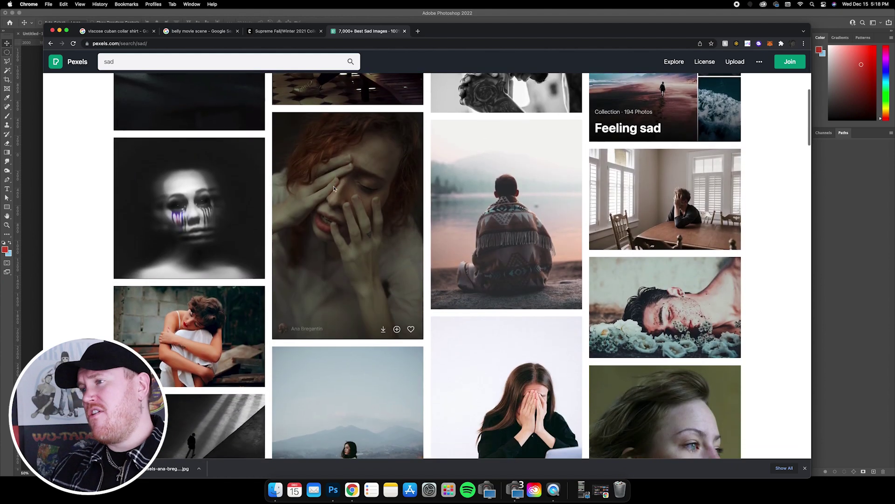
pyautogui.click(334, 188)
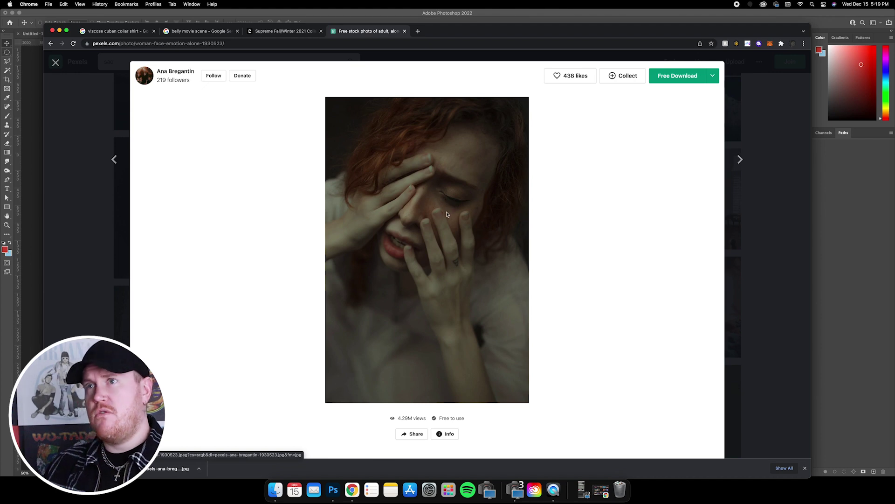
pyautogui.click(675, 78)
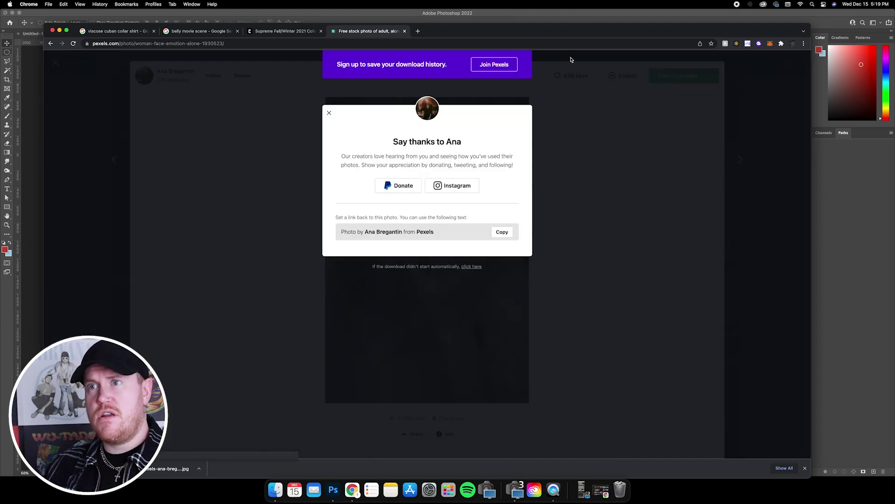
pyautogui.click(60, 30)
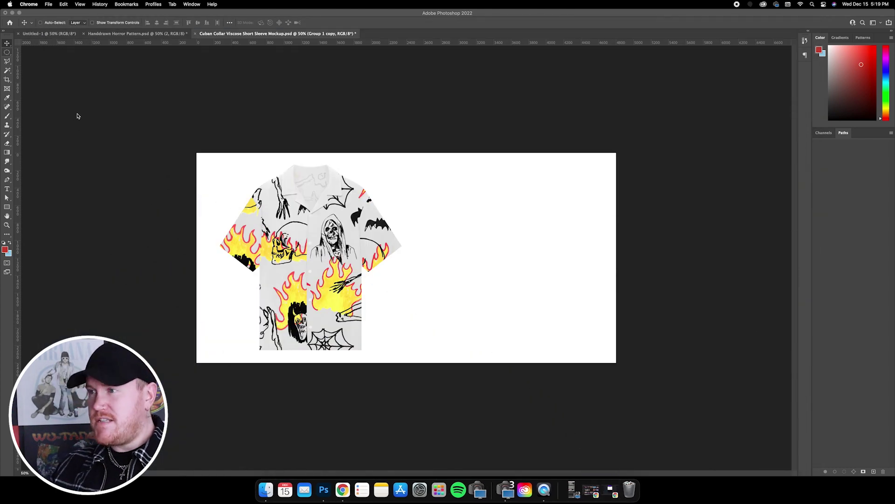
pyautogui.click(141, 145)
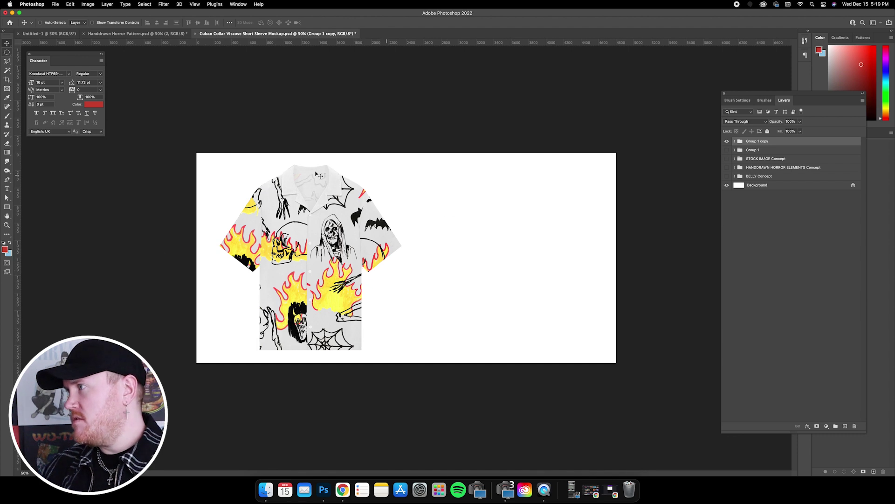
# - Duplicate the Group 1 copy shirt group, hiding the original and expanding the duplicate
pyautogui.press('super+j')
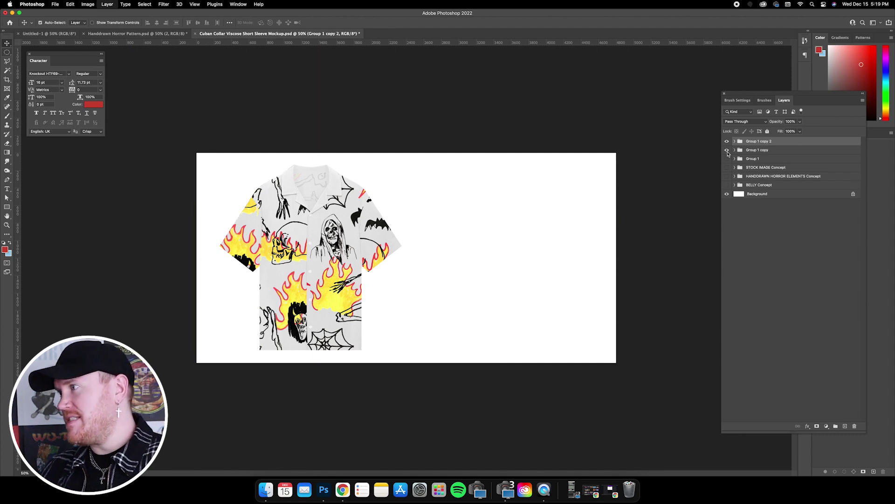
pyautogui.click(735, 141)
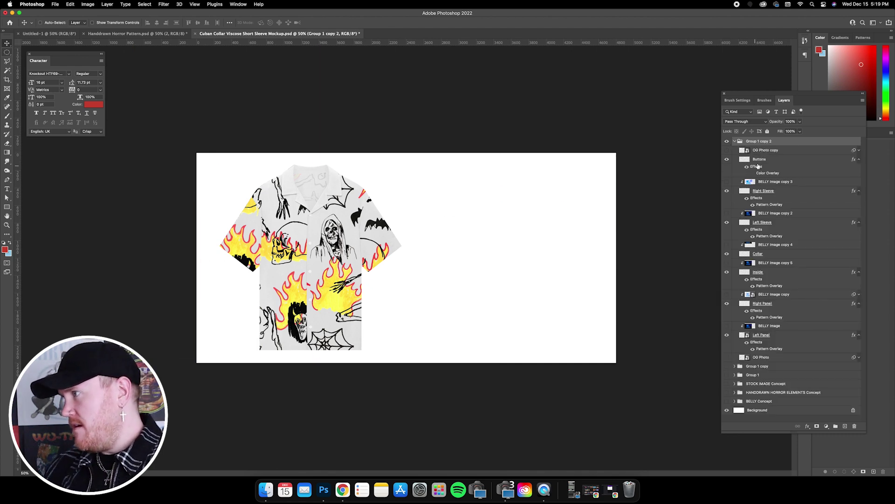
pyautogui.click(767, 152)
# - Delete all the clipped BELLY image layers from the Group 1 copy 2 group
pyautogui.click(768, 184)
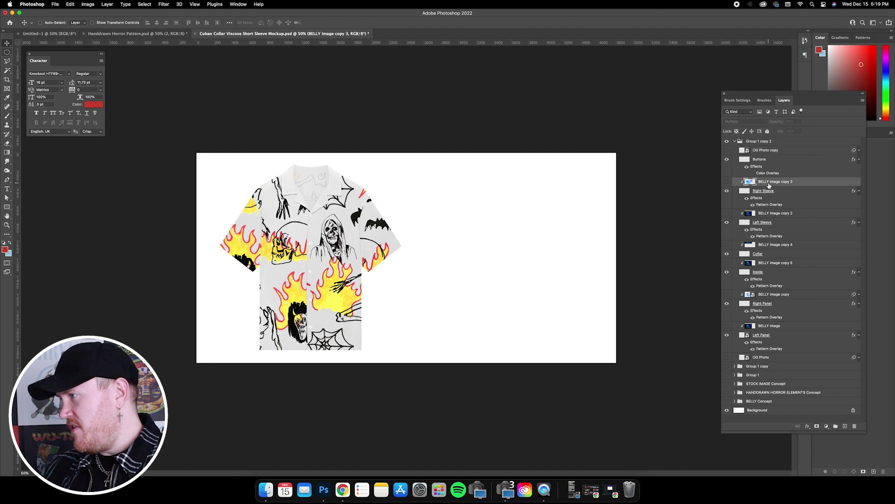
pyautogui.press('Delete')
pyautogui.click(764, 204)
pyautogui.press('Delete')
pyautogui.click(772, 226)
pyautogui.press('Delete')
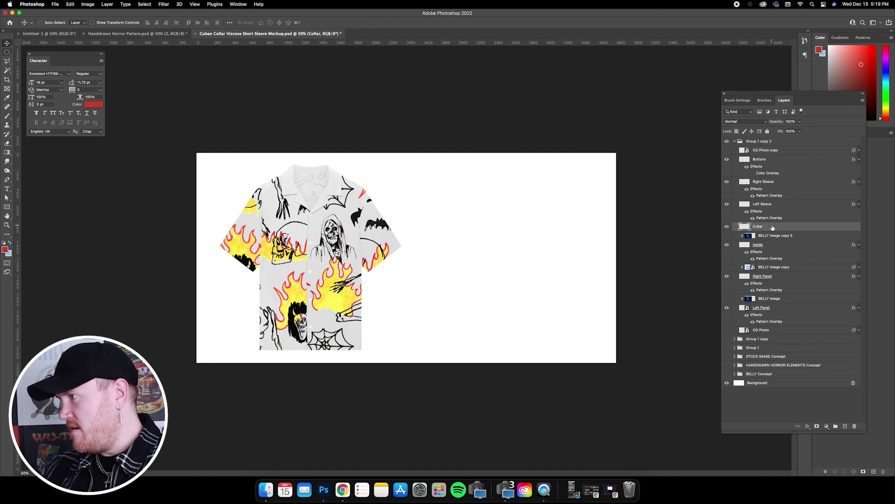
pyautogui.click(769, 236)
pyautogui.press('Delete')
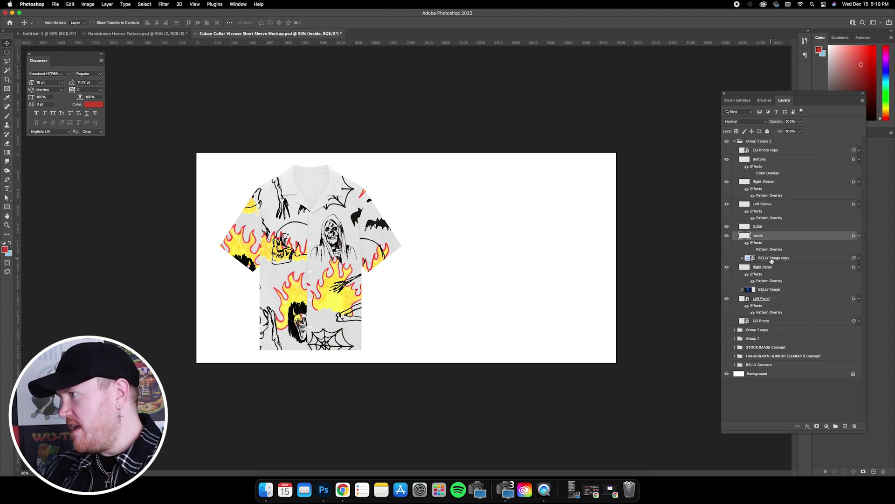
pyautogui.click(771, 258)
pyautogui.press('Delete')
pyautogui.press('Delete')
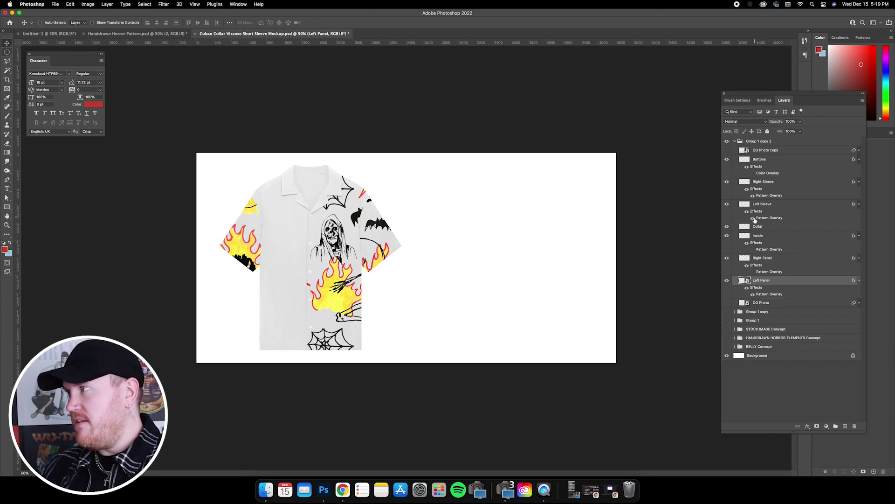
# - Turn off the Pattern Overlay effects on the sleeve, Inside and panel layers of the duplicated shirt
pyautogui.click(754, 180)
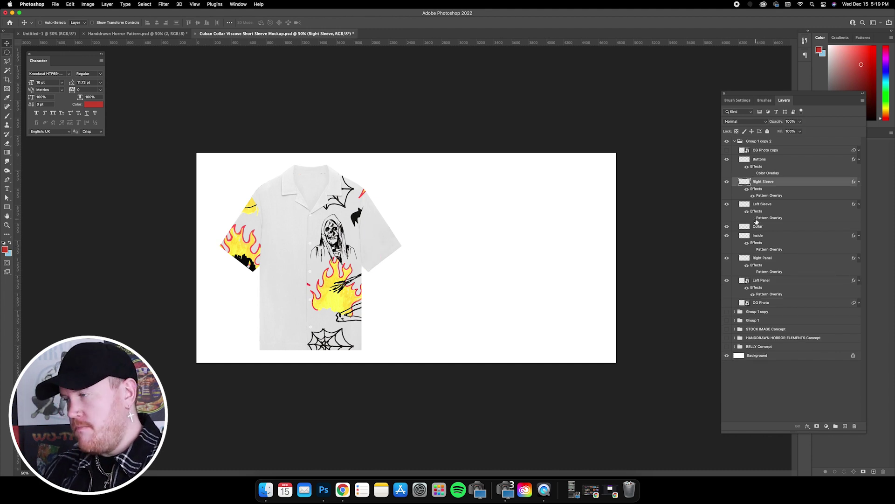
pyautogui.click(753, 294)
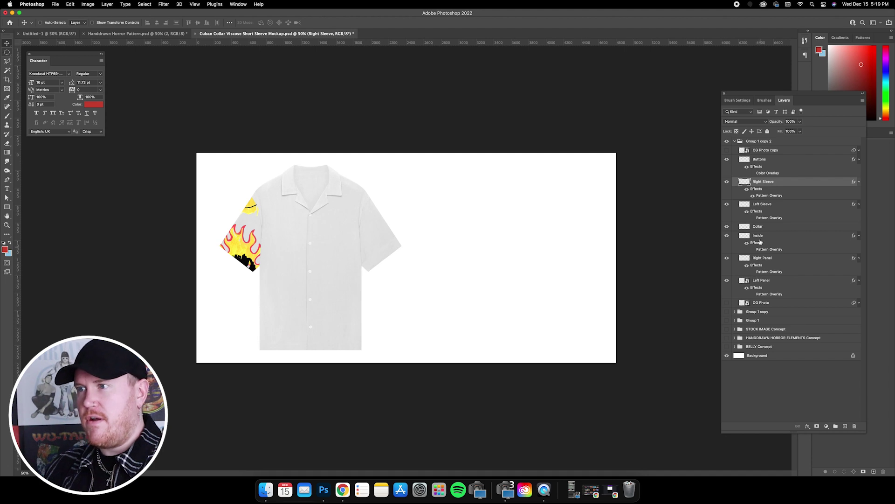
pyautogui.click(754, 196)
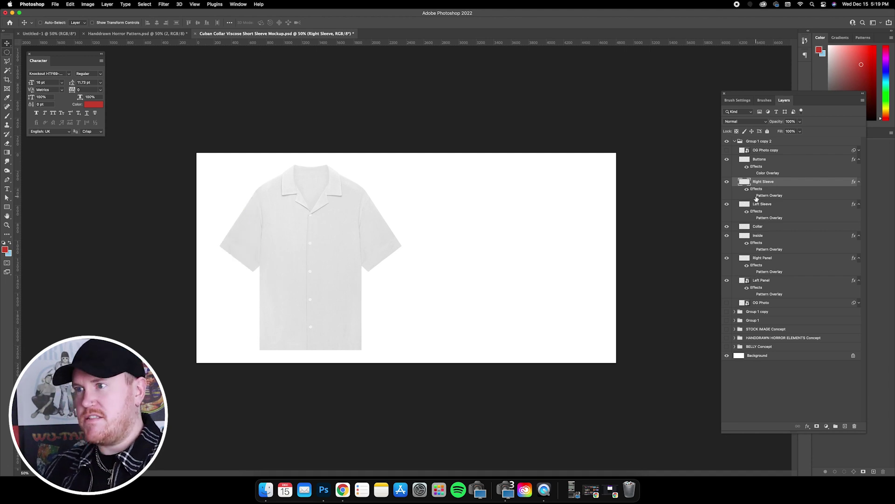
# - Open the downloaded Pexels photo from the desktop in Photoshop, copy the whole image, and return to the shirt mockup
pyautogui.click(12, 14)
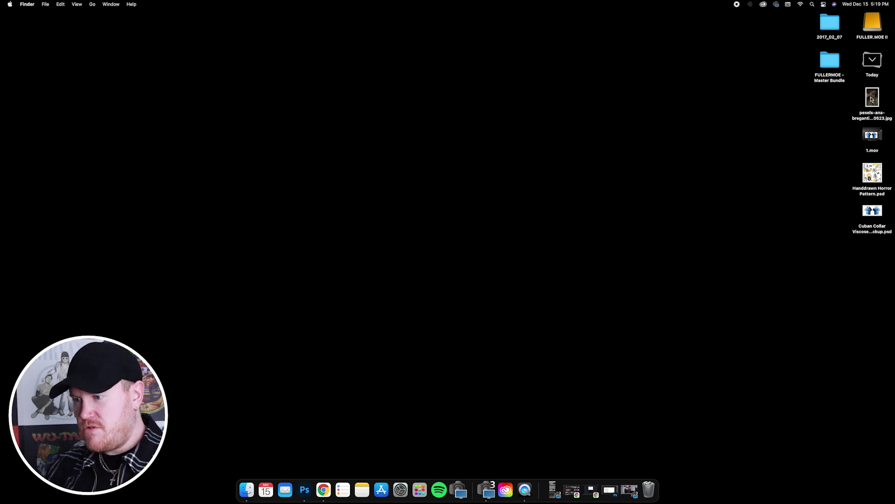
pyautogui.moveTo(873, 99); pyautogui.dragTo(304, 489)
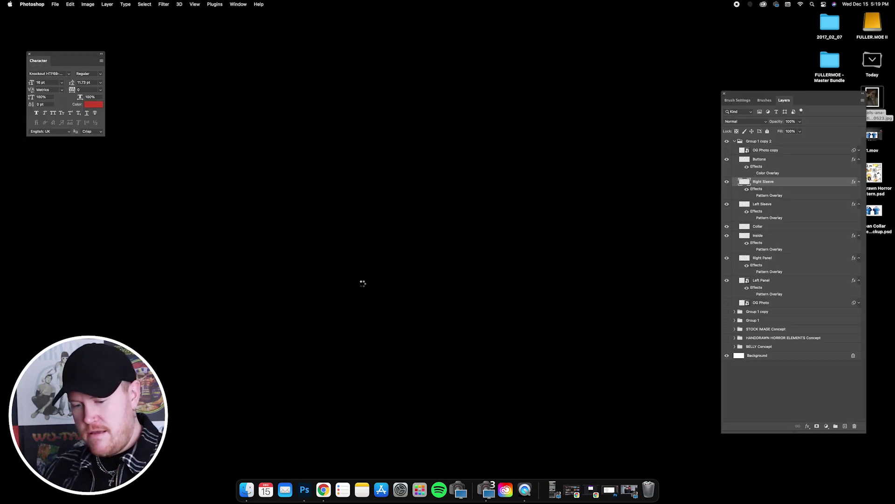
pyautogui.press('super+a')
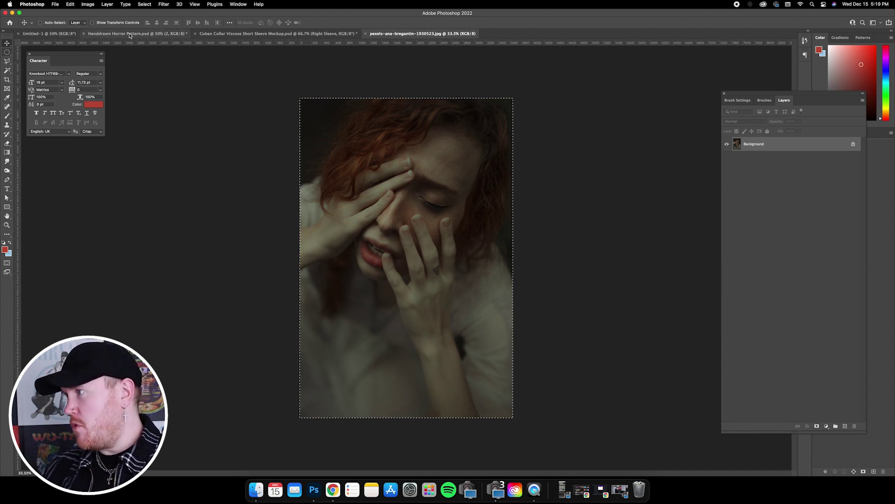
pyautogui.click(275, 36)
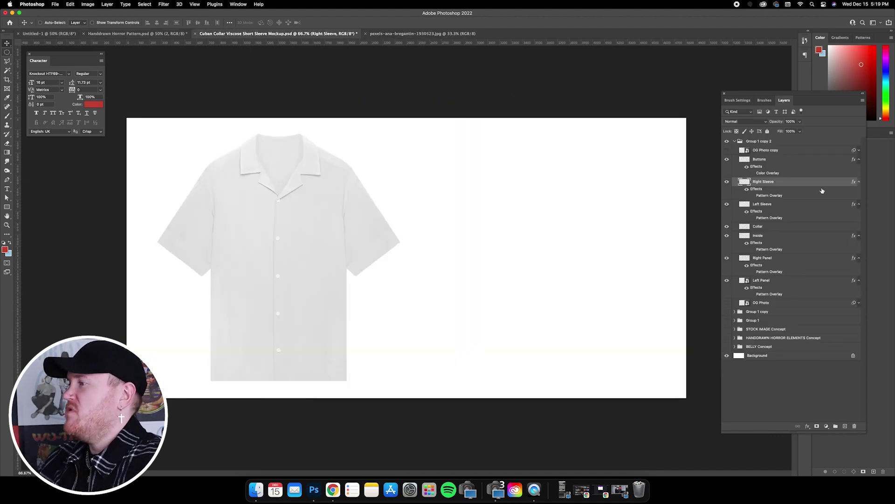
# - Hide the Right Sleeve, Left Sleeve, Collar, Inside and Right Panel layers, with the Left Panel layer selected
pyautogui.click(779, 283)
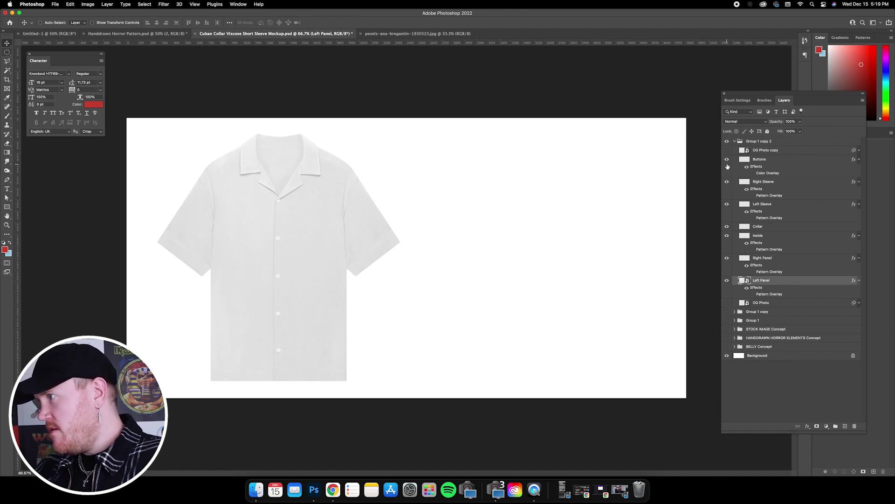
pyautogui.click(727, 182)
pyautogui.moveTo(726, 204); pyautogui.dragTo(724, 261)
pyautogui.click(727, 260)
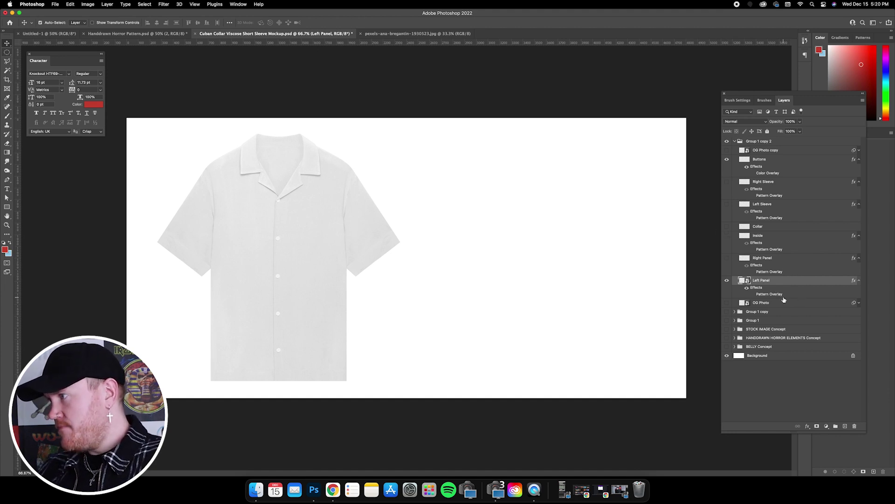
# - Paste the copied photo directly above the Left Panel layer and convert it to a smart object
pyautogui.press('super+v')
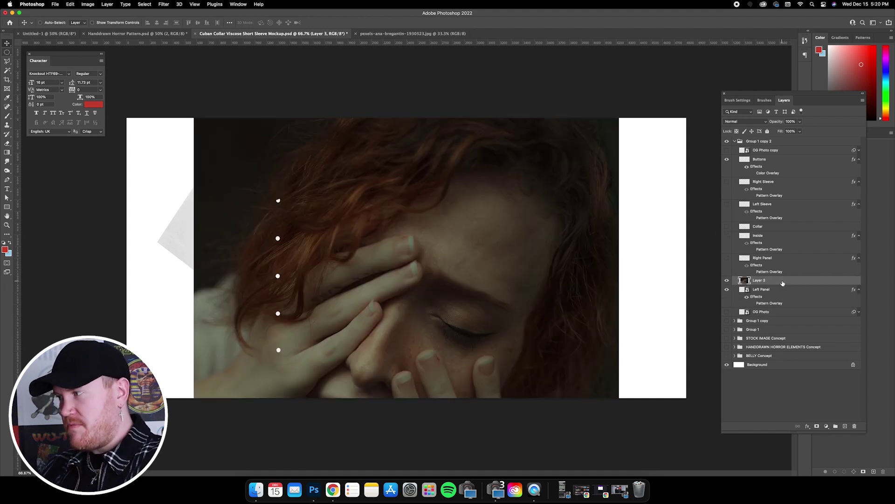
pyautogui.rightClick(783, 283)
pyautogui.click(807, 242)
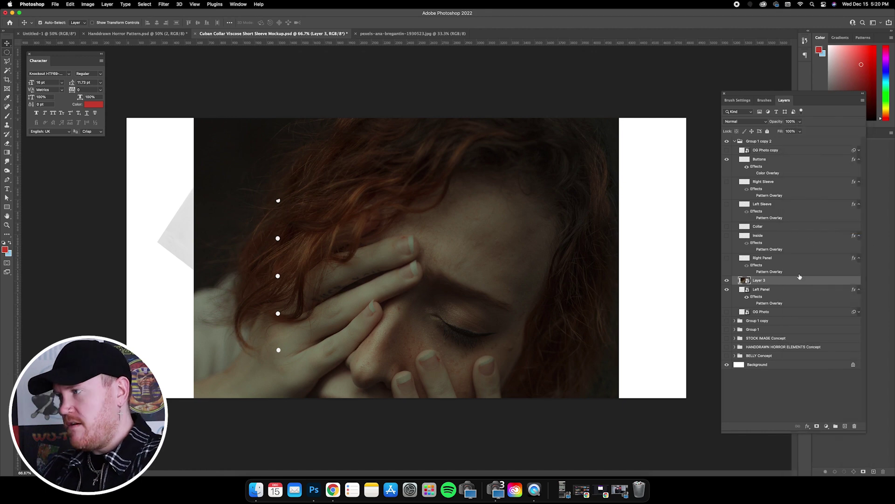
# - Clip the pasted photo layer to the Left Panel layer with a clipping mask
pyautogui.press('super+minus')
pyautogui.press('super+minus')
pyautogui.press('super+minus')
pyautogui.rightClick(800, 280)
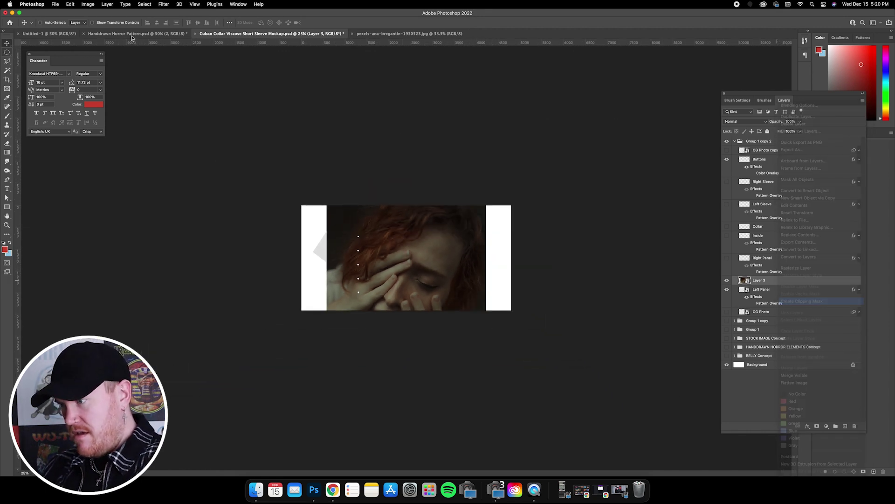
# - Scale the clipped photo down and position it so the face and hands fill the whole shirt shape
pyautogui.click(91, 22)
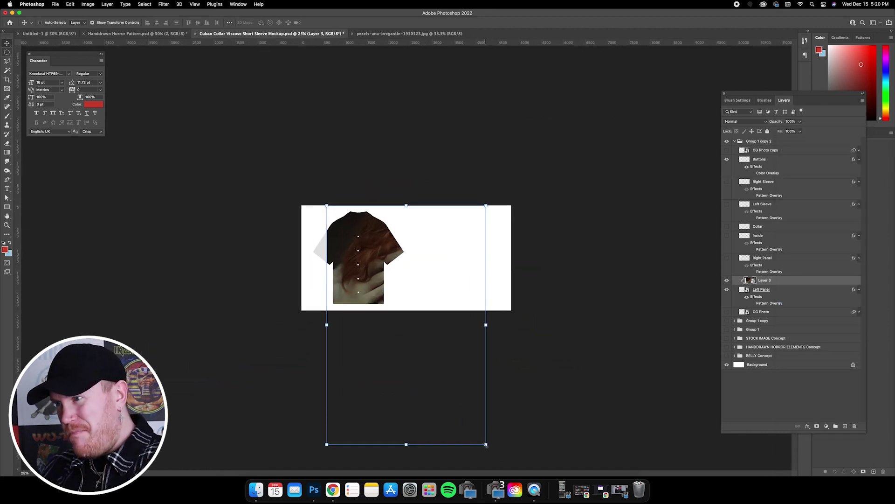
pyautogui.moveTo(486, 445); pyautogui.dragTo(410, 330)
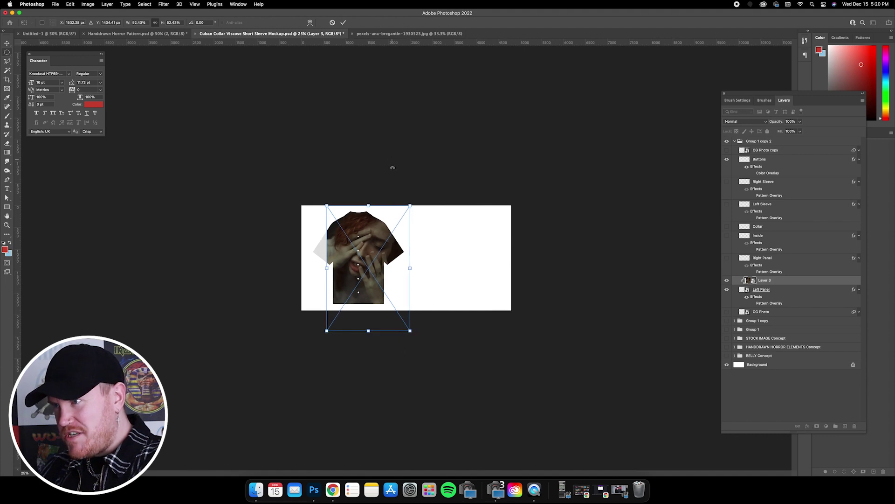
pyautogui.moveTo(394, 232); pyautogui.dragTo(369, 239)
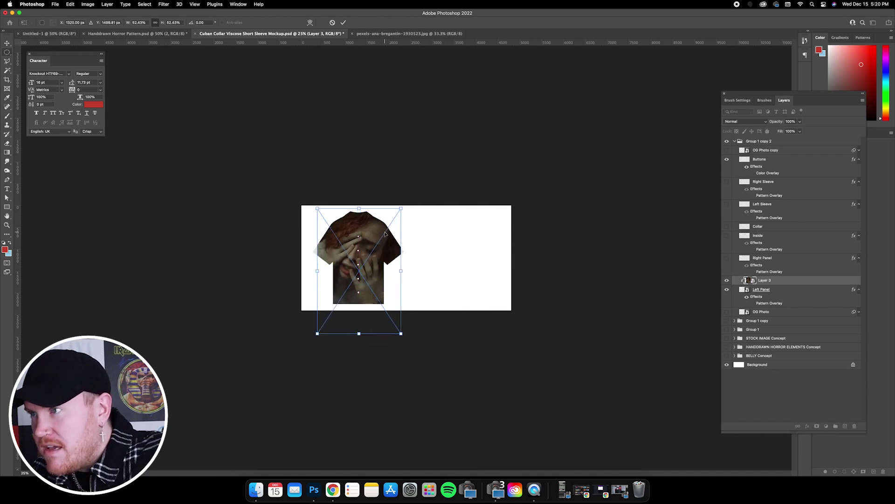
pyautogui.press('super+plus')
pyautogui.press('super+plus')
pyautogui.moveTo(395, 159); pyautogui.dragTo(365, 206)
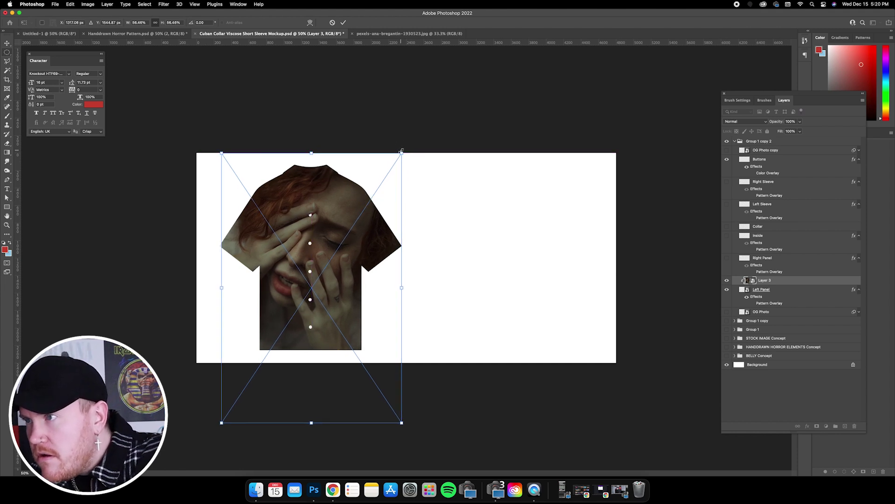
pyautogui.moveTo(401, 151); pyautogui.dragTo(414, 137)
pyautogui.moveTo(387, 173)
pyautogui.mouseDown()
pyautogui.moveTo(384, 180)
pyautogui.moveTo(385, 170)
pyautogui.mouseUp()
pyautogui.press('Return')
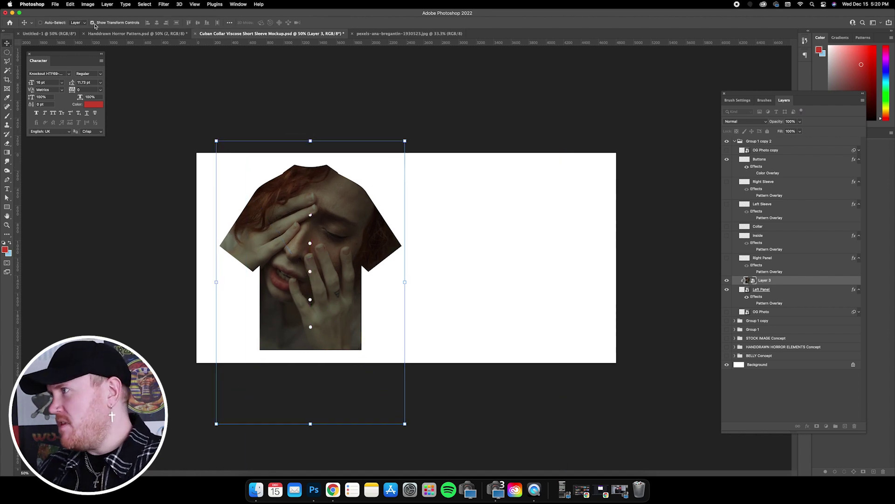
pyautogui.click(94, 23)
# - Set the clipped photo layer's blend mode to Multiply
pyautogui.press('super+plus')
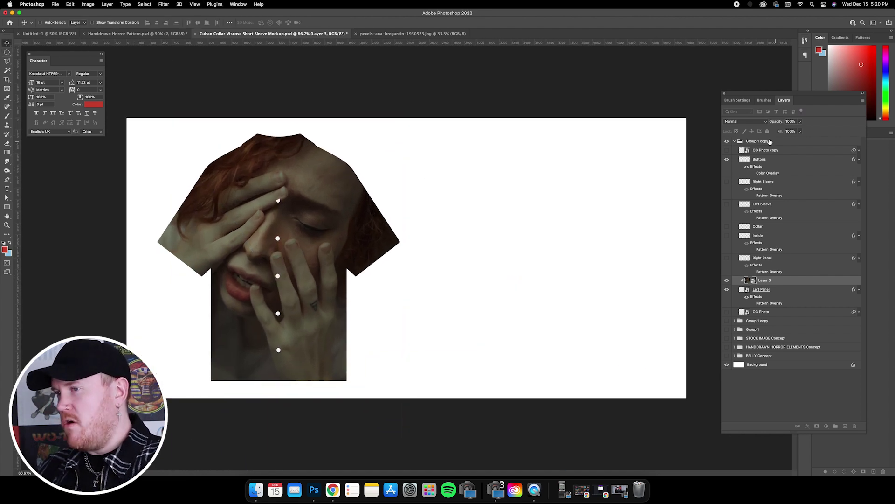
pyautogui.click(740, 120)
pyautogui.click(737, 142)
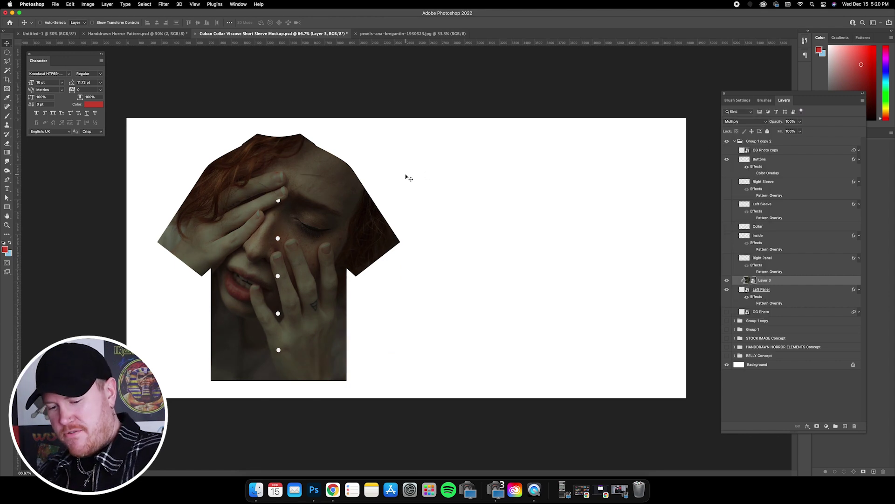
# - Turn the clipped photo black and white with a Hue/Saturation adjustment at saturation -100
pyautogui.press('super+u')
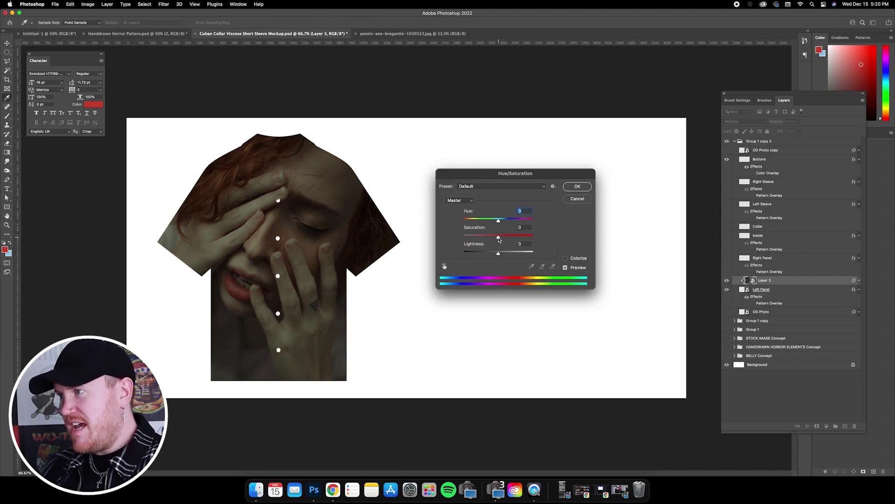
pyautogui.moveTo(498, 237); pyautogui.dragTo(463, 237)
pyautogui.moveTo(559, 187); pyautogui.dragTo(559, 200)
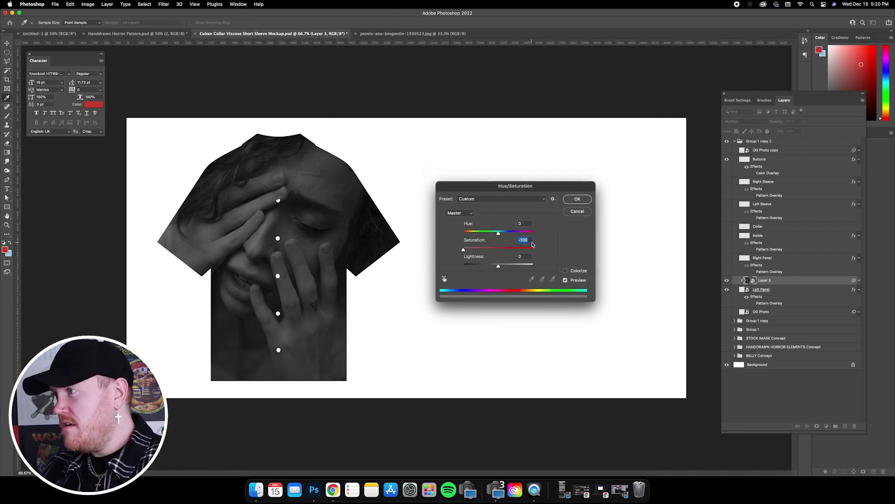
pyautogui.click(577, 199)
# - Apply a legacy Brightness/Contrast adjustment to the photo, raising the contrast strongly and lowering the brightness slightly
pyautogui.click(88, 4)
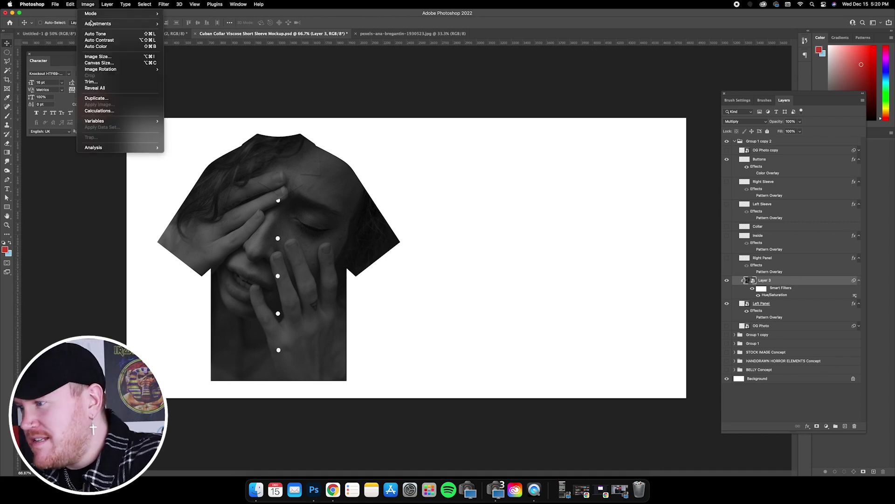
pyautogui.moveTo(92, 23)
pyautogui.click(191, 24)
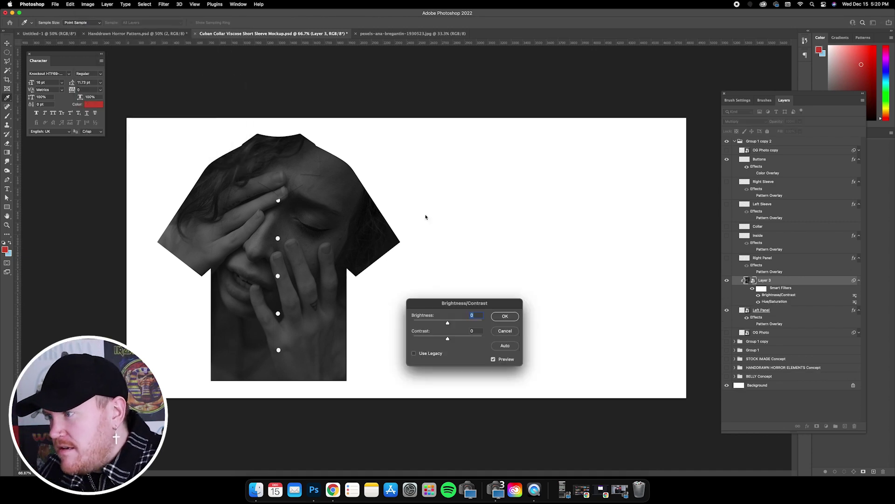
pyautogui.click(414, 353)
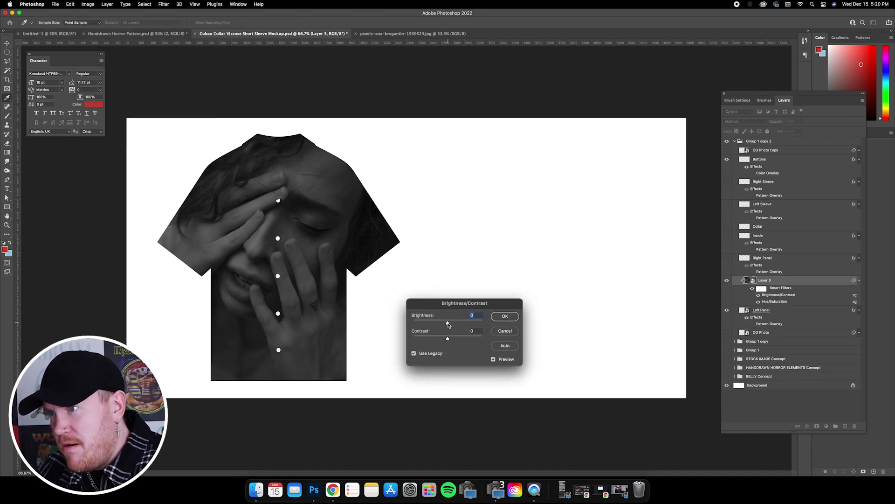
pyautogui.moveTo(454, 340); pyautogui.dragTo(476, 340)
pyautogui.moveTo(446, 324)
pyautogui.mouseDown()
pyautogui.moveTo(477, 340)
pyautogui.moveTo(443, 324)
pyautogui.mouseUp()
pyautogui.click(501, 320)
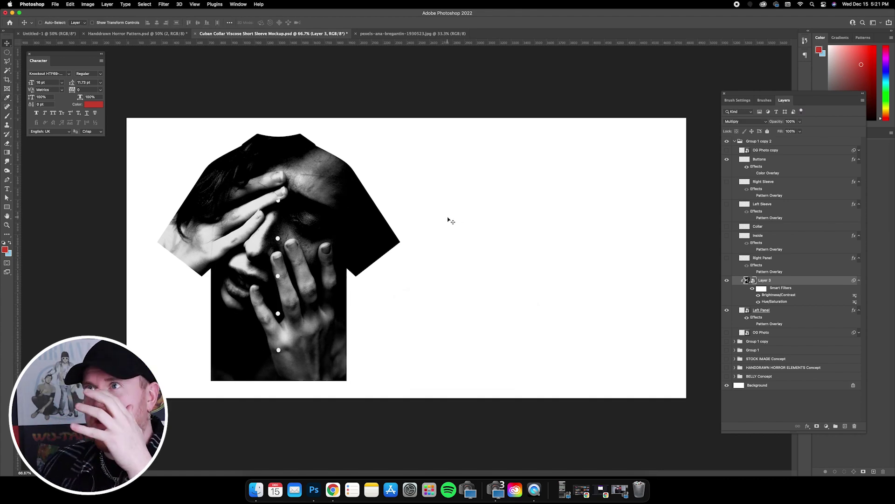
# - Add 30% uniform monochromatic noise to the clipped photo
pyautogui.click(164, 4)
pyautogui.moveTo(209, 113)
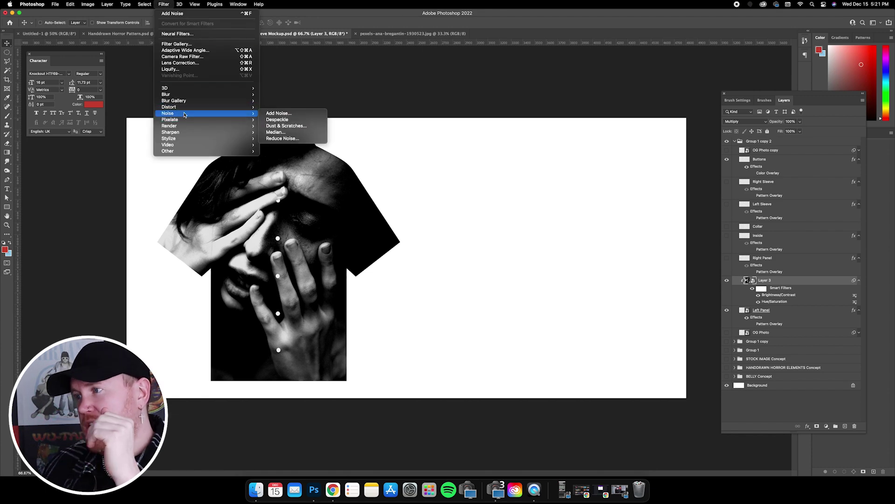
pyautogui.click(283, 114)
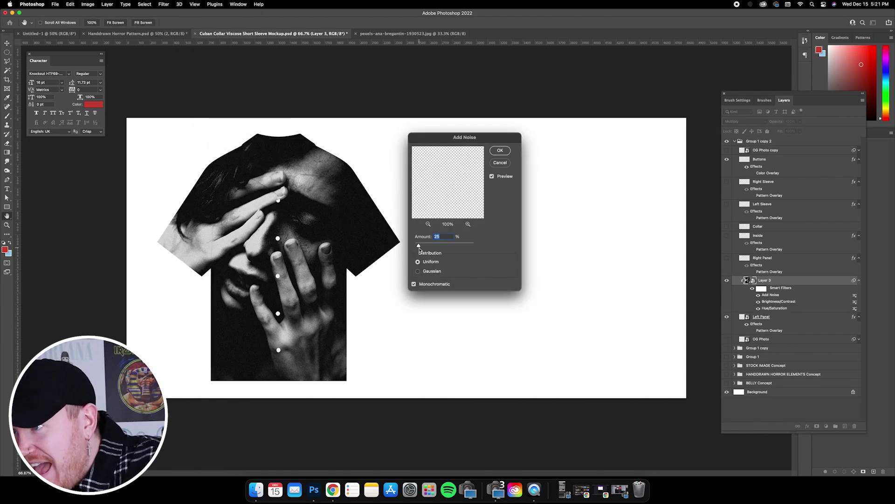
pyautogui.moveTo(418, 247); pyautogui.dragTo(419, 247)
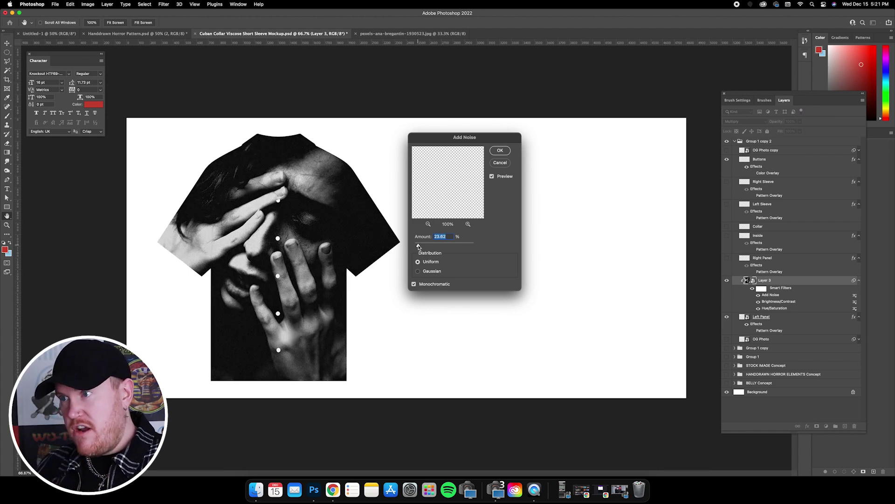
pyautogui.write('30')
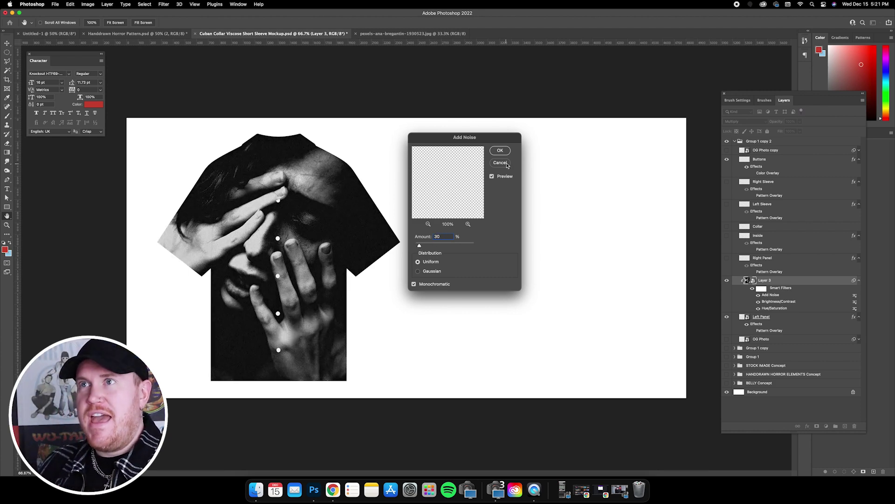
pyautogui.click(500, 151)
# - Apply a second legacy Brightness/Contrast to the photo at about -39 brightness and 62 contrast, and lower the layer's opacity slightly
pyautogui.click(88, 4)
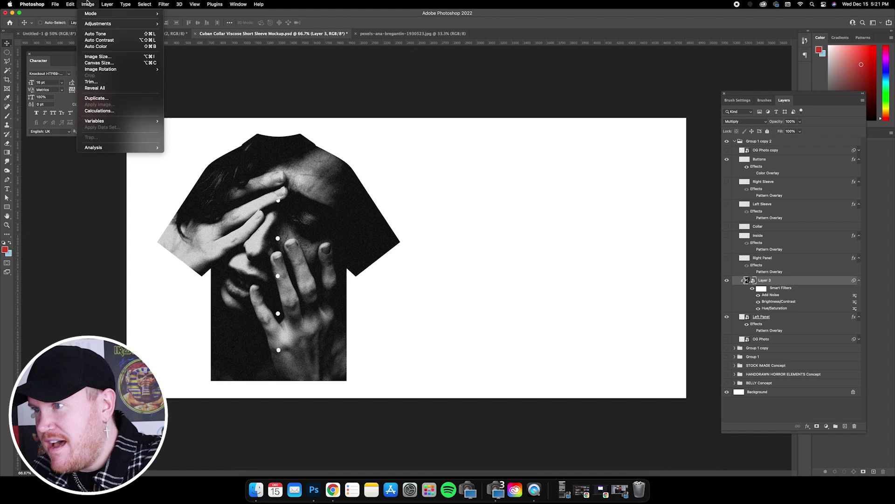
pyautogui.moveTo(95, 26)
pyautogui.click(207, 25)
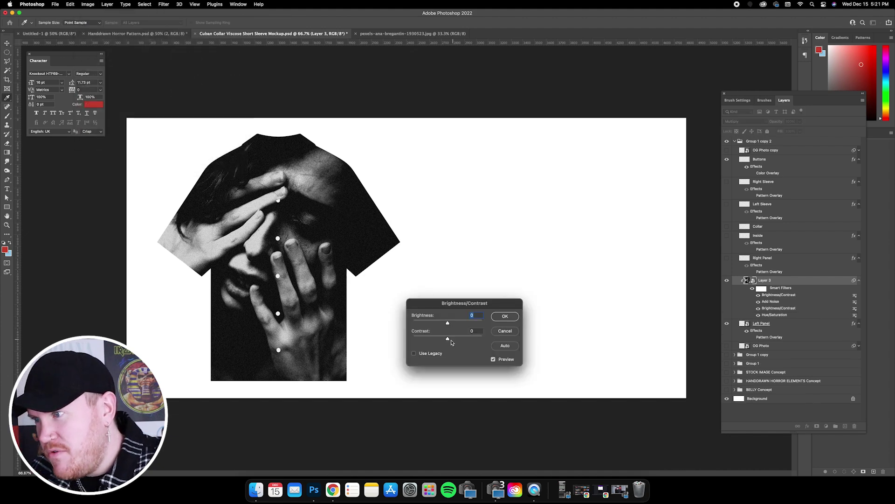
pyautogui.click(414, 354)
pyautogui.moveTo(448, 339); pyautogui.dragTo(432, 323)
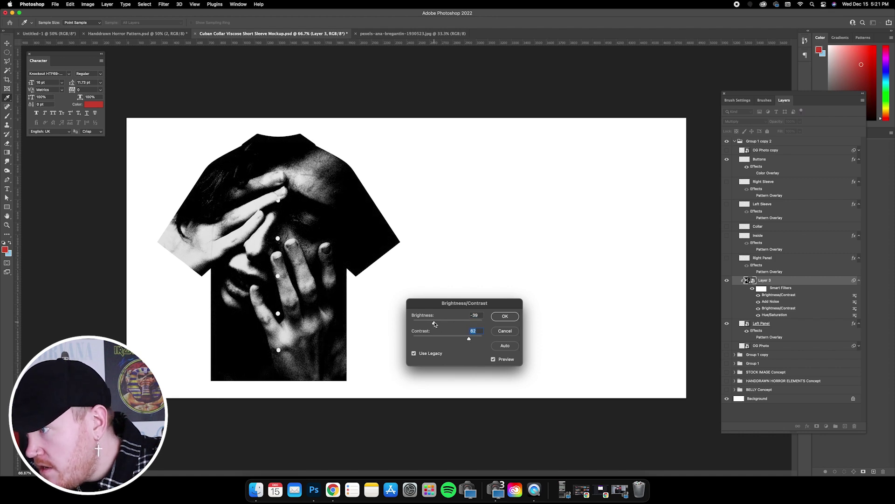
pyautogui.click(505, 330)
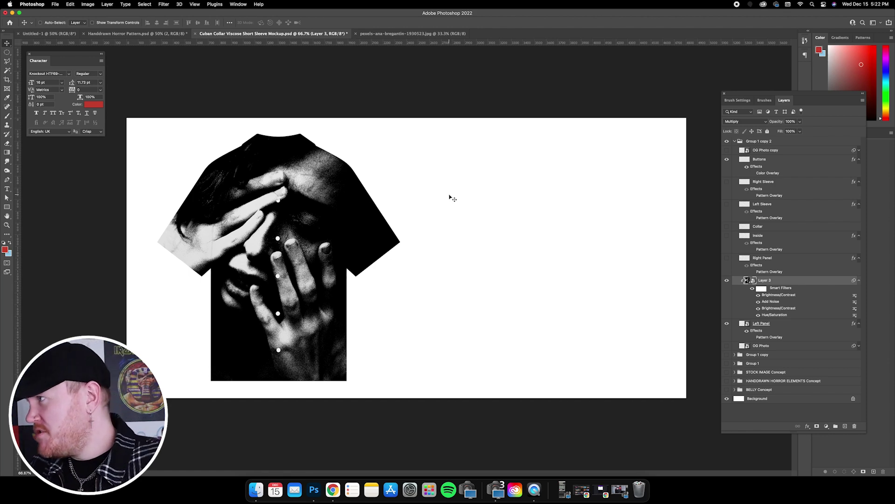
pyautogui.click(800, 123)
pyautogui.moveTo(800, 130); pyautogui.dragTo(797, 131)
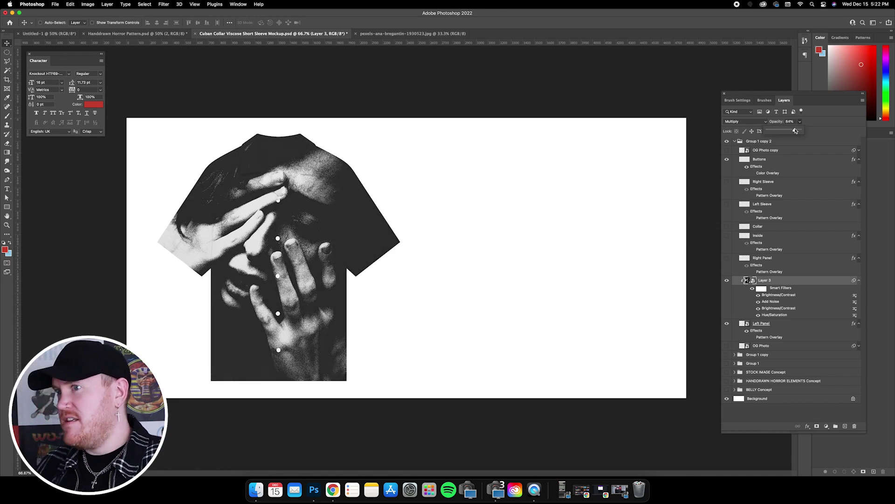
# - Show the OG Photo copy layer and strengthen the shirt's folds and seams with legacy Brightness/Contrast, using lower brightness and higher contrast
pyautogui.click(749, 151)
pyautogui.click(727, 150)
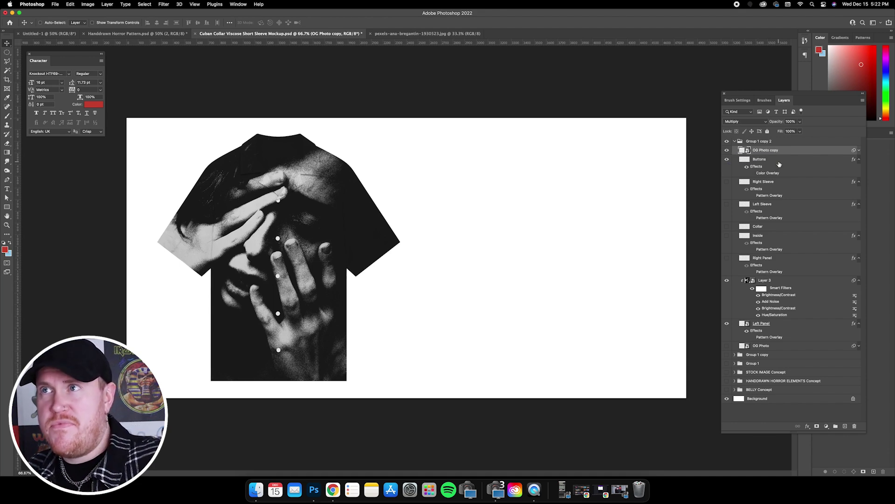
pyautogui.click(88, 4)
pyautogui.moveTo(96, 24)
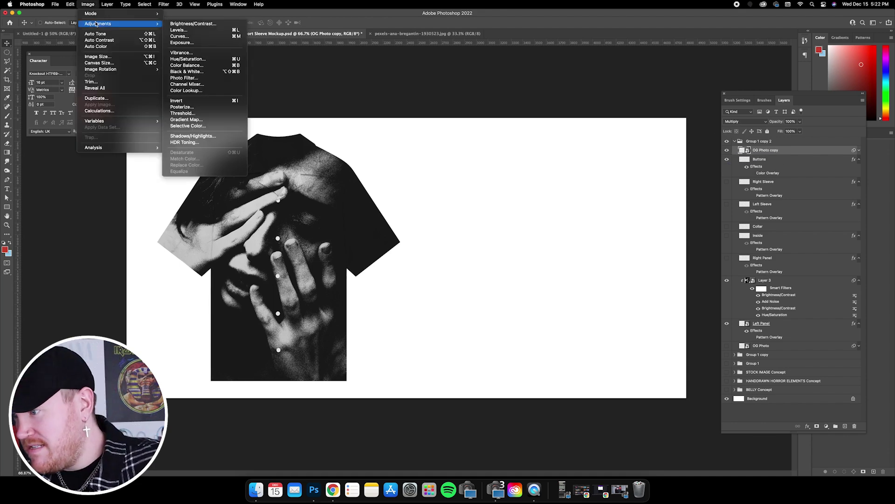
pyautogui.click(193, 24)
pyautogui.click(415, 353)
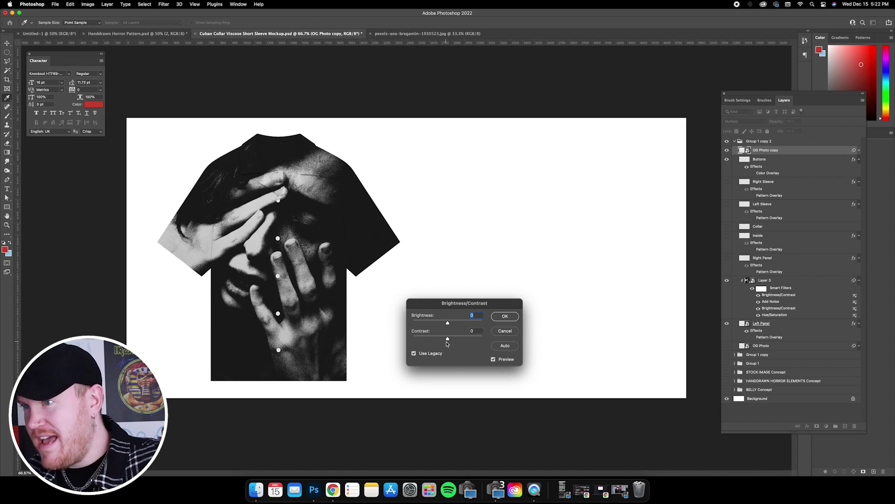
pyautogui.moveTo(448, 323); pyautogui.dragTo(471, 341)
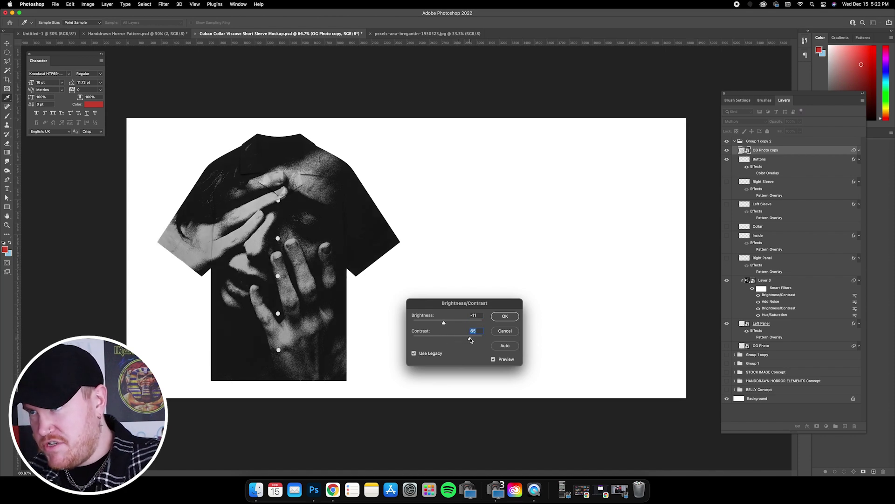
pyautogui.moveTo(472, 340)
pyautogui.mouseDown()
pyautogui.moveTo(441, 323)
pyautogui.moveTo(466, 332)
pyautogui.mouseUp()
pyautogui.click(506, 316)
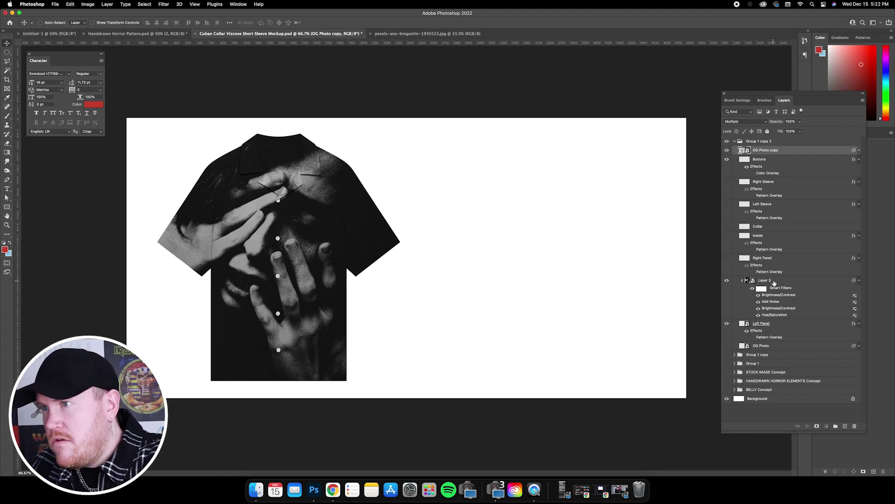
# - Set the clipped photo layer's opacity to 82%
pyautogui.click(774, 281)
pyautogui.moveTo(800, 121); pyautogui.dragTo(800, 131)
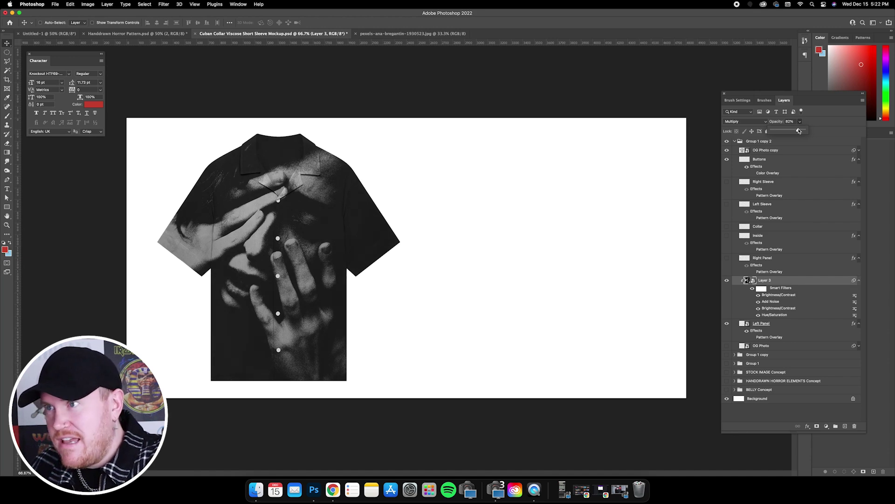
pyautogui.moveTo(799, 132); pyautogui.dragTo(801, 132)
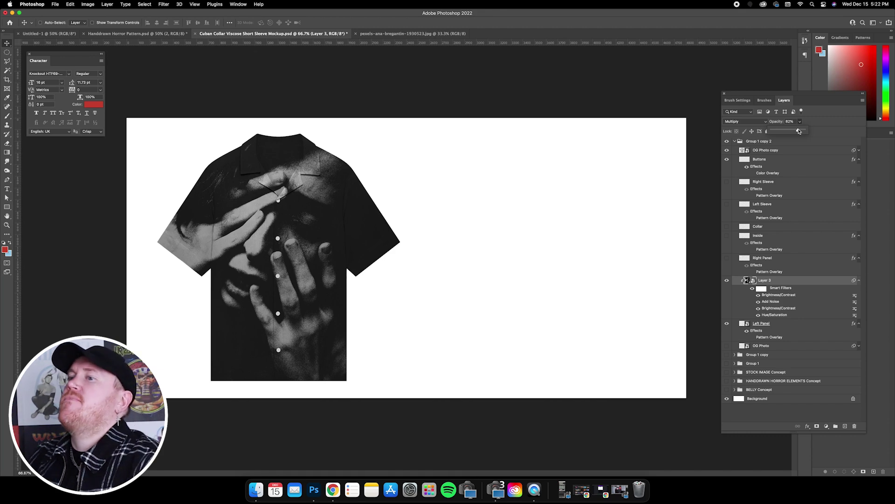
pyautogui.click(485, 157)
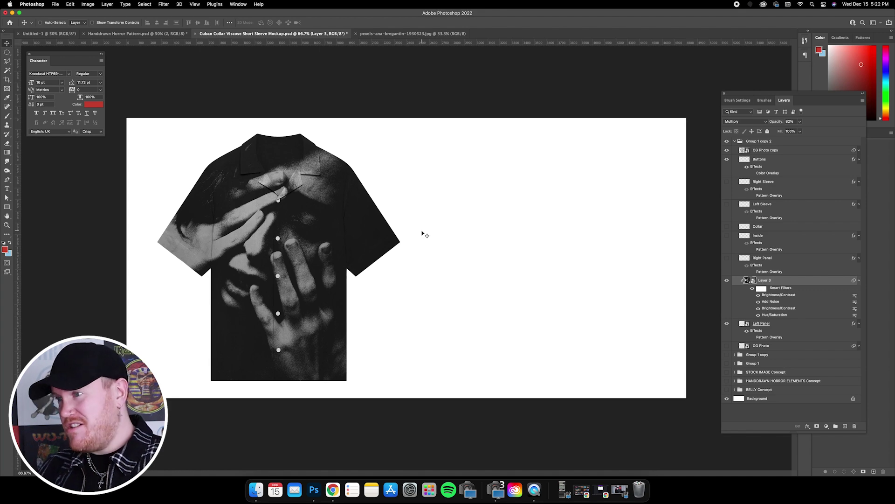
# - Tint the photo blue with a colorized Hue/Saturation adjustment at hue 200, saturation 33 and lightness -1
pyautogui.press('super+u')
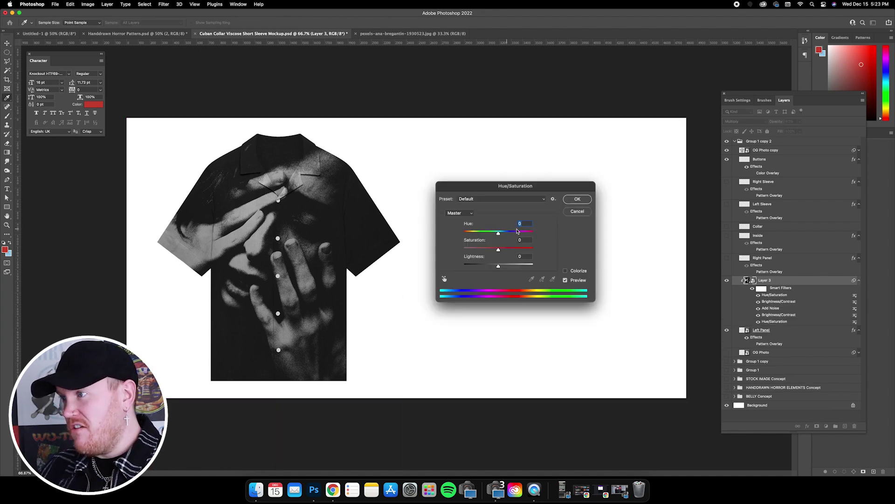
pyautogui.click(565, 271)
pyautogui.moveTo(466, 232); pyautogui.dragTo(509, 252)
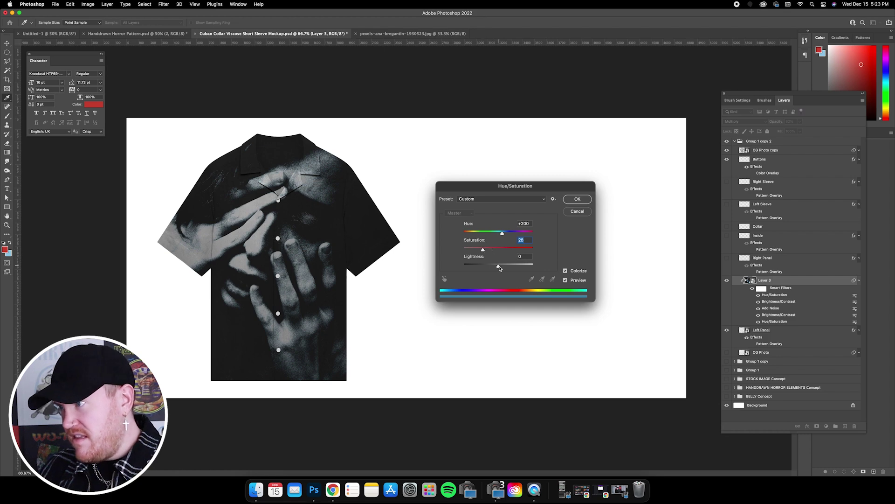
pyautogui.moveTo(497, 266); pyautogui.dragTo(487, 250)
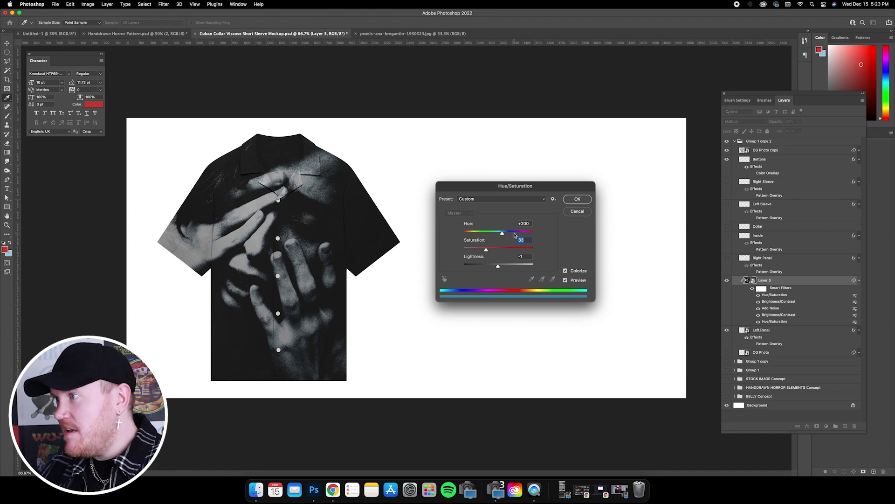
pyautogui.click(576, 200)
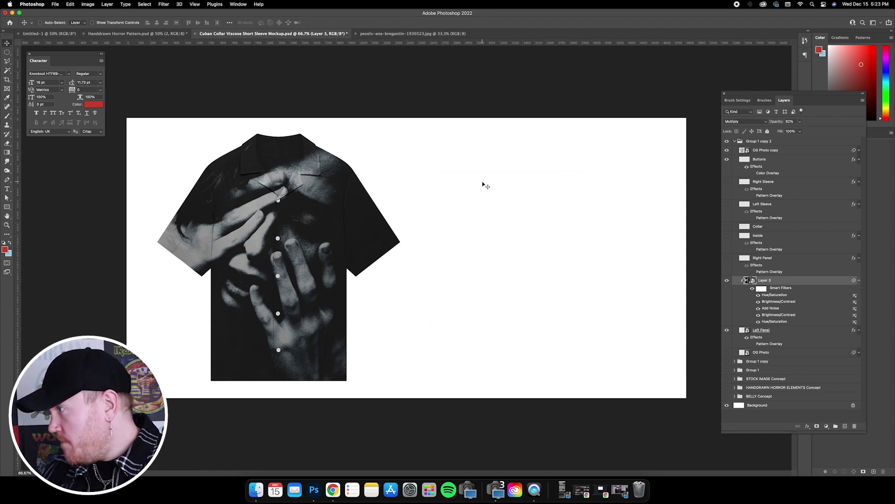
# - Duplicate the clipped Layer 3 photo, place the copy directly above the Right Panel layer and clip it to that panel
pyautogui.click(859, 280)
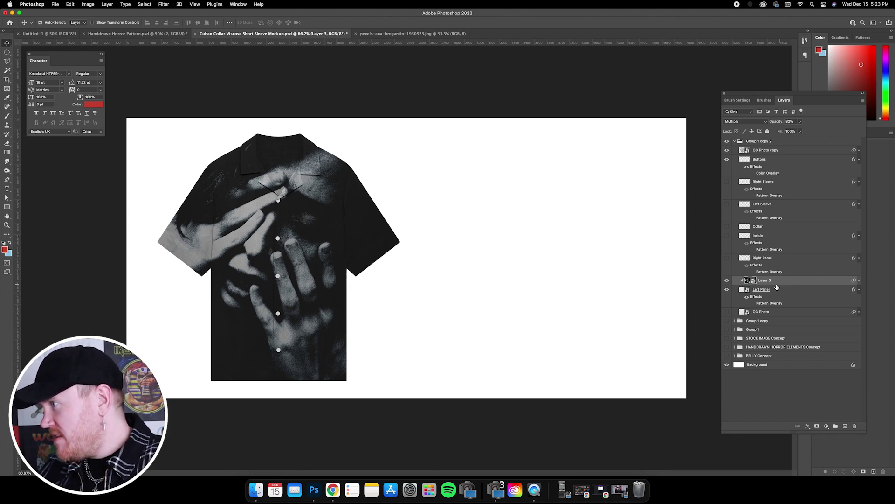
pyautogui.press('super+j')
pyautogui.moveTo(779, 281); pyautogui.dragTo(785, 259)
pyautogui.rightClick(792, 260)
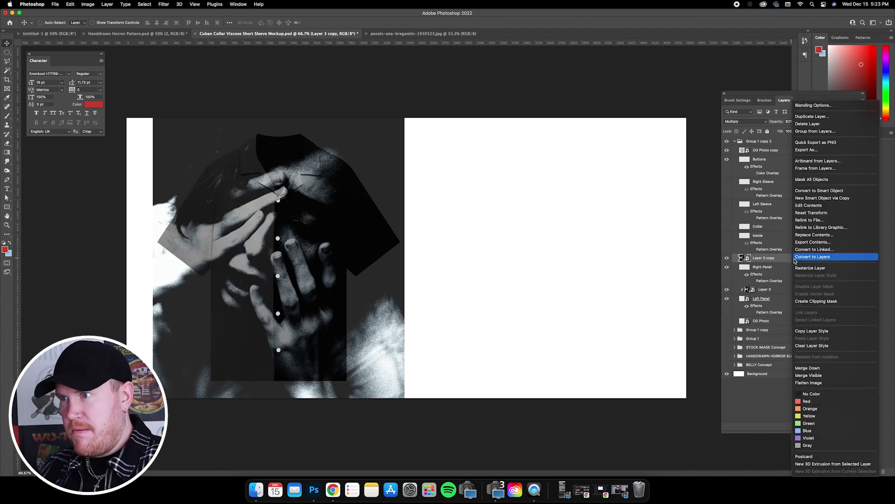
pyautogui.click(814, 300)
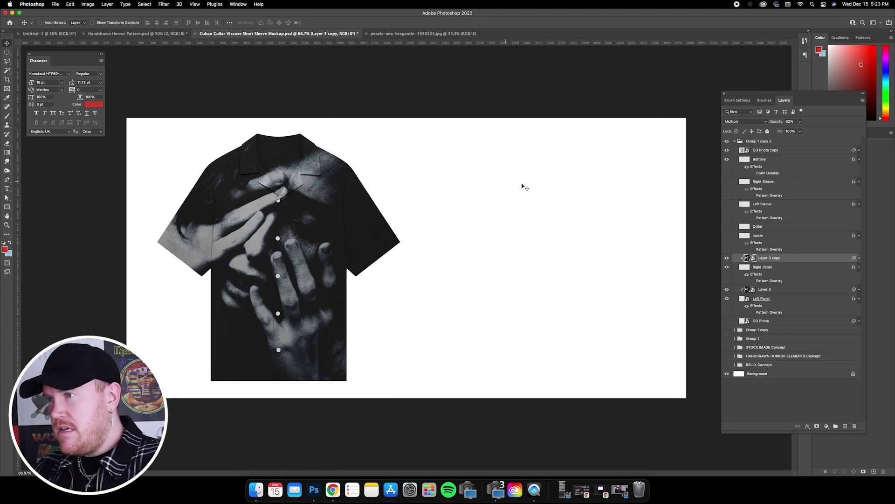
# - Show the Inside layer and give it a Multiply Color Overlay in a near-black grey sampled from the shirt
pyautogui.click(727, 236)
pyautogui.click(778, 242)
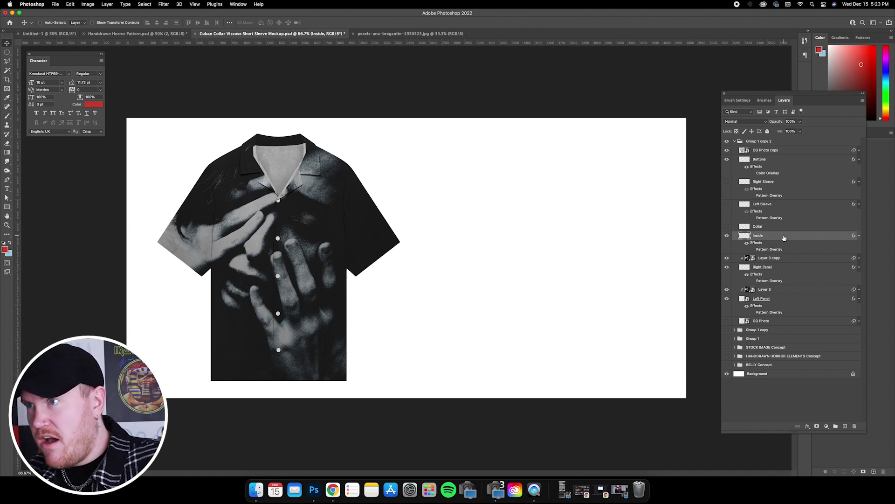
pyautogui.doubleClick(784, 238)
pyautogui.click(444, 268)
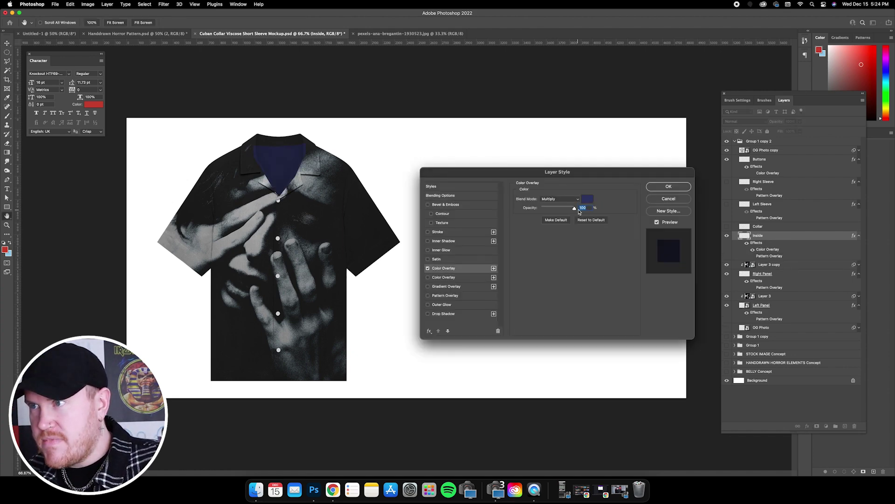
pyautogui.click(588, 199)
pyautogui.click(252, 155)
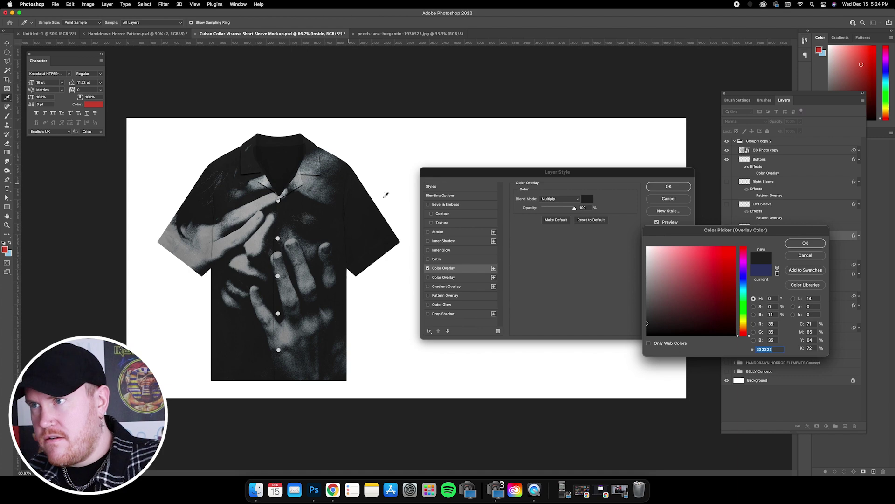
pyautogui.click(648, 321)
pyautogui.moveTo(652, 319); pyautogui.dragTo(640, 322)
pyautogui.click(251, 156)
pyautogui.click(794, 246)
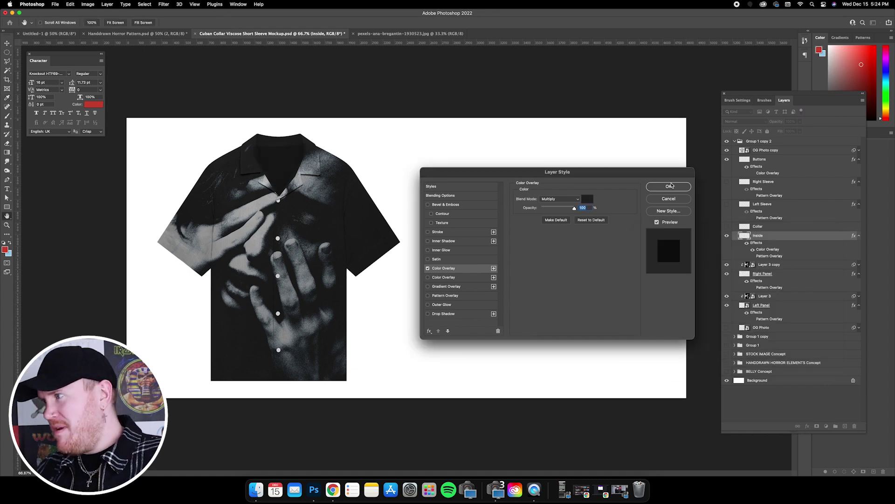
pyautogui.click(669, 186)
# - Show the Collar layer, add a Multiply Color Overlay at 100% opacity and open its overlay colour for editing
pyautogui.click(727, 226)
pyautogui.click(772, 227)
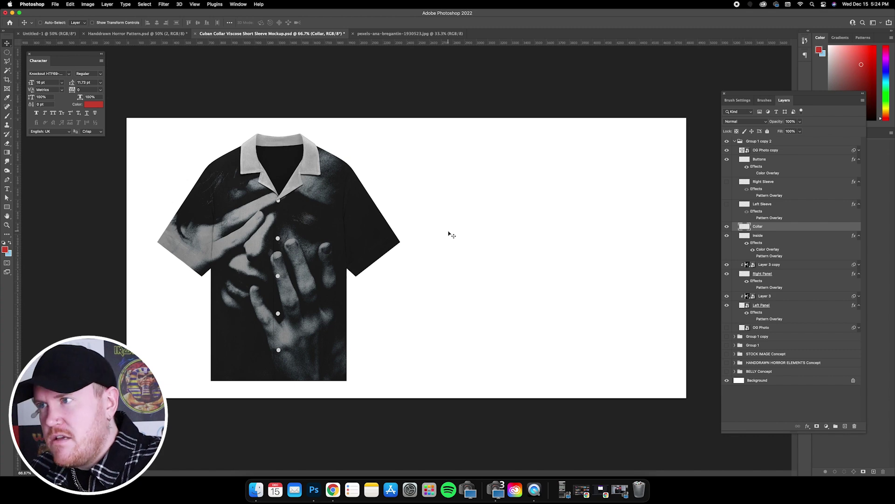
pyautogui.doubleClick(796, 228)
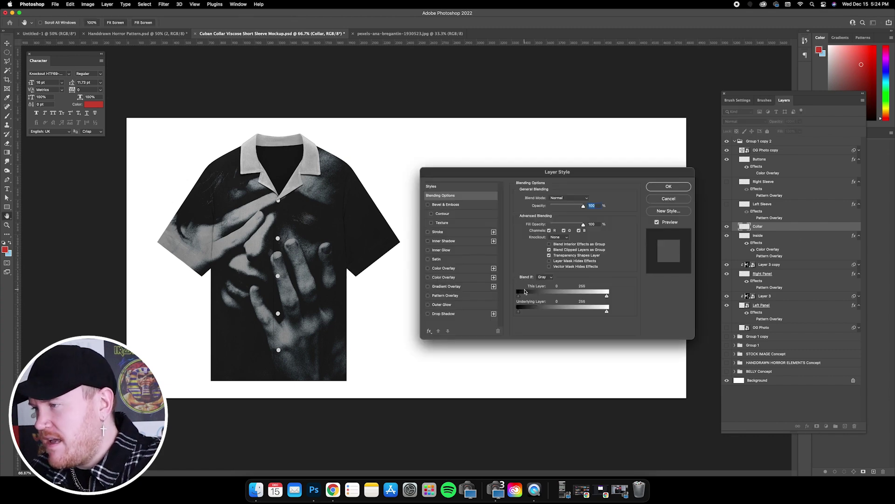
pyautogui.click(453, 270)
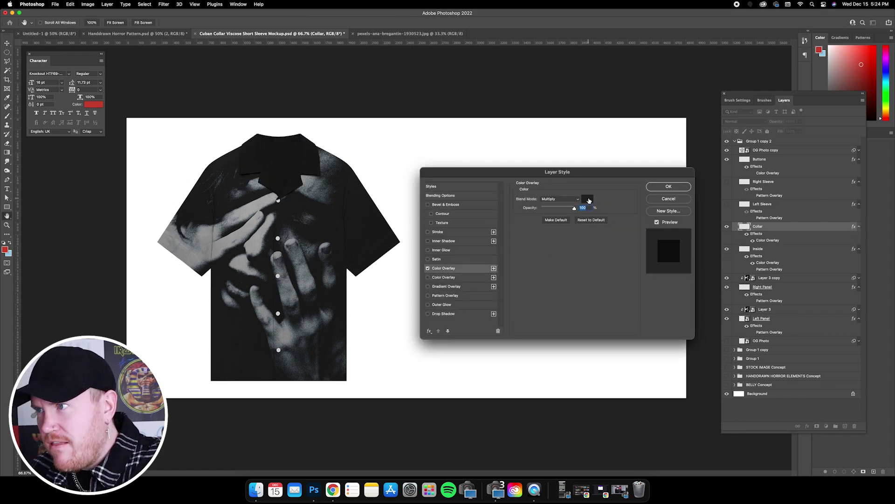
pyautogui.click(587, 200)
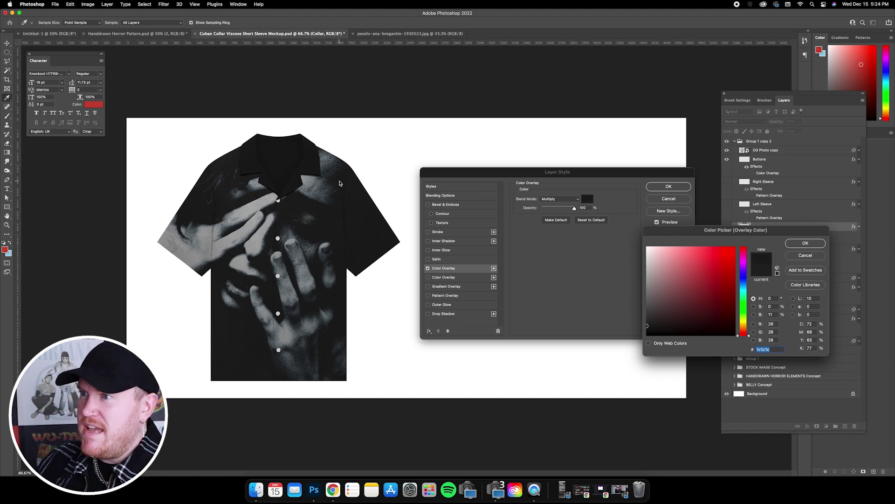
# - Try light and dark greys sampled from the shirt photo as the collar's overlay colour
pyautogui.click(314, 178)
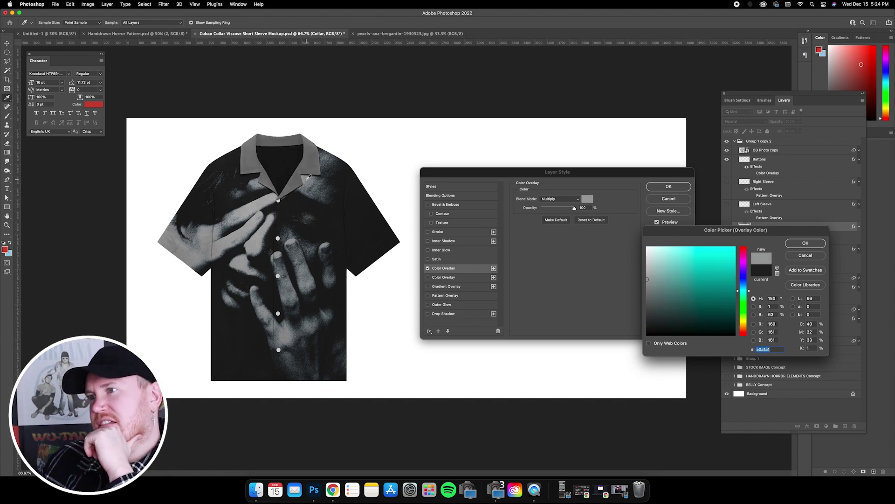
pyautogui.click(274, 200)
pyautogui.click(260, 204)
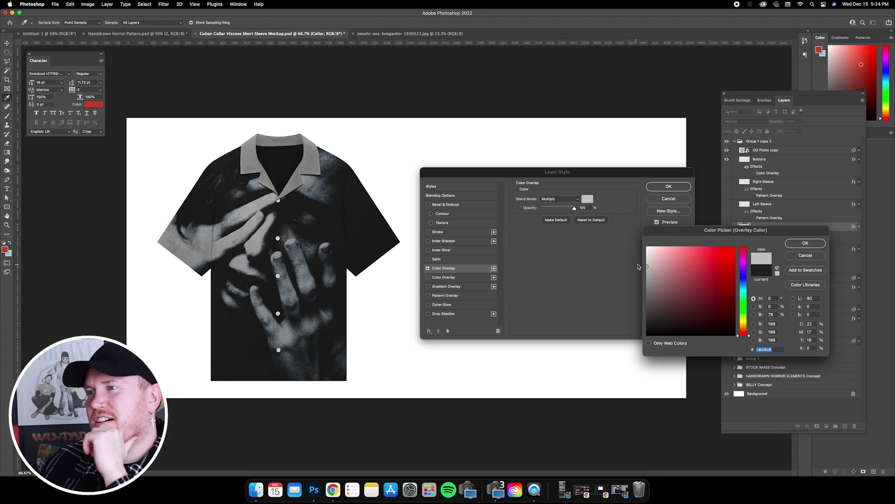
pyautogui.click(364, 205)
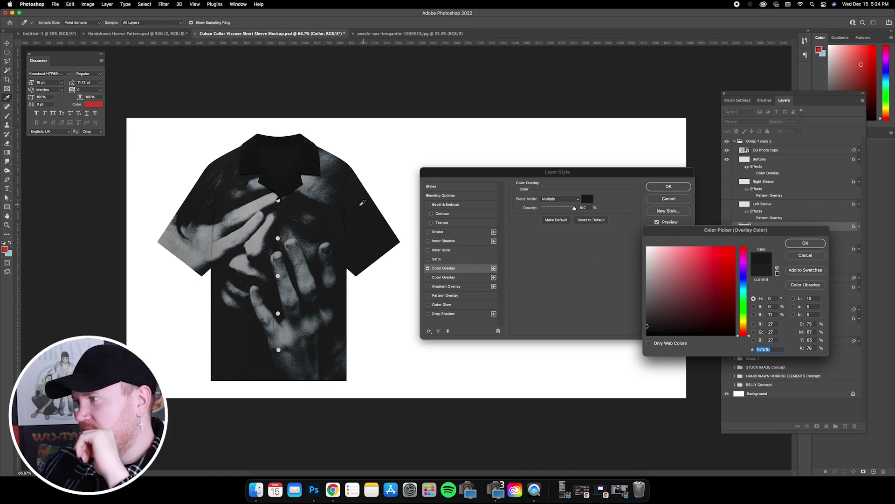
# - Set the collar's overlay colour to dark grey #2a2a2a and apply the layer style
pyautogui.click(645, 322)
pyautogui.click(647, 319)
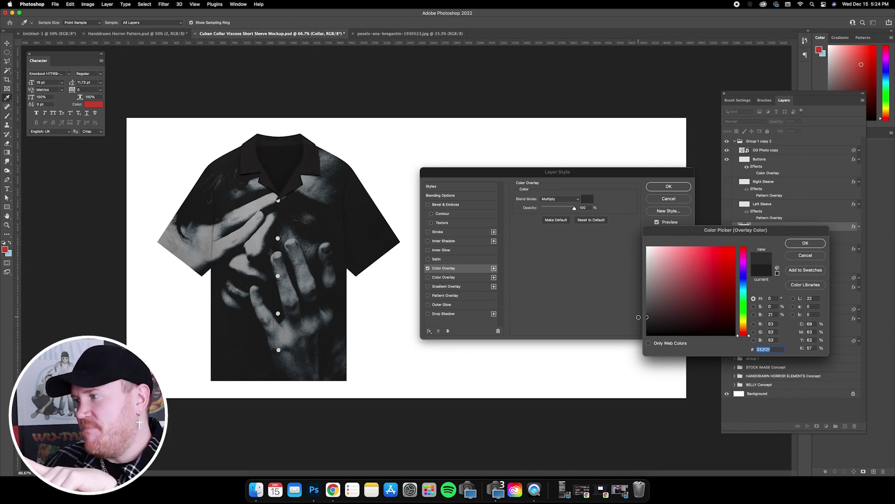
pyautogui.moveTo(648, 319); pyautogui.dragTo(642, 321)
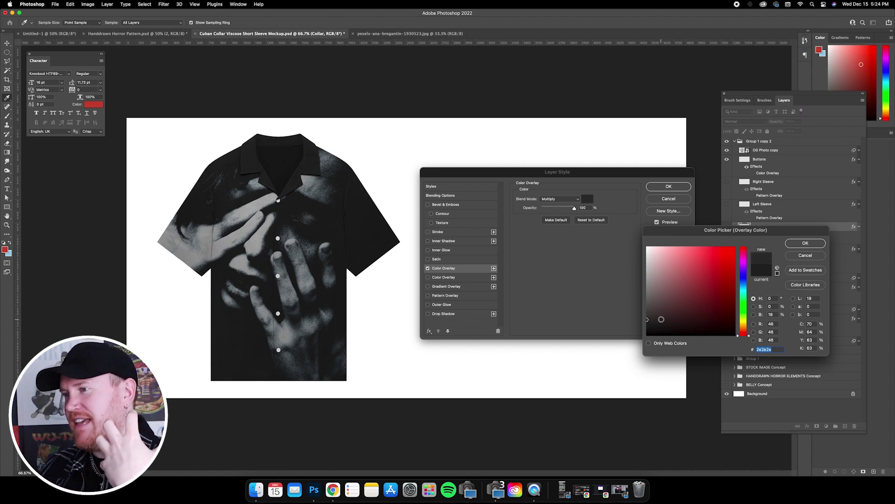
pyautogui.moveTo(661, 320); pyautogui.dragTo(632, 321)
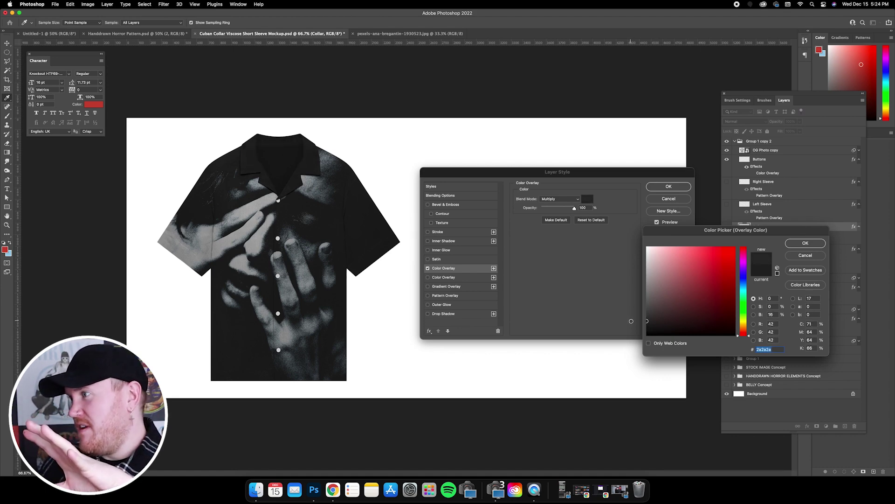
pyautogui.click(805, 243)
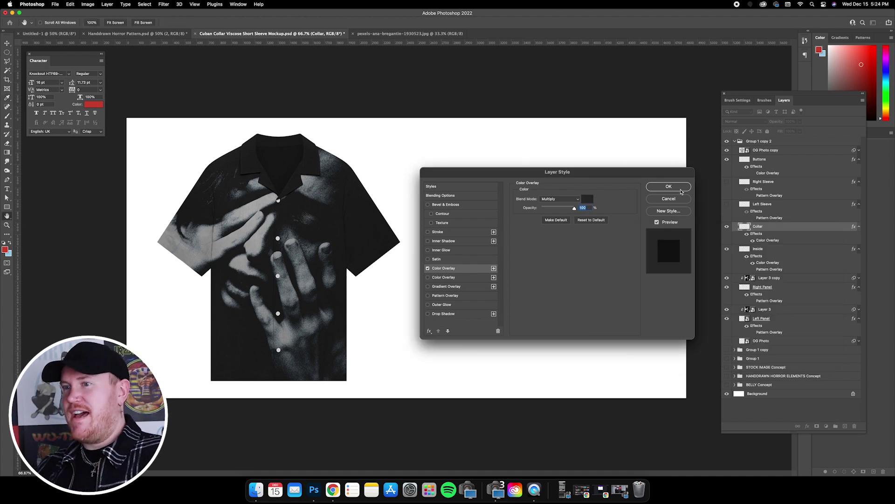
pyautogui.click(669, 186)
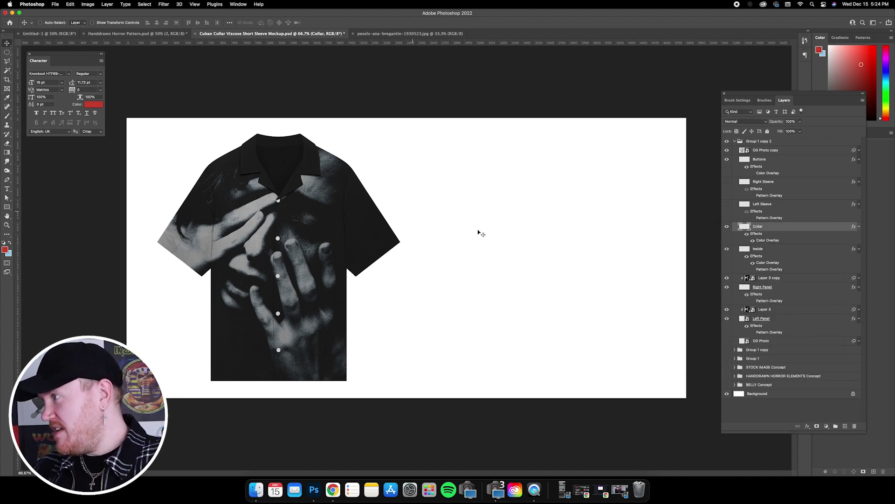
# - Show the Left Sleeve and Right Sleeve layers
pyautogui.click(727, 204)
pyautogui.click(727, 182)
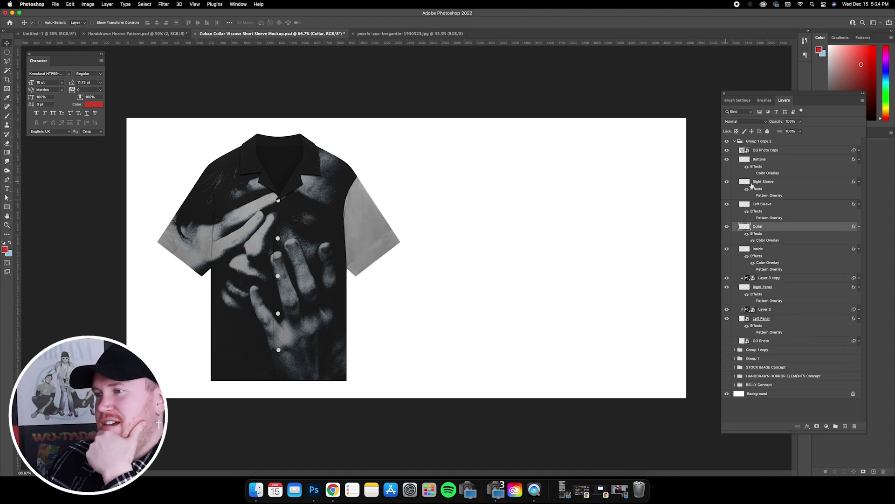
pyautogui.click(775, 189)
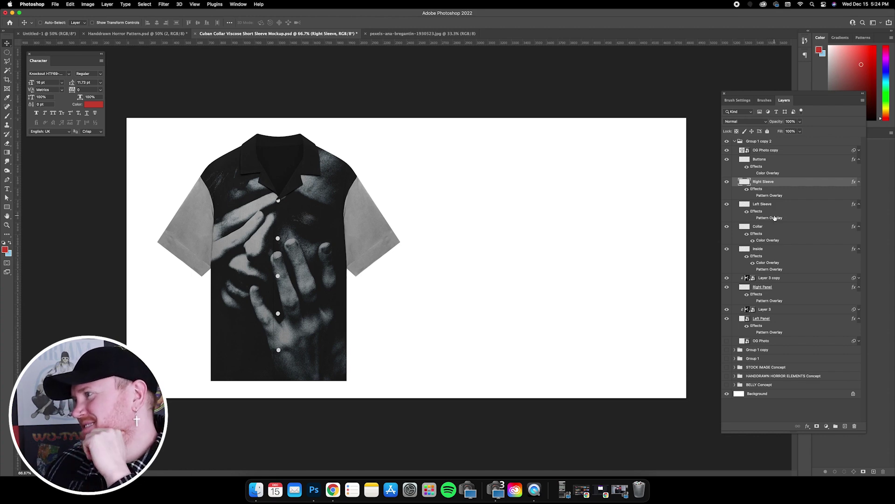
# - Look up the hex code of the Collar layer's Color Overlay colour
pyautogui.doubleClick(774, 232)
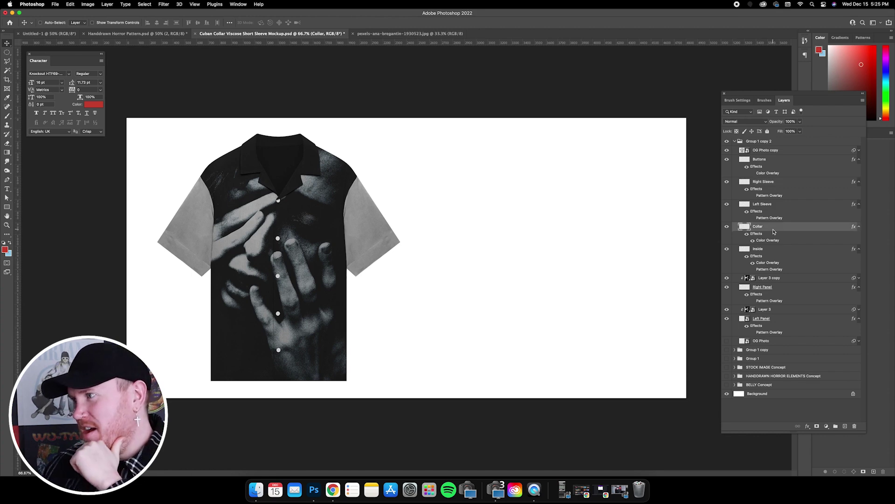
pyautogui.click(443, 268)
pyautogui.click(588, 198)
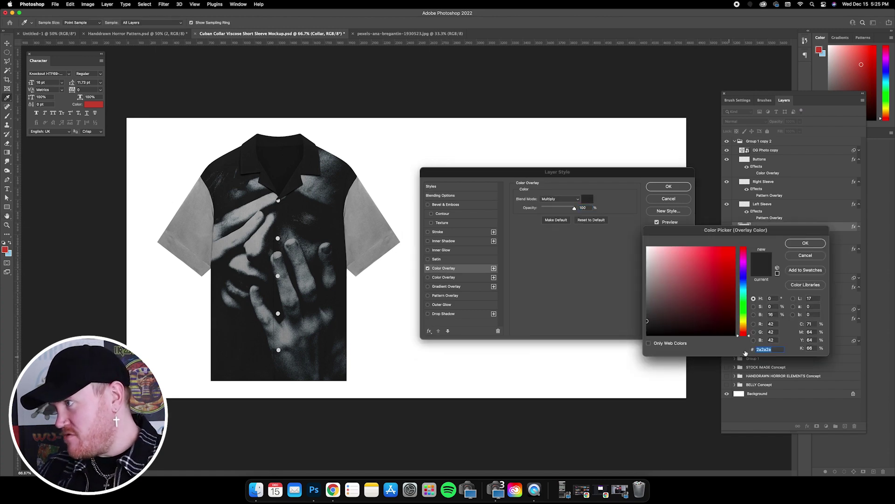
pyautogui.click(805, 243)
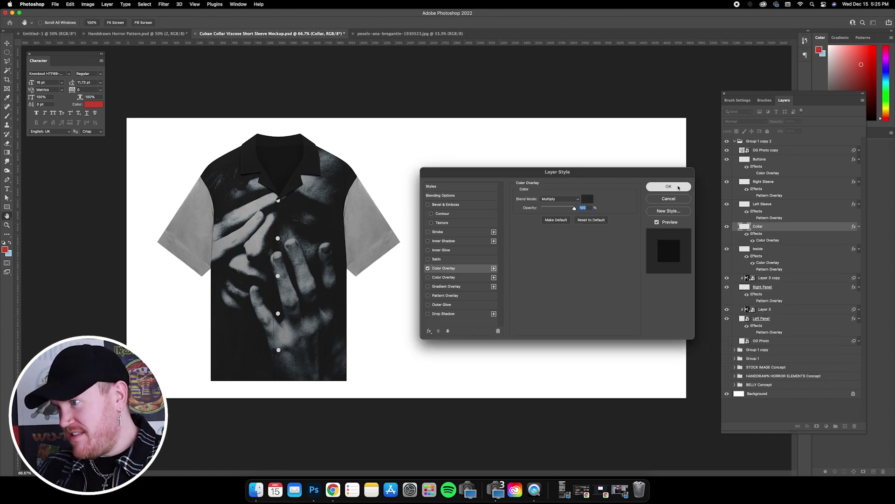
pyautogui.press('Return')
# - Give the Left Sleeve layer a Multiply Color Overlay in dark grey #2a2a2a at 100% opacity
pyautogui.click(782, 205)
pyautogui.doubleClick(782, 207)
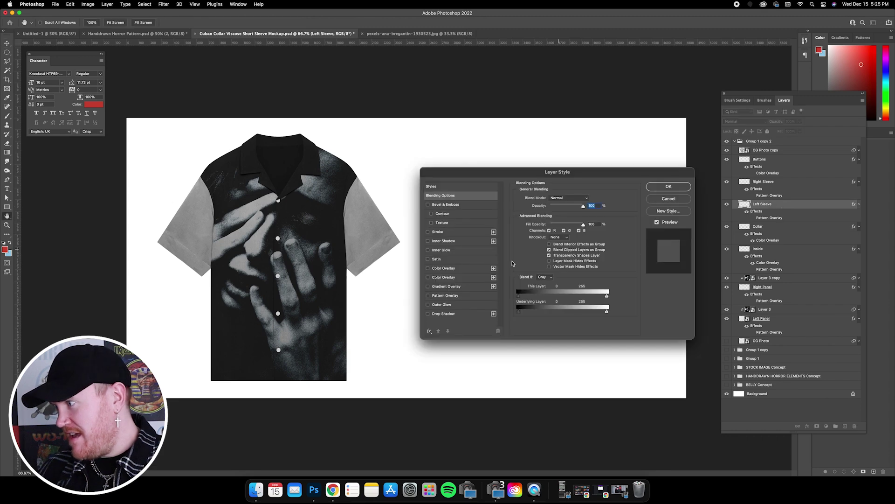
pyautogui.click(456, 269)
pyautogui.click(587, 199)
pyautogui.write('2a2a2a')
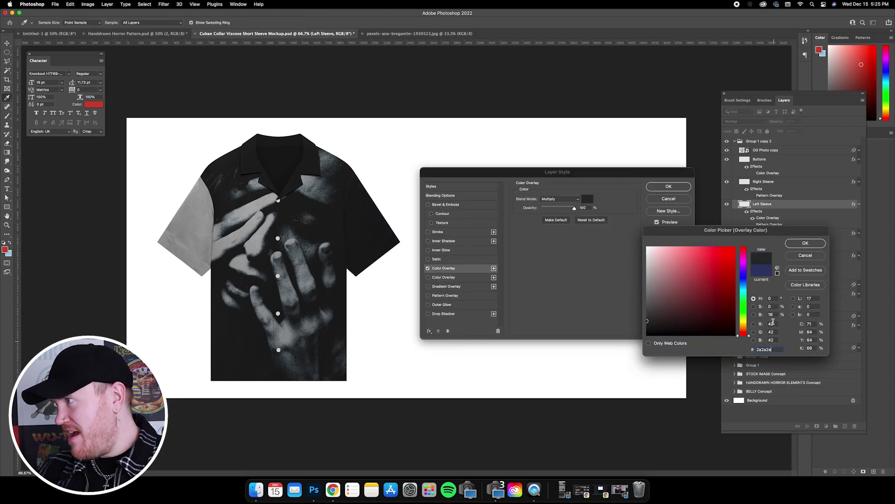
pyautogui.click(797, 243)
pyautogui.click(669, 186)
# - Give the Right Sleeve layer a matching Multiply Color Overlay in #2a2a2a at 100% opacity
pyautogui.doubleClick(792, 184)
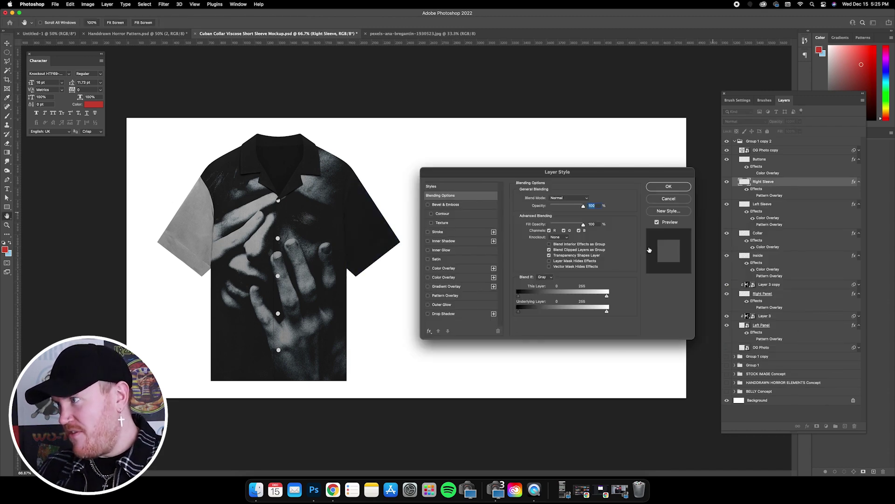
pyautogui.click(444, 268)
pyautogui.click(587, 198)
pyautogui.write('2a2a2a')
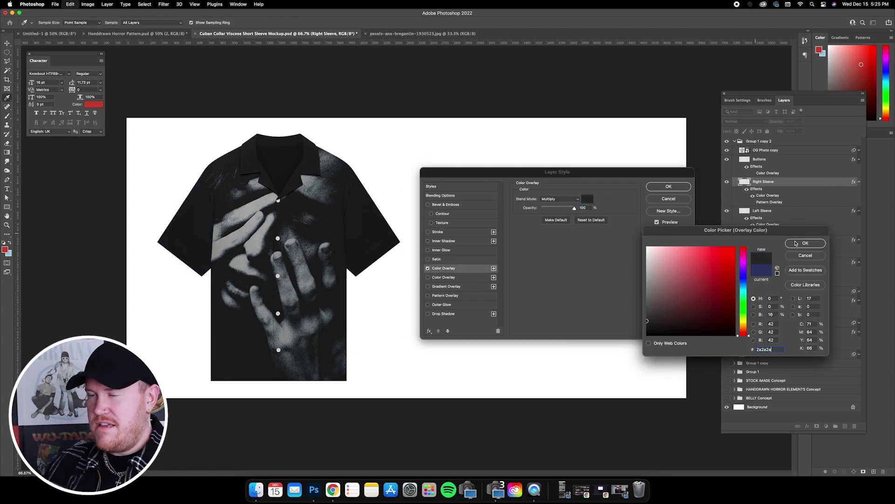
pyautogui.click(796, 243)
pyautogui.click(669, 186)
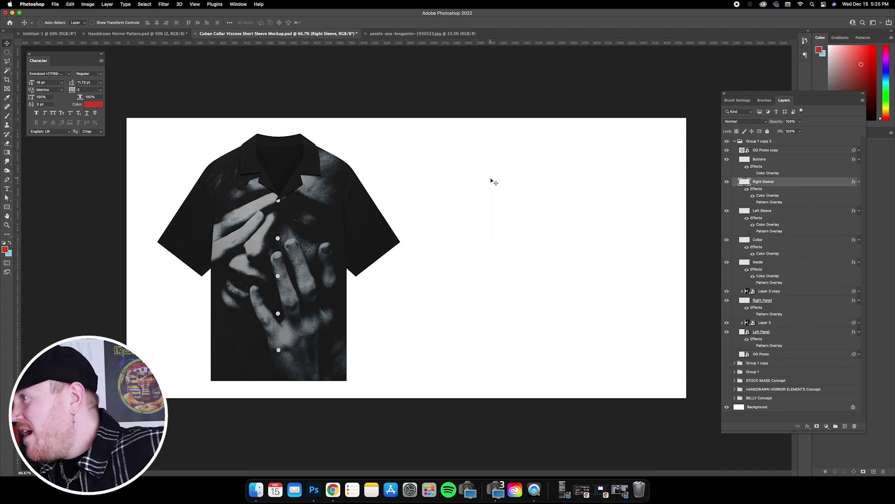
# - Apply a Multiply Color Overlay to the Buttons layer in mid-grey #9d9d9d sampled from a fingertip in the photo
pyautogui.doubleClick(781, 162)
pyautogui.click(443, 268)
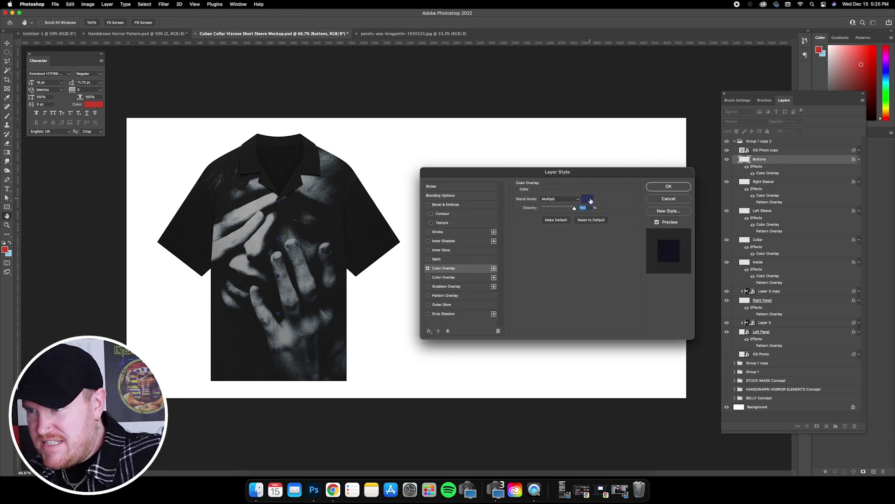
pyautogui.click(589, 199)
pyautogui.click(281, 251)
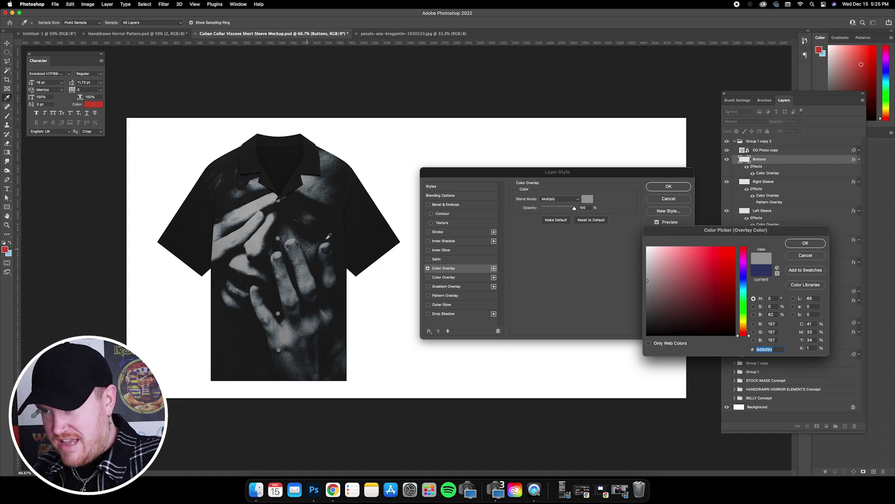
pyautogui.click(329, 214)
pyautogui.click(279, 256)
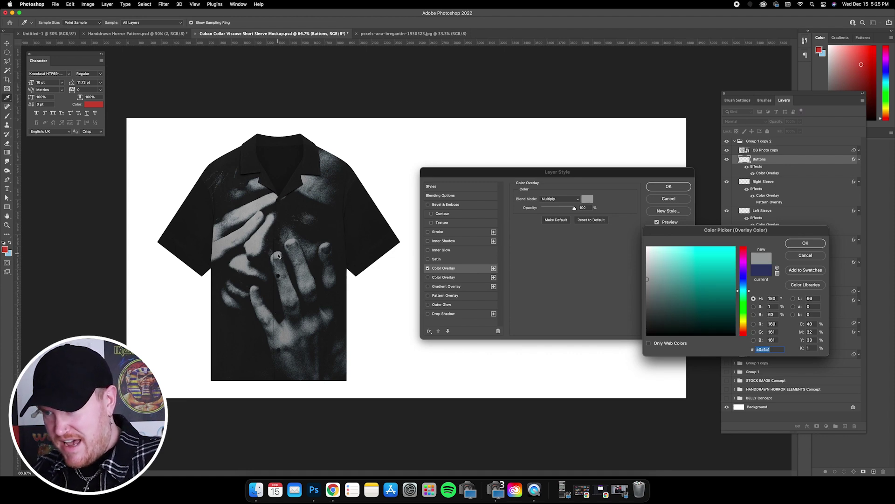
pyautogui.click(280, 253)
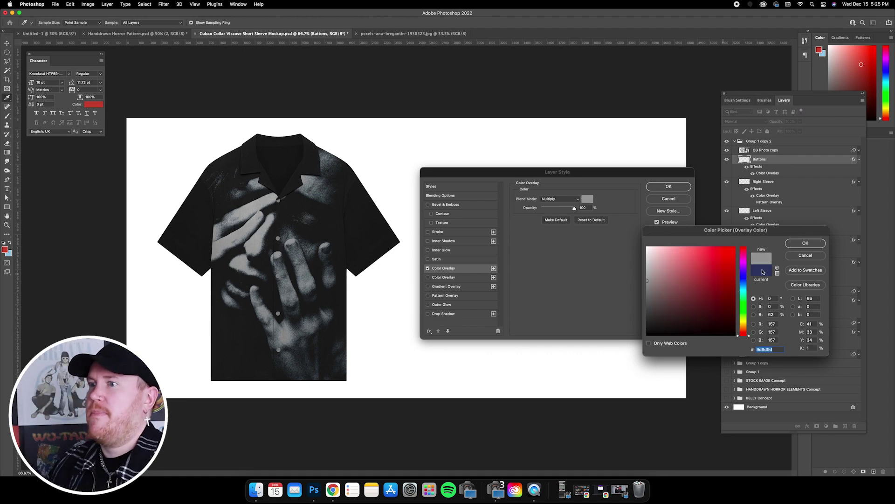
pyautogui.click(805, 243)
pyautogui.click(664, 187)
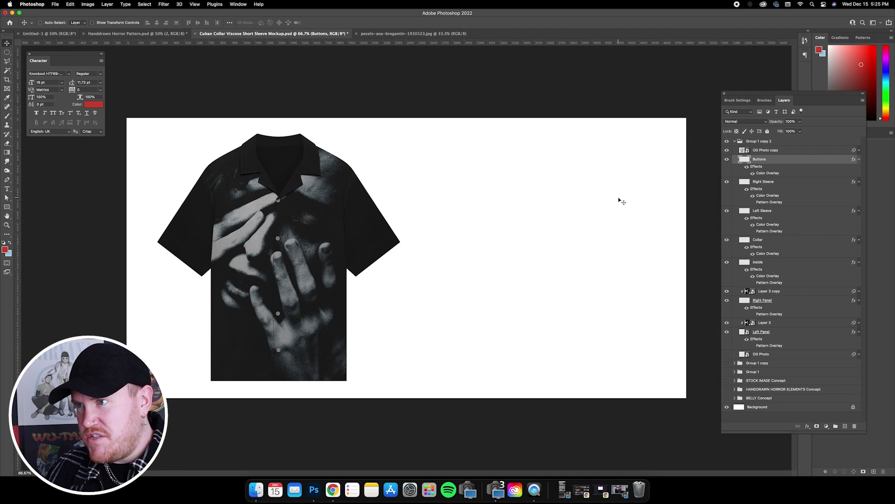
pyautogui.scroll(5, 274, 211)
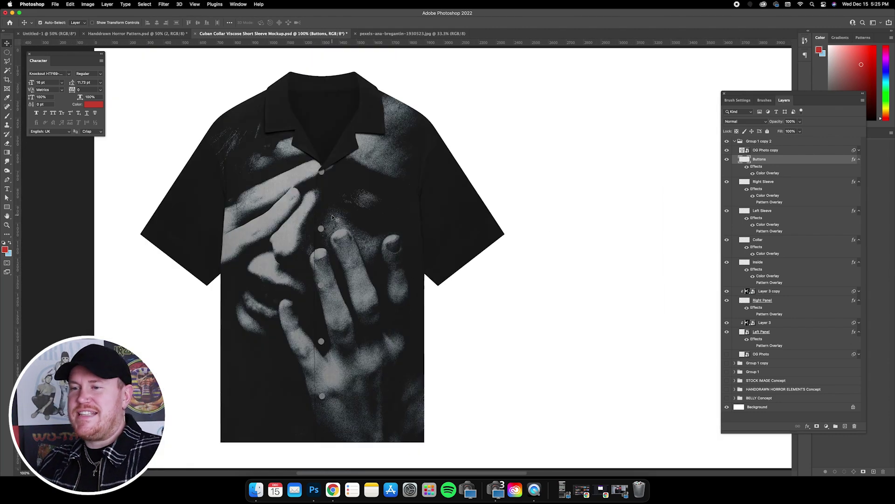
# - Select the Layer 3 photo in the mockup and create a new square RGB document at 300 pixels/inch with a black background
pyautogui.scroll(-2, 333, 217)
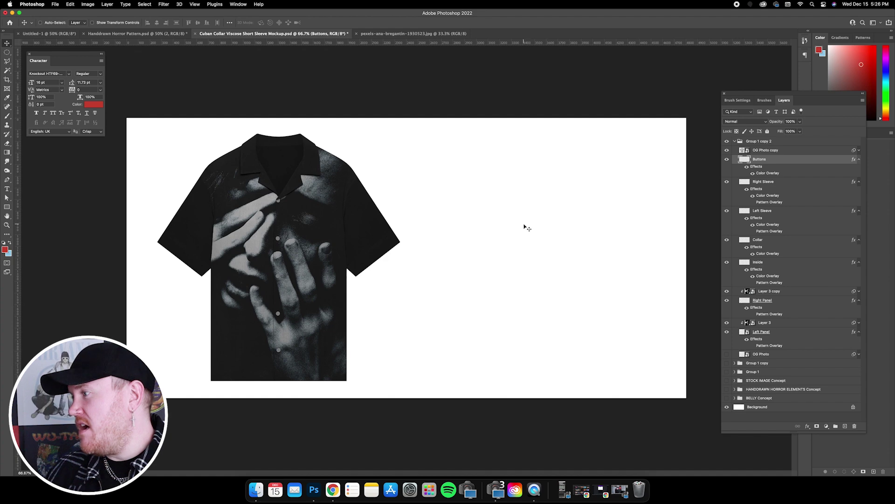
pyautogui.click(783, 324)
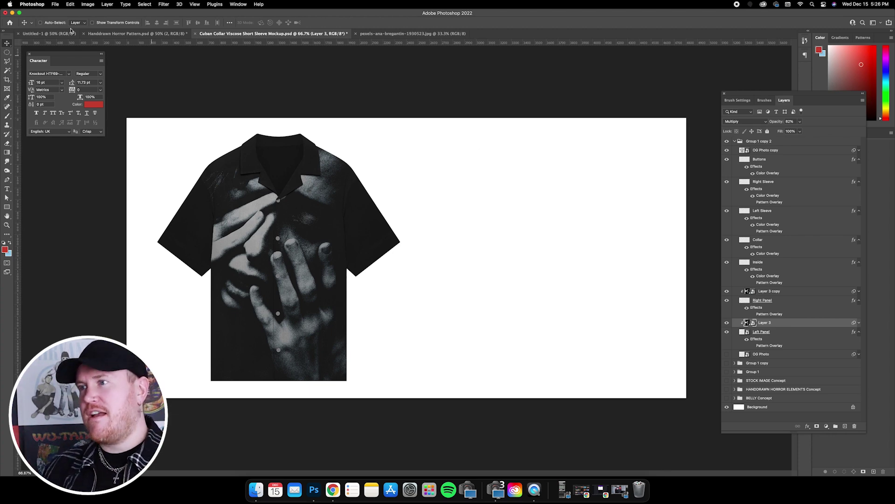
pyautogui.click(55, 4)
pyautogui.click(58, 14)
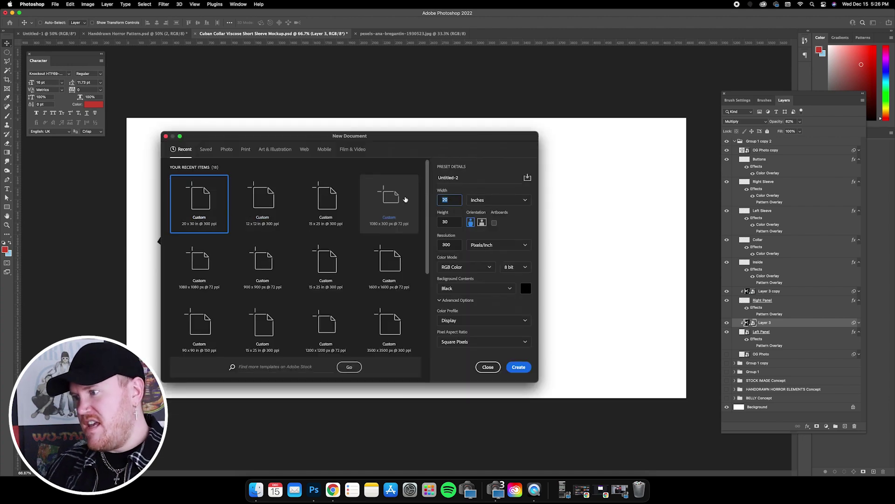
pyautogui.click(518, 367)
pyautogui.press('super+minus')
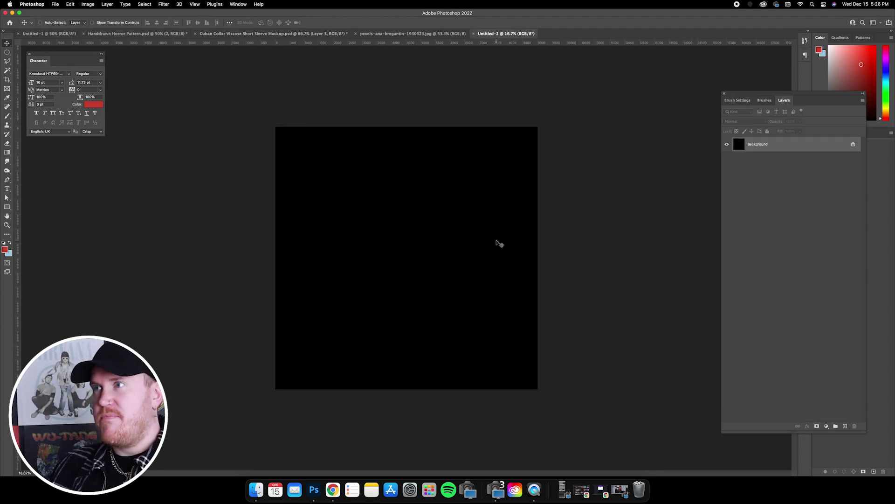
# - Float the mockup document's window and copy its Layer 3 photo into the new black document
pyautogui.click(266, 35)
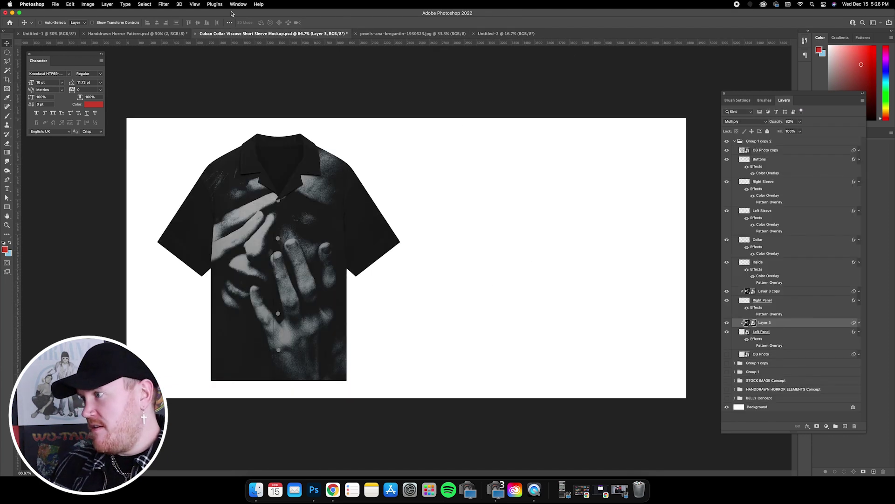
pyautogui.moveTo(258, 39); pyautogui.dragTo(556, 160)
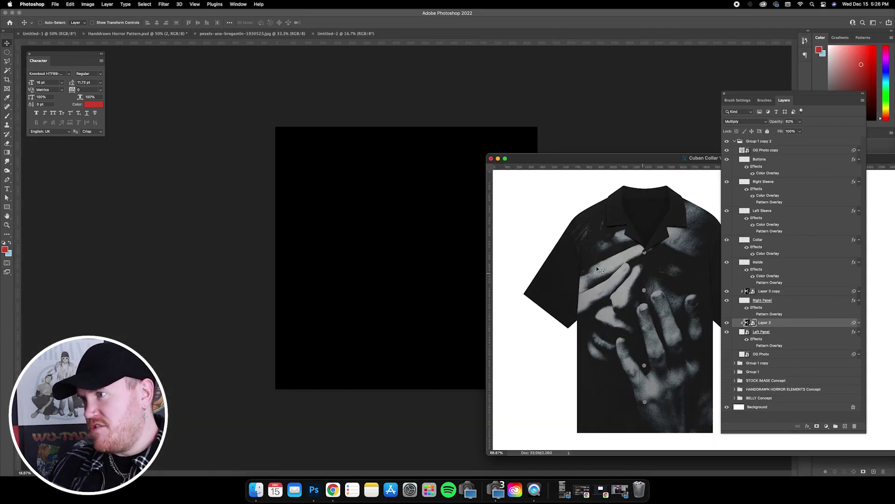
pyautogui.moveTo(637, 297); pyautogui.dragTo(371, 245)
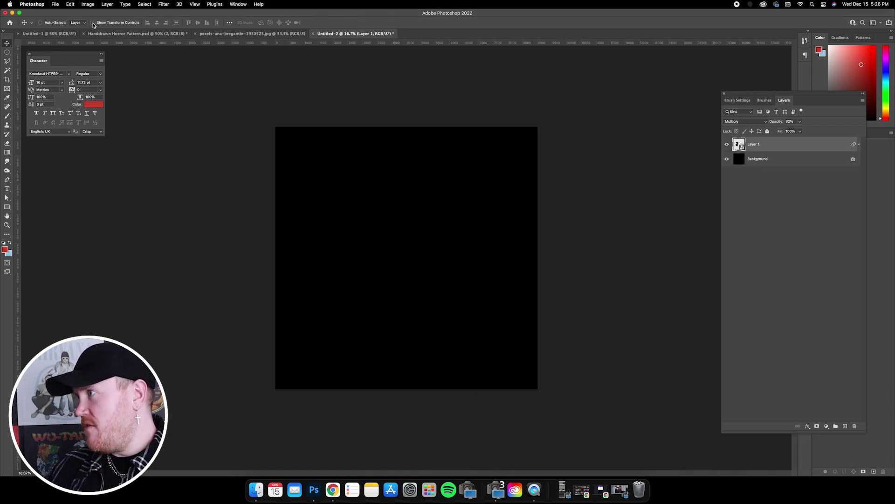
# - Show the transform controls and set the copied photo layer to Normal blending at 100% opacity
pyautogui.click(741, 122)
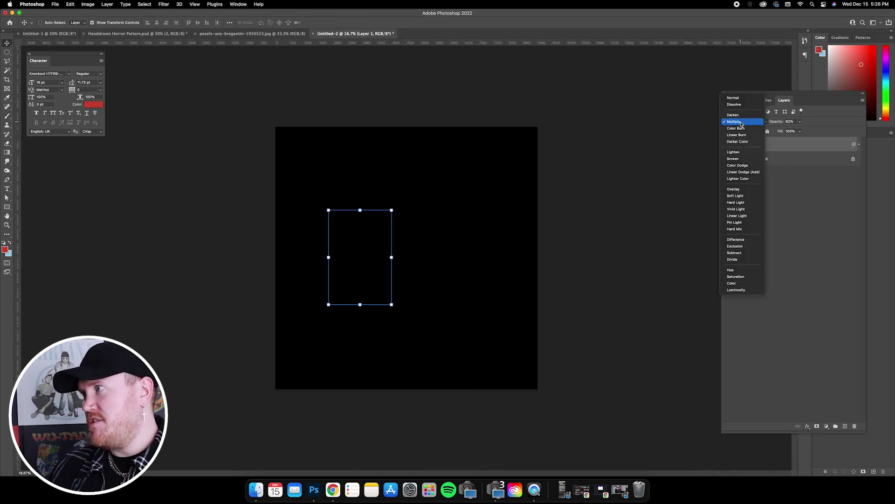
pyautogui.click(744, 98)
pyautogui.click(800, 123)
pyautogui.moveTo(799, 130); pyautogui.dragTo(807, 130)
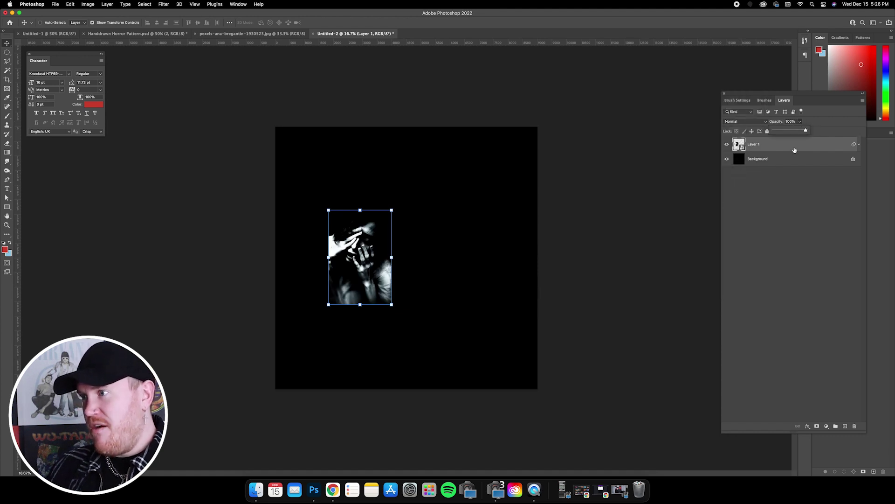
# - Scale the photo up to cover the full width of the square canvas and shift it down to frame the face and hands
pyautogui.press('super+minus')
pyautogui.press('super+t')
pyautogui.moveTo(396, 222); pyautogui.dragTo(544, 95)
pyautogui.moveTo(348, 292); pyautogui.dragTo(305, 358)
pyautogui.moveTo(494, 358); pyautogui.dragTo(507, 371)
pyautogui.click(8, 44)
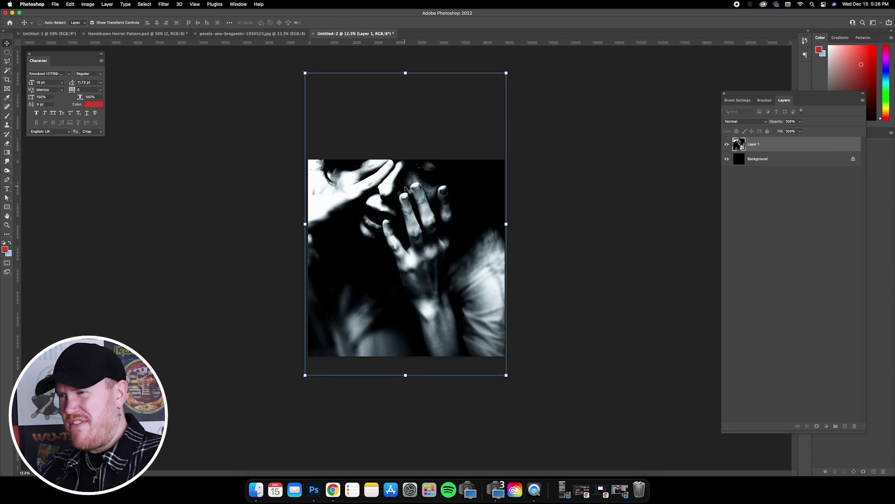
pyautogui.moveTo(402, 186); pyautogui.dragTo(437, 229)
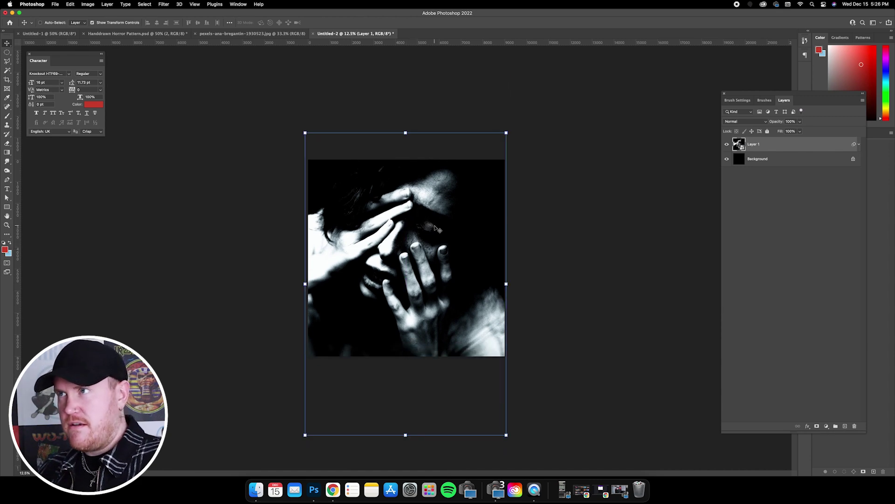
# - Dock the floating Cuban collar mockup window back among the other documents and return to the new square document
pyautogui.click(137, 33)
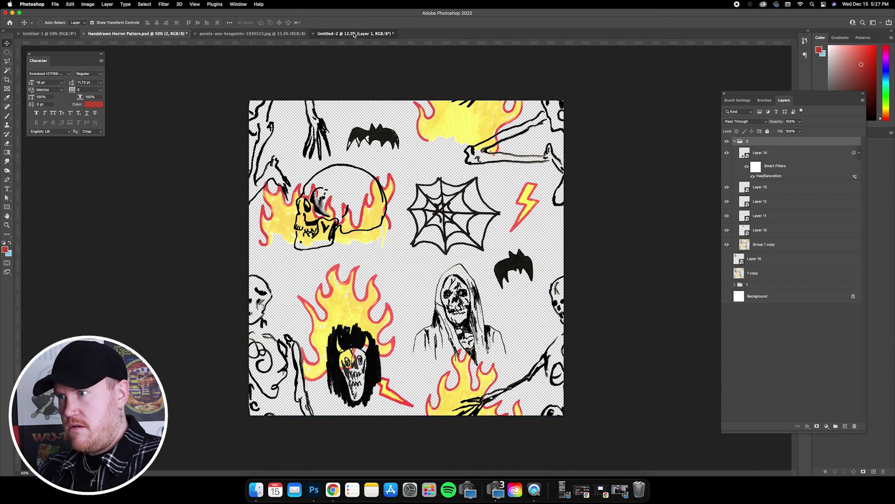
pyautogui.rightClick(350, 34)
pyautogui.click(376, 72)
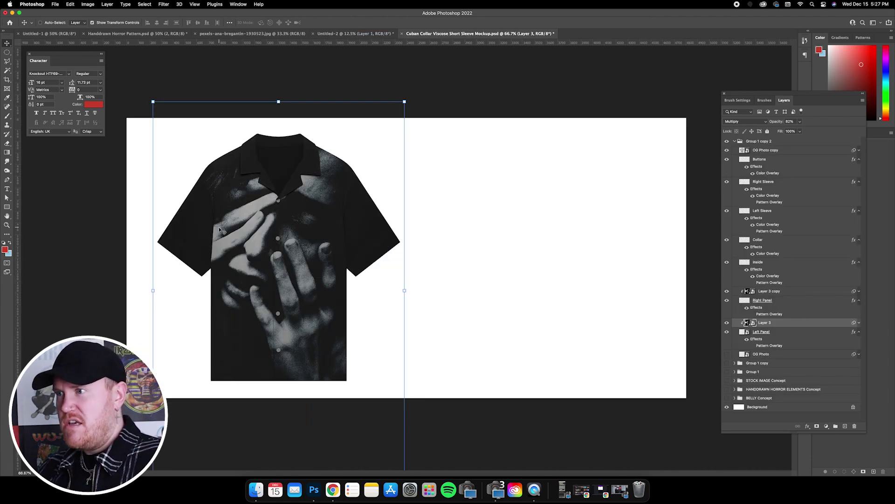
pyautogui.click(341, 34)
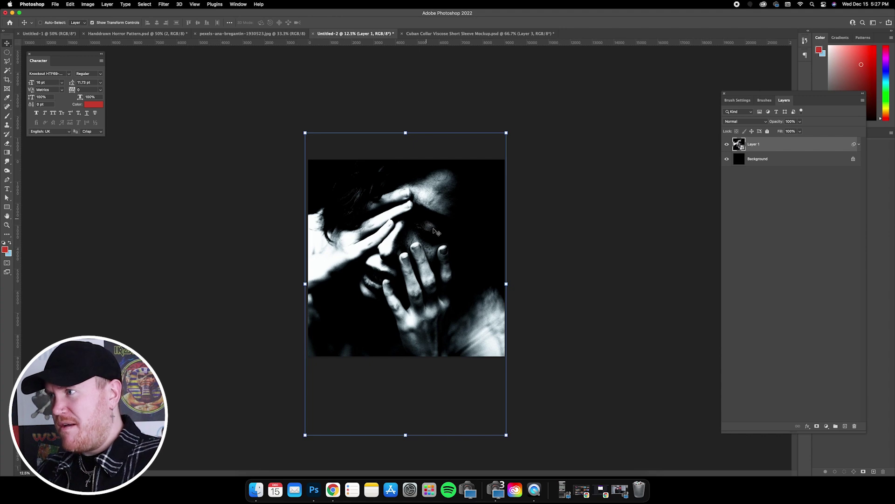
# - Enlarge the photo beyond the canvas edges, reposition it around the face and hands, and hide the transform controls
pyautogui.moveTo(402, 219); pyautogui.dragTo(401, 234)
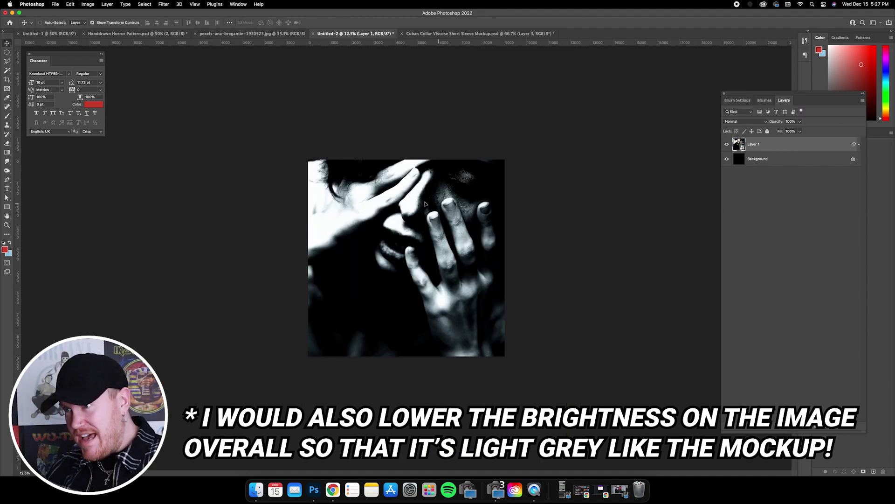
pyautogui.moveTo(426, 204); pyautogui.dragTo(399, 220)
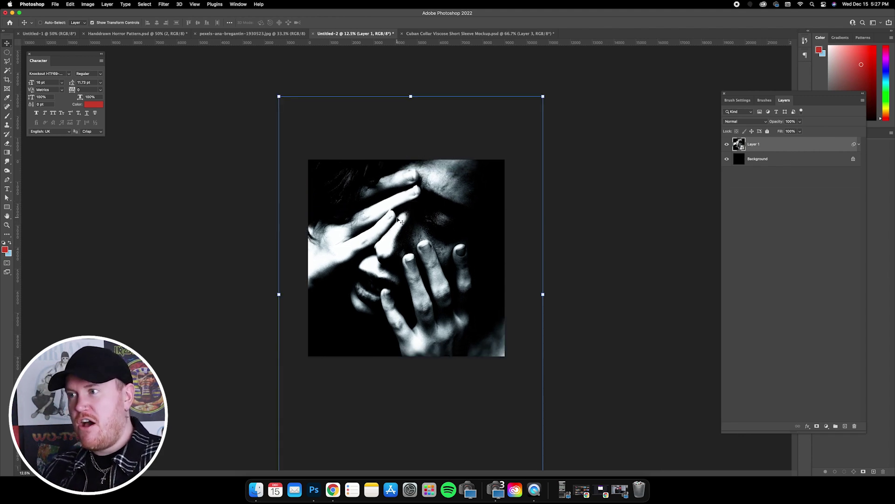
pyautogui.moveTo(410, 210); pyautogui.dragTo(423, 201)
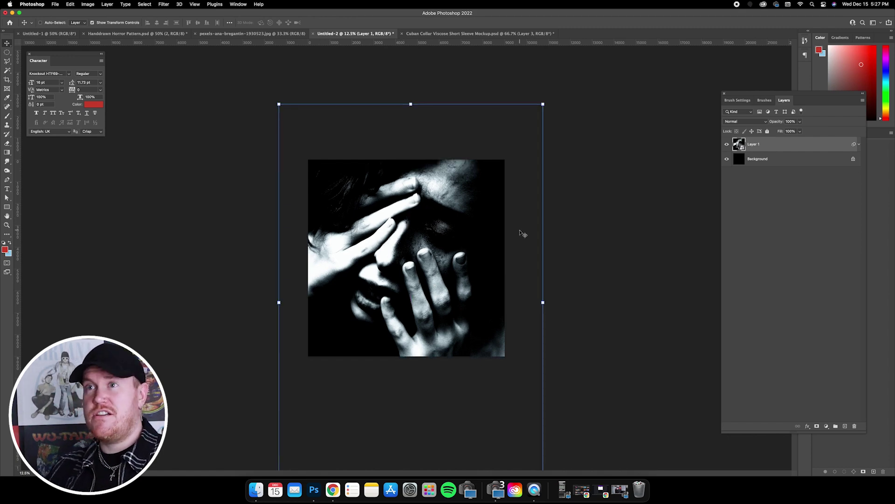
pyautogui.click(91, 22)
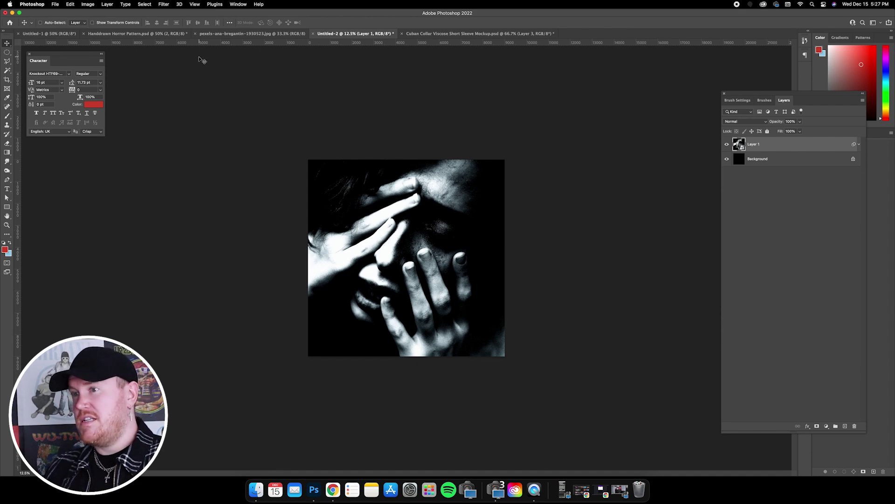
# - In the mockup document, collapse Group 1 copy 2, show Group 1 copy and place its horror-pattern shirt right of the black shirt
pyautogui.click(454, 35)
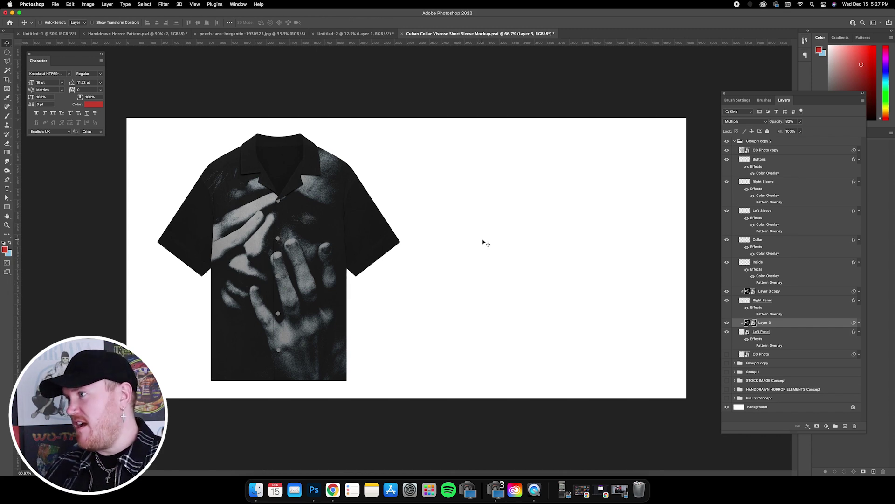
pyautogui.click(734, 142)
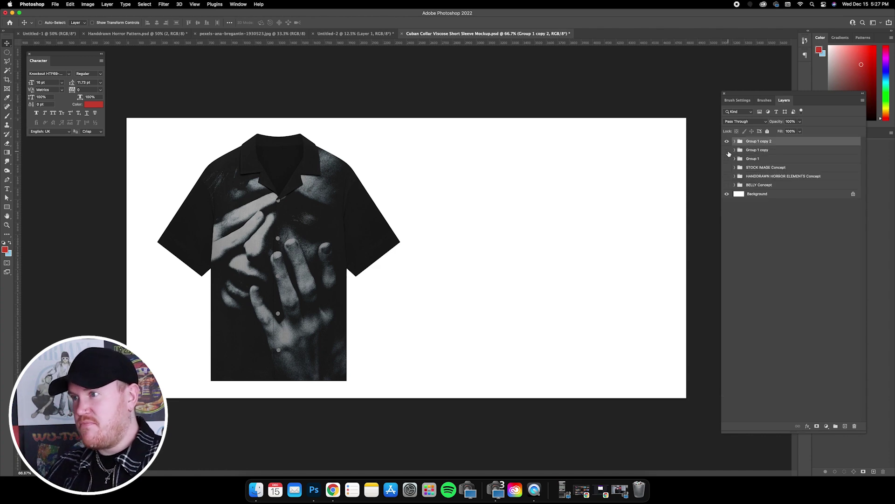
pyautogui.click(753, 150)
pyautogui.moveTo(432, 195); pyautogui.dragTo(494, 187)
pyautogui.moveTo(324, 208); pyautogui.dragTo(414, 213)
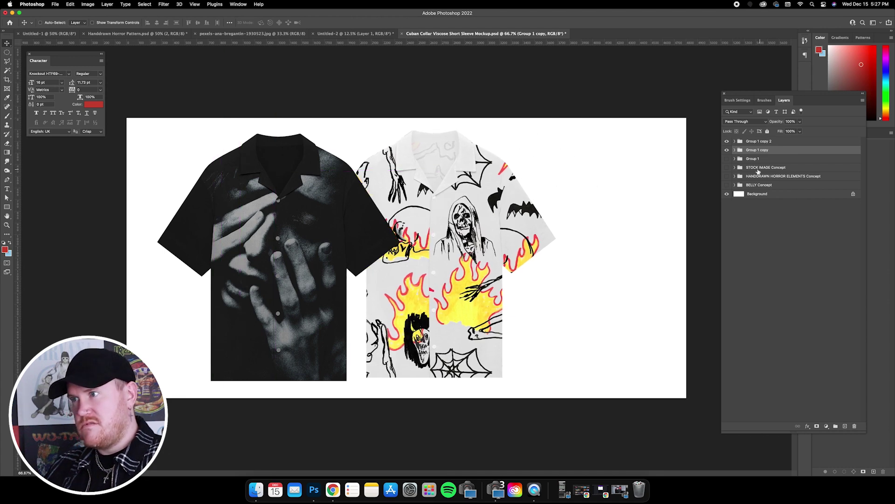
# - Show Group 1 and move its blue photo shirt to the right of the horror-pattern shirt
pyautogui.click(753, 159)
pyautogui.moveTo(422, 199); pyautogui.dragTo(440, 199)
pyautogui.moveTo(510, 201); pyautogui.dragTo(597, 183)
pyautogui.moveTo(398, 203); pyautogui.dragTo(538, 202)
# - Select all three shirt groups and nudge them left together to centre the row on the white canvas
pyautogui.press('super+alt+a')
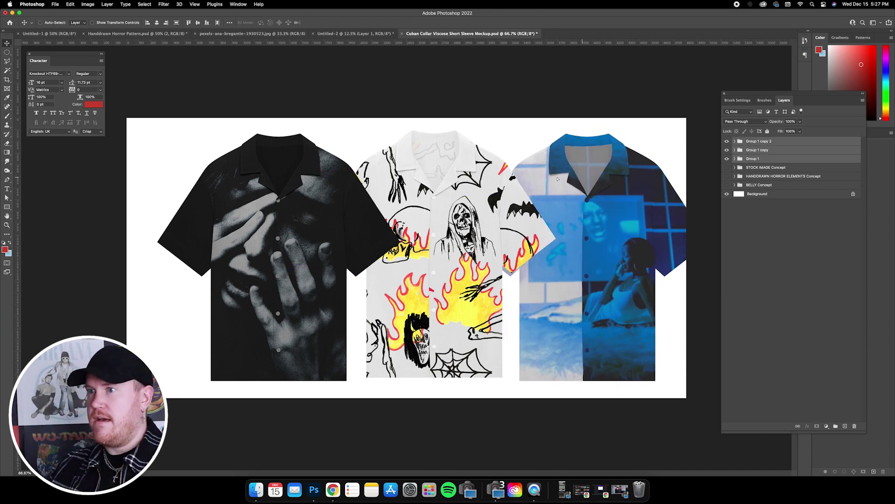
pyautogui.hotkey('shift', 'Left')
pyautogui.hotkey('shift', 'Left')
pyautogui.hotkey('shift', 'Left')
pyautogui.hotkey('shift', 'Left')
pyautogui.hotkey('shift', 'Left')
pyautogui.hotkey('shift', 'Left')
pyautogui.hotkey('shift', 'Left')
pyautogui.hotkey('shift', 'Left')
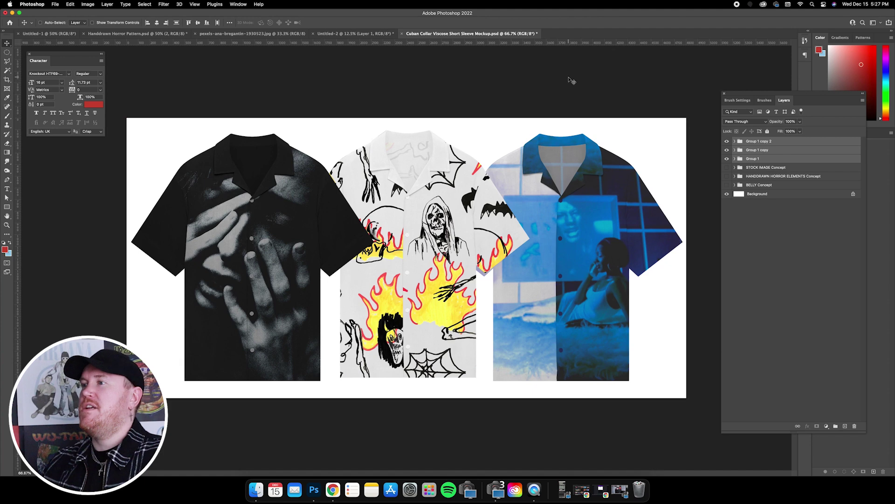